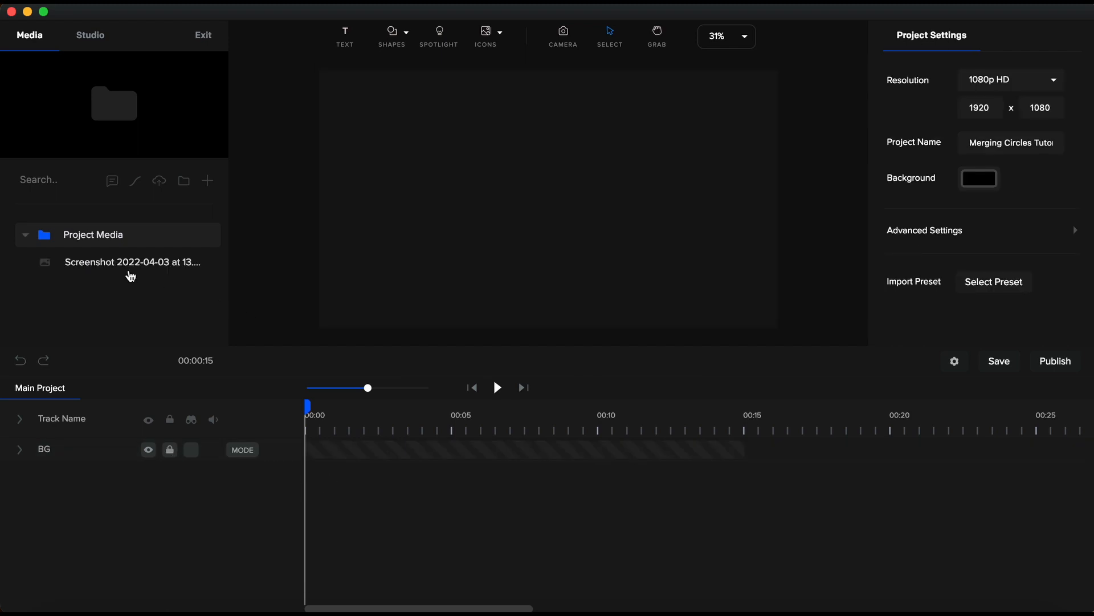
Add the colour palette screenshot to the canvas, scale it to 20, and place it in the canvas's upper-left corner.
{"action": "left_click", "coordinate": [127, 265]}
{"action": "left_click_drag", "start_coordinate": [127, 268], "coordinate": [367, 158]}
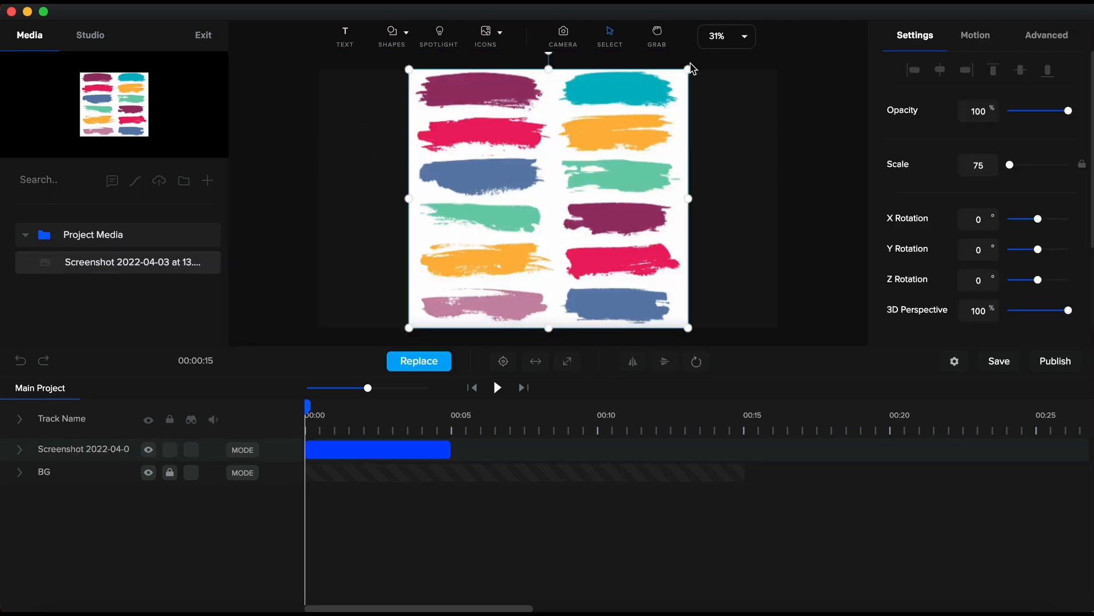
{"action": "left_click_drag", "start_coordinate": [689, 69], "coordinate": [486, 237]}
{"action": "left_click_drag", "start_coordinate": [457, 299], "coordinate": [367, 116]}
Extend the palette image's clip to 15 seconds, rename its track "colour palete" and lock it.
{"action": "left_click_drag", "start_coordinate": [451, 451], "coordinate": [744, 451]}
{"action": "double_click", "coordinate": [102, 450]}
{"action": "type", "text": "colour palete"}
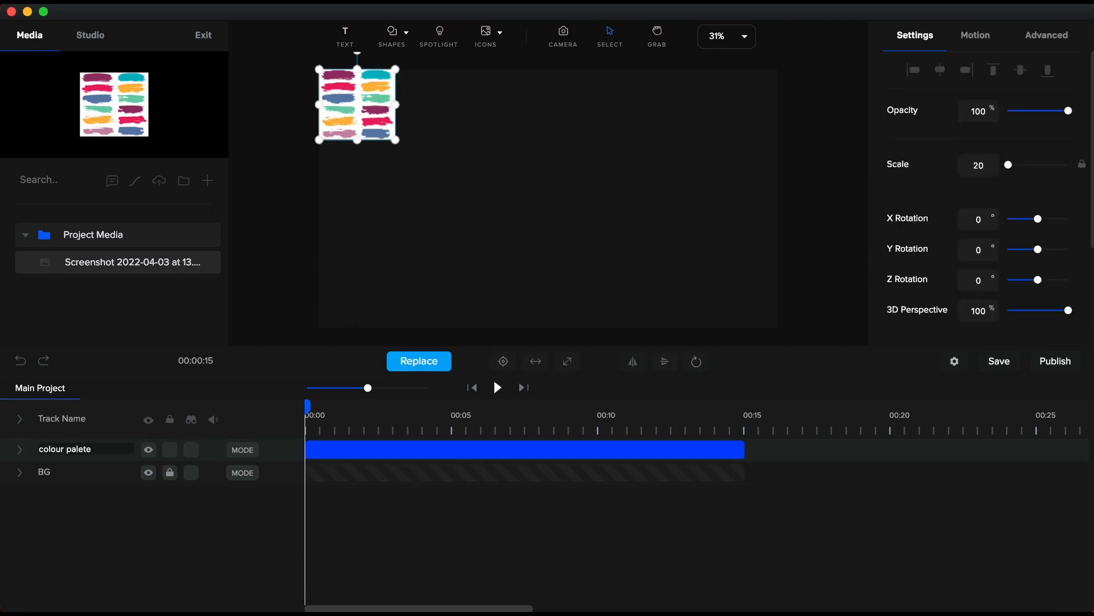
{"action": "key", "text": "Return"}
{"action": "left_click", "coordinate": [171, 453]}
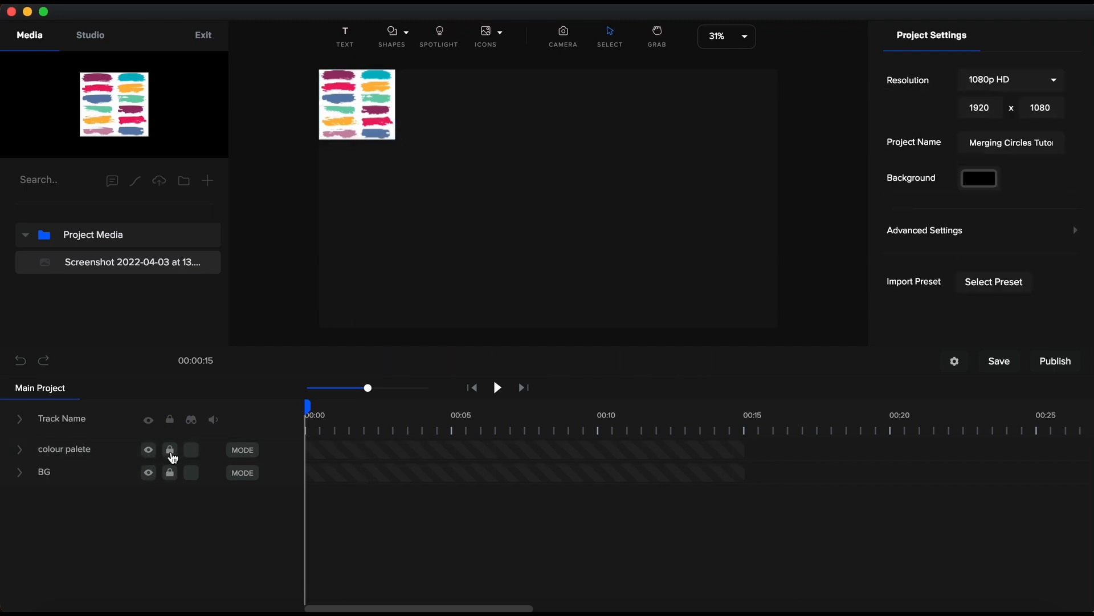
Add a circle shape lasting 15 seconds, scaled to 41 and centred on the canvas.
{"action": "left_click", "coordinate": [393, 33]}
{"action": "left_click", "coordinate": [358, 126]}
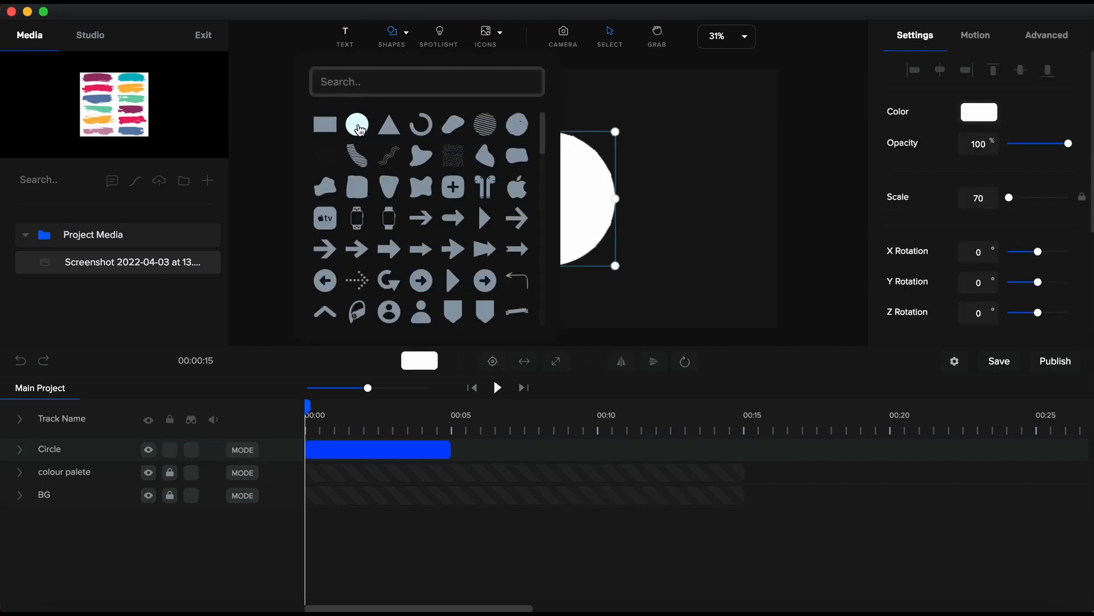
{"action": "left_click", "coordinate": [577, 215]}
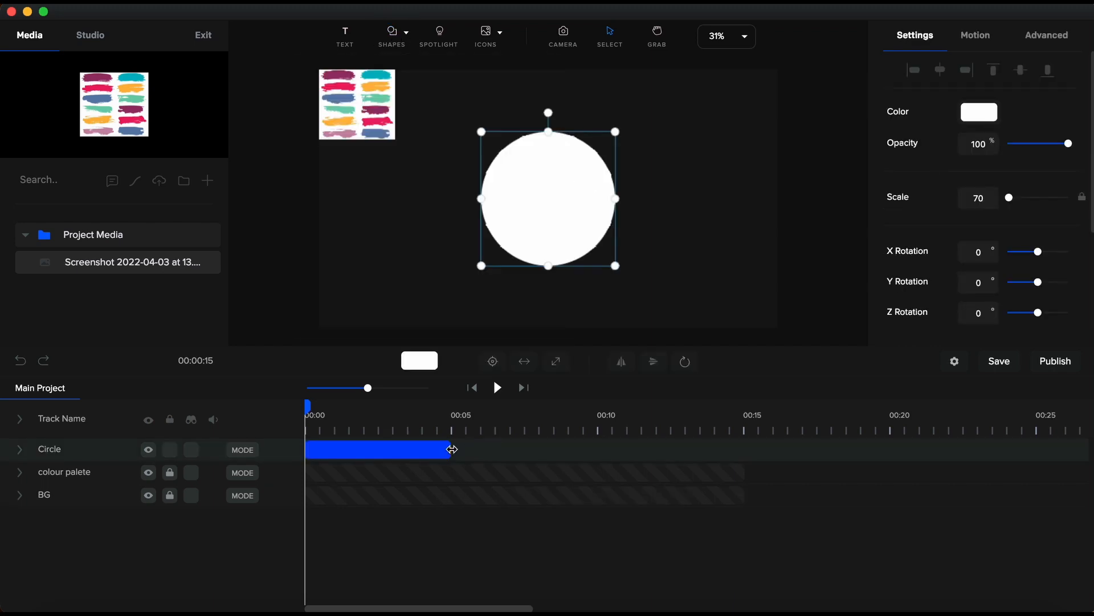
{"action": "left_click_drag", "start_coordinate": [452, 449], "coordinate": [746, 451]}
{"action": "left_click_drag", "start_coordinate": [615, 132], "coordinate": [560, 187]}
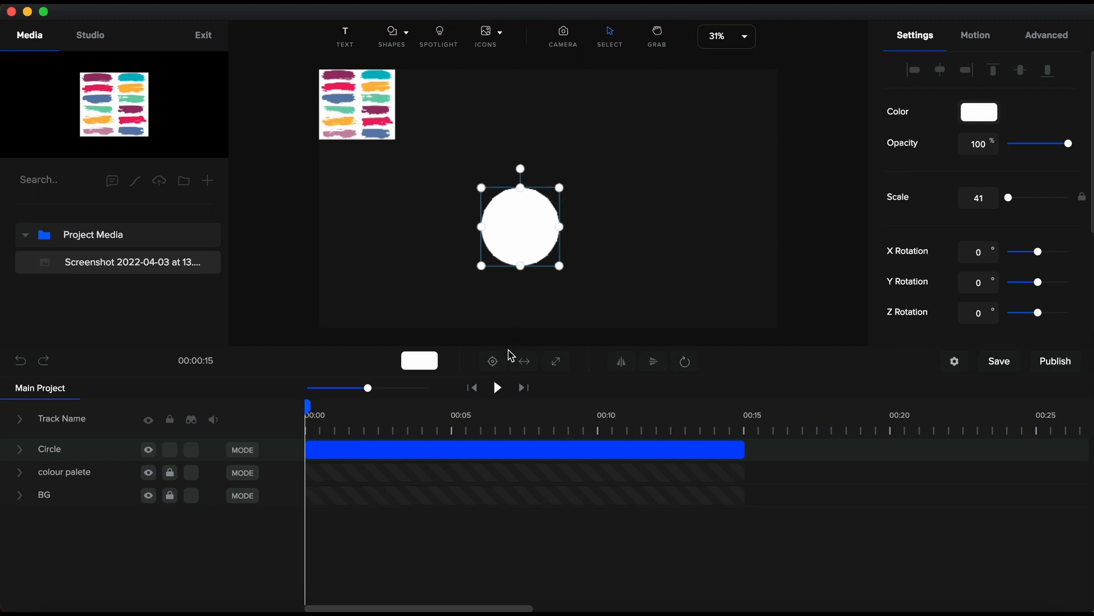
{"action": "left_click", "coordinate": [494, 361]}
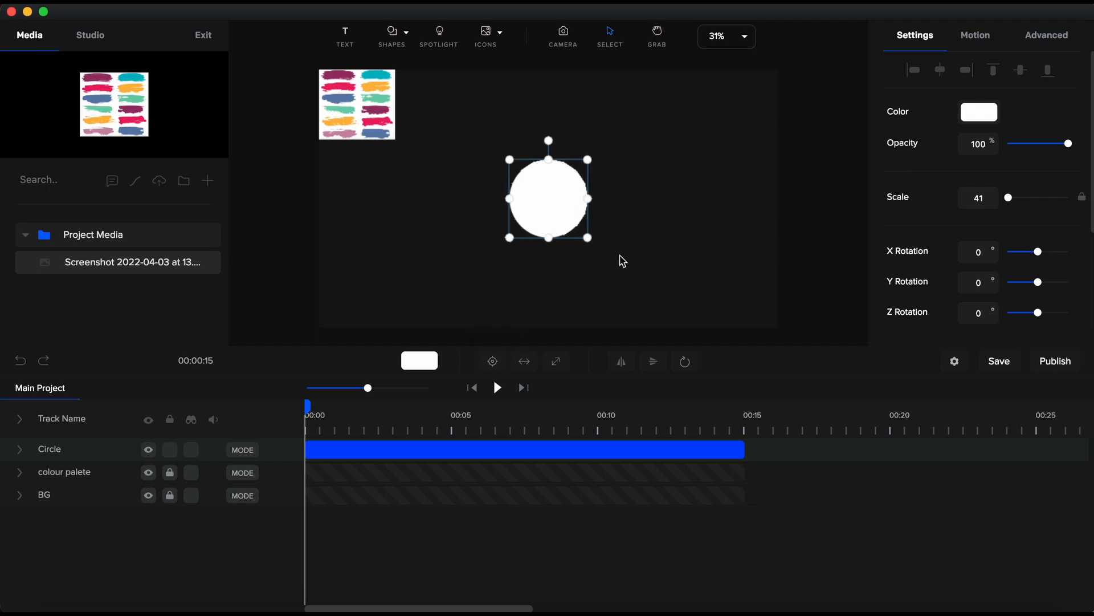
Duplicate the circle, centre the copy on the canvas's top edge and set its scale to 70.
{"action": "left_click", "coordinate": [370, 456]}
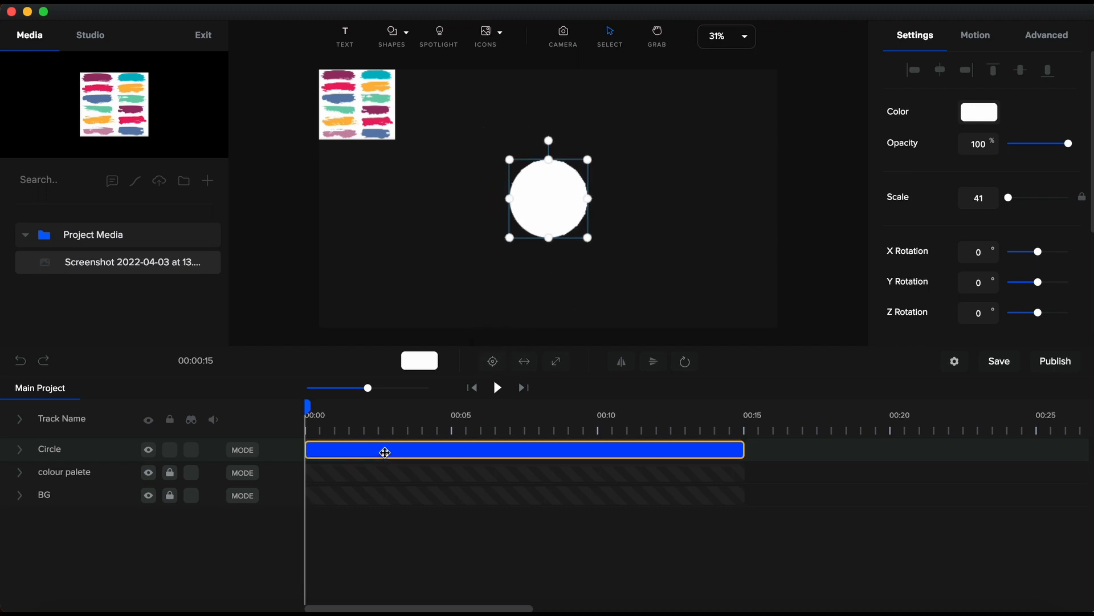
{"action": "key", "text": "super+d"}
{"action": "left_click", "coordinate": [386, 452]}
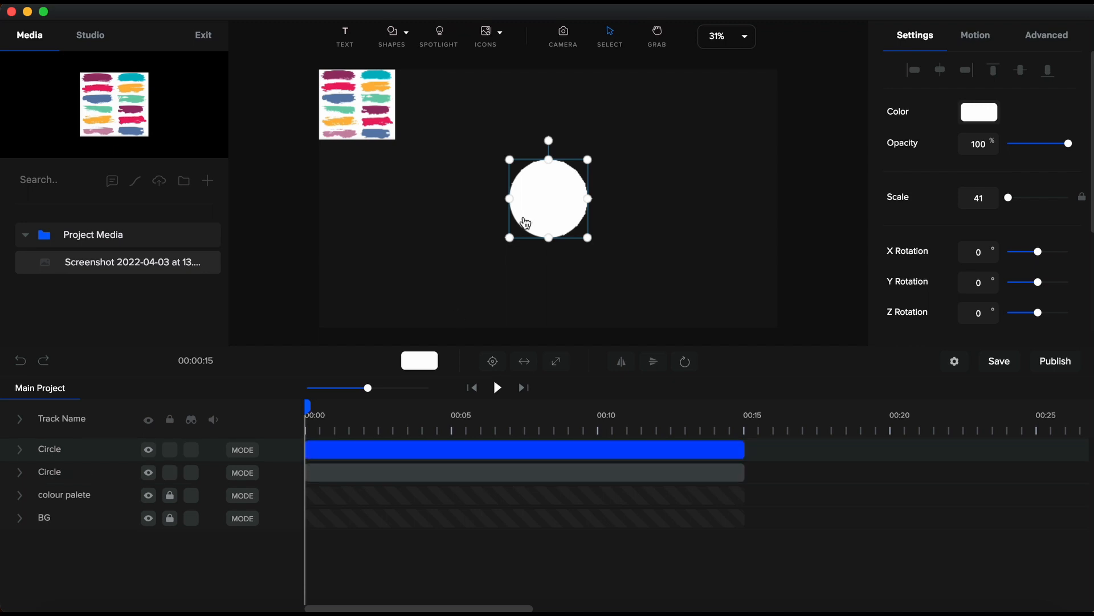
{"action": "left_click_drag", "start_coordinate": [542, 214], "coordinate": [544, 86]}
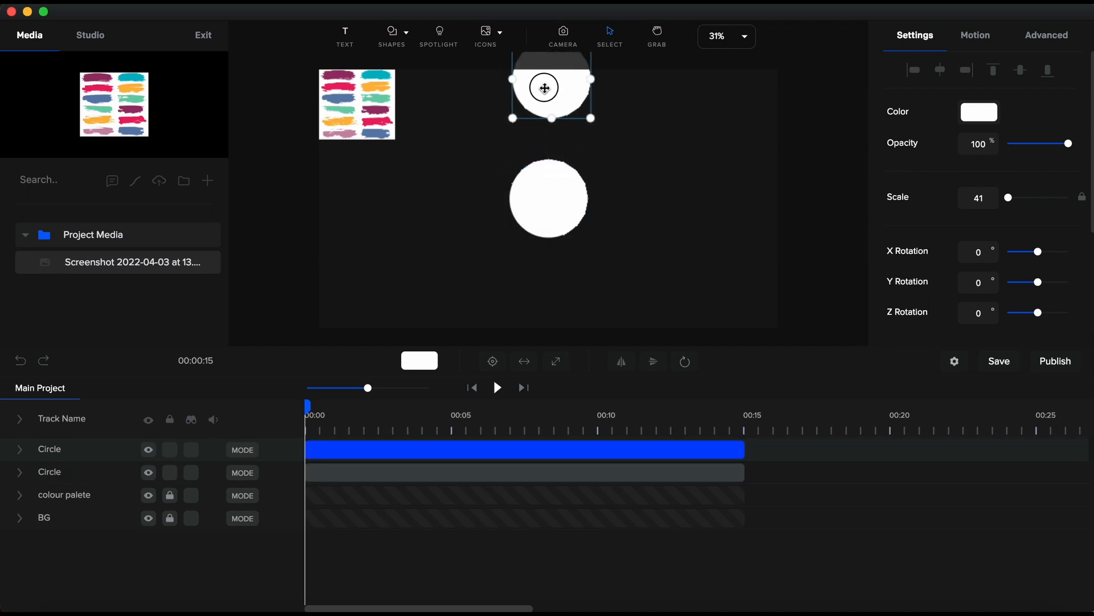
{"action": "double_click", "coordinate": [992, 198]}
{"action": "type", "text": "70"}
{"action": "key", "text": "Return"}
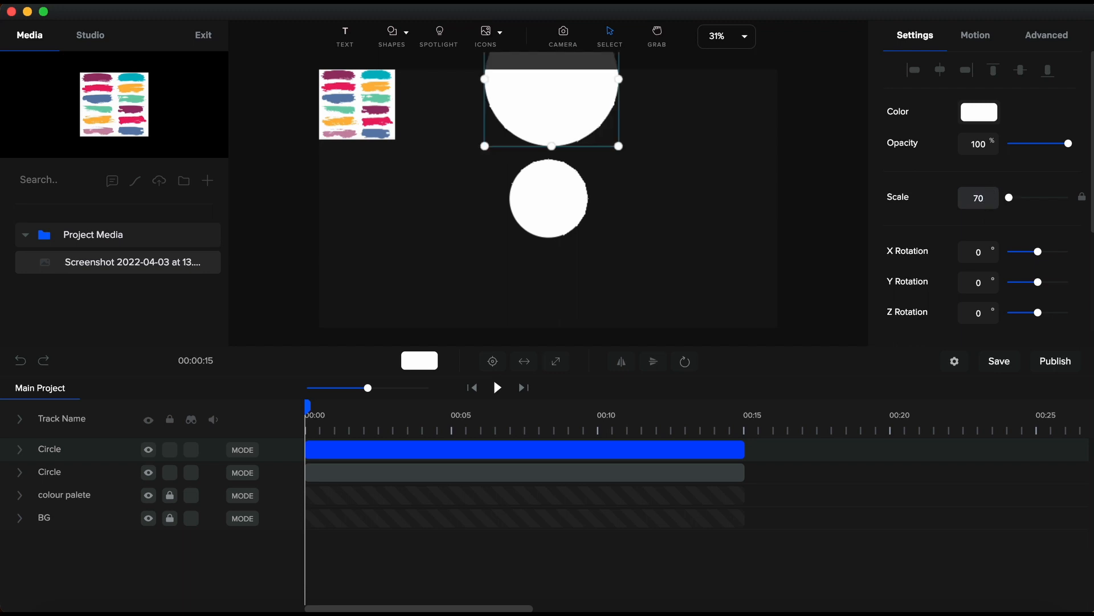
{"action": "left_click_drag", "start_coordinate": [562, 117], "coordinate": [564, 116]}
Duplicate the large circle three times, placing the copies midway along the canvas's right, bottom and left edges.
{"action": "key", "text": "super+v"}
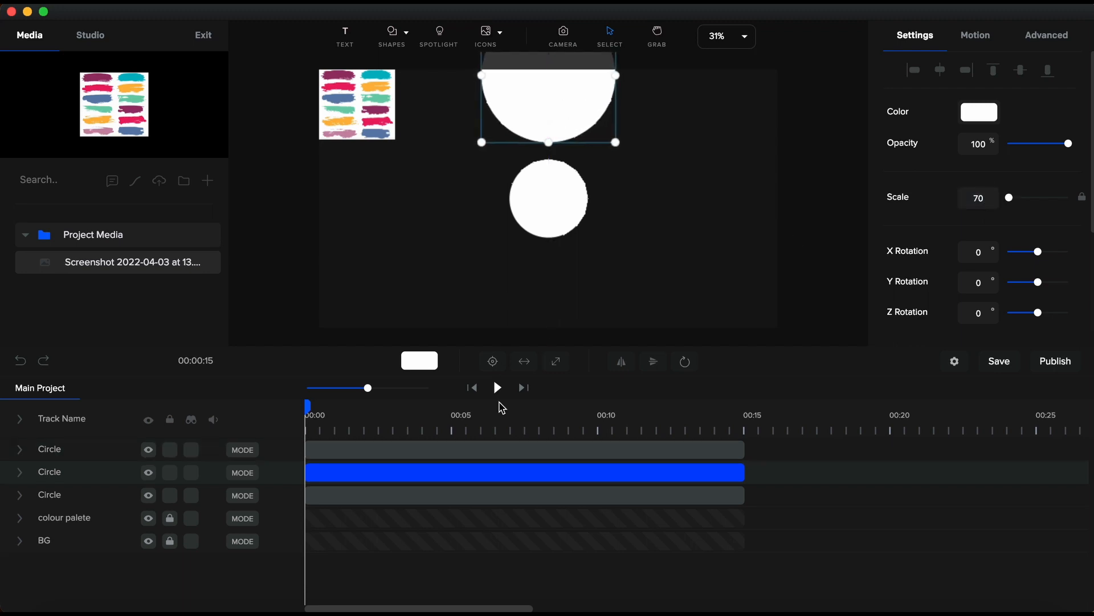
{"action": "left_click", "coordinate": [480, 455]}
{"action": "left_click_drag", "start_coordinate": [554, 90], "coordinate": [786, 205]}
{"action": "key", "text": "super+v"}
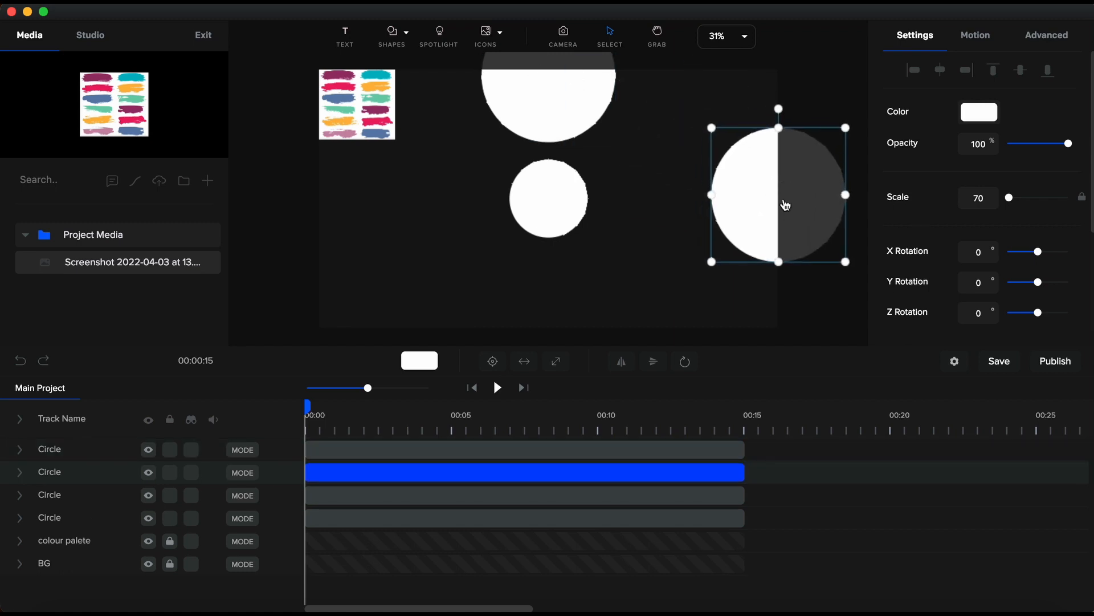
{"action": "left_click", "coordinate": [586, 448]}
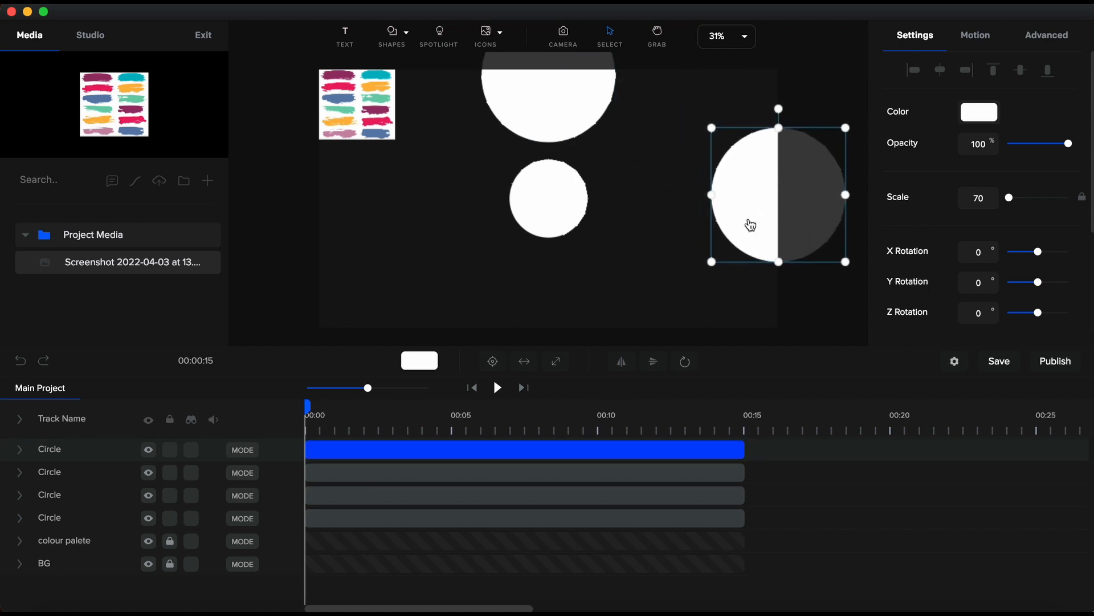
{"action": "left_click_drag", "start_coordinate": [750, 227], "coordinate": [534, 325]}
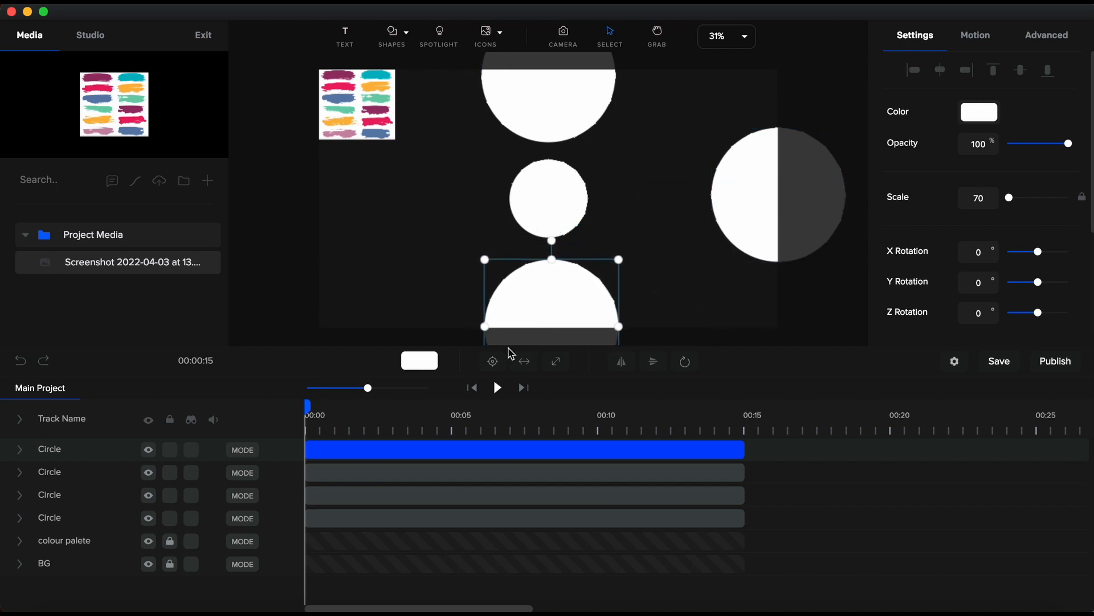
{"action": "left_click", "coordinate": [505, 450]}
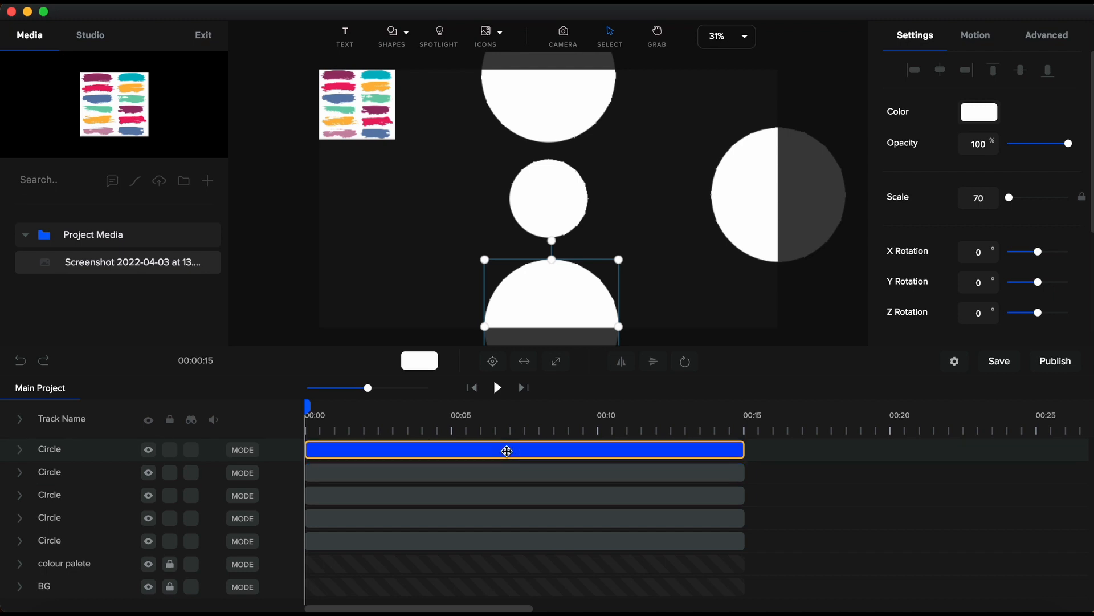
{"action": "left_click", "coordinate": [568, 294]}
{"action": "left_click_drag", "start_coordinate": [568, 294], "coordinate": [338, 163]}
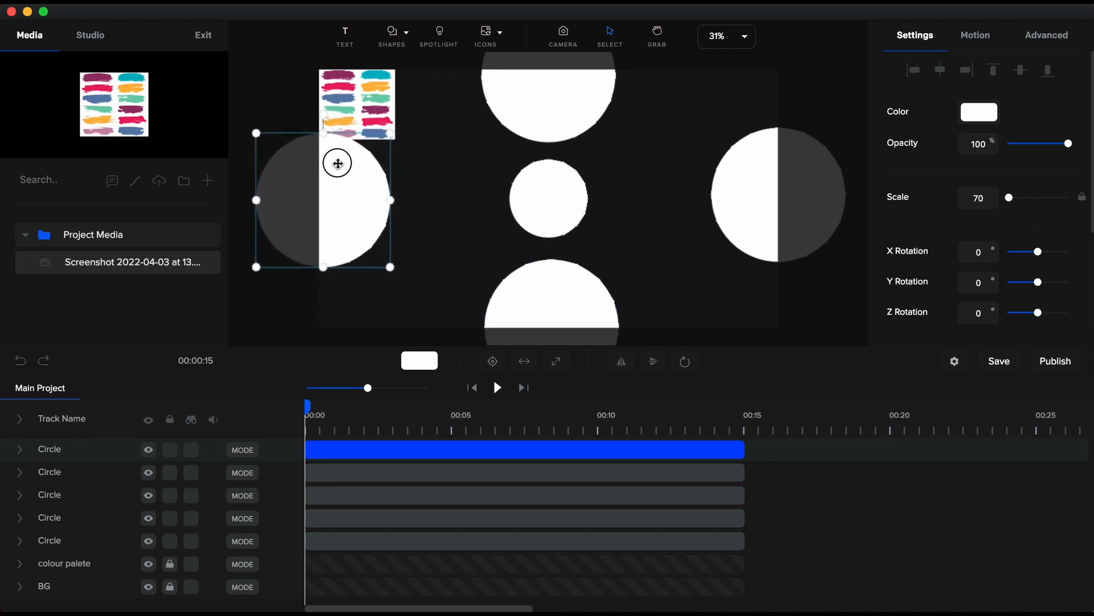
Fill the central circle with the red sampled from the palette image and rename its track RED.
{"action": "left_click", "coordinate": [557, 205]}
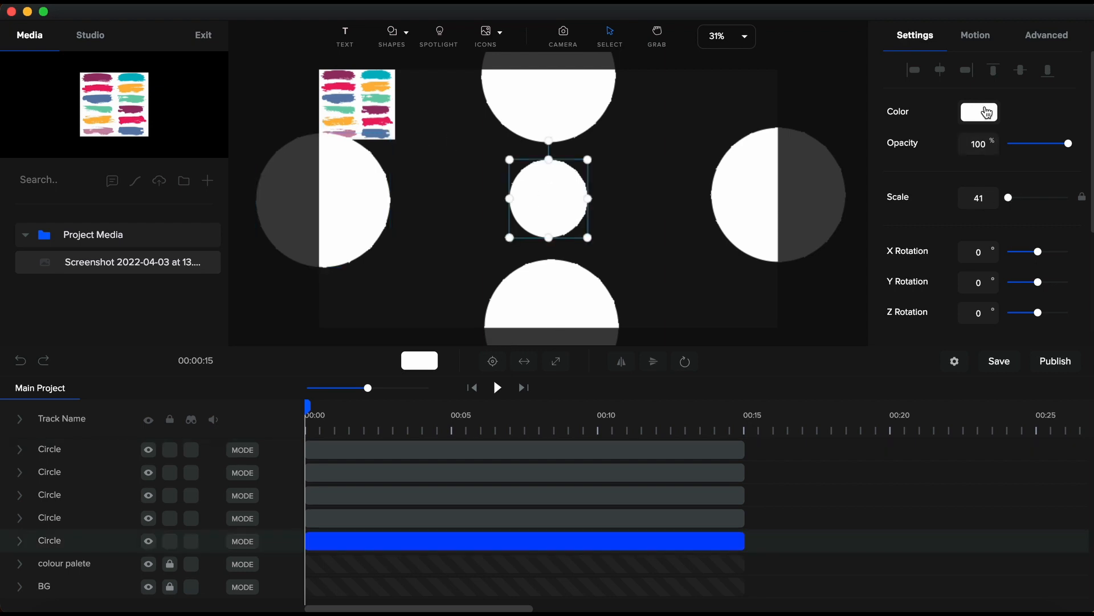
{"action": "left_click", "coordinate": [986, 112]}
{"action": "left_click", "coordinate": [972, 272]}
{"action": "left_click", "coordinate": [380, 126]}
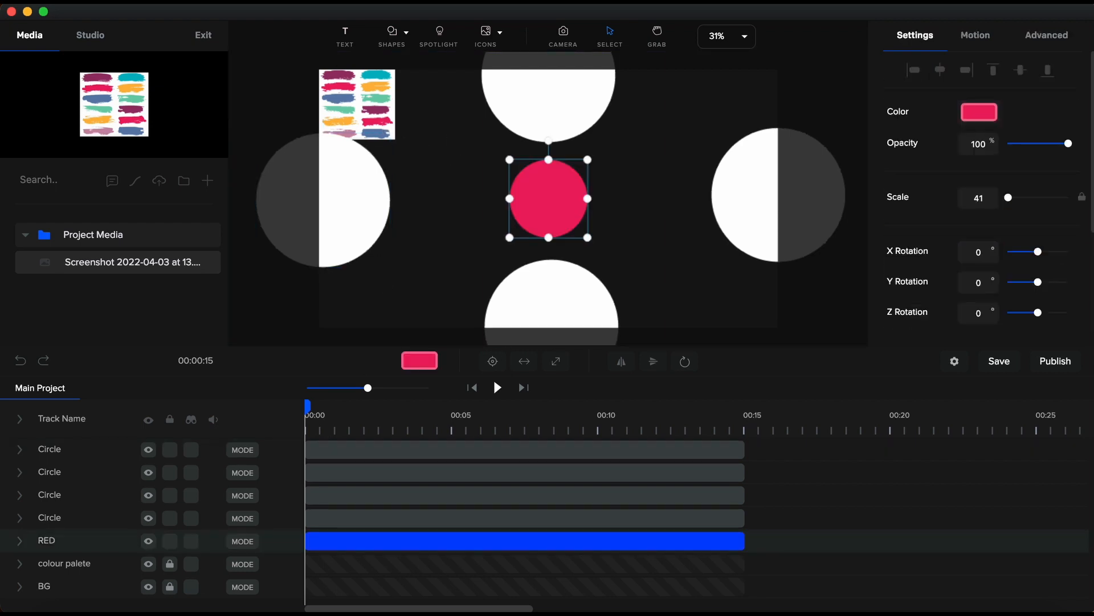
Fill the circle at the canvas's top edge with the palette's teal (#03B6C4) and rename its track BLUE.
{"action": "left_click", "coordinate": [391, 519]}
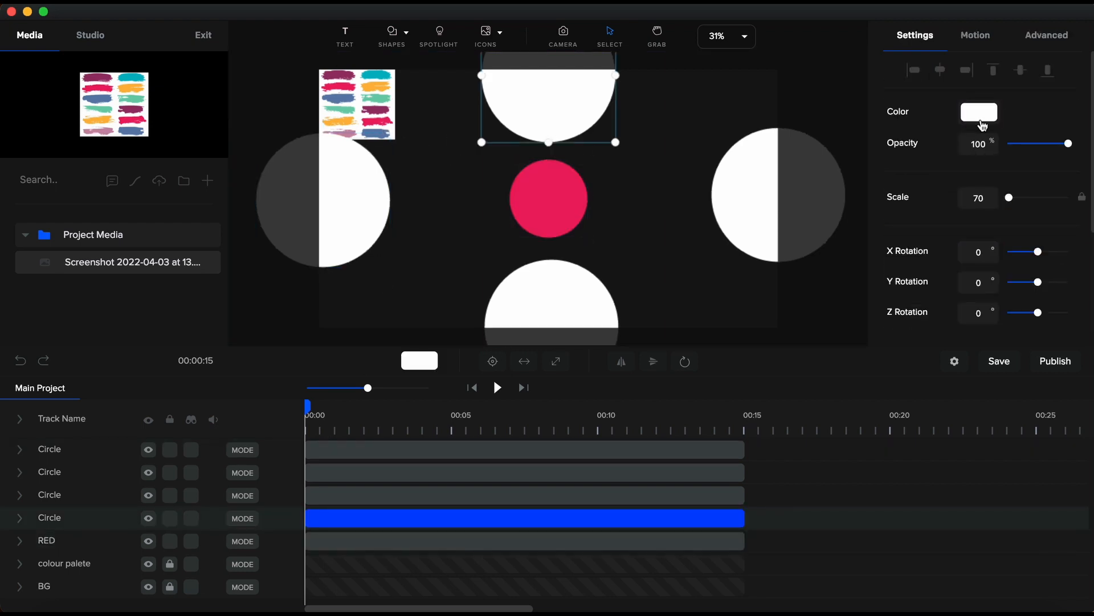
{"action": "left_click", "coordinate": [981, 117]}
{"action": "left_click", "coordinate": [376, 74]}
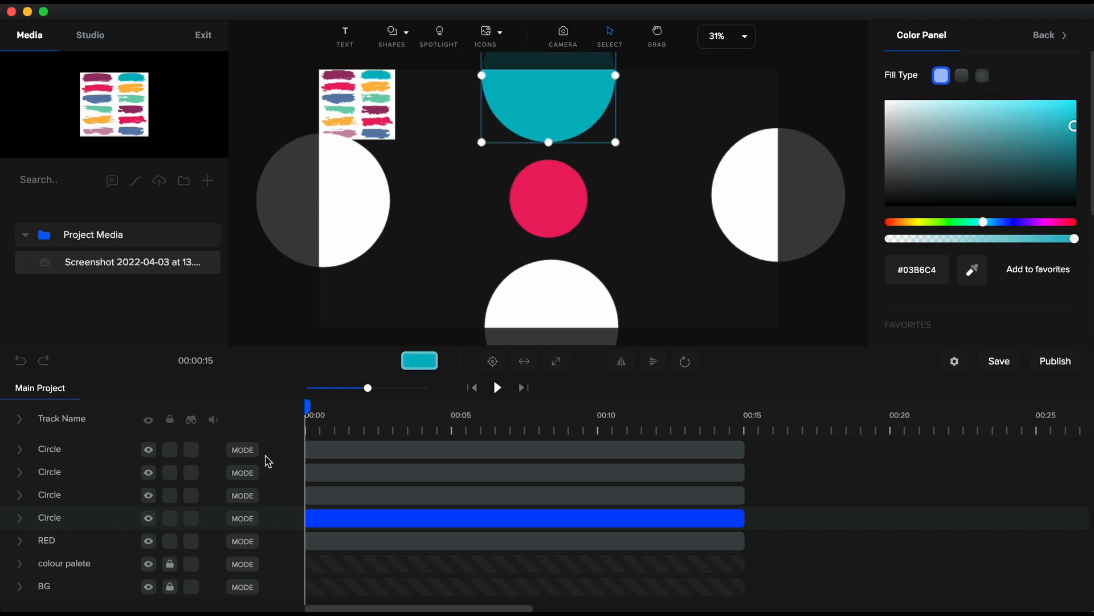
{"action": "double_click", "coordinate": [57, 519]}
{"action": "type", "text": "BLUE"}
{"action": "key", "text": "Return"}
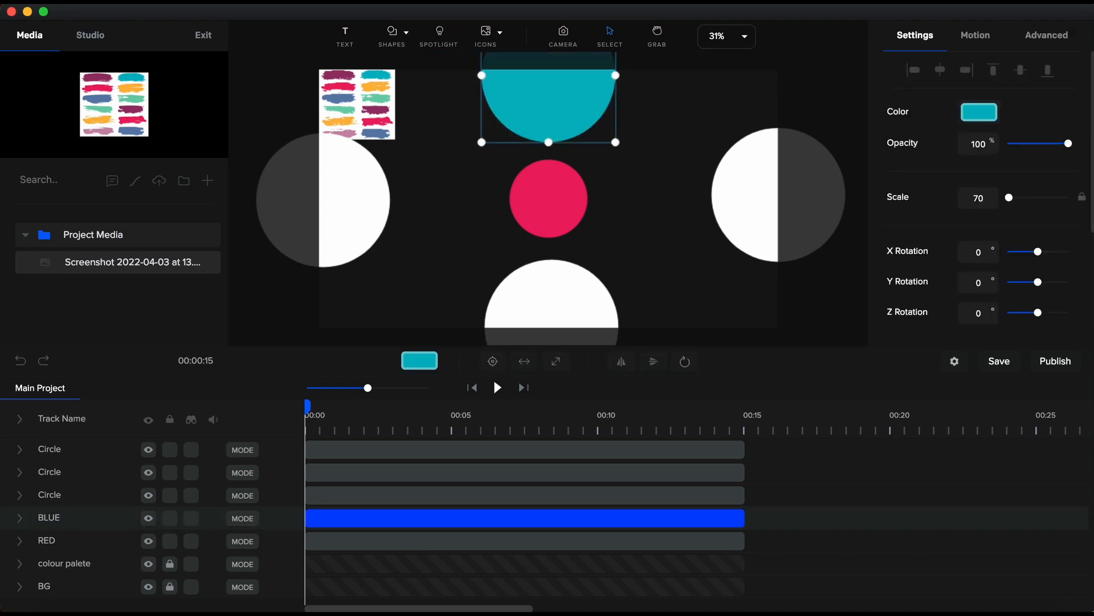
Fill the circle at the canvas's right edge with the palette's purple and rename its track PURPLE.
{"action": "left_click", "coordinate": [484, 491]}
{"action": "left_click", "coordinate": [984, 116]}
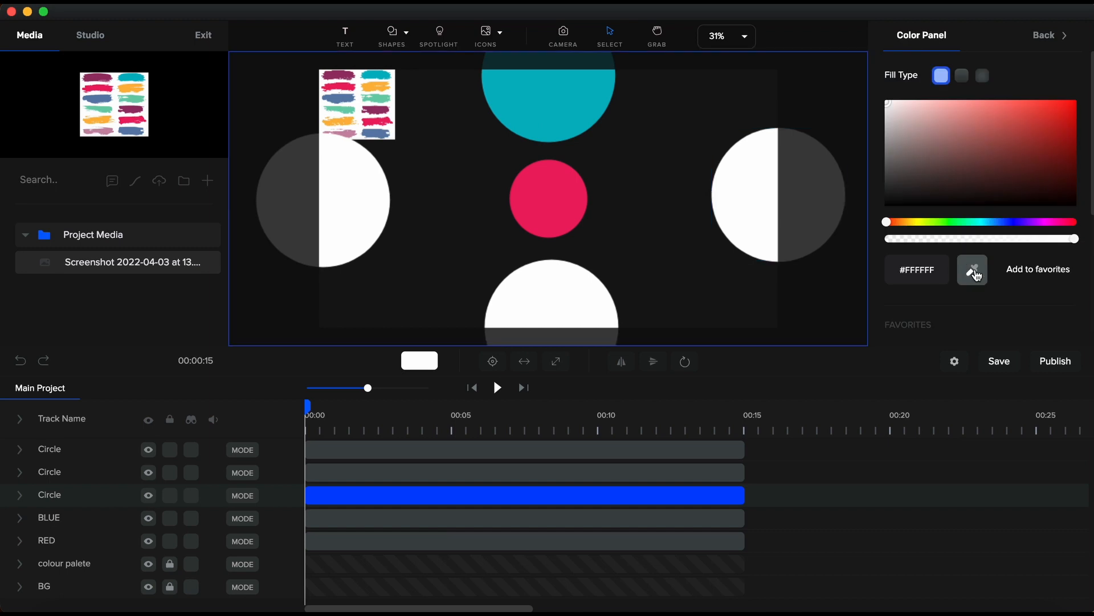
{"action": "left_click", "coordinate": [378, 114]}
{"action": "double_click", "coordinate": [57, 495]}
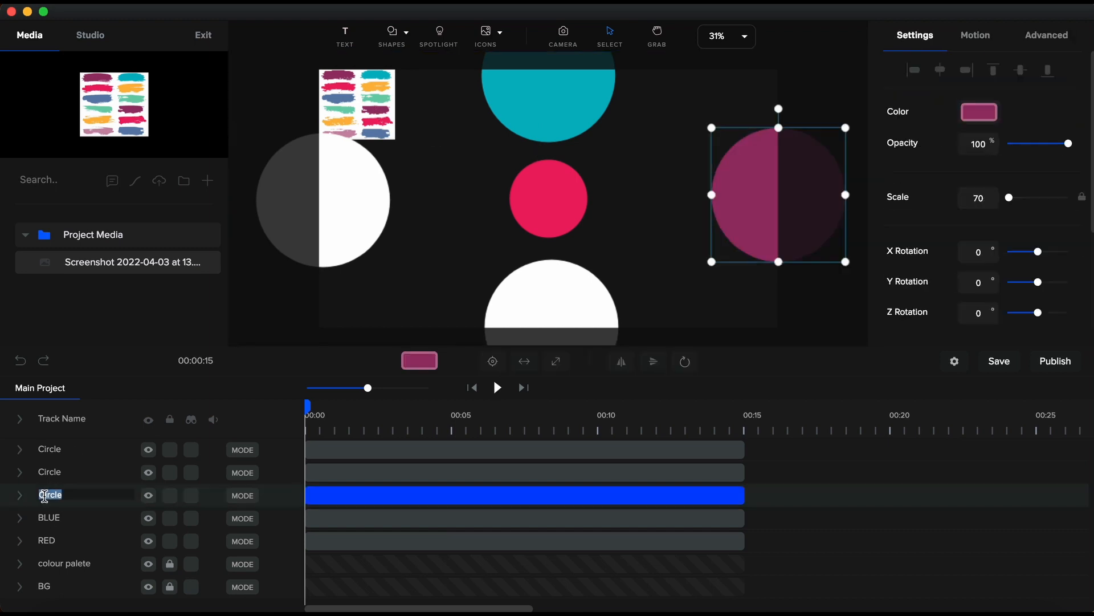
{"action": "type", "text": "PURPLE"}
{"action": "key", "text": "Return"}
Fill the circle at the canvas's bottom edge with the palette's yellow-orange and rename its track YELLOW.
{"action": "left_click", "coordinate": [510, 315]}
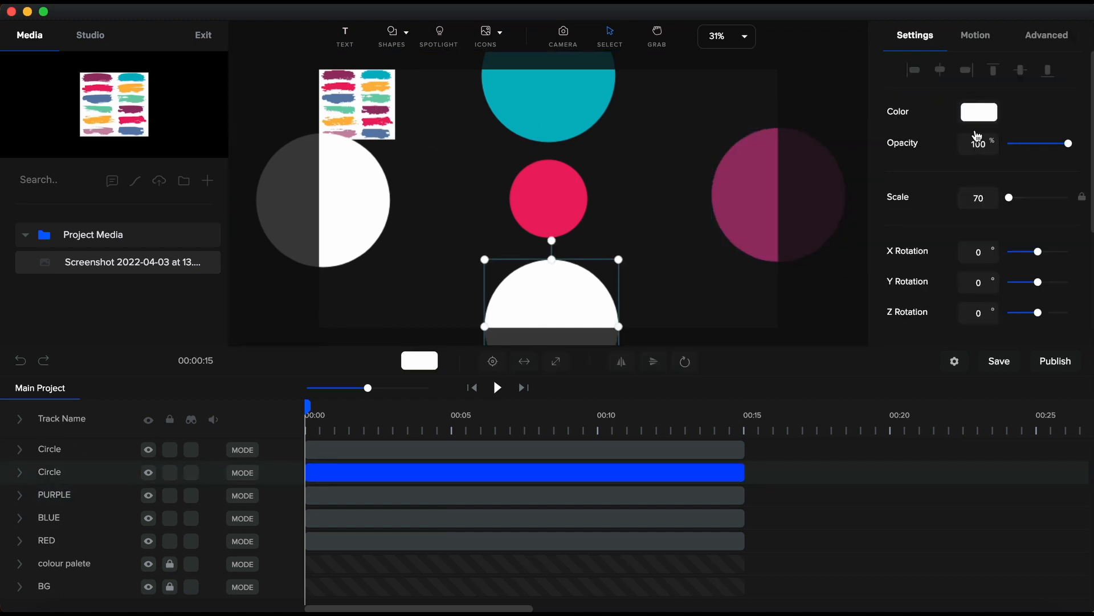
{"action": "left_click", "coordinate": [979, 113]}
{"action": "left_click", "coordinate": [972, 269]}
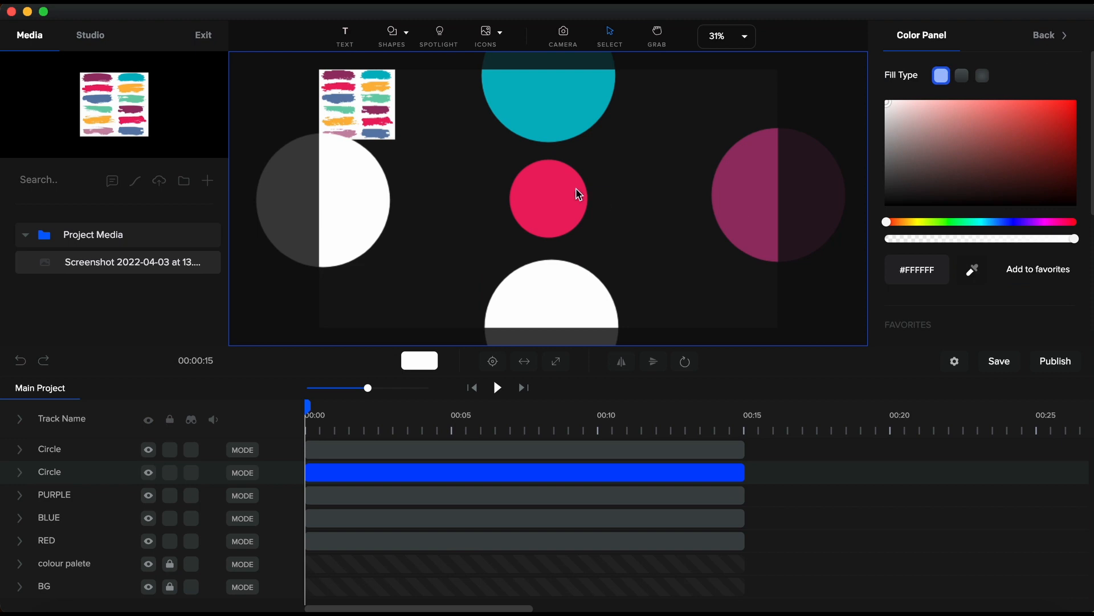
{"action": "left_click", "coordinate": [374, 88]}
{"action": "double_click", "coordinate": [54, 472]}
{"action": "type", "text": "YE"}
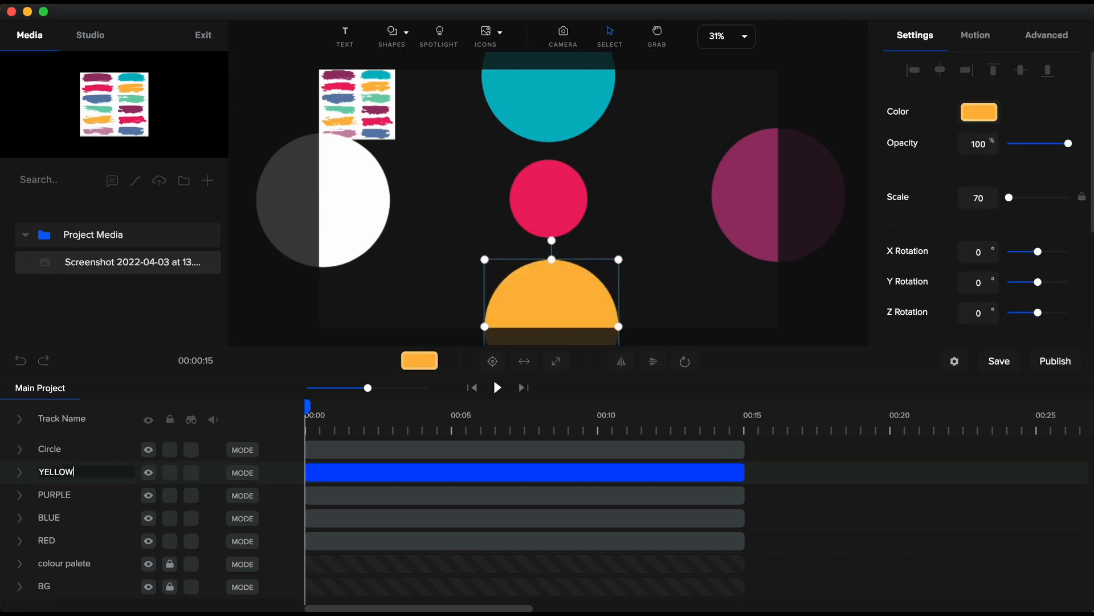
{"action": "type", "text": "LLOW"}
{"action": "key", "text": "Return"}
Fill the circle at the canvas's left edge with the palette's green (#6ED0AD) and rename its track GREEN.
{"action": "left_click", "coordinate": [376, 453]}
{"action": "left_click", "coordinate": [979, 112]}
{"action": "left_click", "coordinate": [973, 270]}
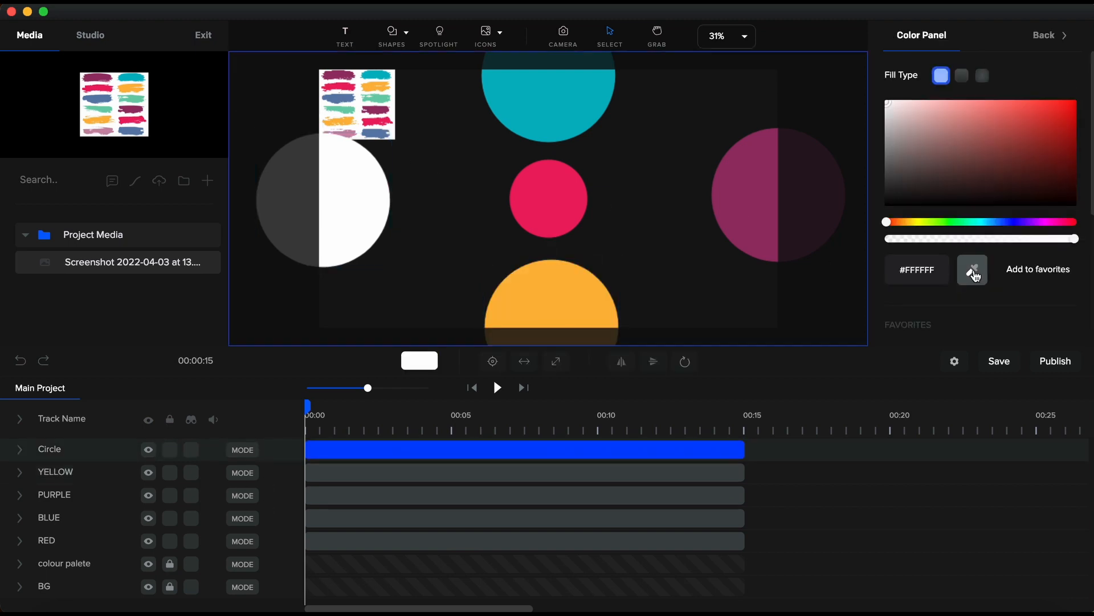
{"action": "left_click", "coordinate": [344, 112]}
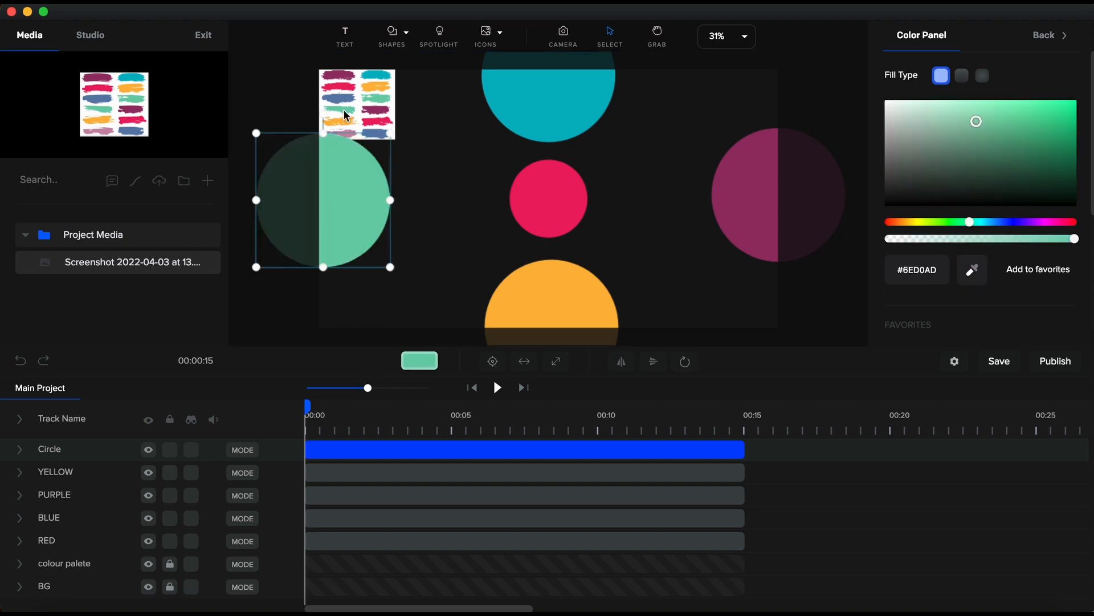
{"action": "double_click", "coordinate": [57, 449]}
{"action": "type", "text": "GREEN"}
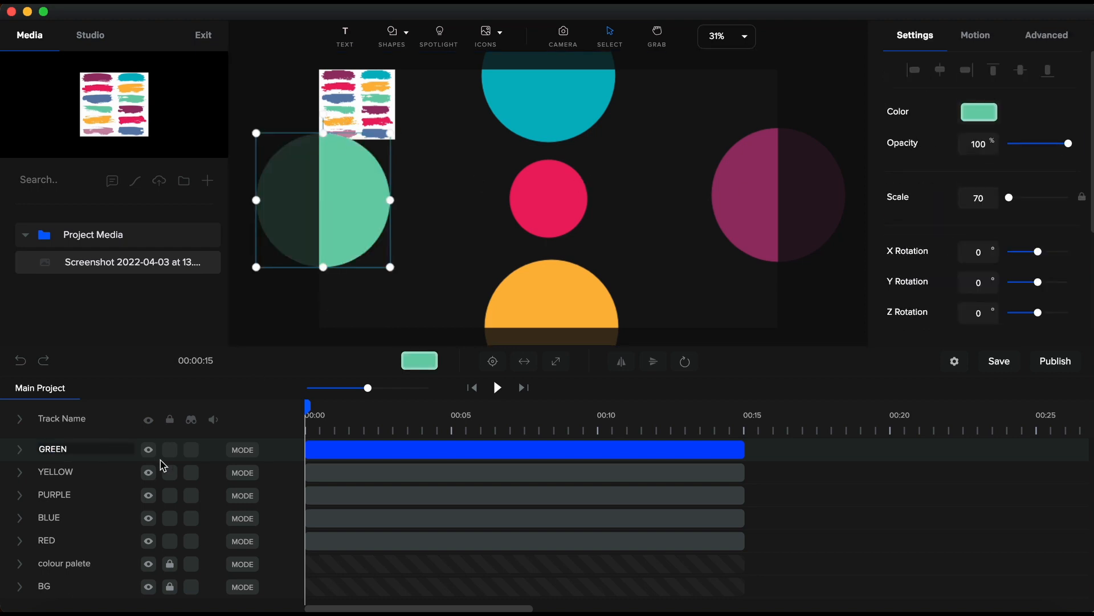
{"action": "key", "text": "Return"}
Shift the hue of the BLUE circle's fill from teal to a true blue.
{"action": "left_click", "coordinate": [574, 111]}
{"action": "left_click", "coordinate": [979, 113]}
{"action": "left_click", "coordinate": [988, 223]}
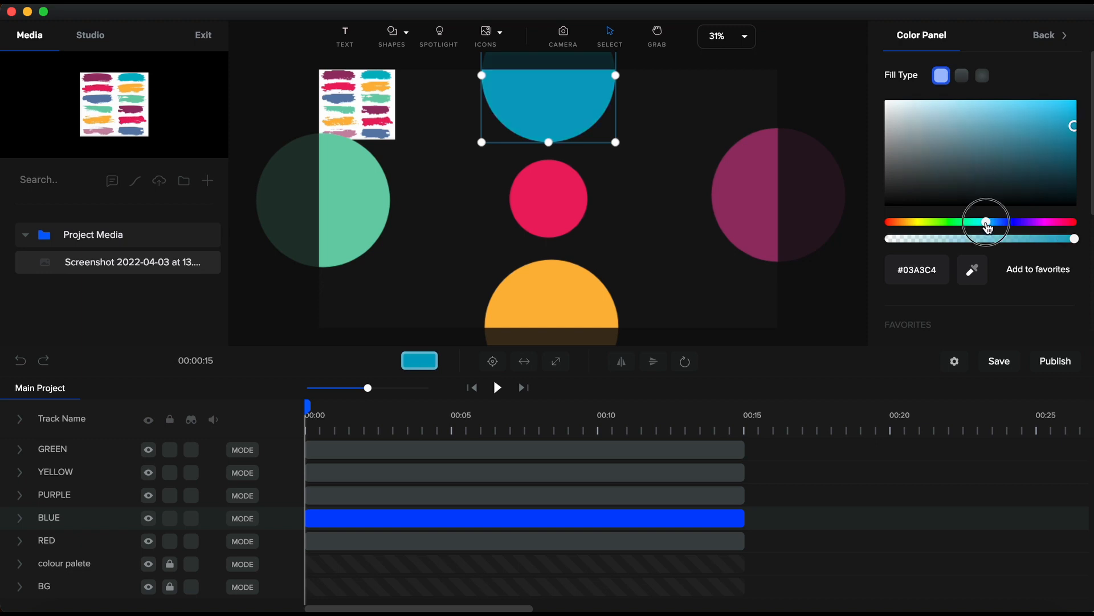
{"action": "left_click_drag", "start_coordinate": [988, 225], "coordinate": [992, 225]}
{"action": "left_click", "coordinate": [303, 516]}
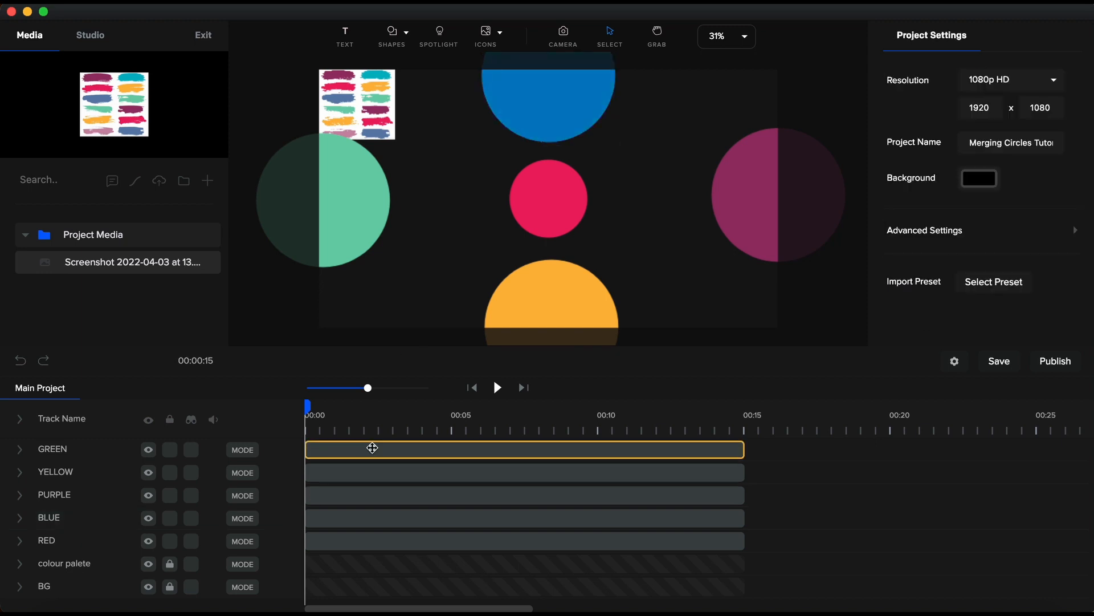
Add an animation to the RED track with Scale enabled and Linear easing of the Both type.
{"action": "left_click_drag", "start_coordinate": [369, 388], "coordinate": [378, 388]}
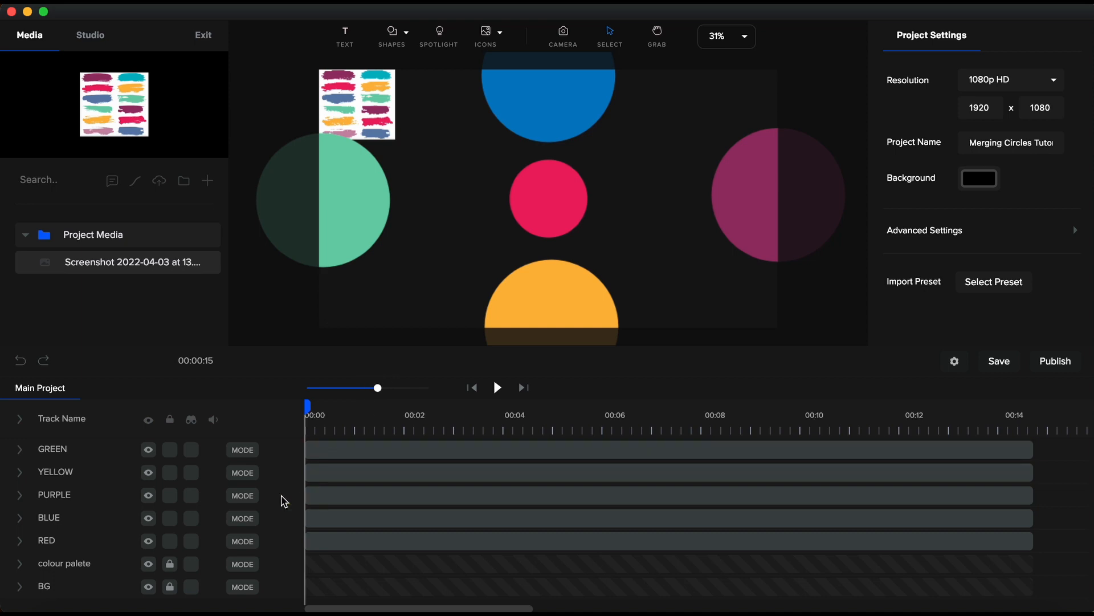
{"action": "left_click", "coordinate": [21, 544]}
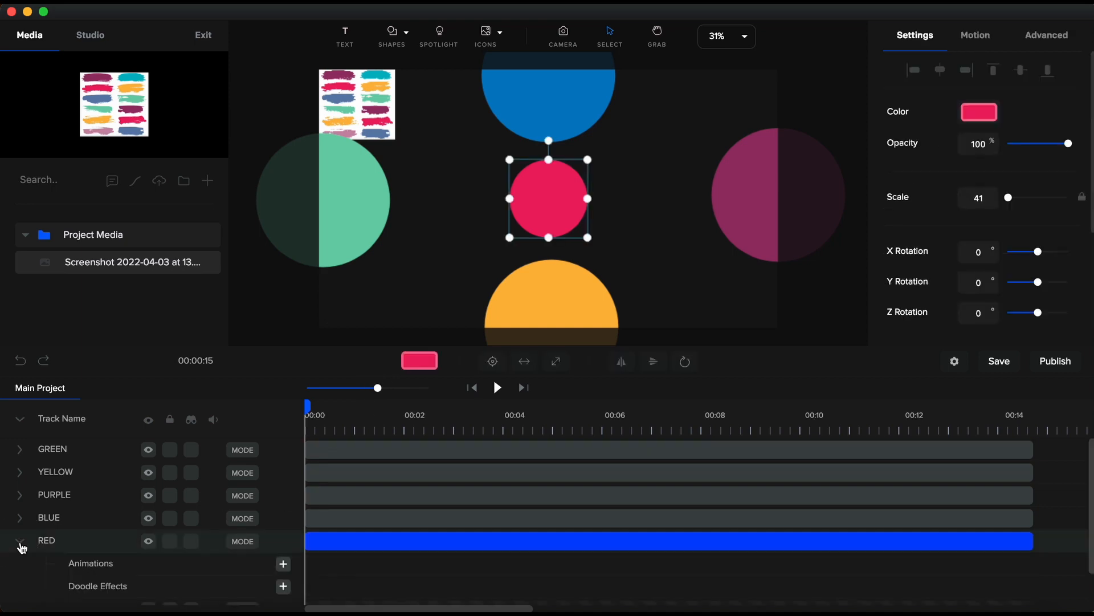
{"action": "left_click", "coordinate": [282, 567]}
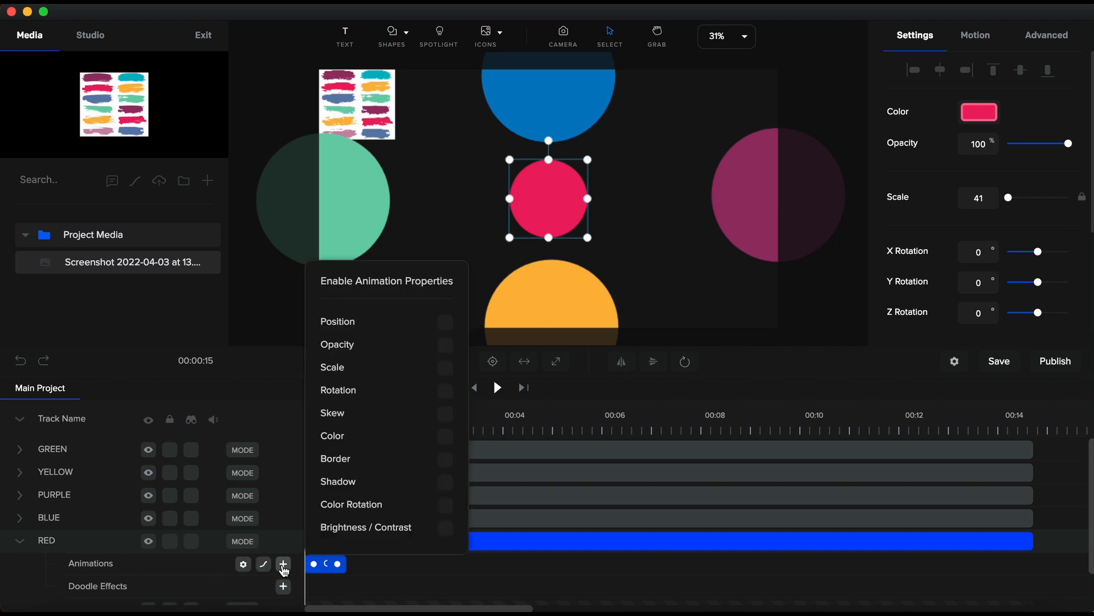
{"action": "left_click", "coordinate": [443, 370]}
{"action": "left_click", "coordinate": [361, 579]}
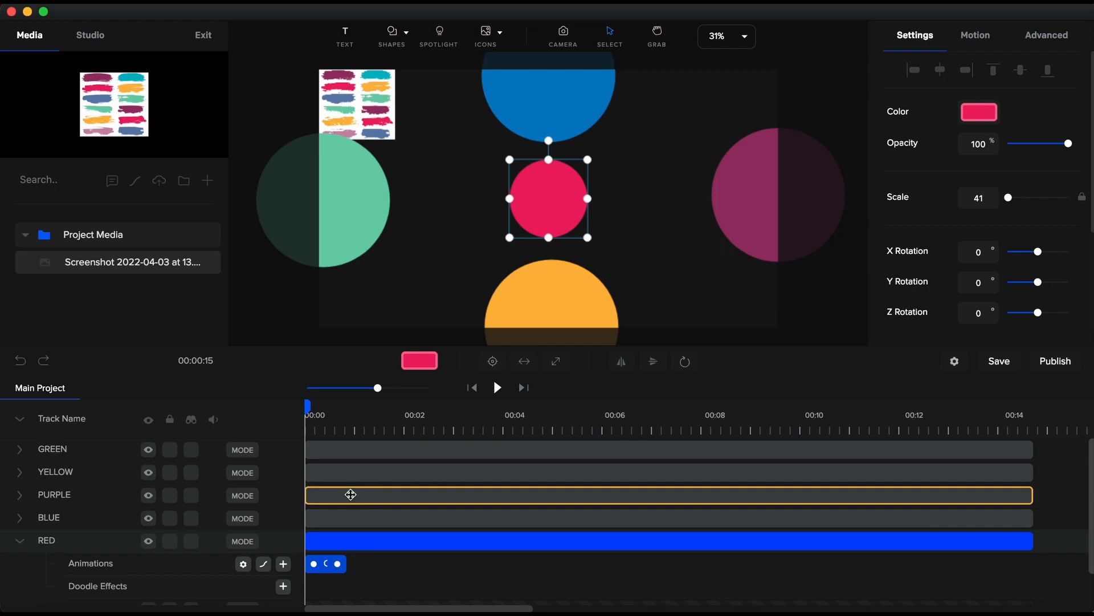
{"action": "left_click", "coordinate": [263, 563]}
{"action": "left_click", "coordinate": [423, 301]}
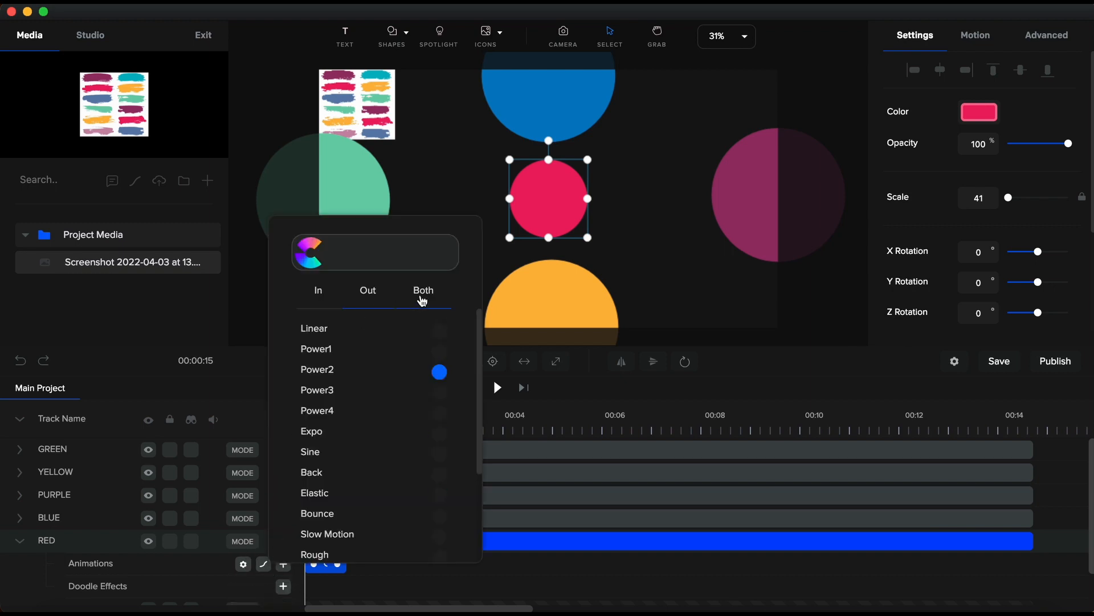
{"action": "left_click", "coordinate": [440, 330]}
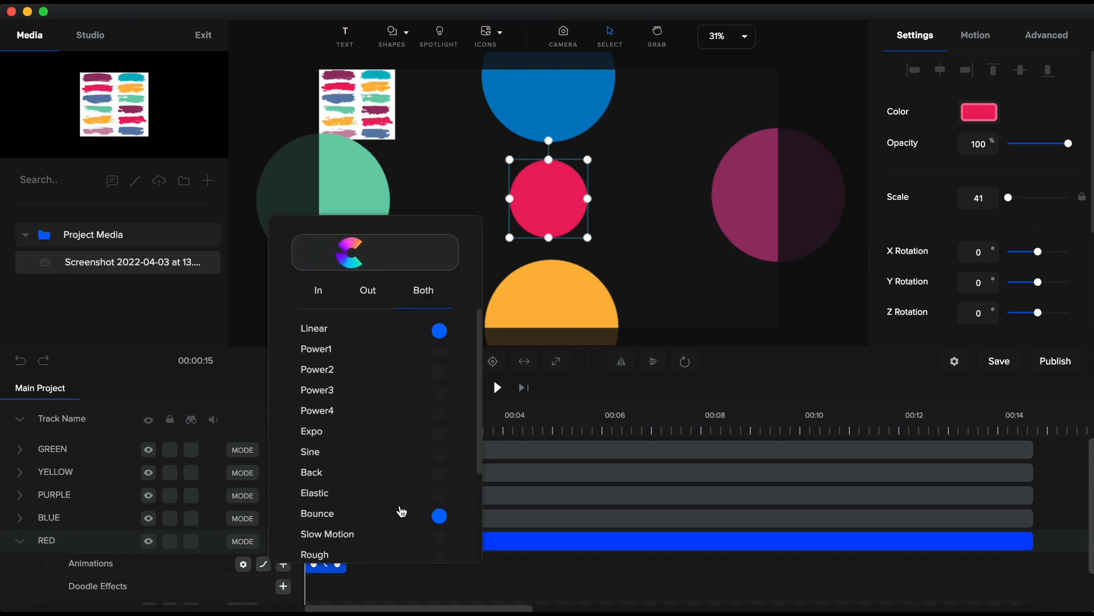
{"action": "left_click", "coordinate": [381, 584]}
Set the RED circle's scale to 50 at the 1-second mark, and return the playhead to the start.
{"action": "left_click", "coordinate": [355, 432]}
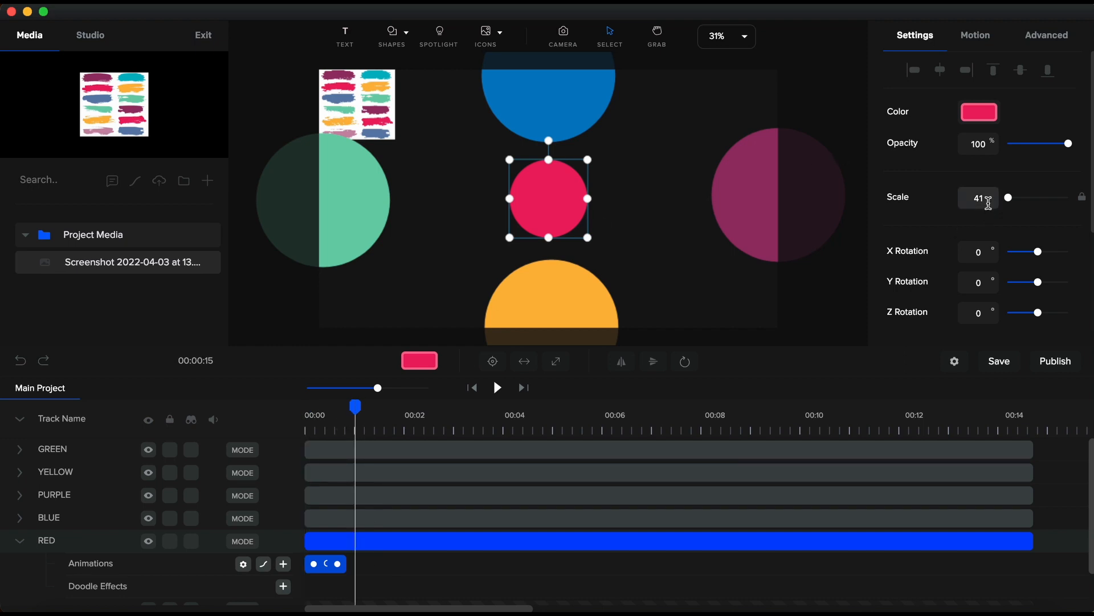
{"action": "type", "text": "50"}
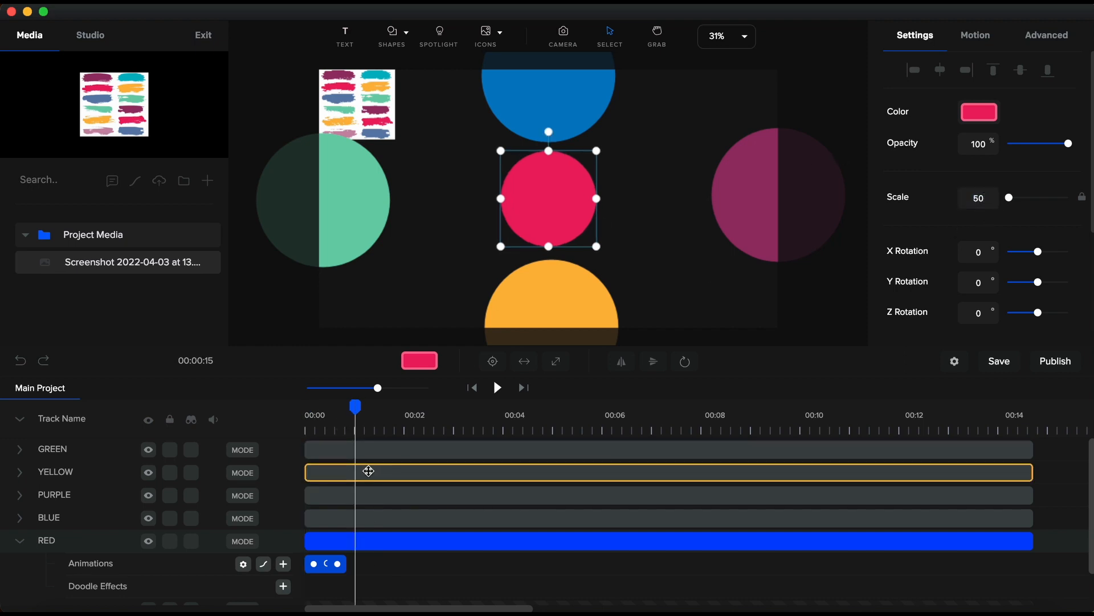
{"action": "left_click", "coordinate": [309, 435]}
Add an animation to the BLUE track with Position and Scale enabled and Linear easing of the Both type.
{"action": "left_click", "coordinate": [318, 518]}
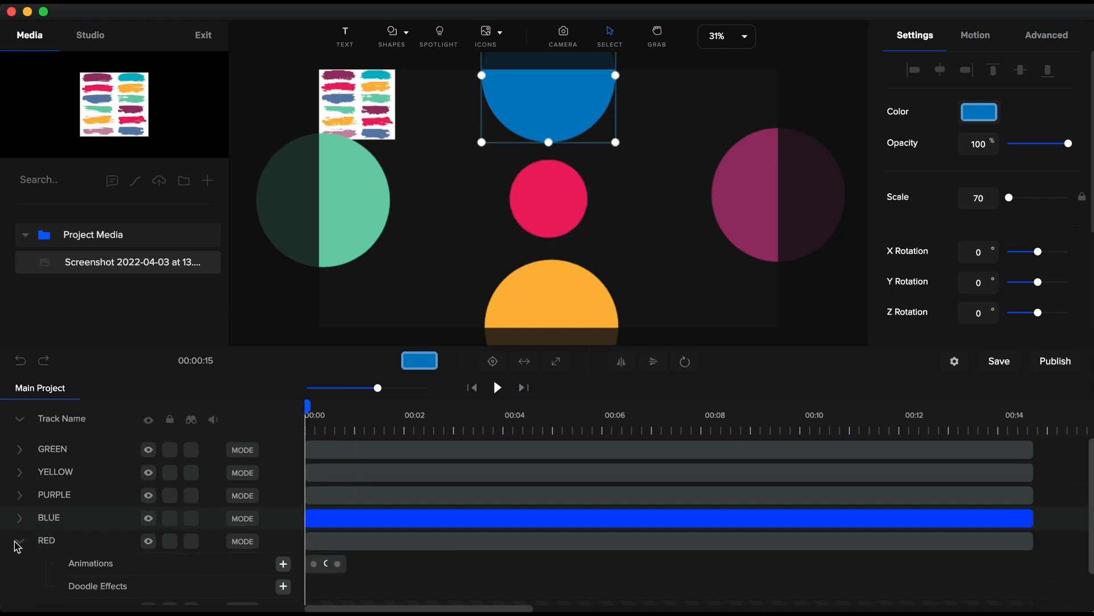
{"action": "left_click", "coordinate": [20, 540]}
{"action": "left_click", "coordinate": [19, 518]}
{"action": "left_click", "coordinate": [283, 541]}
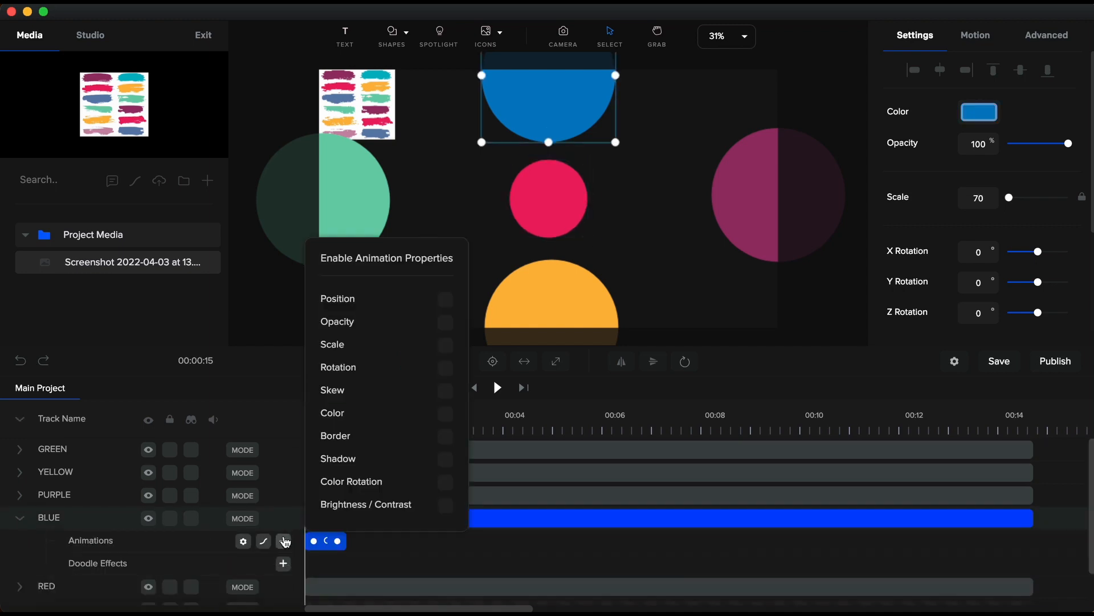
{"action": "left_click", "coordinate": [446, 301]}
{"action": "left_click", "coordinate": [447, 346]}
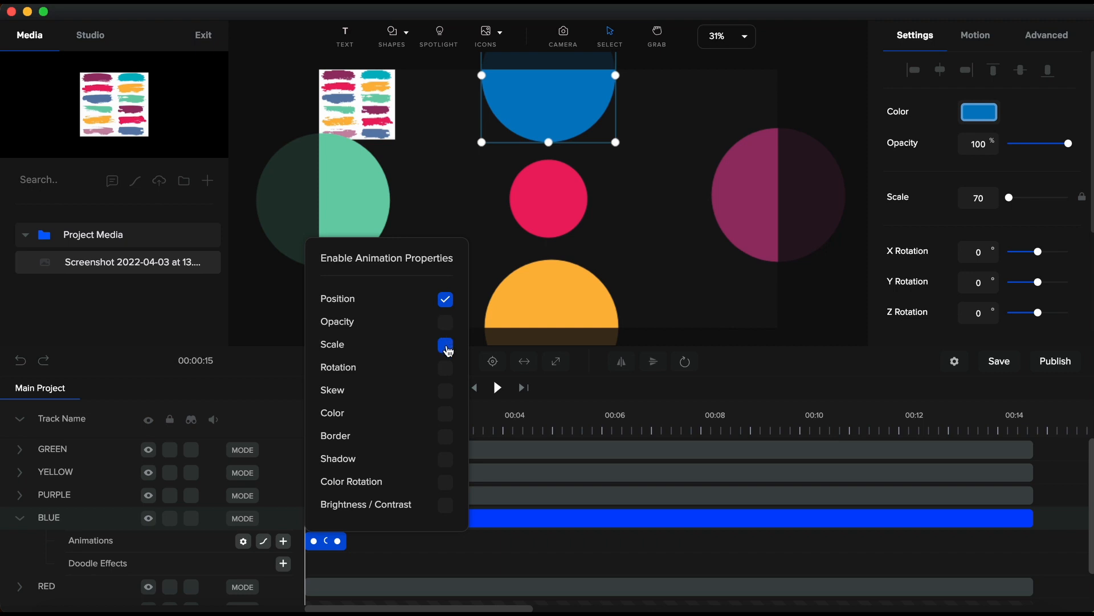
{"action": "left_click", "coordinate": [263, 541]}
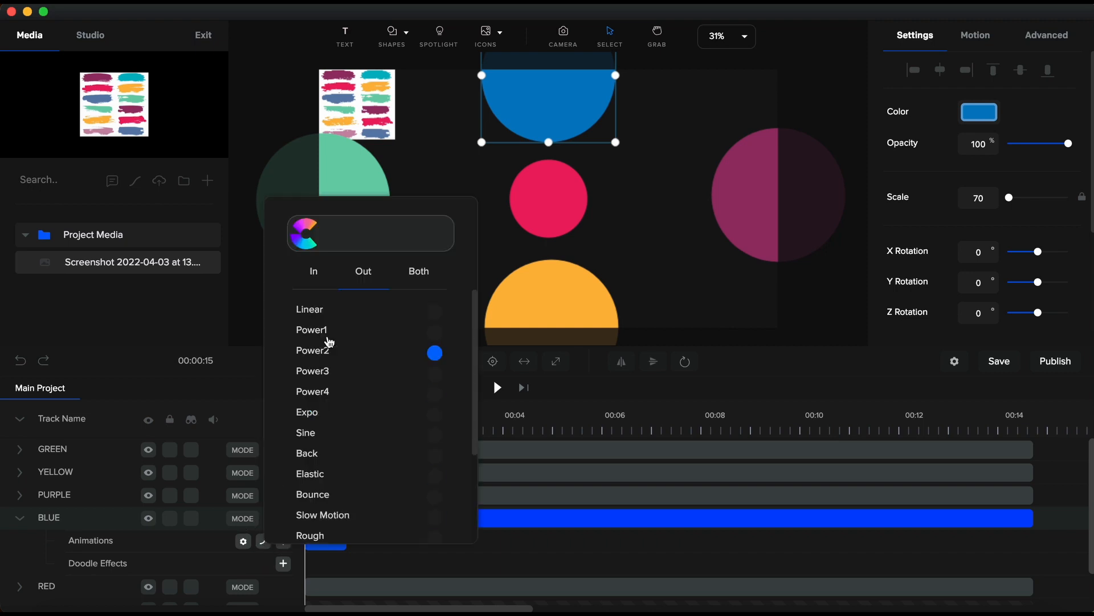
{"action": "left_click", "coordinate": [435, 311]}
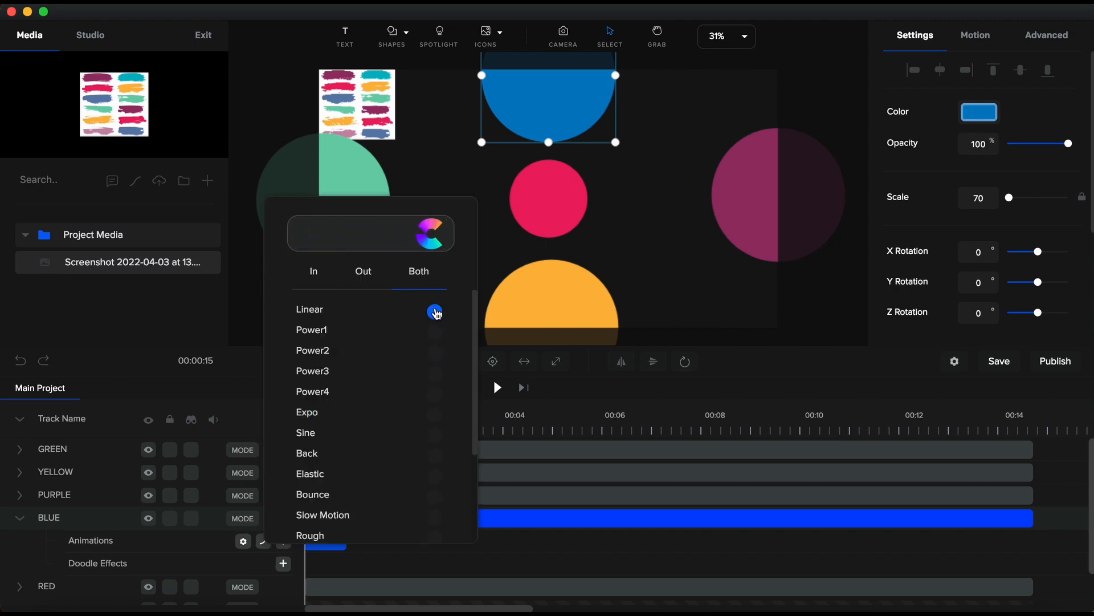
{"action": "left_click", "coordinate": [363, 565]}
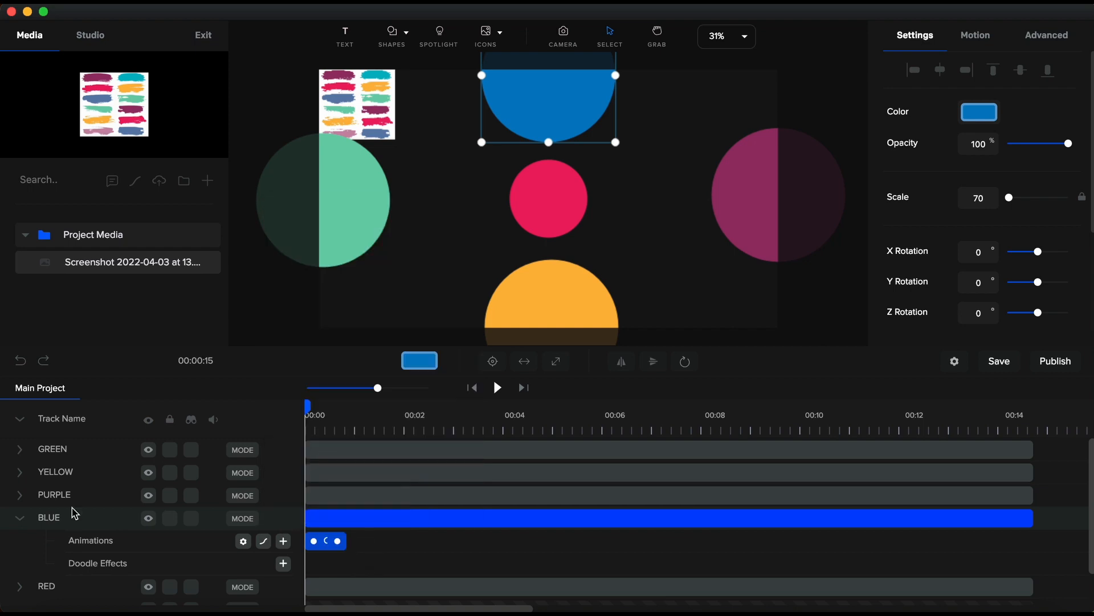
Add an animation to the PURPLE track with Position and Scale enabled and Linear easing of the Both type.
{"action": "left_click", "coordinate": [21, 497]}
{"action": "left_click", "coordinate": [325, 501]}
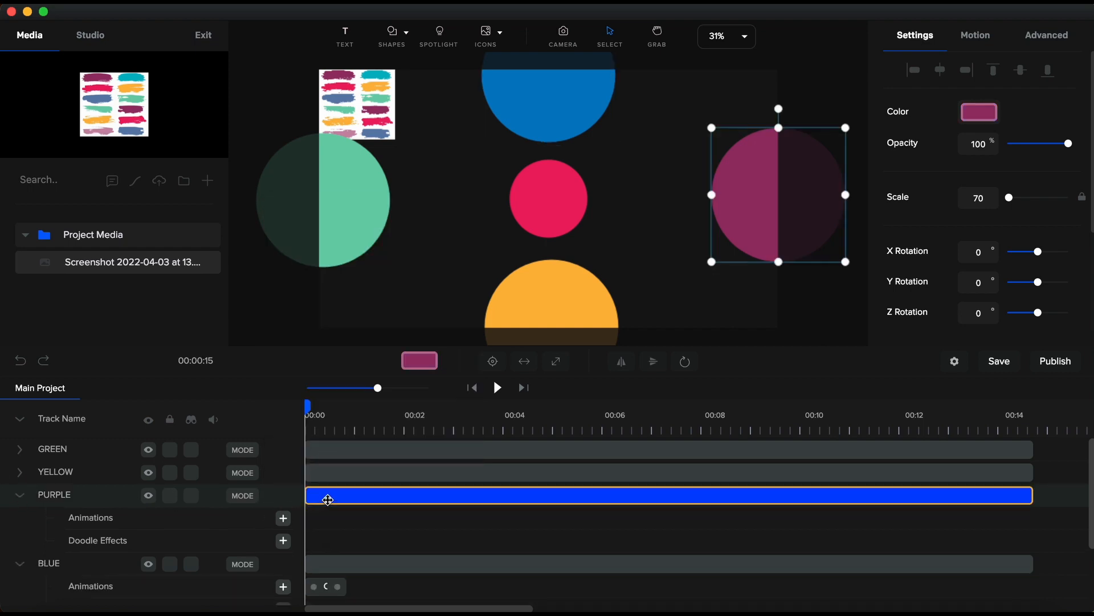
{"action": "left_click", "coordinate": [283, 518]}
{"action": "left_click", "coordinate": [446, 277]}
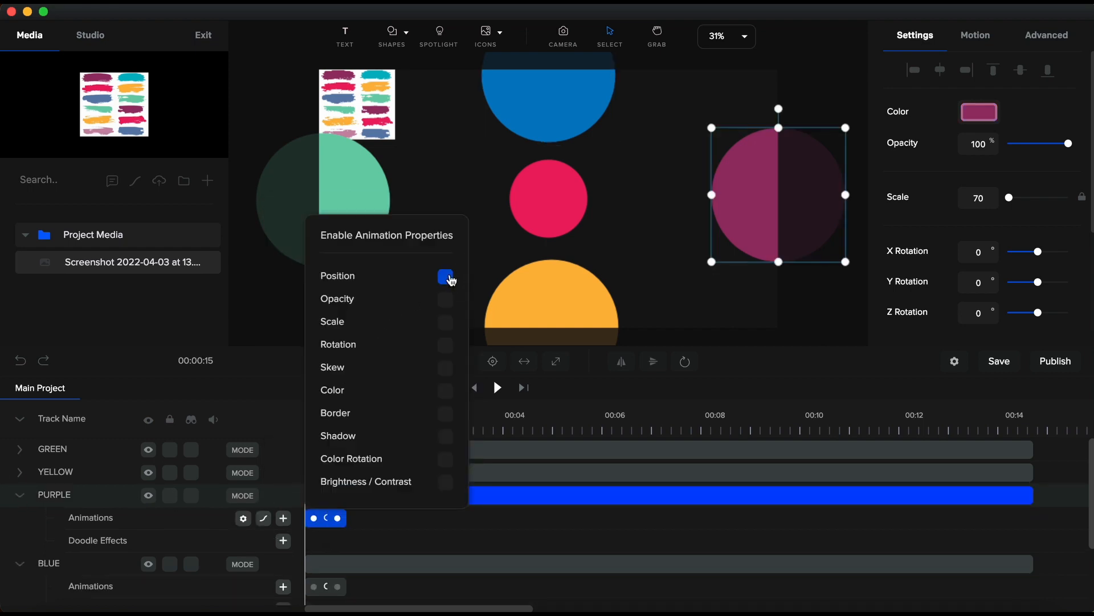
{"action": "left_click", "coordinate": [446, 322]}
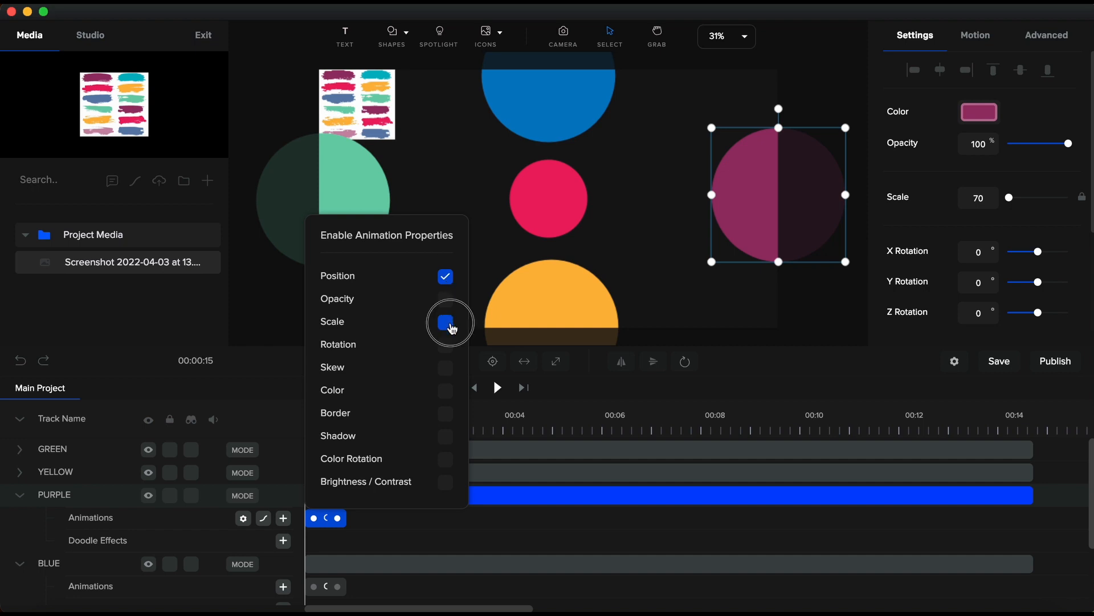
{"action": "left_click", "coordinate": [264, 518]}
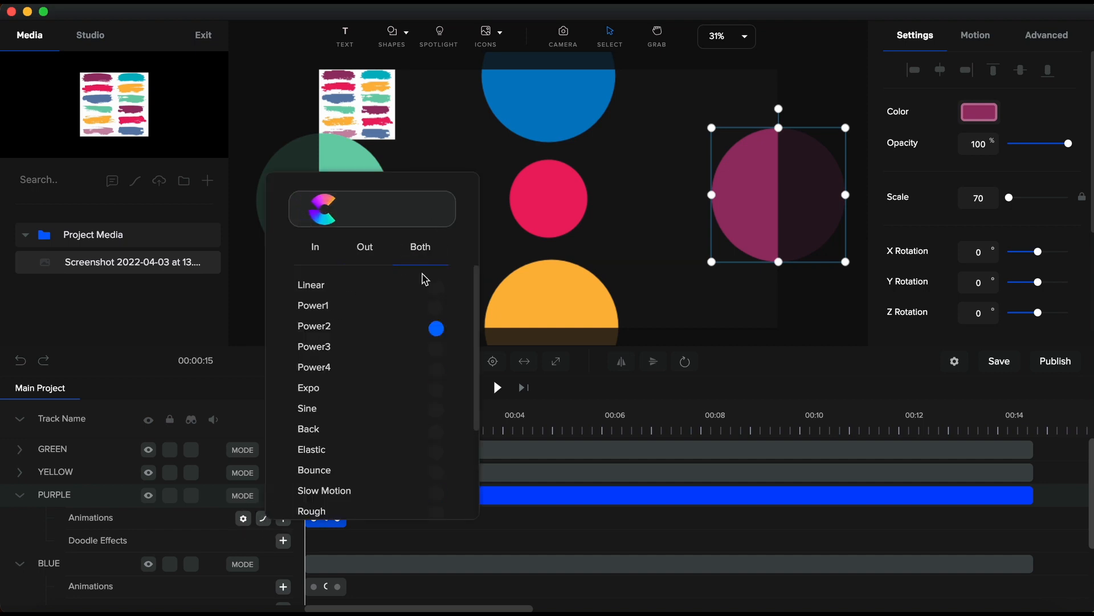
{"action": "left_click", "coordinate": [437, 287]}
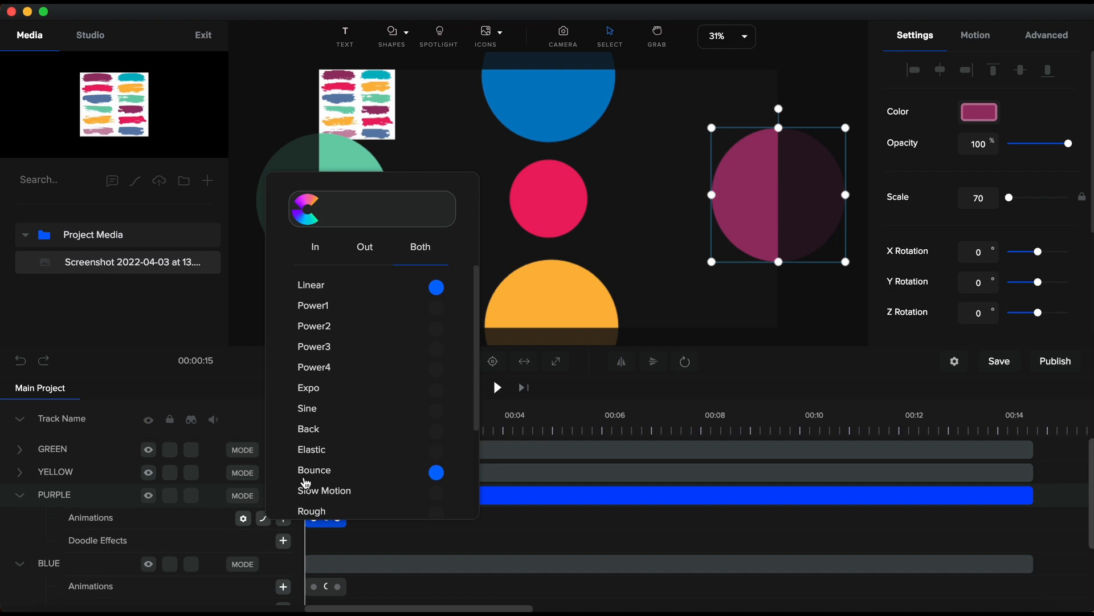
Add an animation to the YELLOW track with Linear easing.
{"action": "left_click", "coordinate": [21, 475]}
{"action": "left_click", "coordinate": [284, 496]}
{"action": "left_click", "coordinate": [264, 497]}
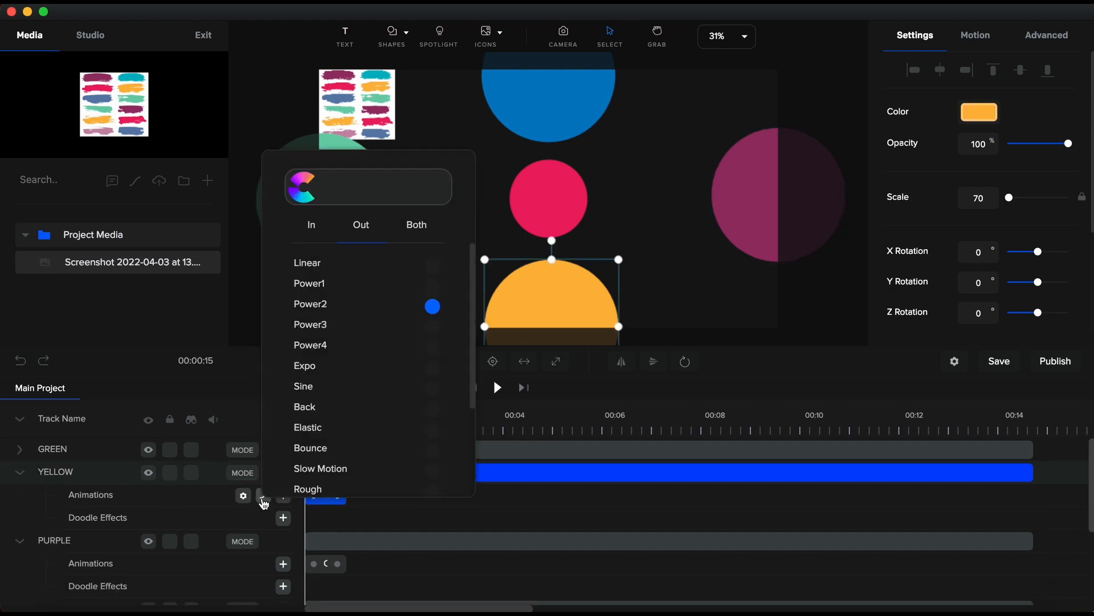
{"action": "left_click", "coordinate": [437, 264]}
Add an animation to the GREEN track with Position and Scale enabled and Linear easing of the Both type.
{"action": "left_click", "coordinate": [22, 452]}
{"action": "left_click", "coordinate": [283, 473]}
{"action": "left_click", "coordinate": [445, 231]}
{"action": "left_click", "coordinate": [447, 278]}
{"action": "left_click", "coordinate": [263, 472]}
{"action": "left_click", "coordinate": [439, 244]}
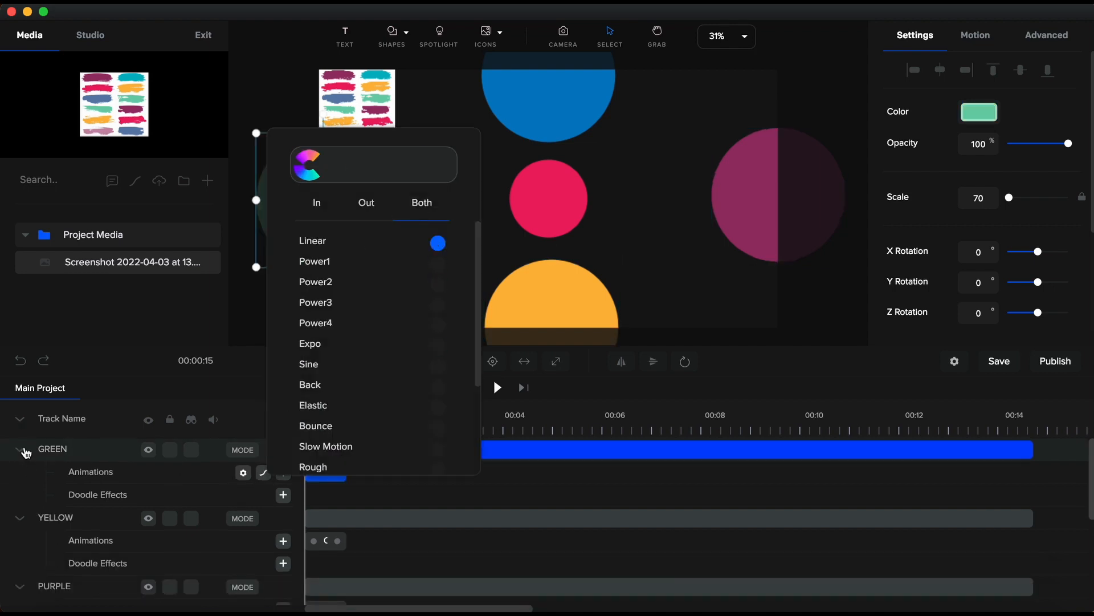
Expand all tracks, place the playhead just before the 1-second mark, and select the BLUE track's animation.
{"action": "left_click", "coordinate": [21, 419]}
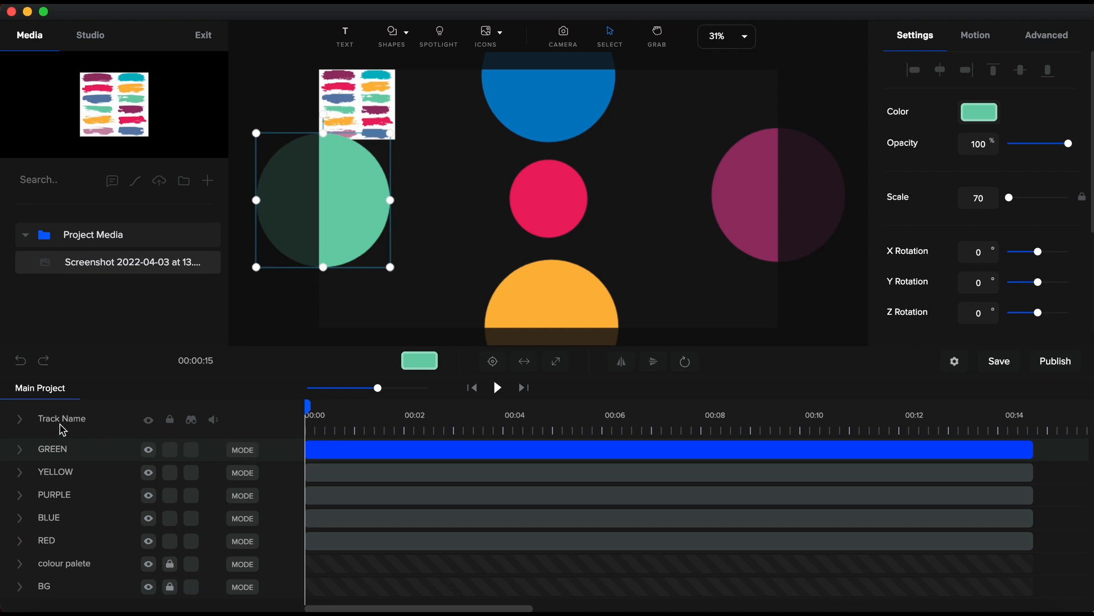
{"action": "left_click", "coordinate": [23, 421]}
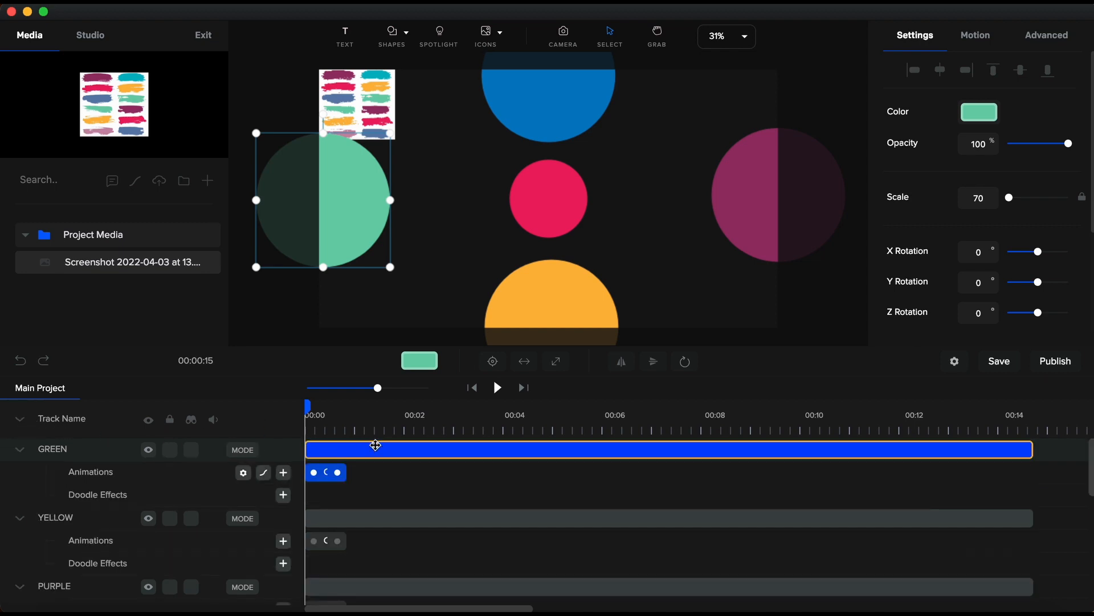
{"action": "left_click", "coordinate": [351, 433]}
{"action": "scroll", "coordinate": [354, 473], "scroll_direction": "down", "scroll_amount": 5}
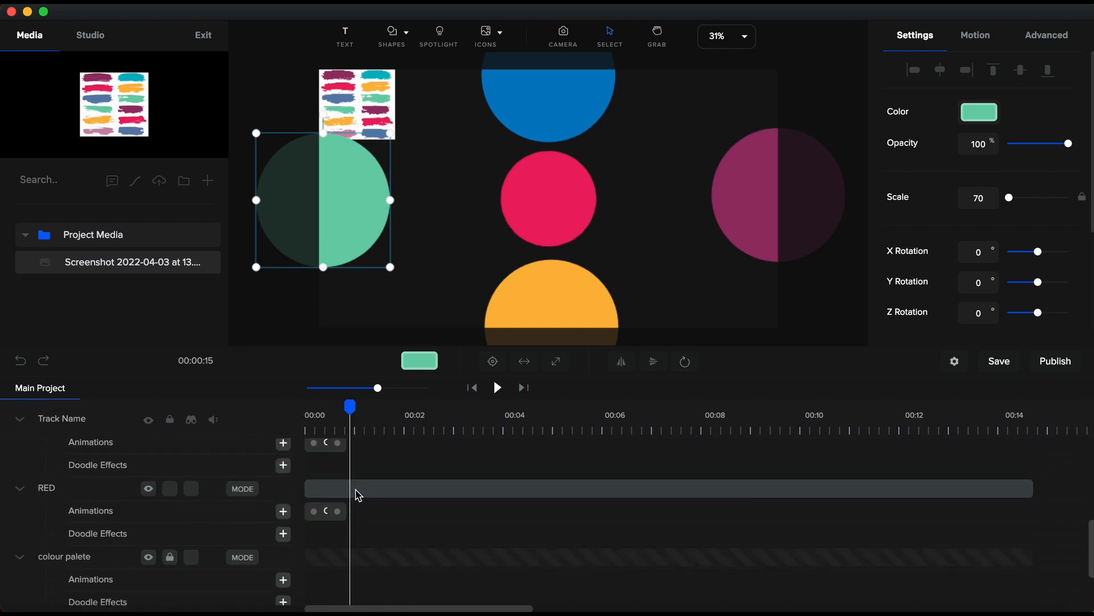
{"action": "left_click", "coordinate": [356, 470]}
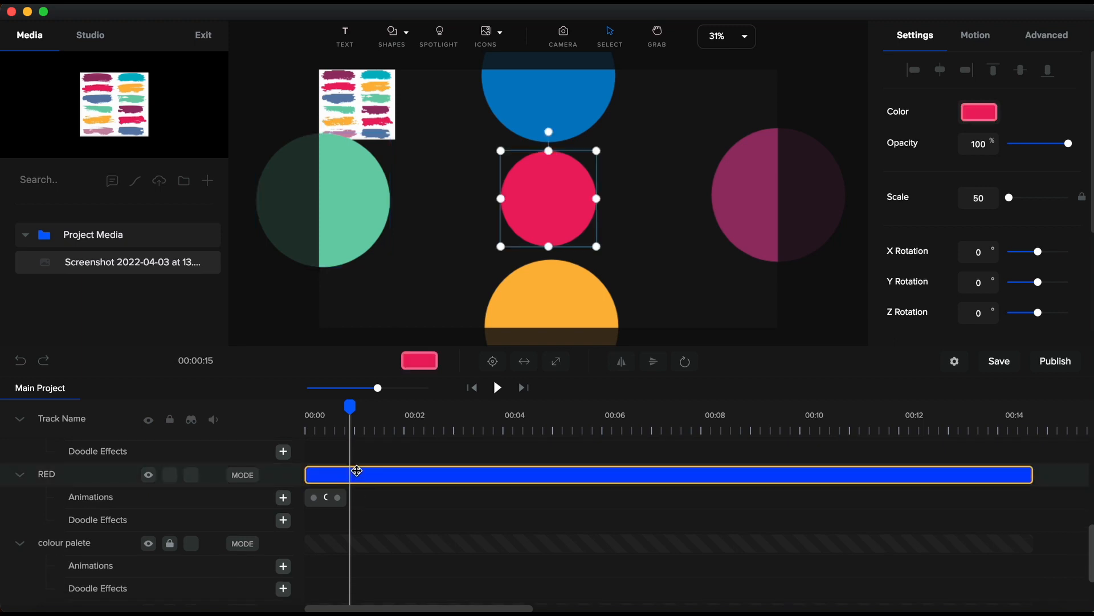
{"action": "scroll", "coordinate": [357, 471], "scroll_direction": "up", "scroll_amount": 1}
{"action": "left_click", "coordinate": [327, 517]}
{"action": "scroll", "coordinate": [325, 520], "scroll_direction": "up", "scroll_amount": 4}
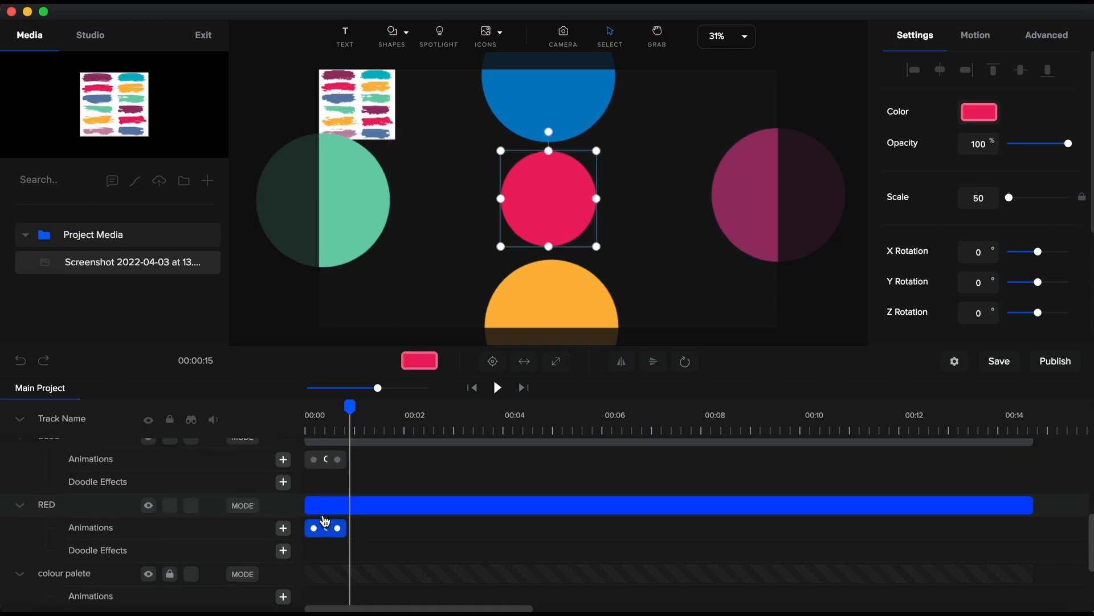
{"action": "left_click", "coordinate": [325, 513]}
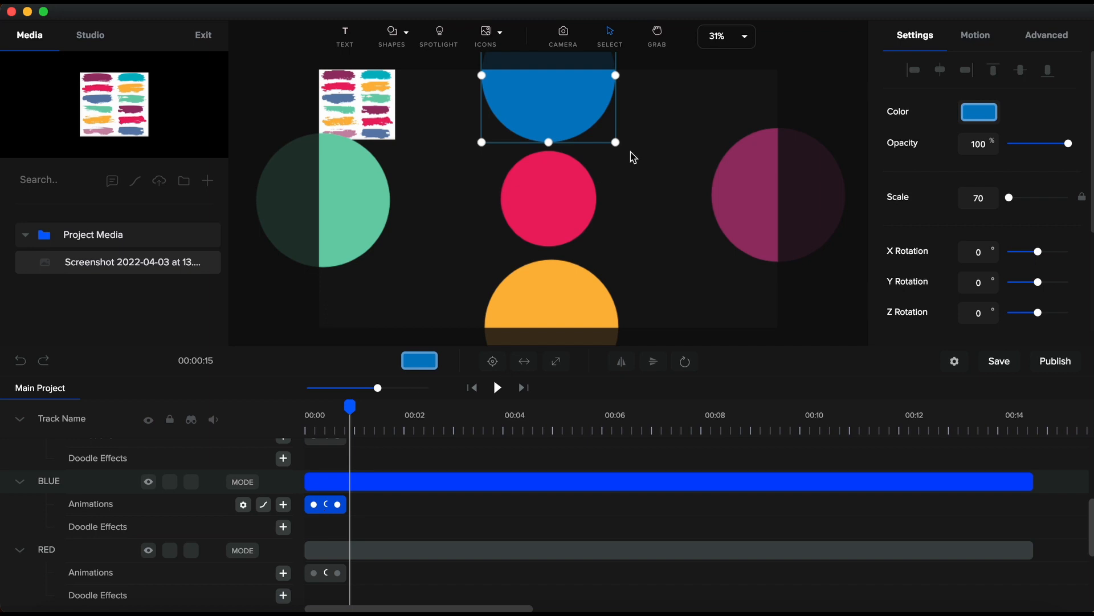
Move the BLUE circle level with the purple circle at the canvas's right edge, slightly further inward, and set its scale to 90.
{"action": "left_click_drag", "start_coordinate": [563, 100], "coordinate": [789, 217]}
{"action": "key", "text": "Left"}
{"action": "key", "text": "Left"}
{"action": "key", "text": "Left"}
{"action": "key", "text": "Left"}
{"action": "key", "text": "Left"}
{"action": "key", "text": "Left"}
{"action": "key", "text": "Left"}
{"action": "key", "text": "Left"}
{"action": "key", "text": "Left"}
{"action": "key", "text": "Left"}
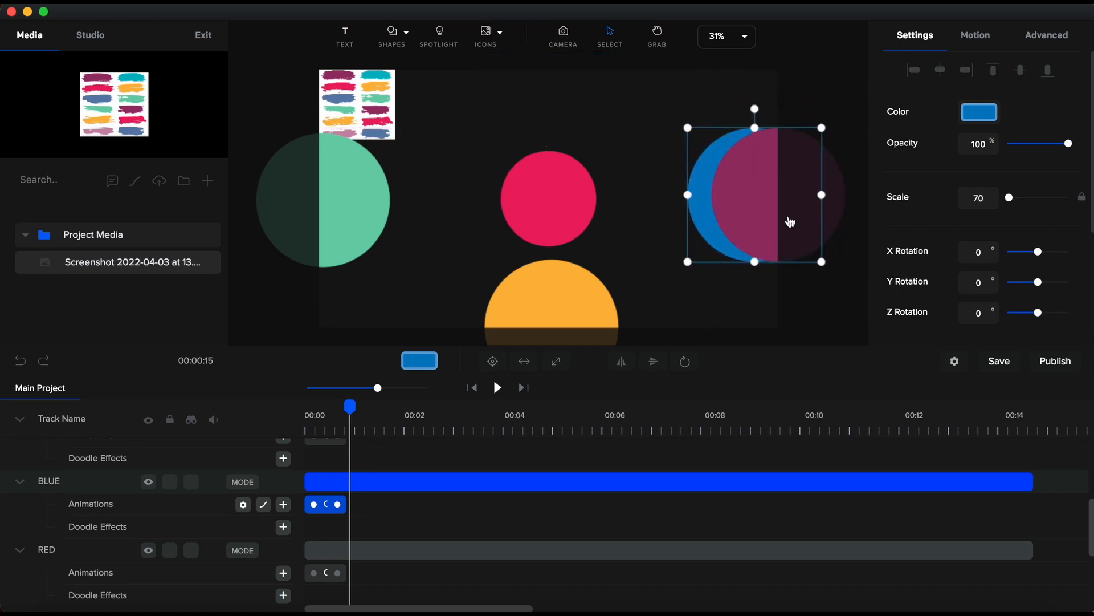
{"action": "double_click", "coordinate": [987, 196]}
{"action": "type", "text": "90"}
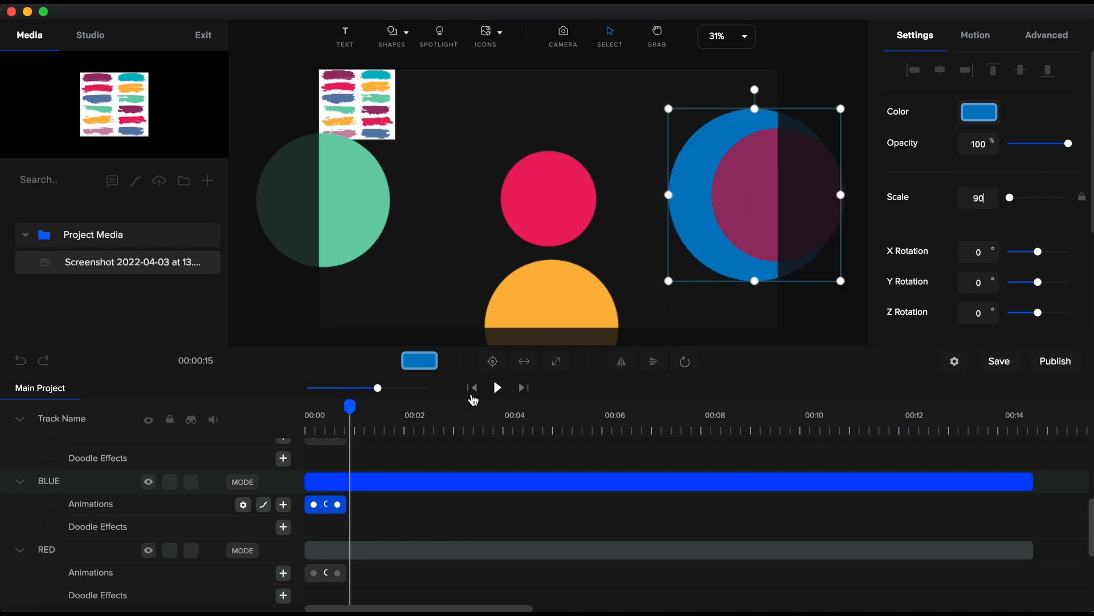
Collapse all tracks and lock every track except PURPLE.
{"action": "scroll", "coordinate": [336, 513], "scroll_direction": "up", "scroll_amount": 2}
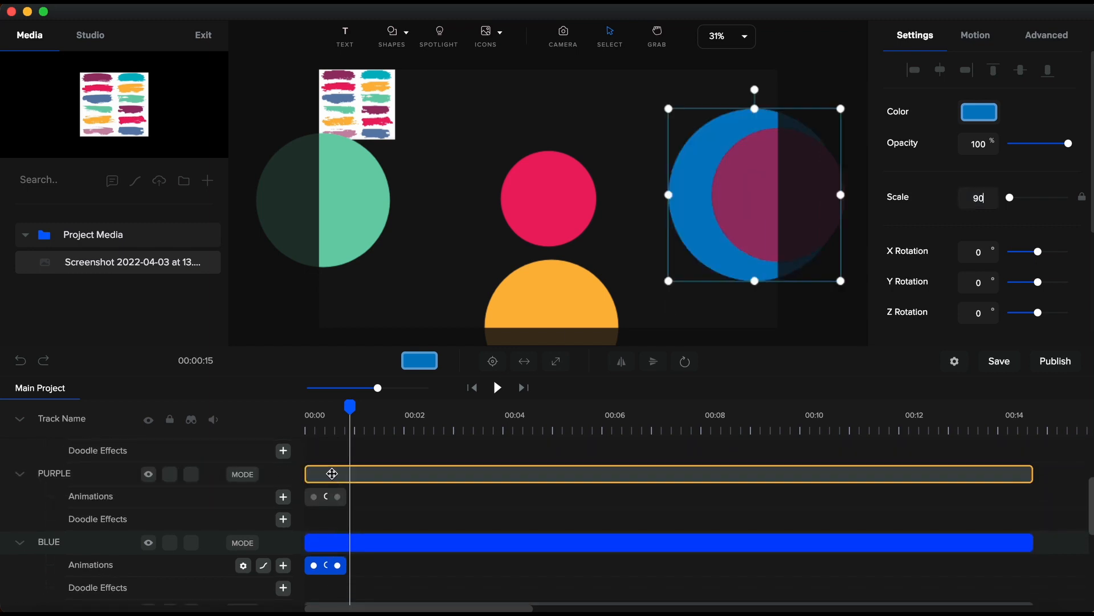
{"action": "left_click", "coordinate": [20, 419]}
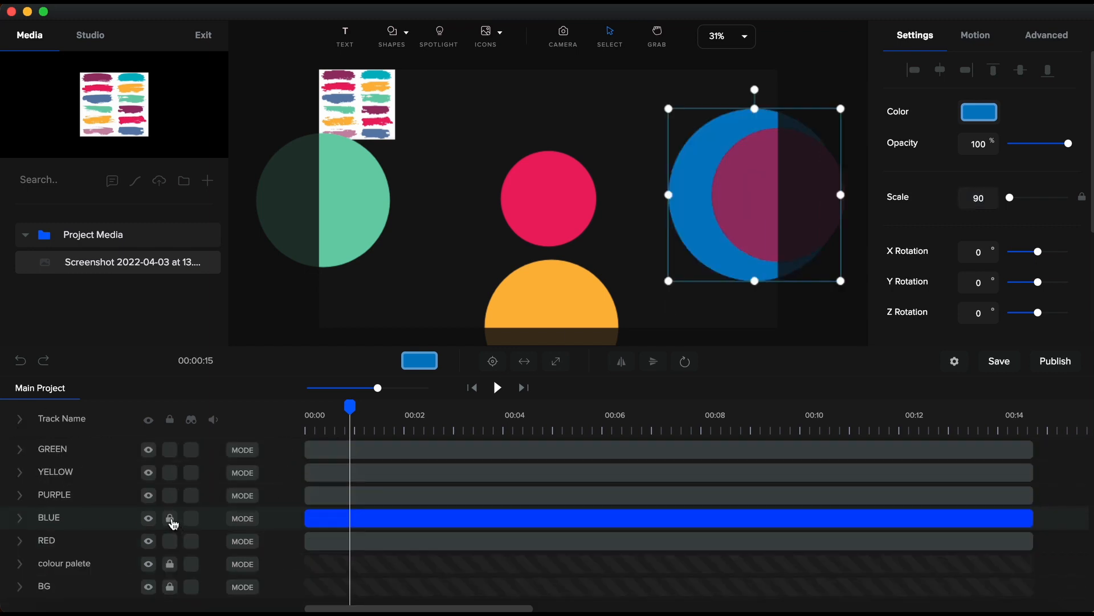
{"action": "left_click", "coordinate": [170, 420]}
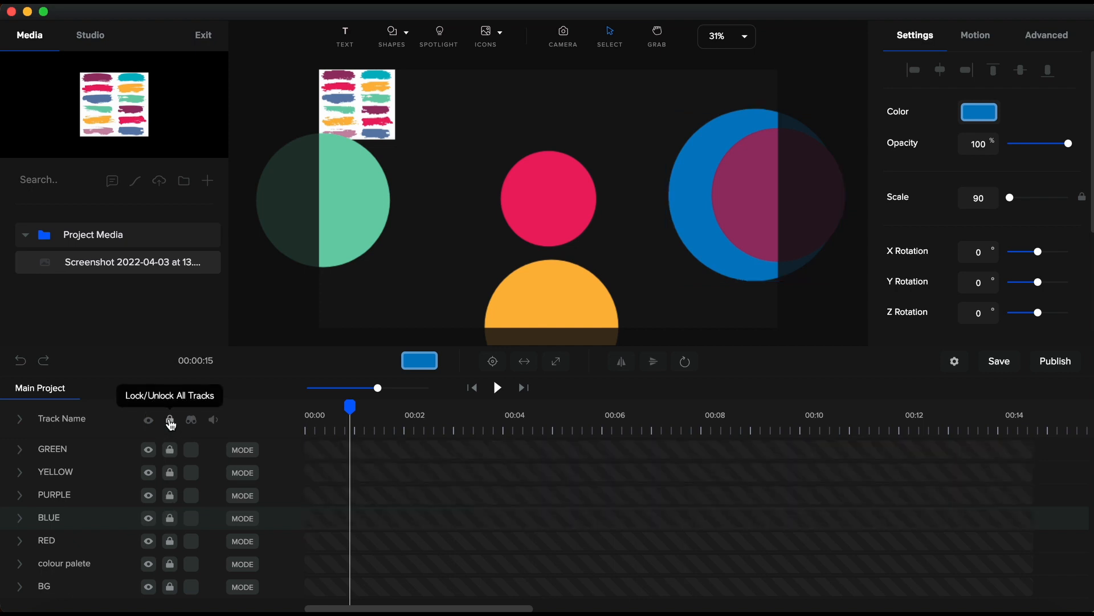
{"action": "left_click", "coordinate": [170, 496]}
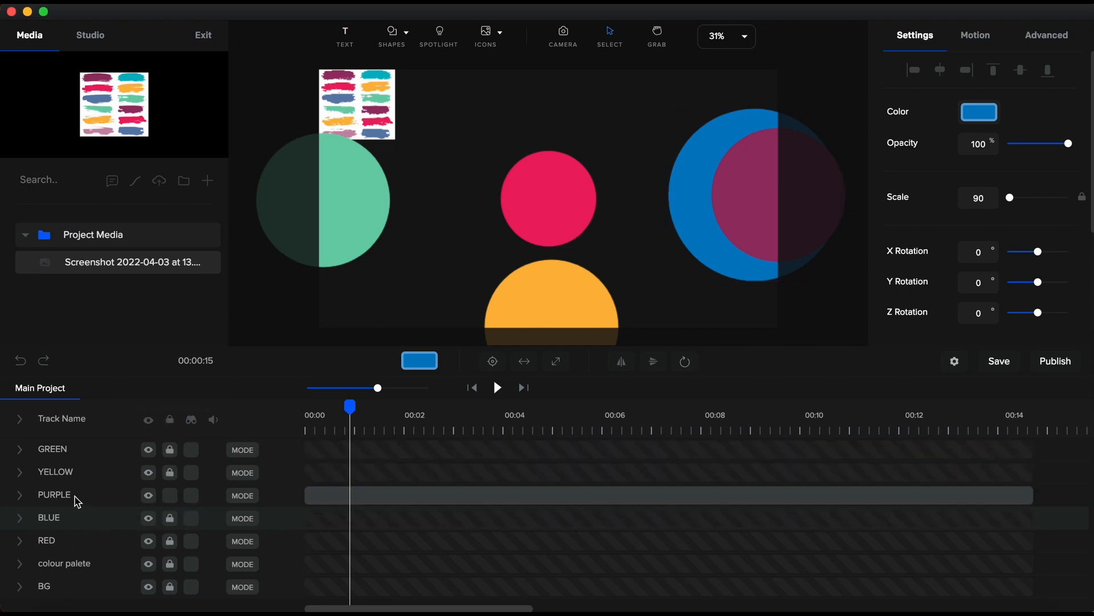
With the PURPLE track's animation selected, move the purple circle onto the yellow circle at the canvas's bottom edge.
{"action": "left_click", "coordinate": [19, 500]}
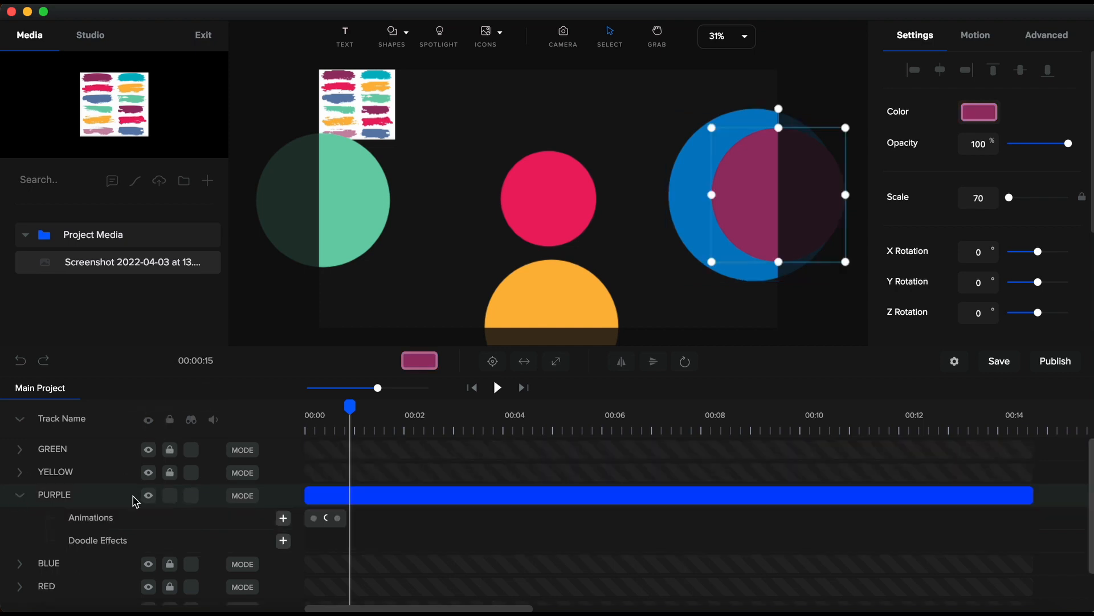
{"action": "left_click", "coordinate": [329, 522]}
{"action": "left_click_drag", "start_coordinate": [758, 215], "coordinate": [525, 345]}
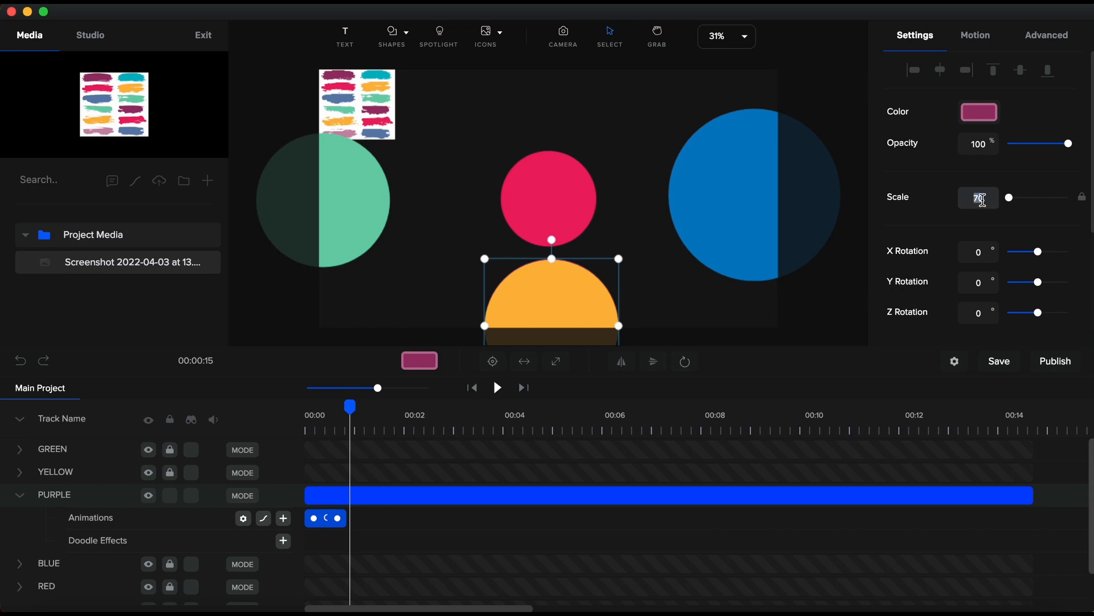
Set the purple circle's scale to 90, and collapse and lock the PURPLE track.
{"action": "type", "text": "90"}
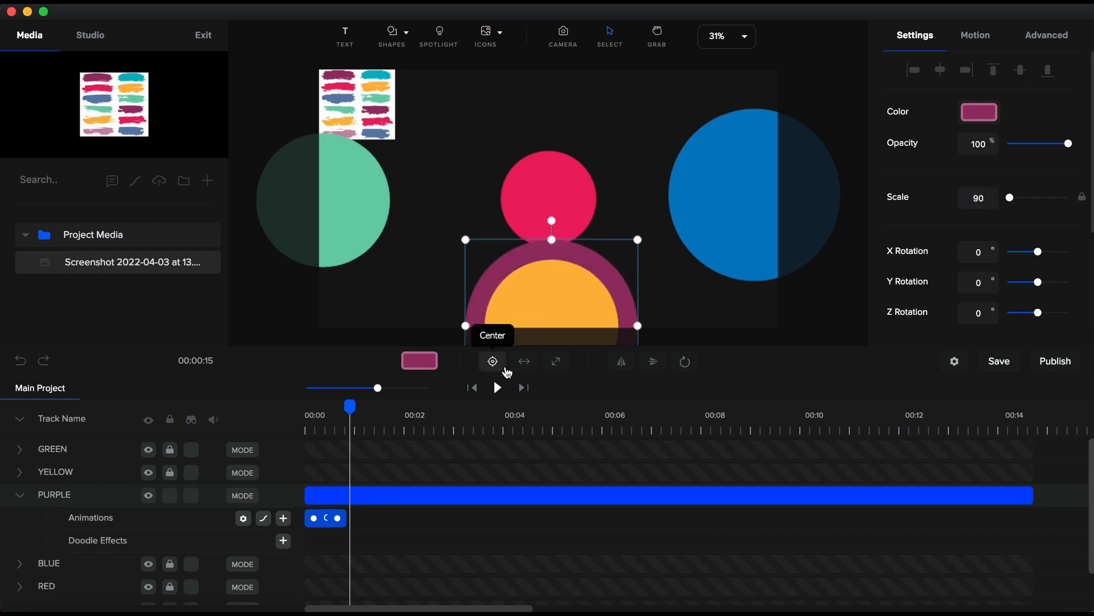
{"action": "left_click", "coordinate": [22, 497]}
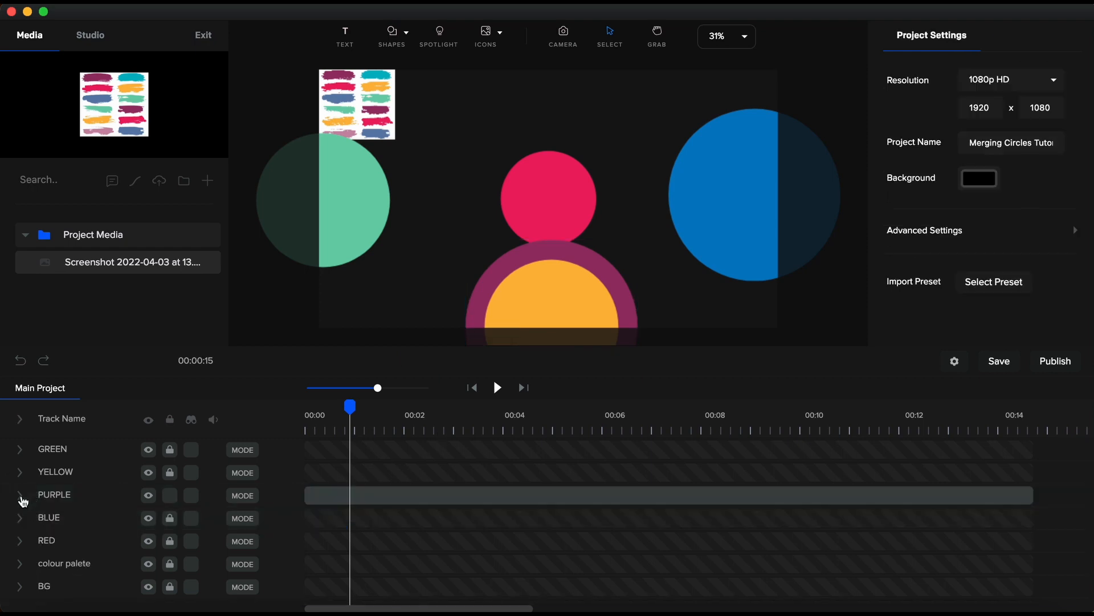
{"action": "left_click", "coordinate": [170, 496]}
Unlock YELLOW and, with its animation selected, move the yellow circle behind the green one at the canvas's left edge and set its scale to 90.
{"action": "left_click", "coordinate": [170, 472]}
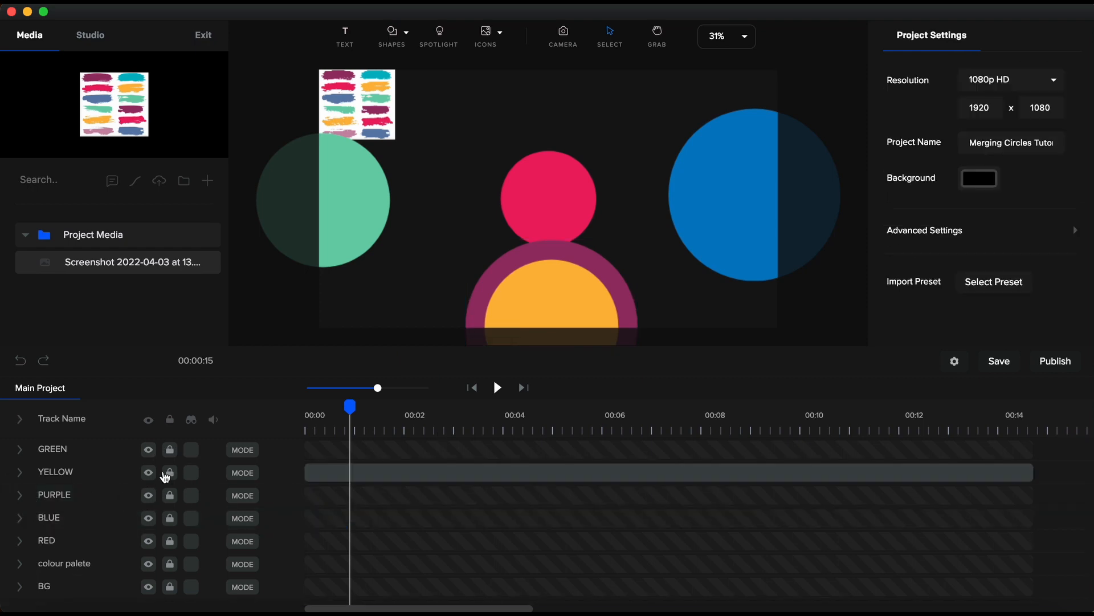
{"action": "left_click", "coordinate": [22, 473]}
{"action": "left_click", "coordinate": [325, 496]}
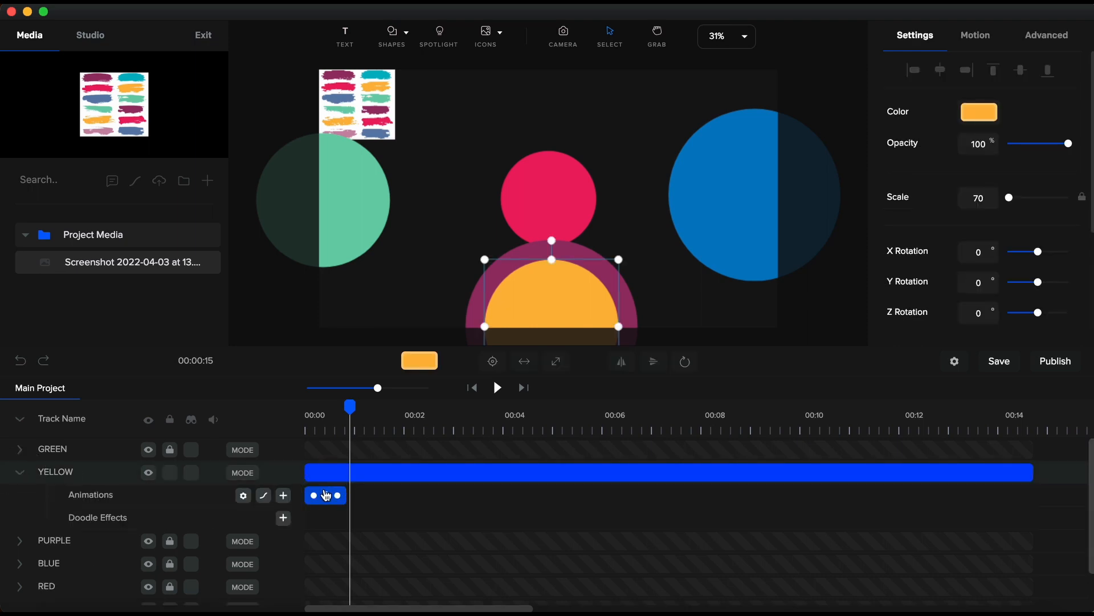
{"action": "left_click_drag", "start_coordinate": [533, 334], "coordinate": [342, 188]}
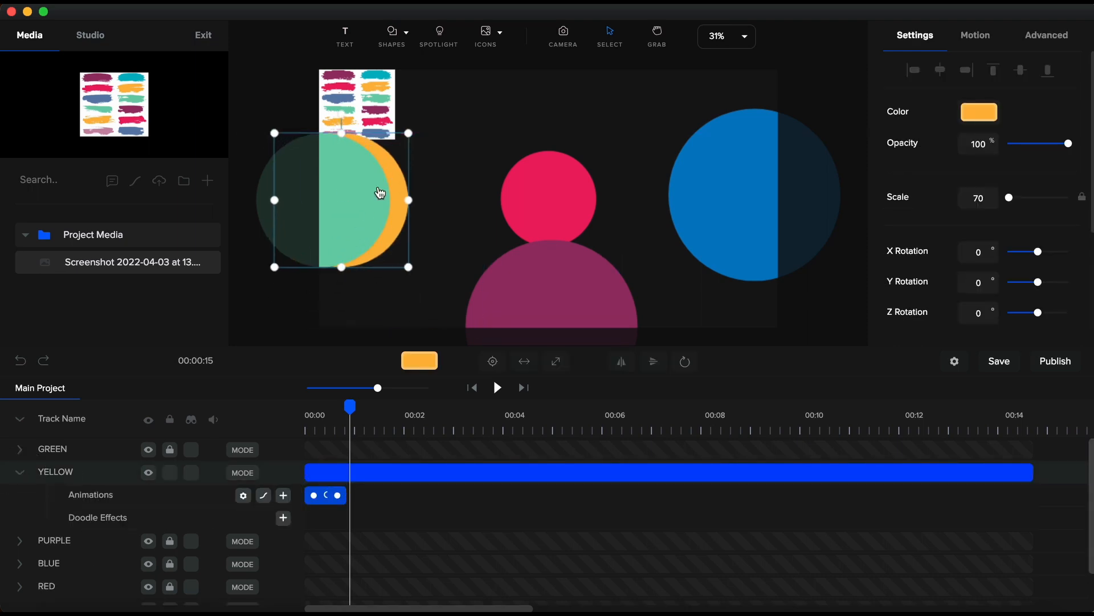
{"action": "double_click", "coordinate": [978, 198]}
{"action": "type", "text": "90"}
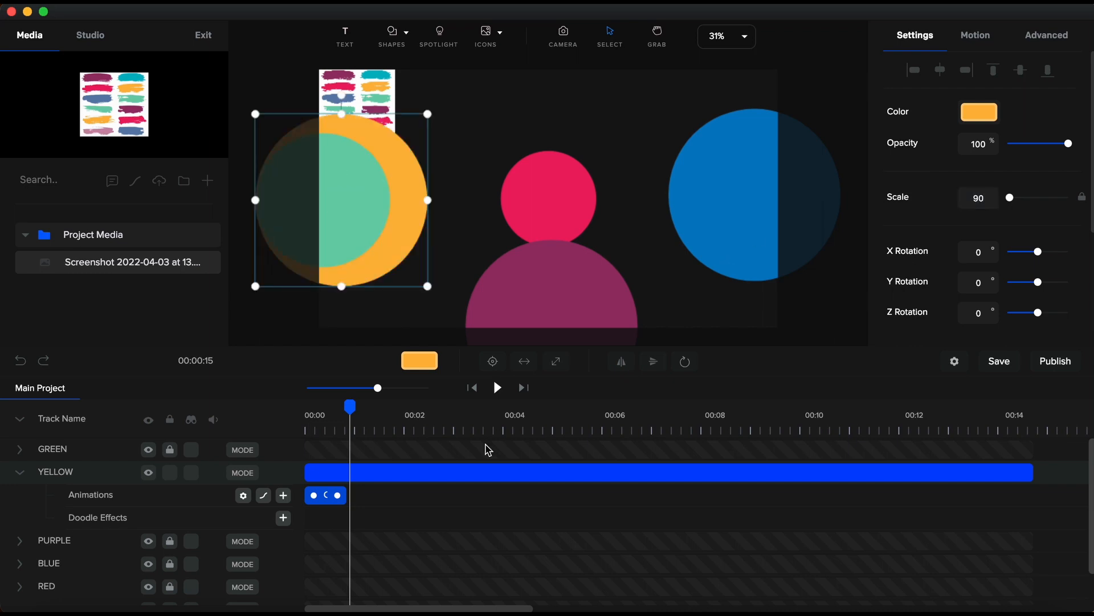
Leave only the GREEN track unlocked and, with its animation selected, move the green circle to the canvas's top centre at scale 90.
{"action": "left_click", "coordinate": [21, 474]}
{"action": "left_click", "coordinate": [170, 472]}
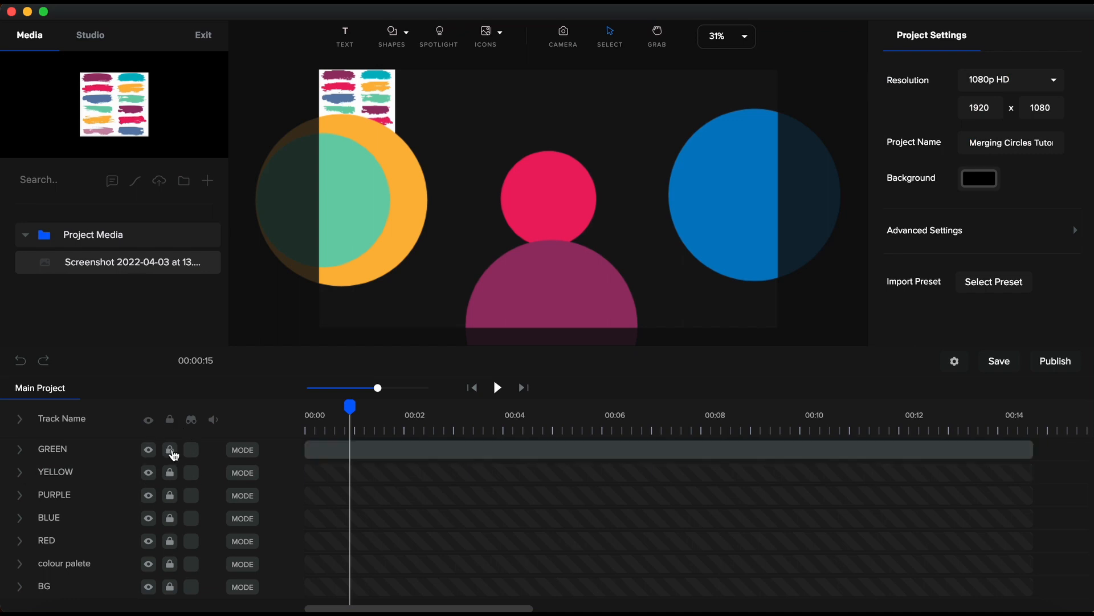
{"action": "left_click", "coordinate": [21, 450]}
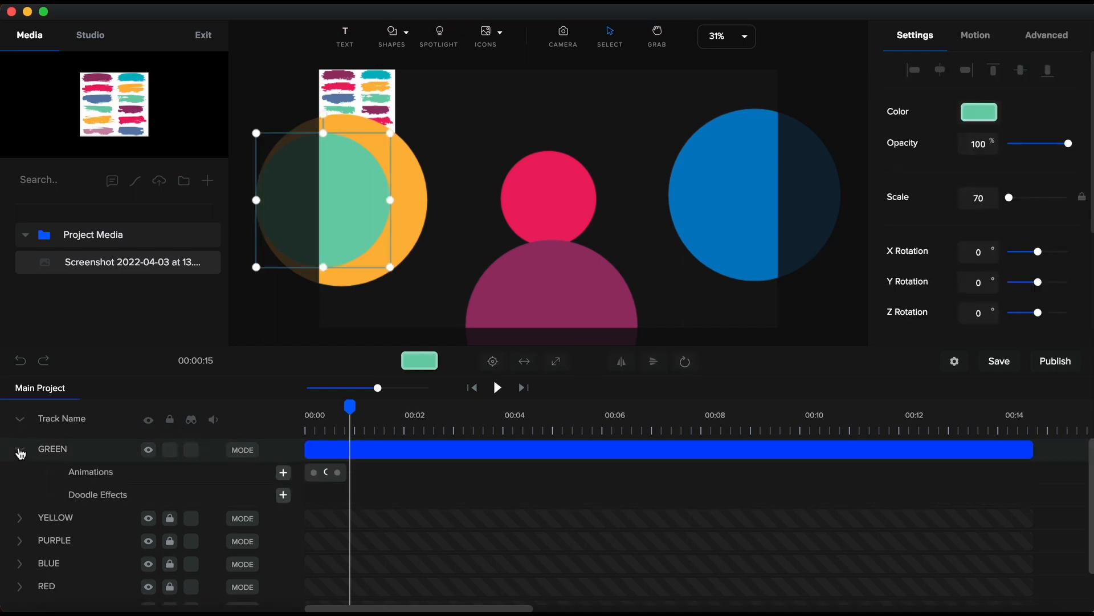
{"action": "left_click", "coordinate": [324, 472]}
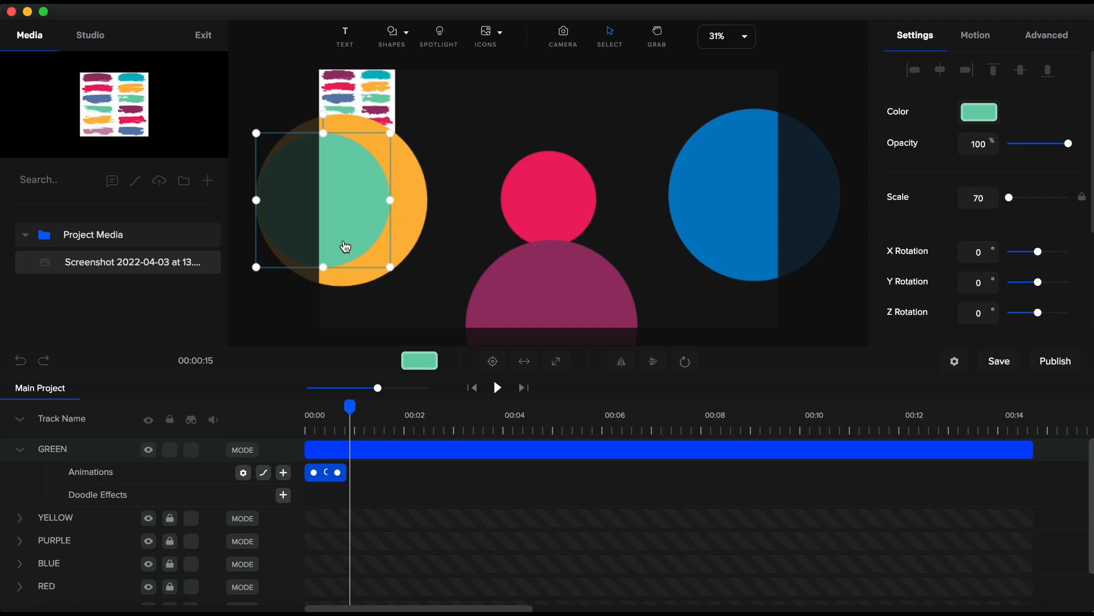
{"action": "left_click_drag", "start_coordinate": [350, 200], "coordinate": [572, 61]}
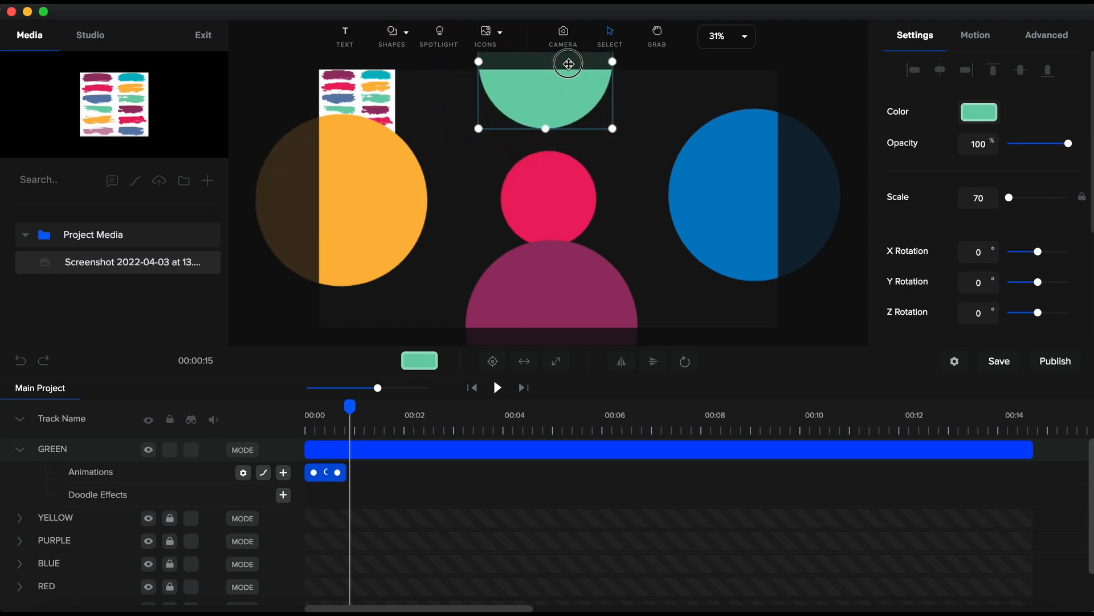
{"action": "left_click", "coordinate": [979, 198]}
{"action": "type", "text": "90"}
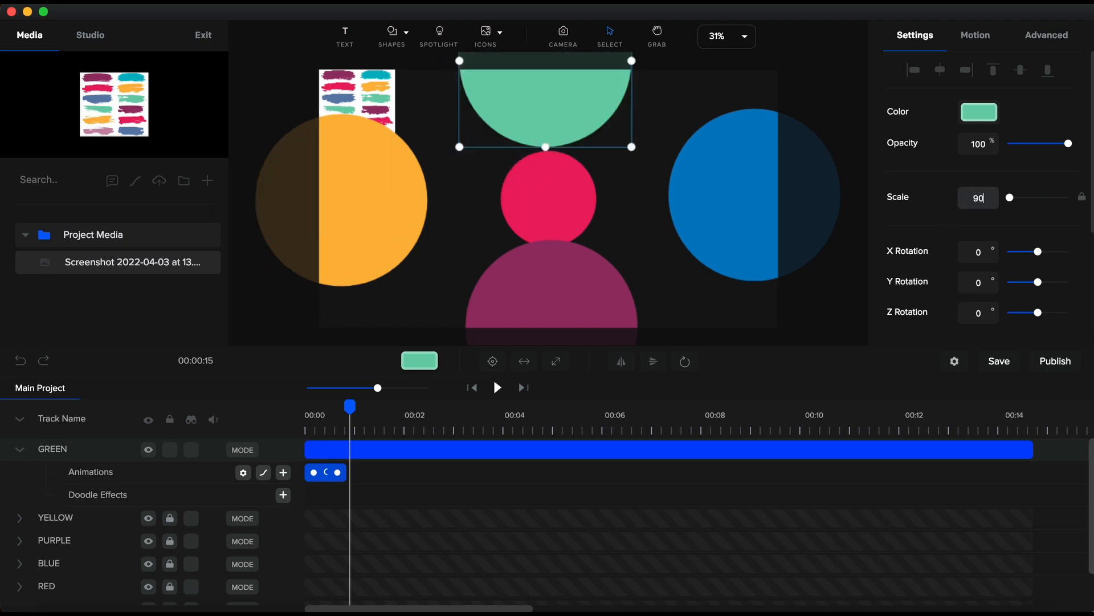
Nudge the green circle slightly up, away from the red circle, and collapse and lock the GREEN track.
{"action": "left_click", "coordinate": [573, 298]}
{"action": "left_click", "coordinate": [552, 293]}
{"action": "left_click_drag", "start_coordinate": [570, 121], "coordinate": [568, 118]}
{"action": "left_click", "coordinate": [555, 270]}
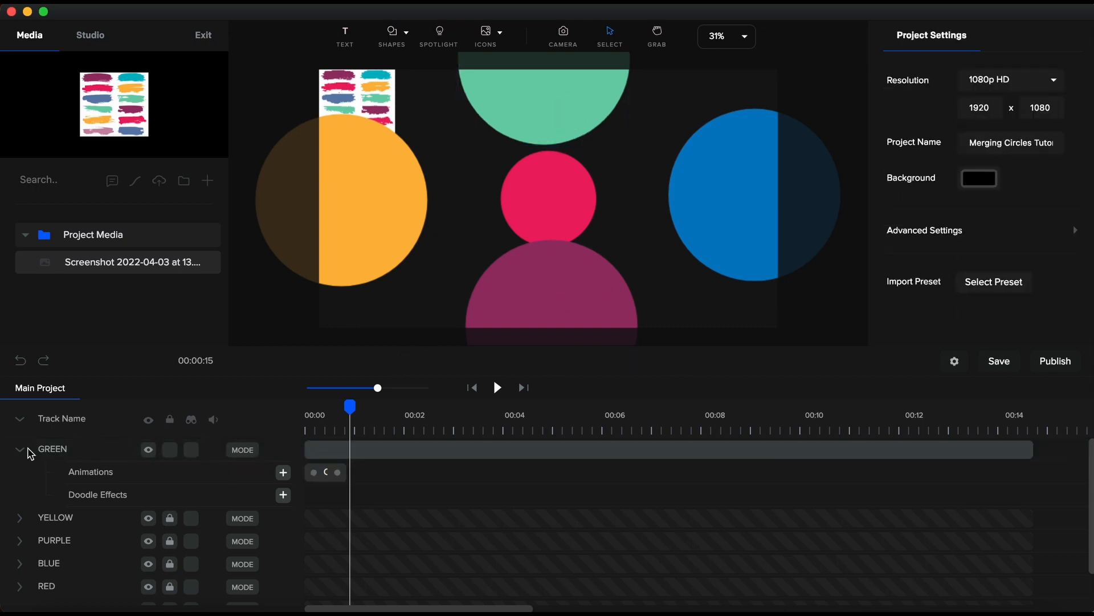
{"action": "left_click", "coordinate": [23, 454]}
{"action": "left_click", "coordinate": [170, 450]}
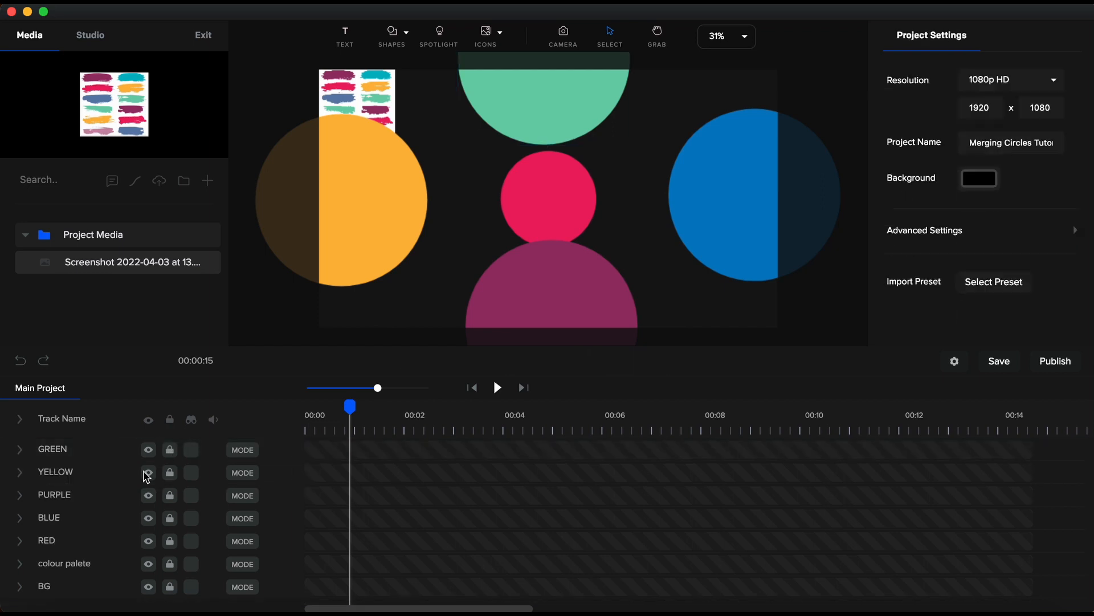
Unlock the PURPLE track and lower the purple circle slightly so that it clears the red circle.
{"action": "left_click", "coordinate": [171, 500]}
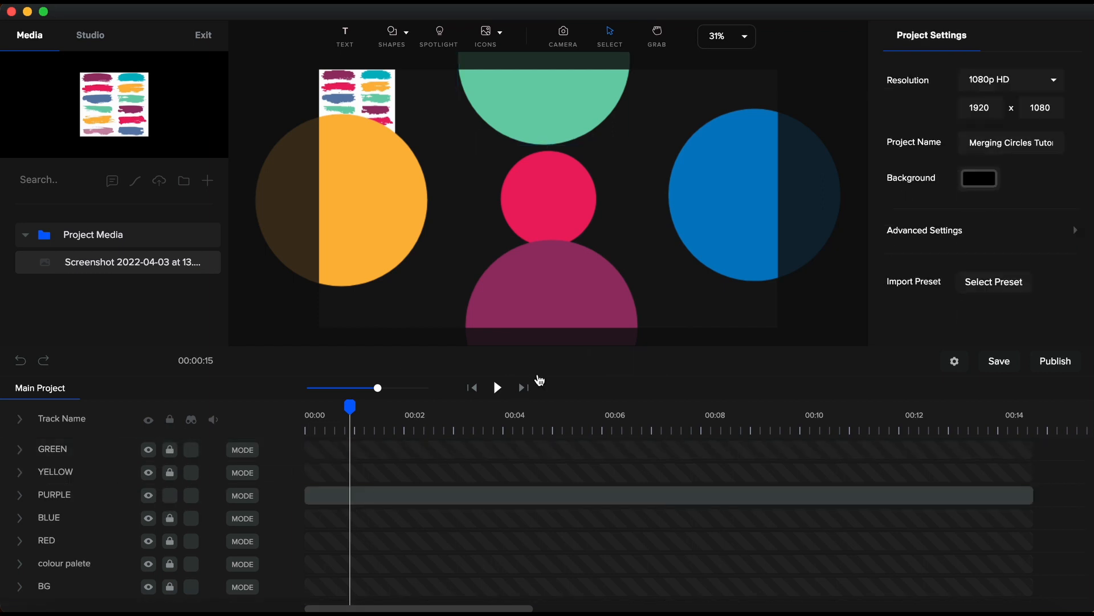
{"action": "mouse_move", "coordinate": [557, 305]}
{"action": "left_mouse_down"}
{"action": "mouse_move", "coordinate": [557, 316]}
{"action": "mouse_move", "coordinate": [550, 301]}
{"action": "left_mouse_up"}
{"action": "left_click", "coordinate": [643, 188]}
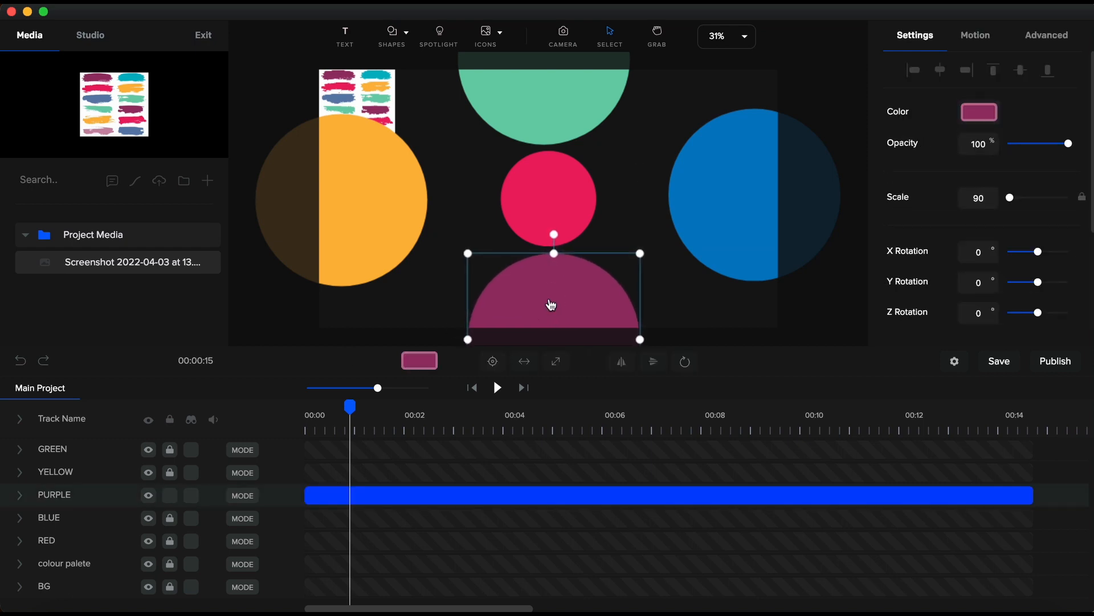
{"action": "left_click", "coordinate": [633, 167]}
Unlock and expand all tracks, and add a reversed copy of the RED track's animation directly after the original.
{"action": "left_click", "coordinate": [169, 419]}
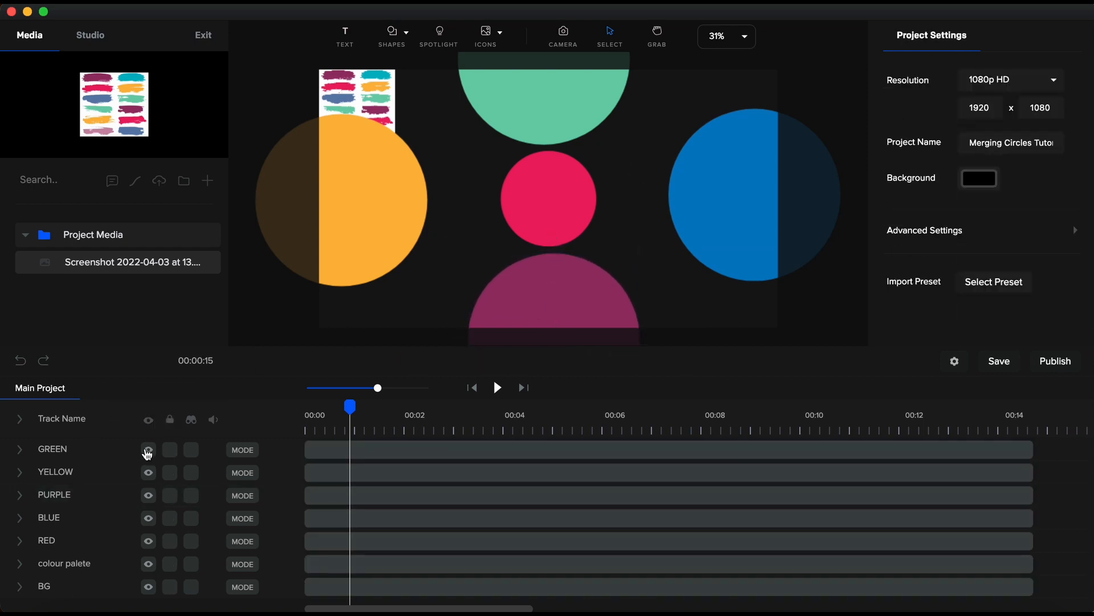
{"action": "left_click", "coordinate": [20, 419]}
{"action": "left_click", "coordinate": [351, 456]}
{"action": "scroll", "coordinate": [342, 502], "scroll_direction": "down", "scroll_amount": 5}
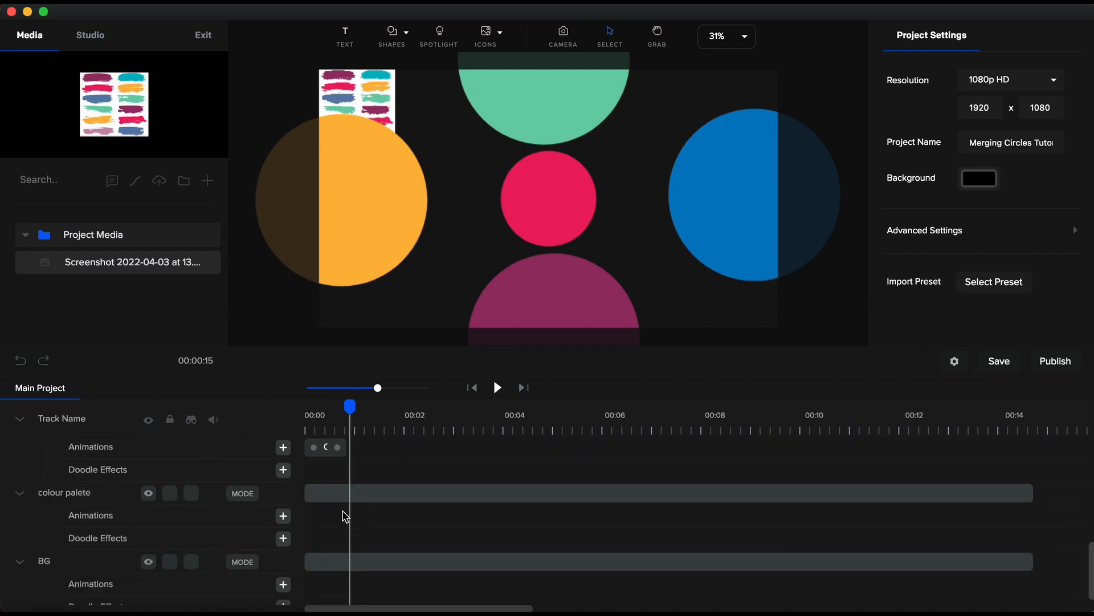
{"action": "left_click", "coordinate": [344, 490]}
{"action": "left_click", "coordinate": [334, 523]}
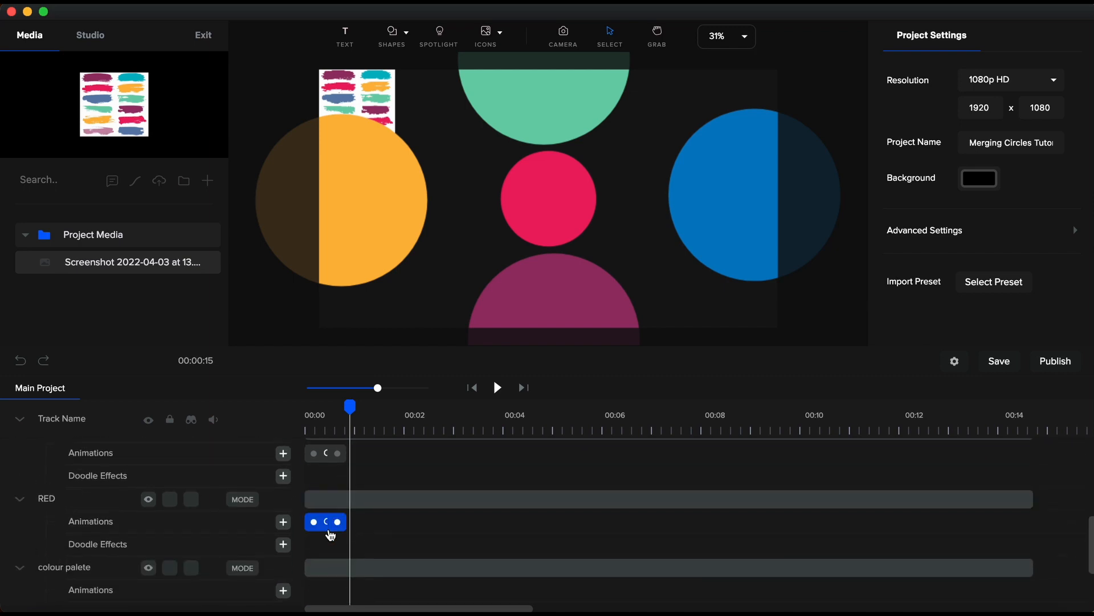
{"action": "right_click", "coordinate": [330, 535]}
{"action": "left_click", "coordinate": [385, 500]}
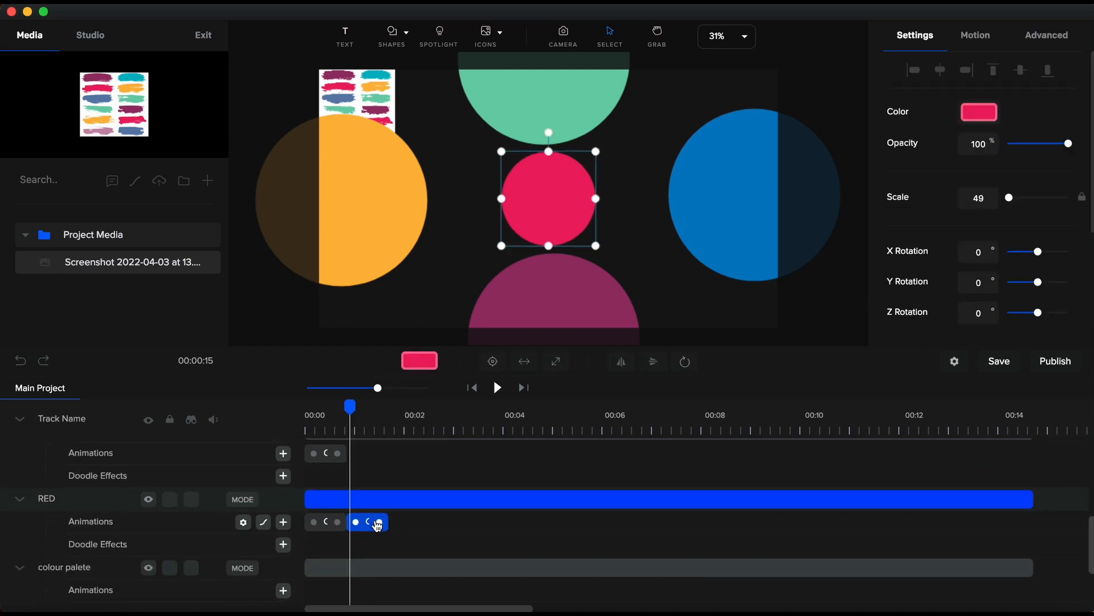
Place the playhead at the start of RED's second animation and add a Position and Scale animation with Both Linear easing to BLUE.
{"action": "left_click", "coordinate": [396, 436]}
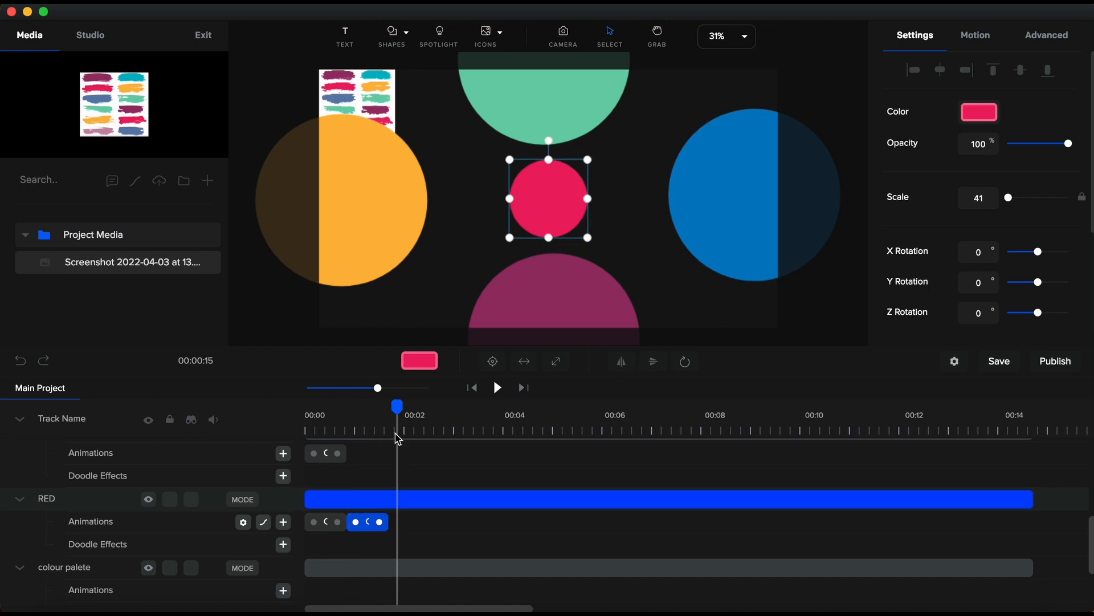
{"action": "left_click", "coordinate": [348, 432]}
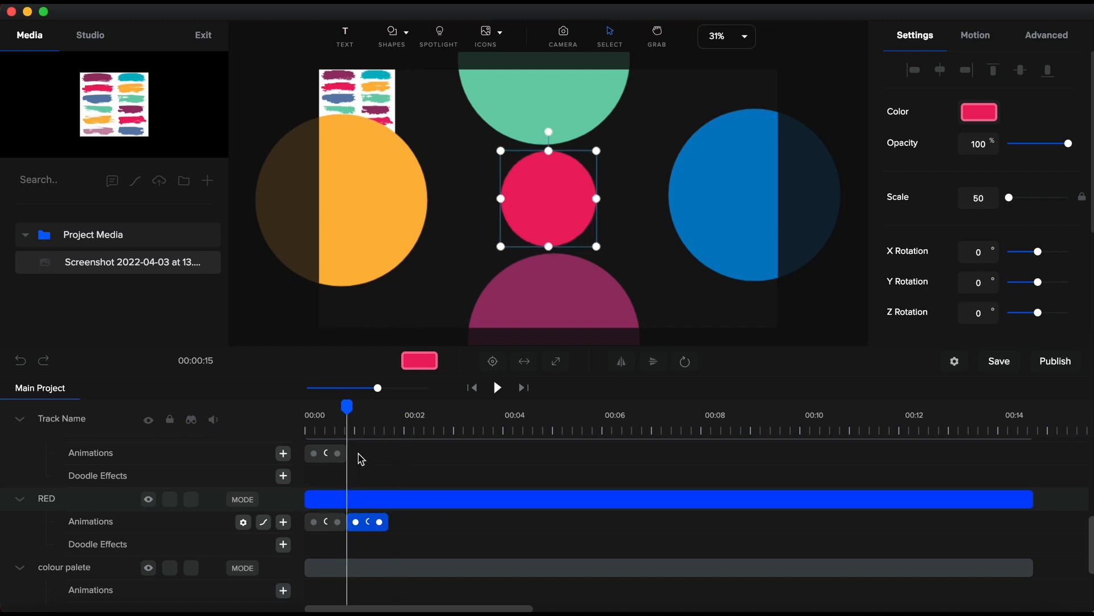
{"action": "scroll", "coordinate": [356, 456], "scroll_direction": "up", "scroll_amount": 3}
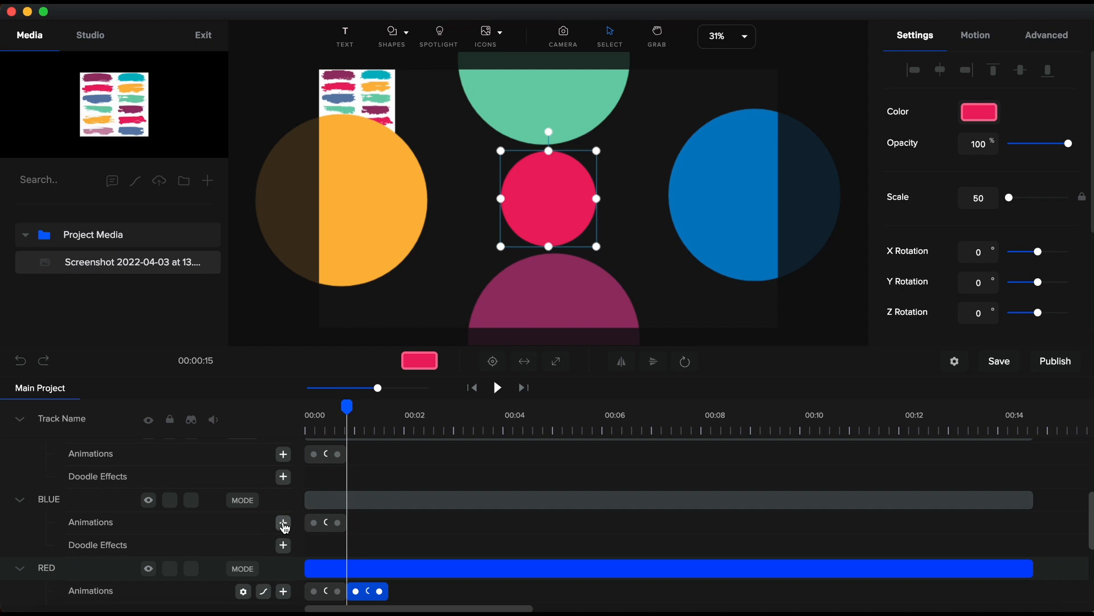
{"action": "left_click", "coordinate": [283, 522]}
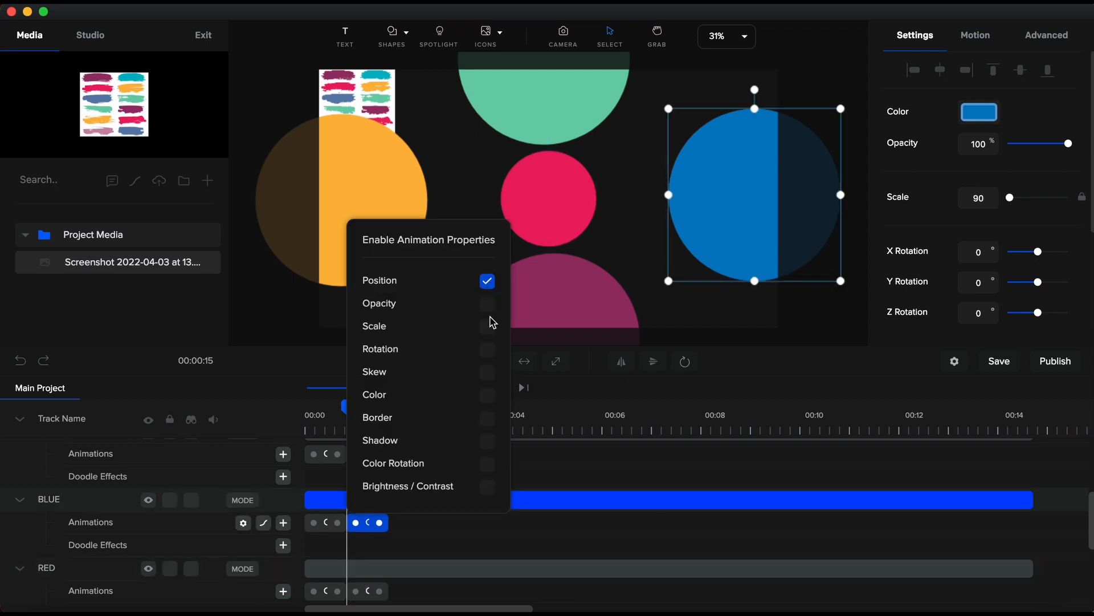
{"action": "left_click", "coordinate": [264, 525]}
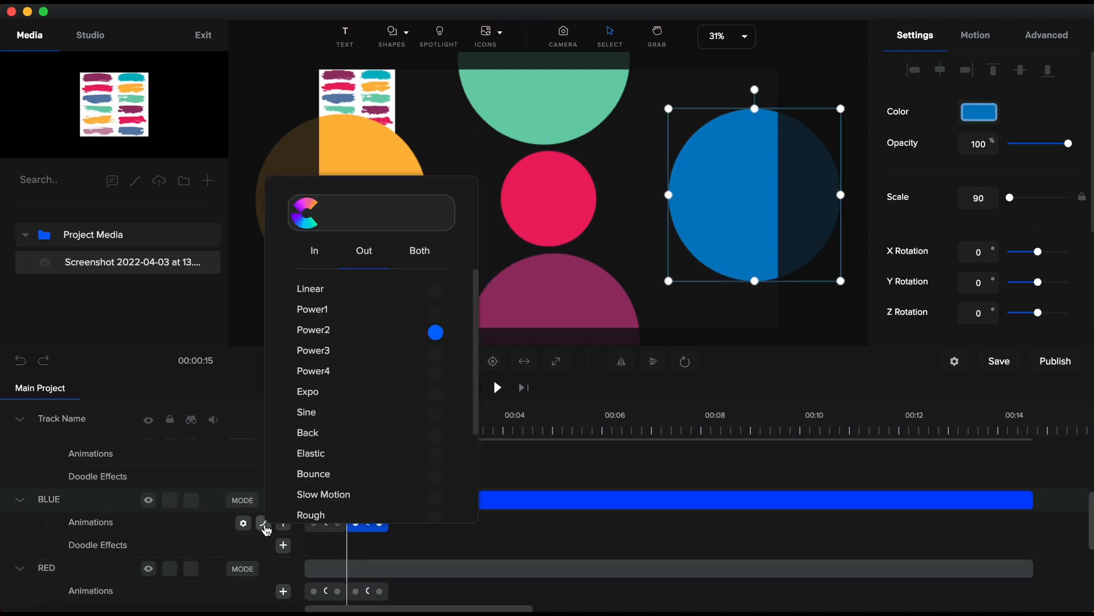
{"action": "left_click", "coordinate": [425, 251]}
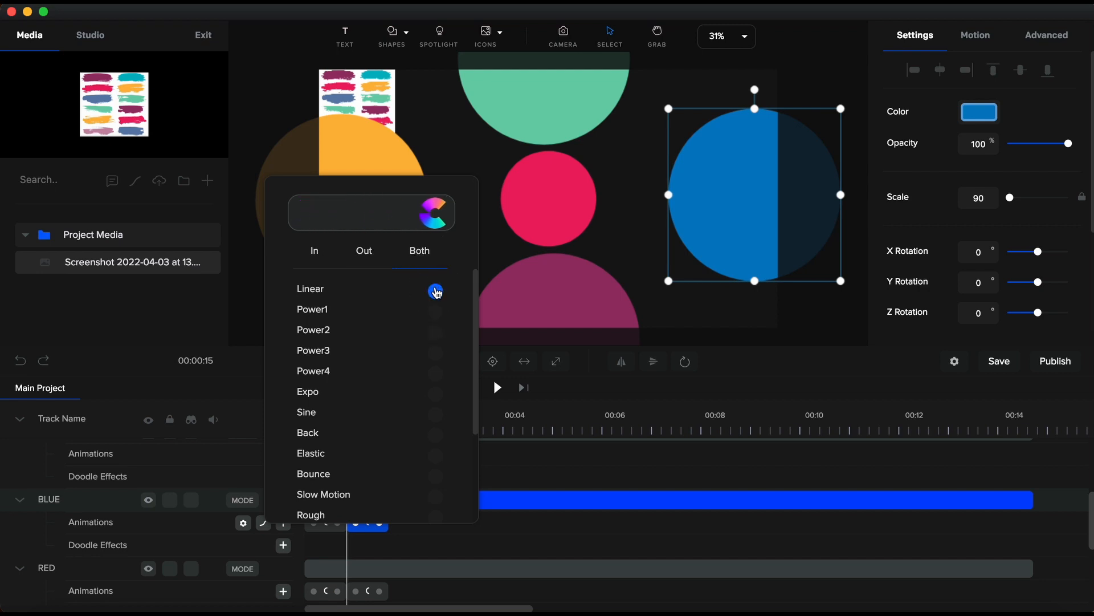
{"action": "scroll", "coordinate": [109, 453], "scroll_direction": "up", "scroll_amount": 4}
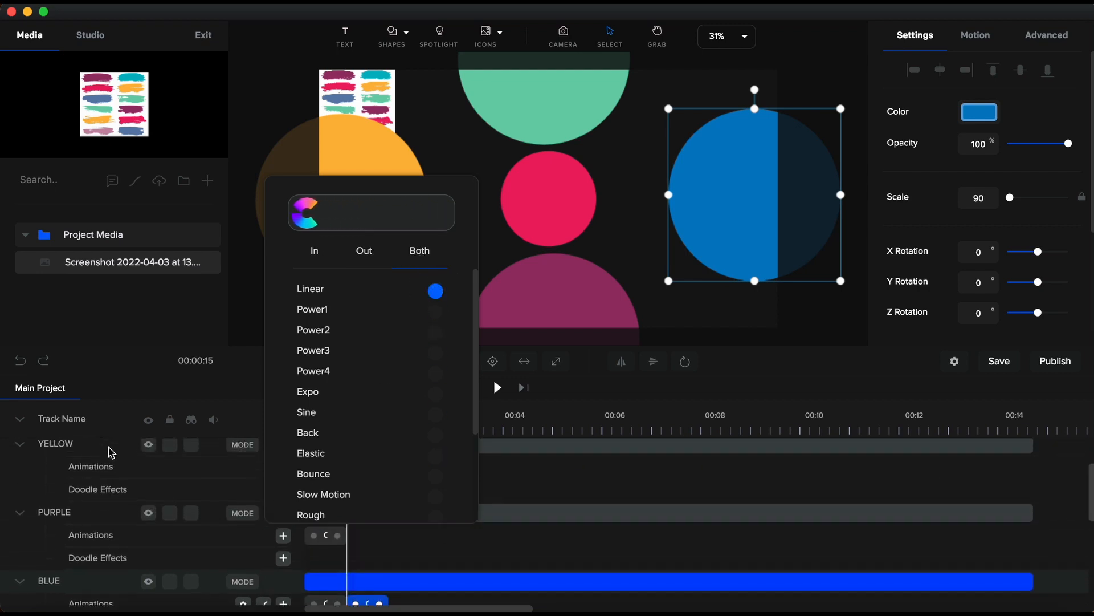
Add a second animation to the PURPLE track at the playhead with Position and Scale enabled and Both Linear easing.
{"action": "left_click", "coordinate": [283, 557]}
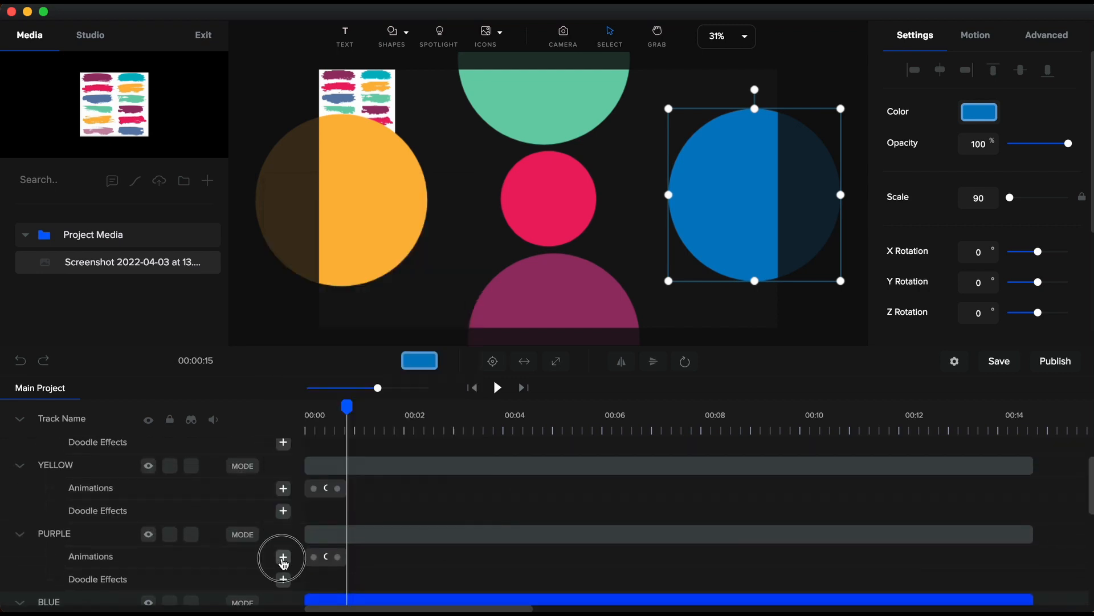
{"action": "left_click", "coordinate": [488, 315]}
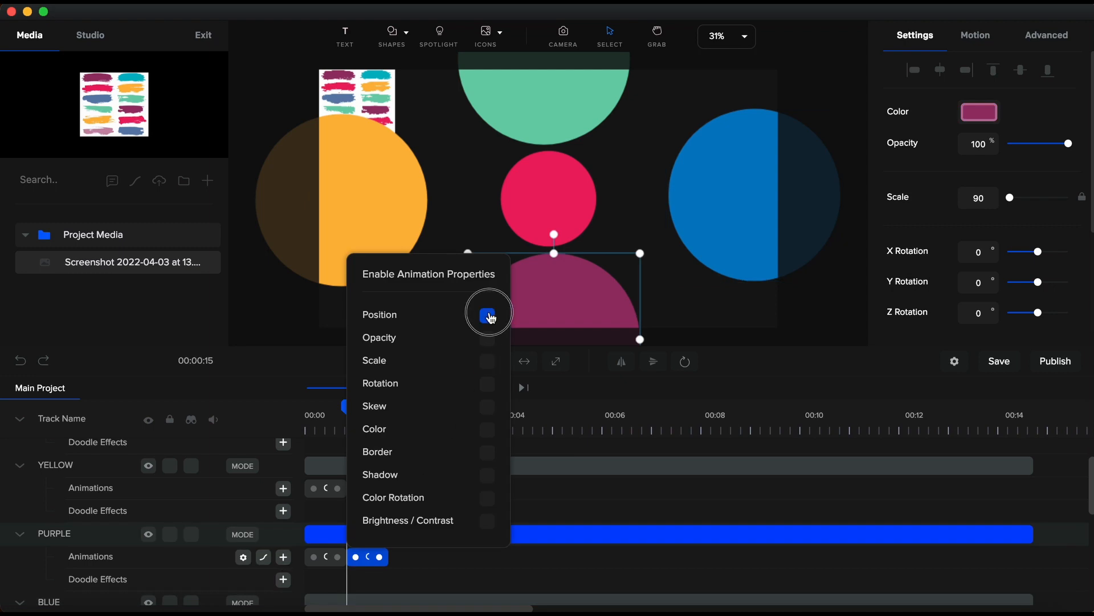
{"action": "left_click", "coordinate": [488, 360]}
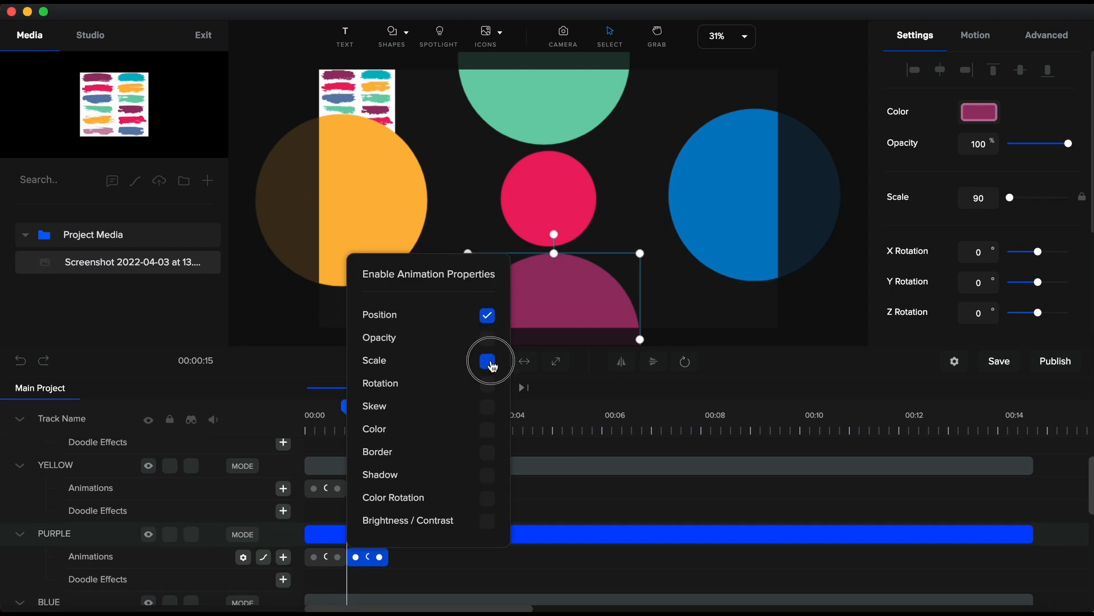
{"action": "left_click", "coordinate": [269, 558]}
{"action": "left_click", "coordinate": [420, 285]}
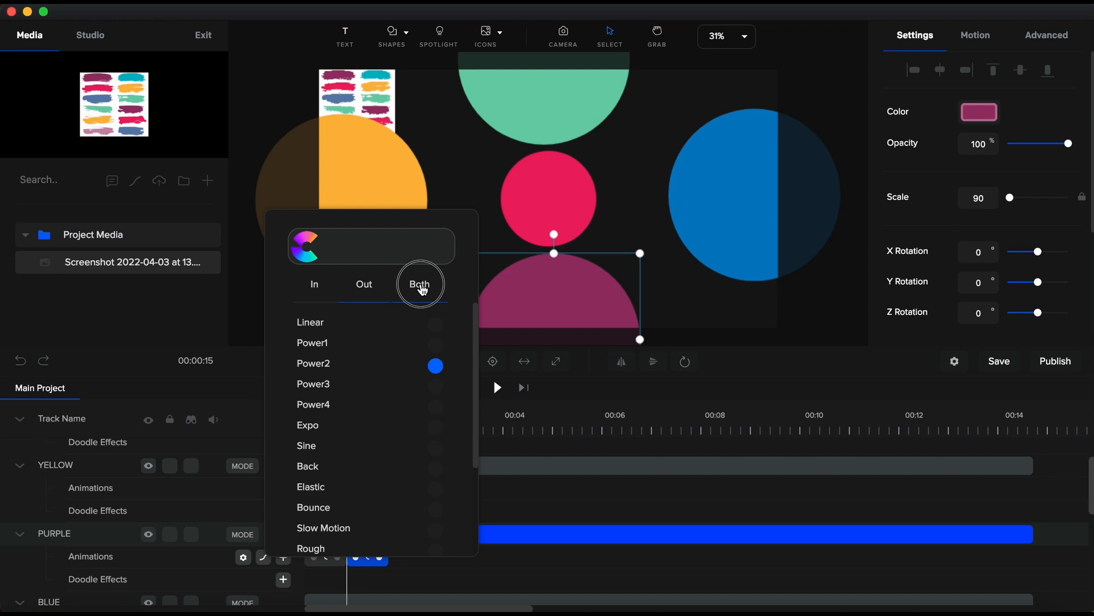
{"action": "left_click", "coordinate": [435, 322]}
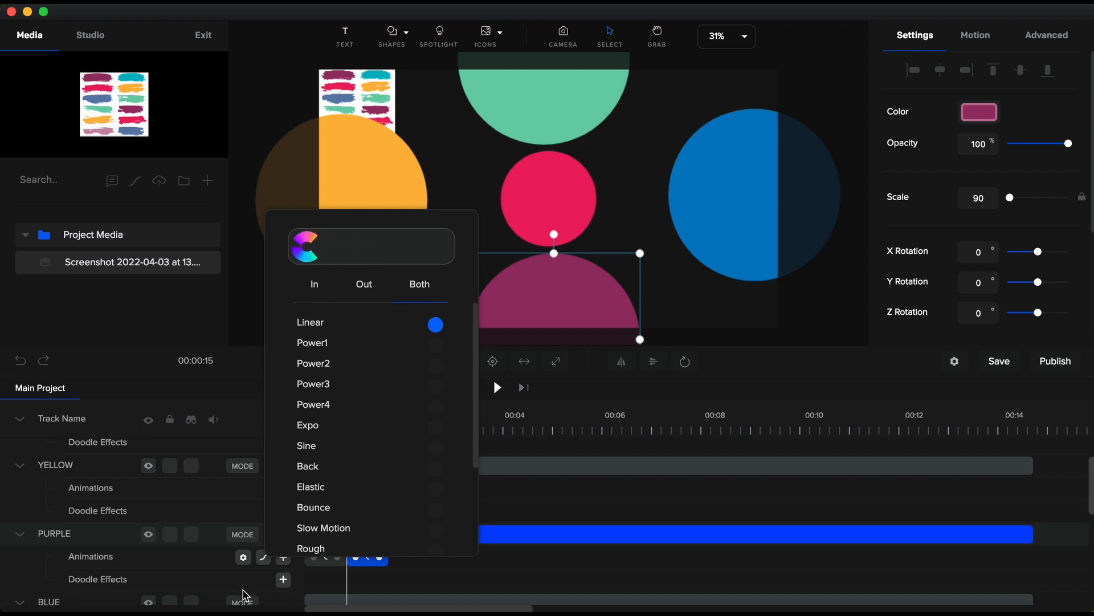
Add a second animation to the YELLOW track at the playhead with Position and Scale enabled, and set its easing type to Both.
{"action": "scroll", "coordinate": [244, 567], "scroll_direction": "up", "scroll_amount": 2}
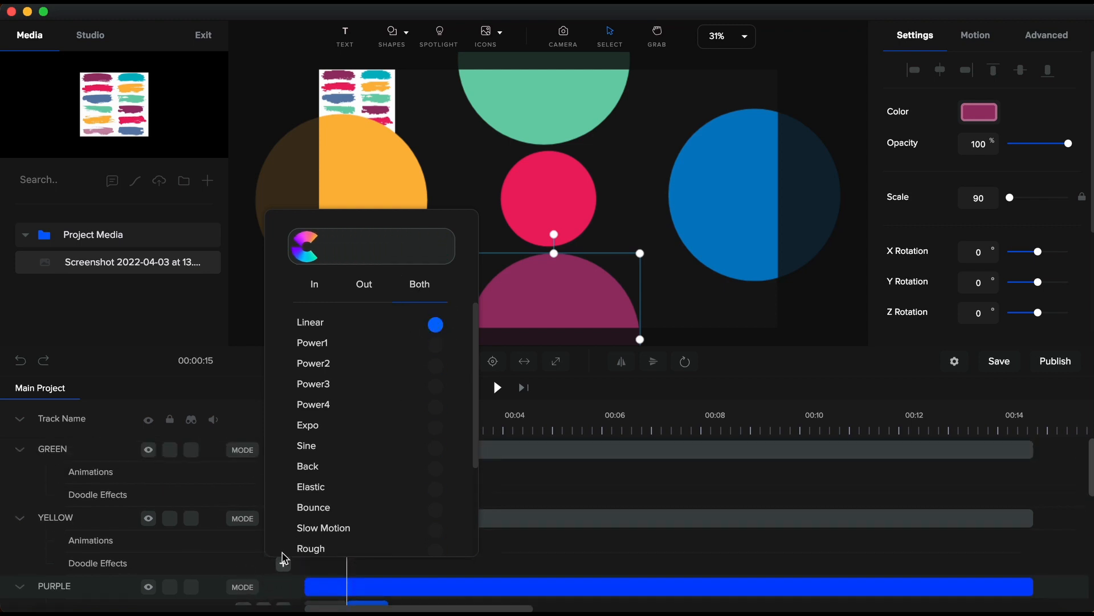
{"action": "left_click", "coordinate": [485, 522]}
{"action": "left_click", "coordinate": [283, 541]}
{"action": "left_click", "coordinate": [488, 299]}
{"action": "left_click", "coordinate": [489, 345]}
{"action": "left_click", "coordinate": [264, 541]}
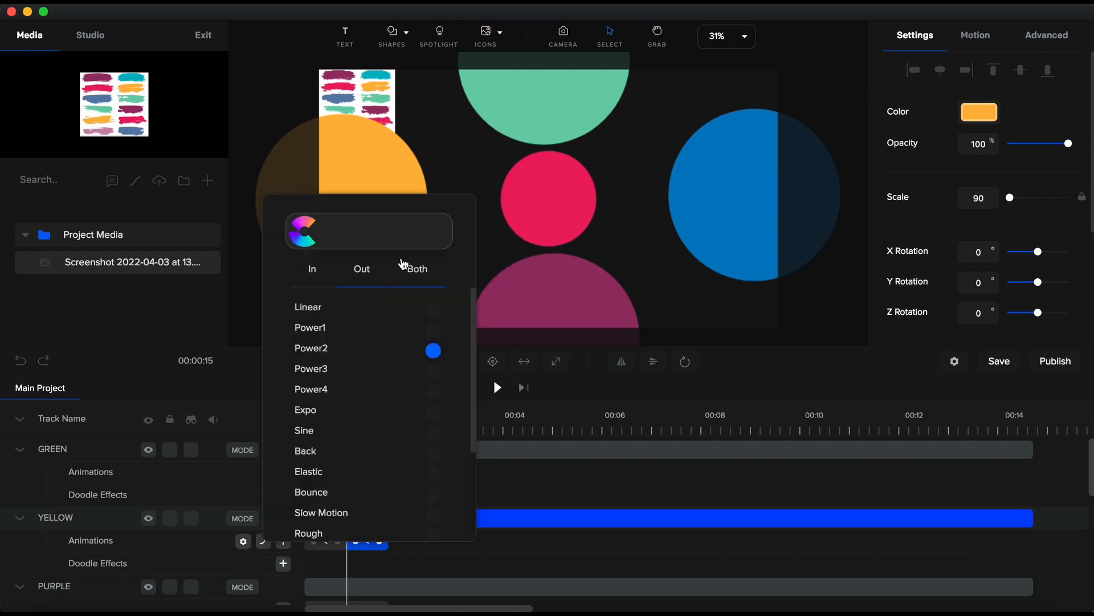
Add a second animation to the GREEN track at the playhead with Position and Scale enabled and Both Linear easing.
{"action": "left_click", "coordinate": [522, 449]}
{"action": "left_click", "coordinate": [284, 472]}
{"action": "left_click", "coordinate": [489, 230]}
{"action": "left_click", "coordinate": [489, 276]}
{"action": "left_click", "coordinate": [263, 472]}
{"action": "left_click", "coordinate": [436, 240]}
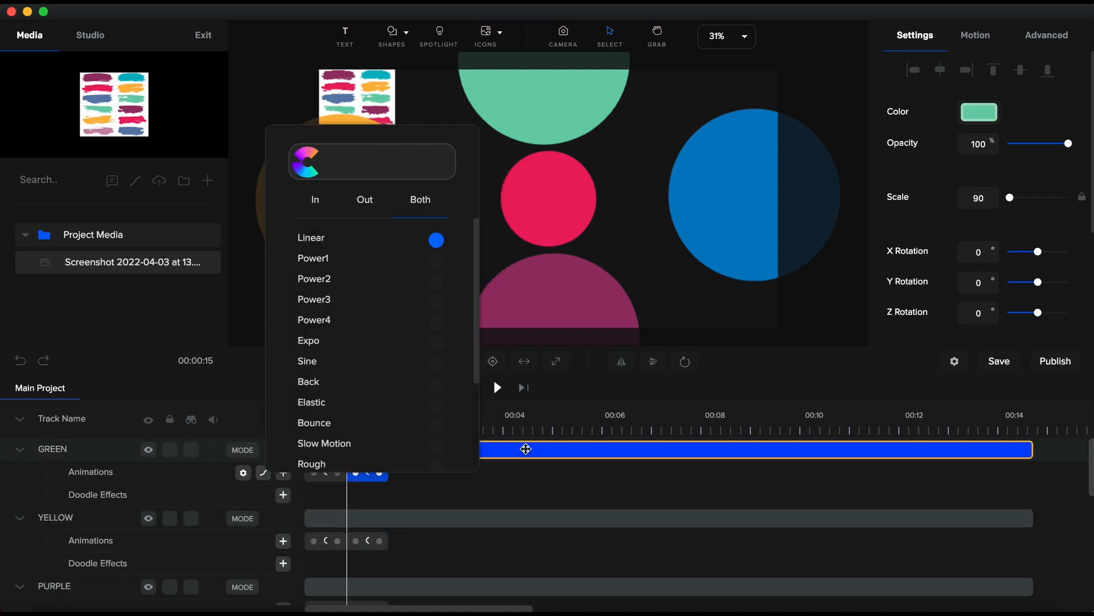
{"action": "left_click", "coordinate": [524, 492]}
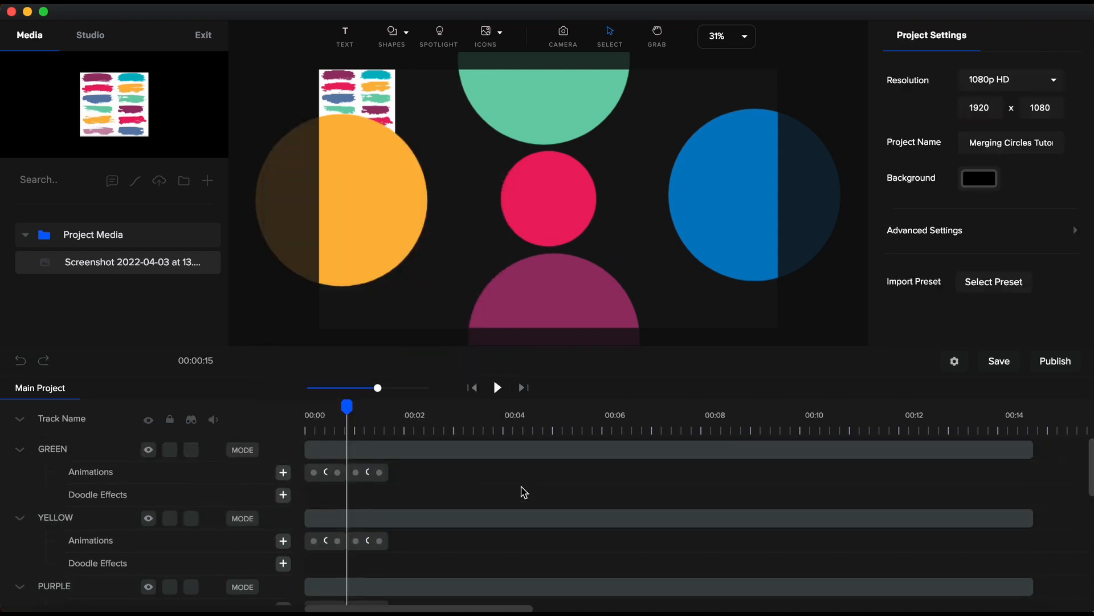
Place the playhead just past the end of the second animations, collapse all tracks, and lock every track except BLUE.
{"action": "left_click", "coordinate": [392, 433]}
{"action": "scroll", "coordinate": [416, 506], "scroll_direction": "down", "scroll_amount": 3}
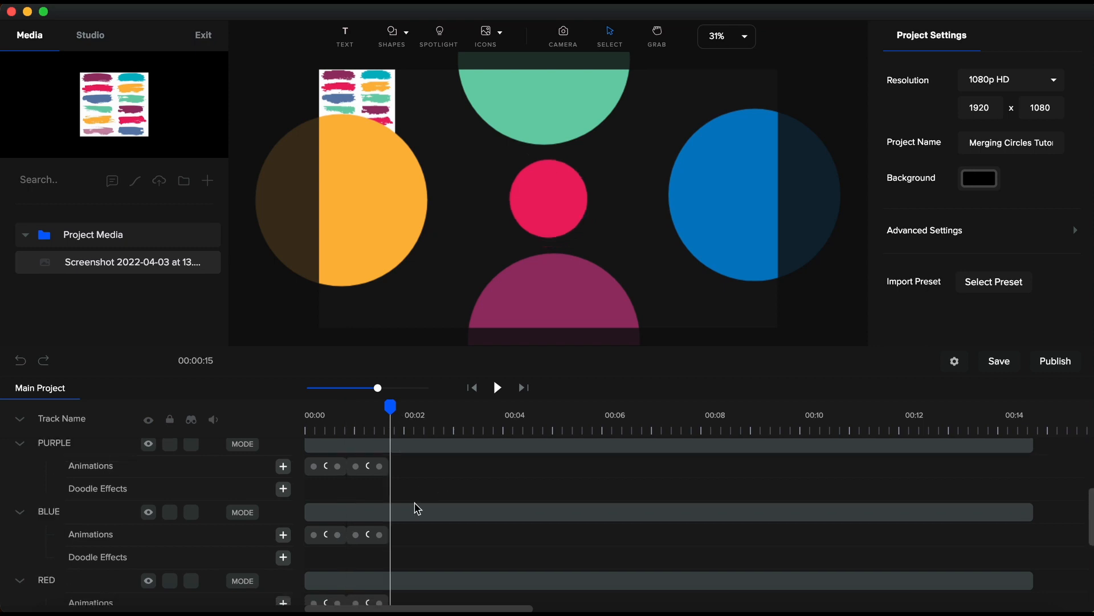
{"action": "left_click", "coordinate": [377, 536]}
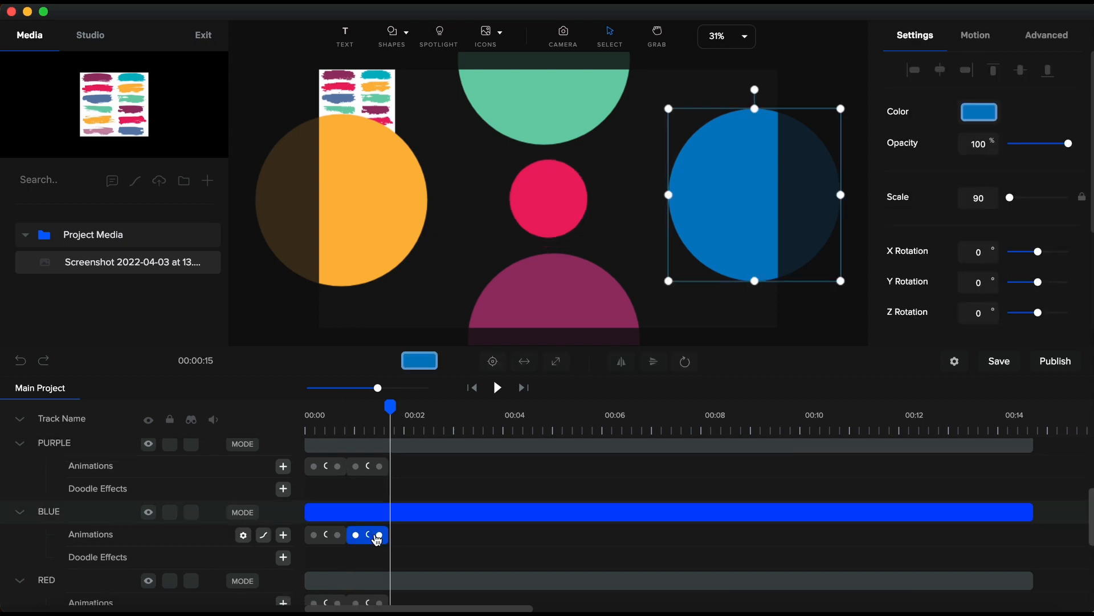
{"action": "left_click", "coordinate": [20, 421]}
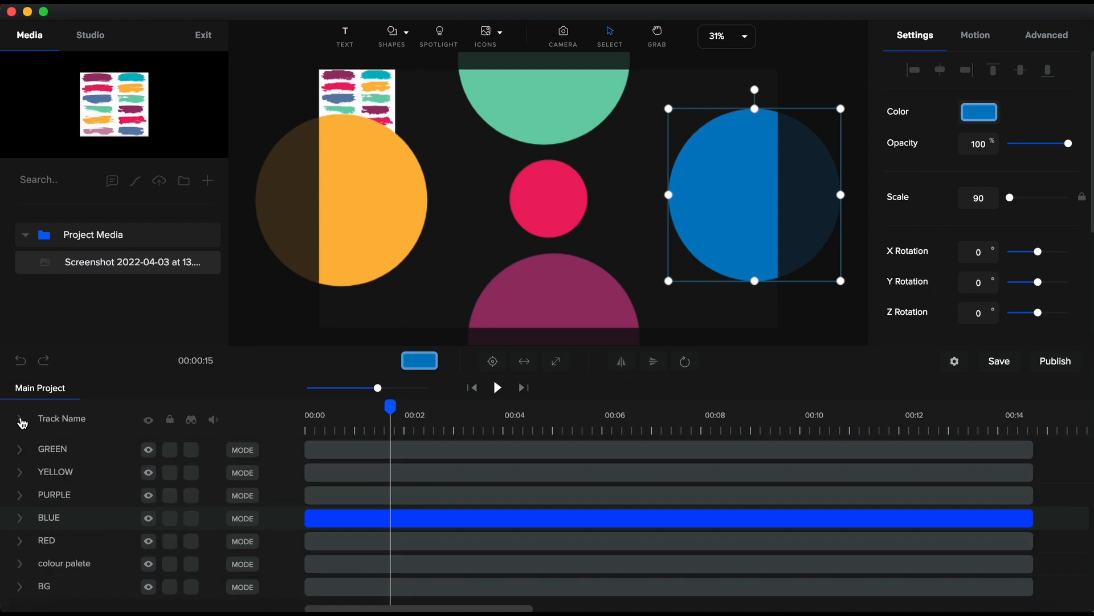
{"action": "left_click", "coordinate": [170, 419]}
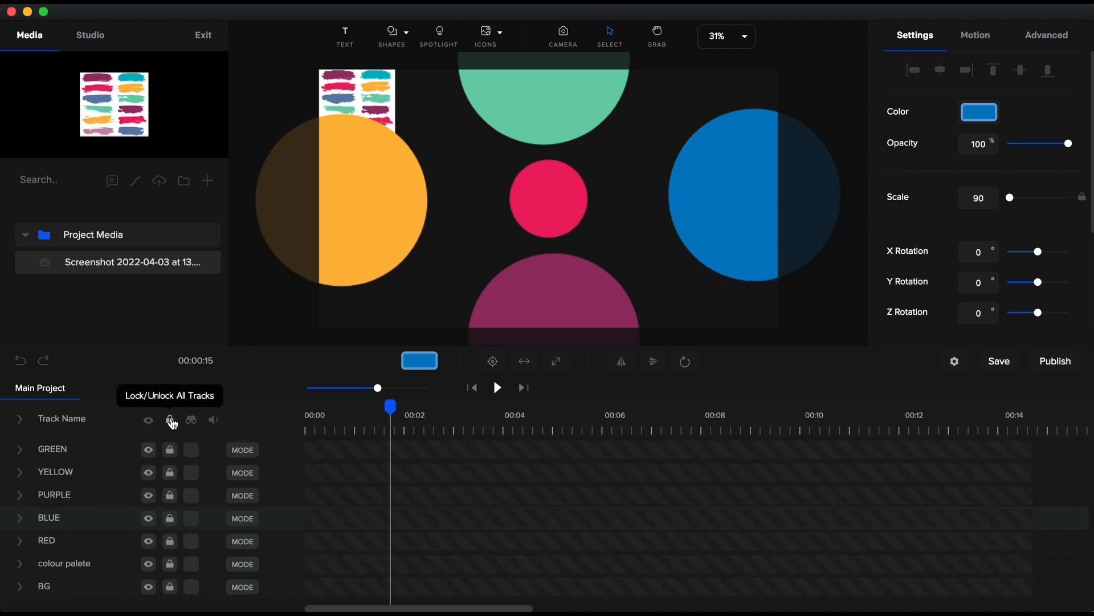
{"action": "left_click", "coordinate": [169, 520]}
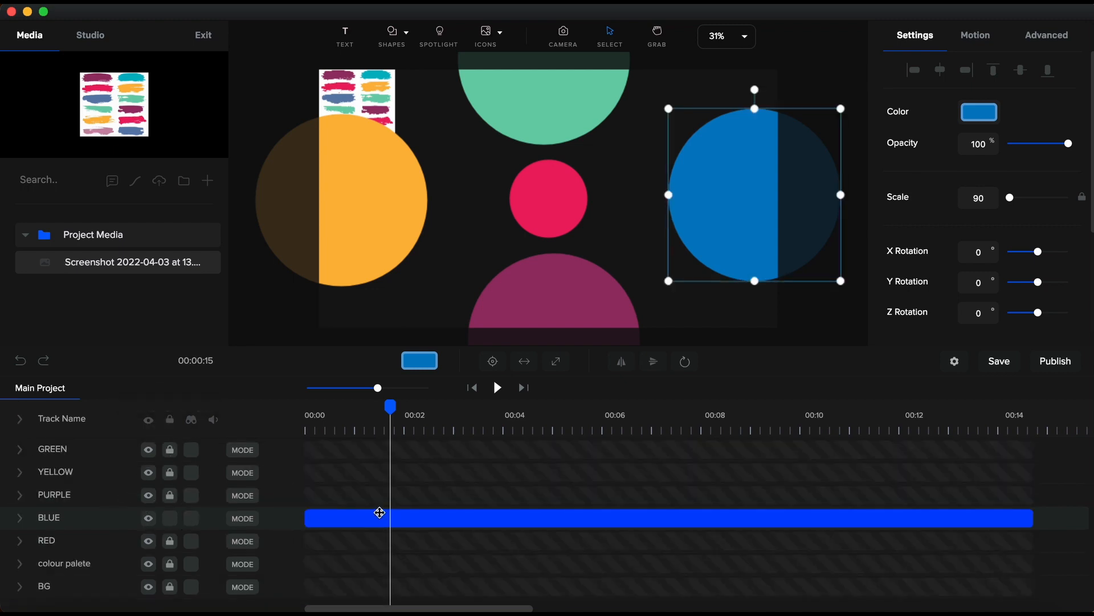
Move the blue circle to the centre of the canvas's lower edge and set its scale to 70.
{"action": "left_click", "coordinate": [21, 519]}
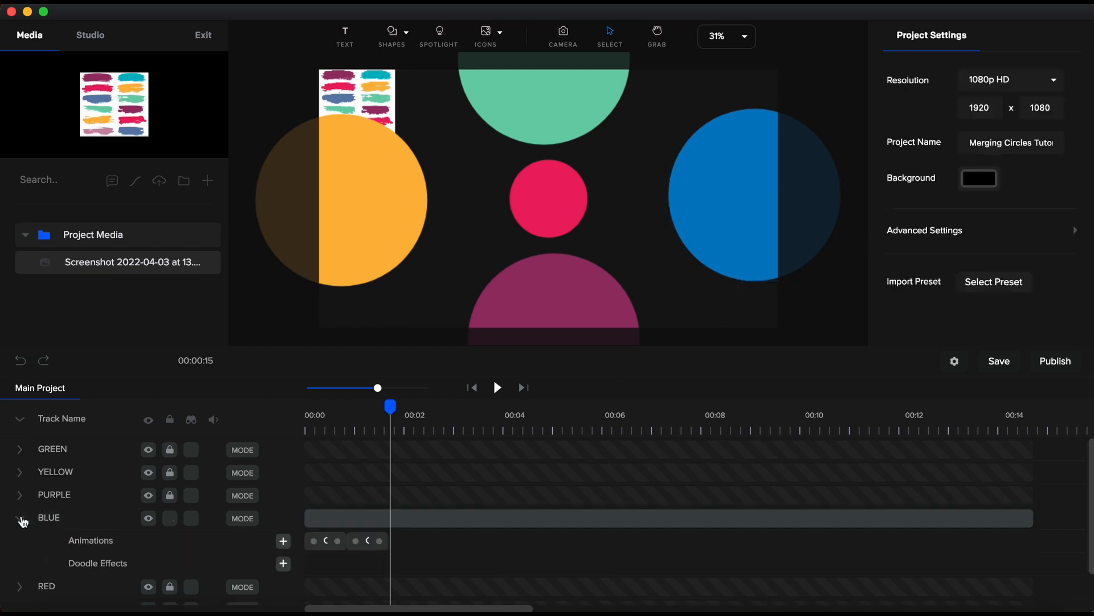
{"action": "left_click", "coordinate": [391, 518]}
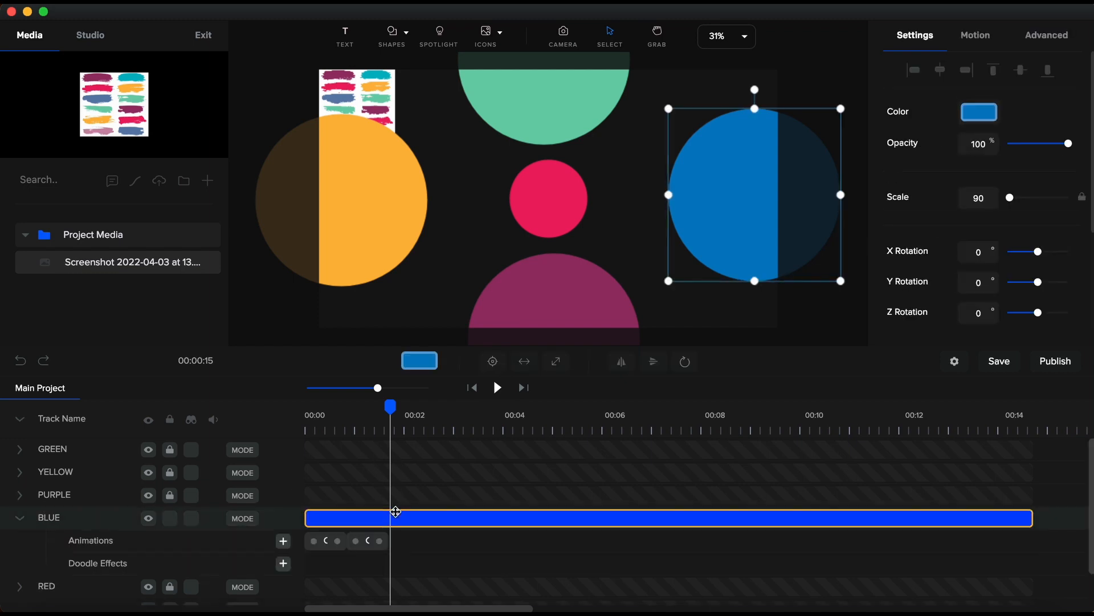
{"action": "left_click_drag", "start_coordinate": [714, 210], "coordinate": [520, 325]}
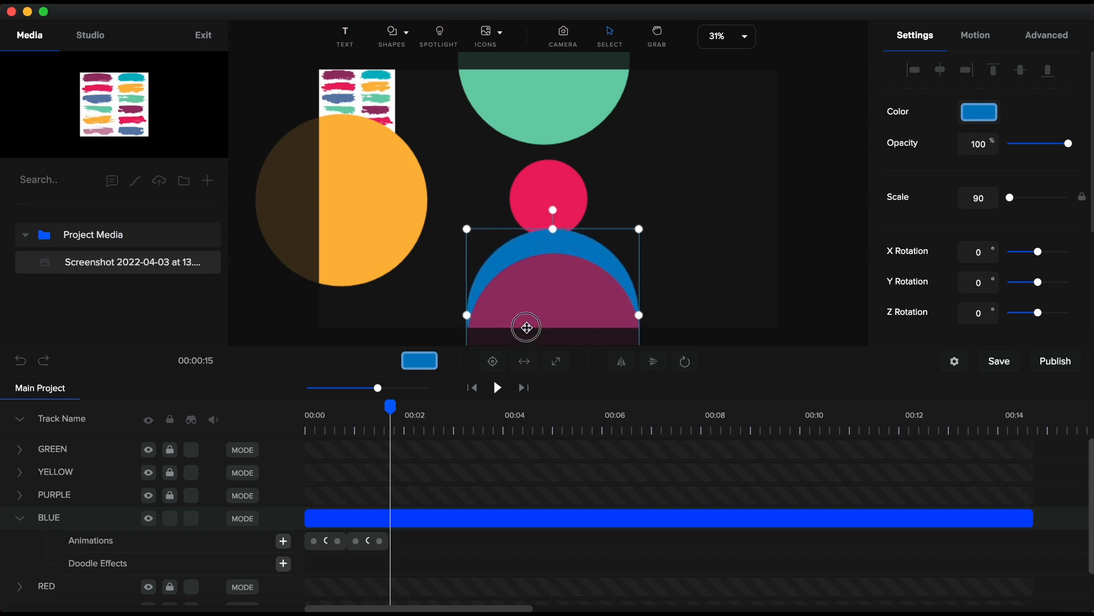
{"action": "left_click", "coordinate": [980, 197]}
{"action": "type", "text": "70"}
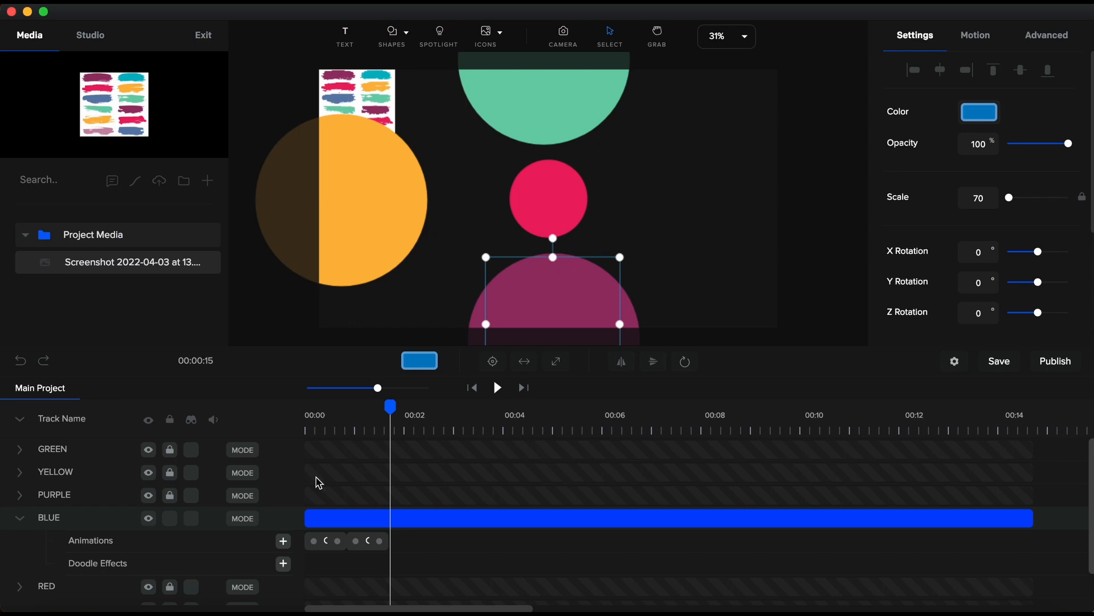
Unlock the PURPLE track, move the purple circle to the middle of the canvas's left edge, and set its scale to 70.
{"action": "left_click", "coordinate": [22, 519]}
{"action": "left_click", "coordinate": [21, 499]}
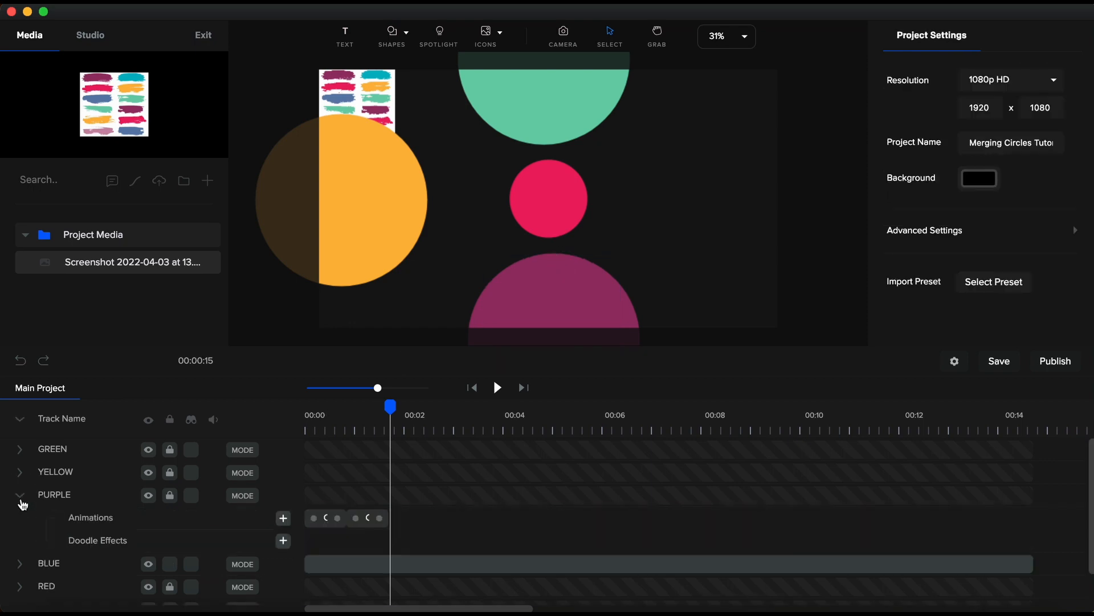
{"action": "left_click", "coordinate": [170, 495]}
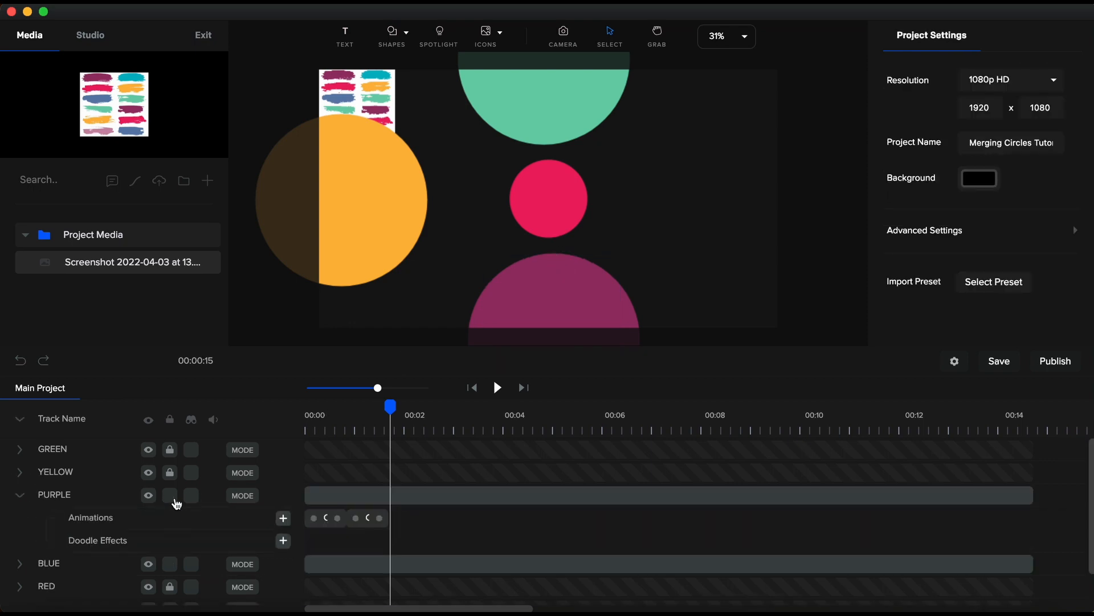
{"action": "left_click", "coordinate": [442, 496]}
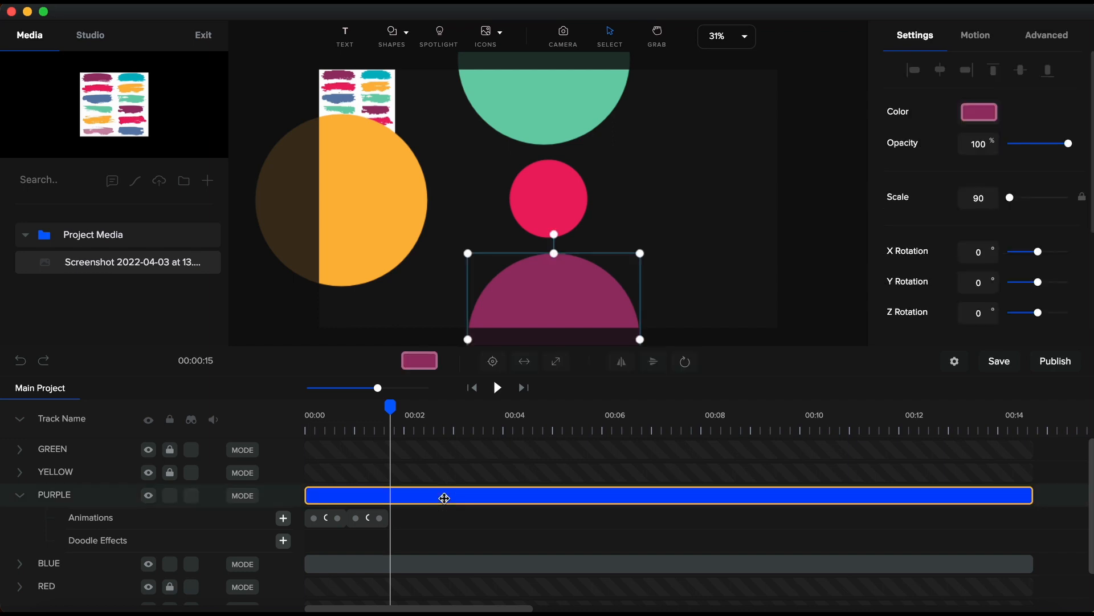
{"action": "left_click_drag", "start_coordinate": [548, 313], "coordinate": [313, 176]}
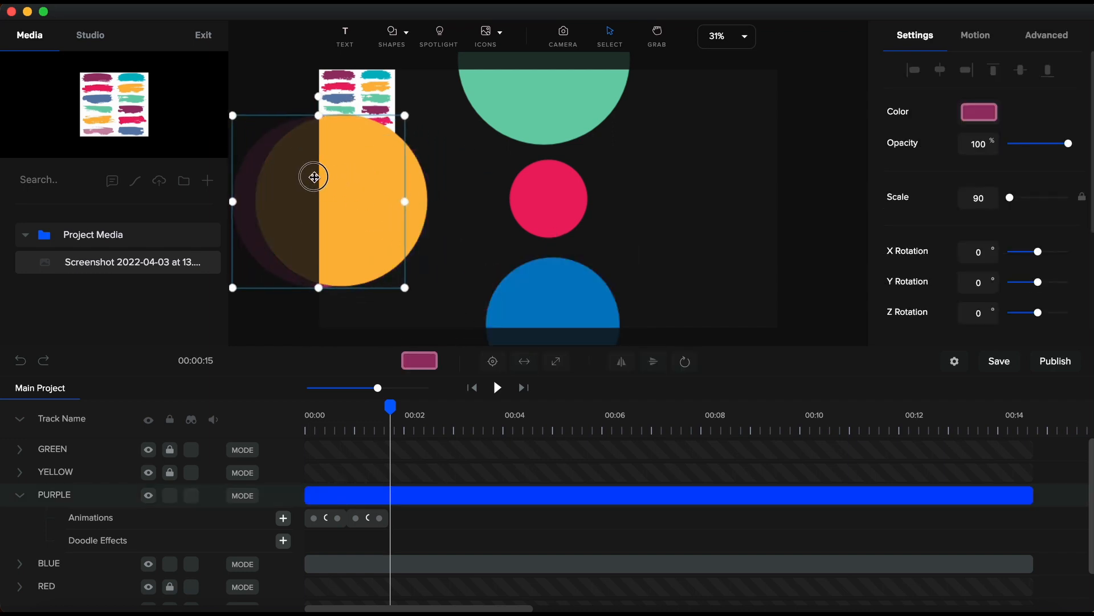
{"action": "double_click", "coordinate": [985, 197]}
{"action": "type", "text": "70"}
{"action": "key", "text": "Return"}
Lock the BLUE and PURPLE tracks, with PURPLE collapsed and YELLOW expanded.
{"action": "left_click", "coordinate": [20, 495]}
{"action": "left_click", "coordinate": [20, 472]}
{"action": "left_click", "coordinate": [170, 563]}
{"action": "left_click", "coordinate": [170, 541]}
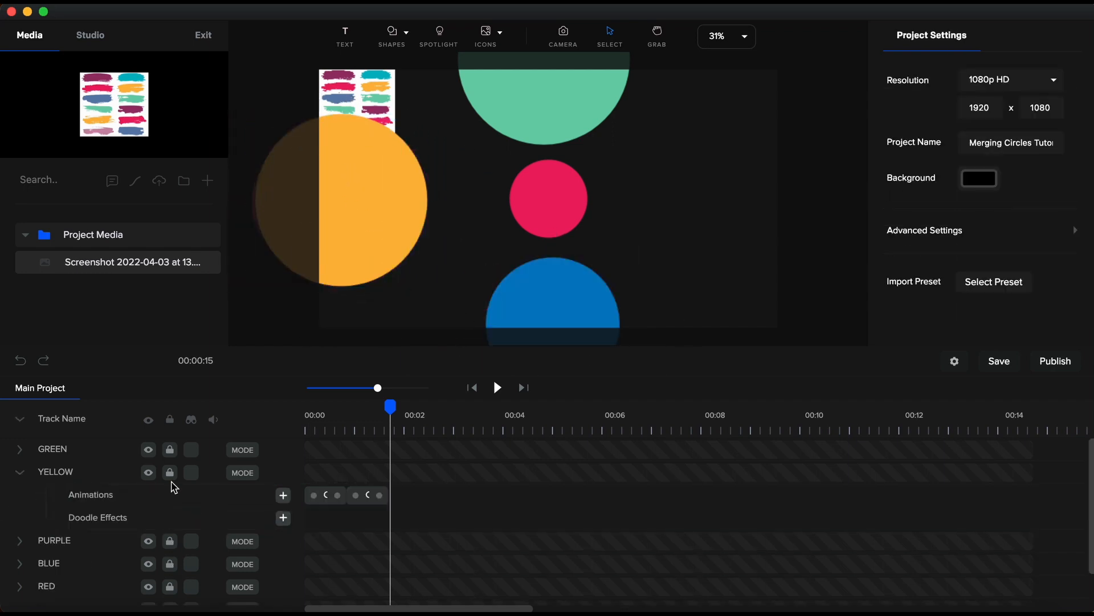
Unlock the YELLOW track, move the yellow circle to the centre of the canvas's upper edge, and set its scale to 70.
{"action": "left_click", "coordinate": [170, 473]}
{"action": "left_click_drag", "start_coordinate": [386, 214], "coordinate": [749, 227]}
{"action": "double_click", "coordinate": [980, 200]}
{"action": "type", "text": "70"}
{"action": "key", "text": "Return"}
Unlock the GREEN track, move the green circle to the middle of the canvas's right edge, and set its scale to 70.
{"action": "left_click", "coordinate": [20, 475]}
{"action": "left_click", "coordinate": [19, 472]}
{"action": "left_click", "coordinate": [169, 450]}
{"action": "left_click", "coordinate": [20, 449]}
{"action": "double_click", "coordinate": [979, 199]}
{"action": "type", "text": "70"}
{"action": "key", "text": "Return"}
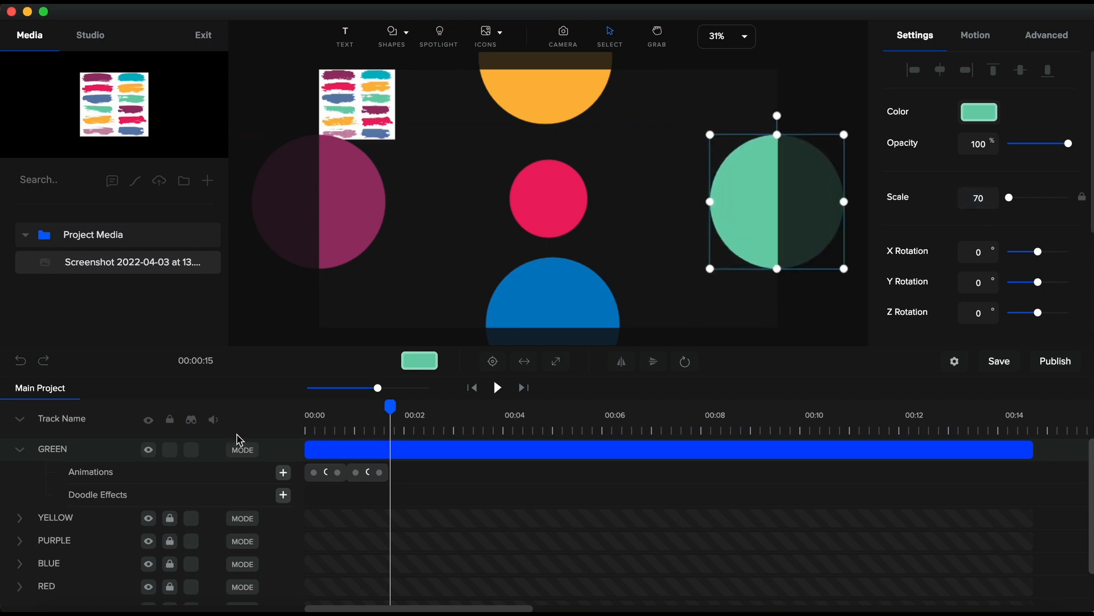
Unlock all tracks and expand them to show their animation rows.
{"action": "left_click", "coordinate": [20, 450]}
{"action": "left_click", "coordinate": [176, 453]}
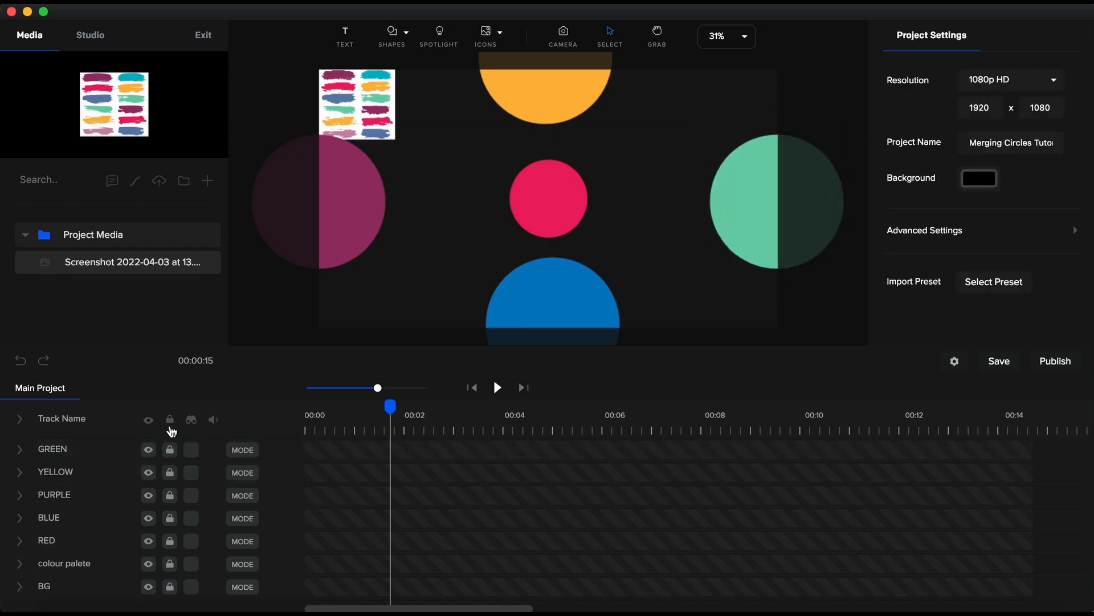
{"action": "left_click", "coordinate": [170, 420]}
{"action": "left_click", "coordinate": [22, 421]}
Add a third animation to the BLUE track at the playhead with Position and Scale enabled, and set its easing type to Both.
{"action": "scroll", "coordinate": [127, 546], "scroll_direction": "down", "scroll_amount": 10}
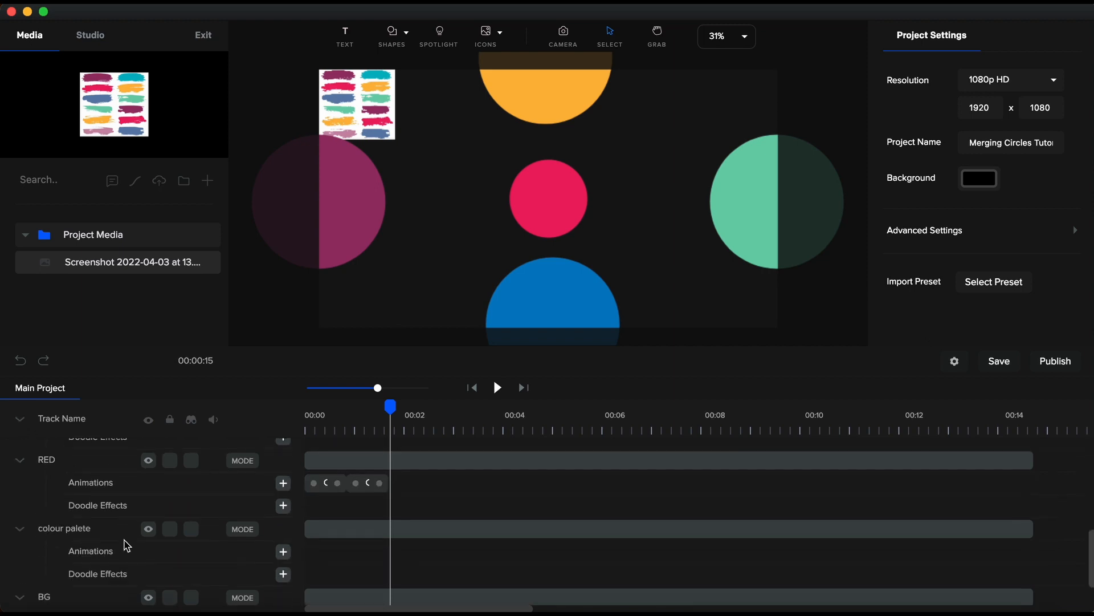
{"action": "scroll", "coordinate": [215, 542], "scroll_direction": "up", "scroll_amount": 2}
{"action": "scroll", "coordinate": [366, 532], "scroll_direction": "up", "scroll_amount": 3}
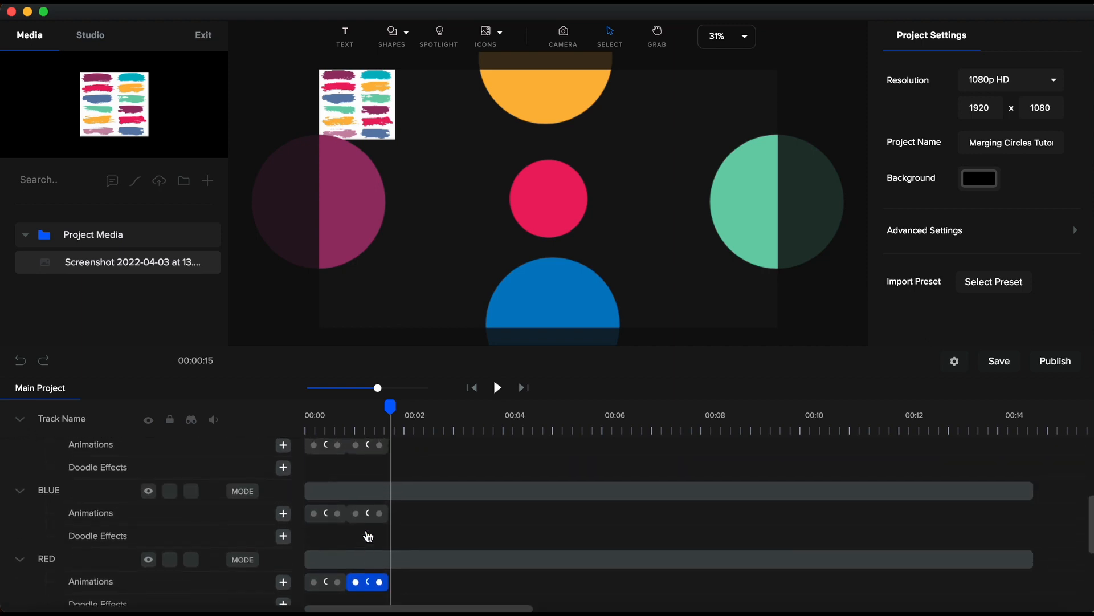
{"action": "left_click", "coordinate": [283, 514]}
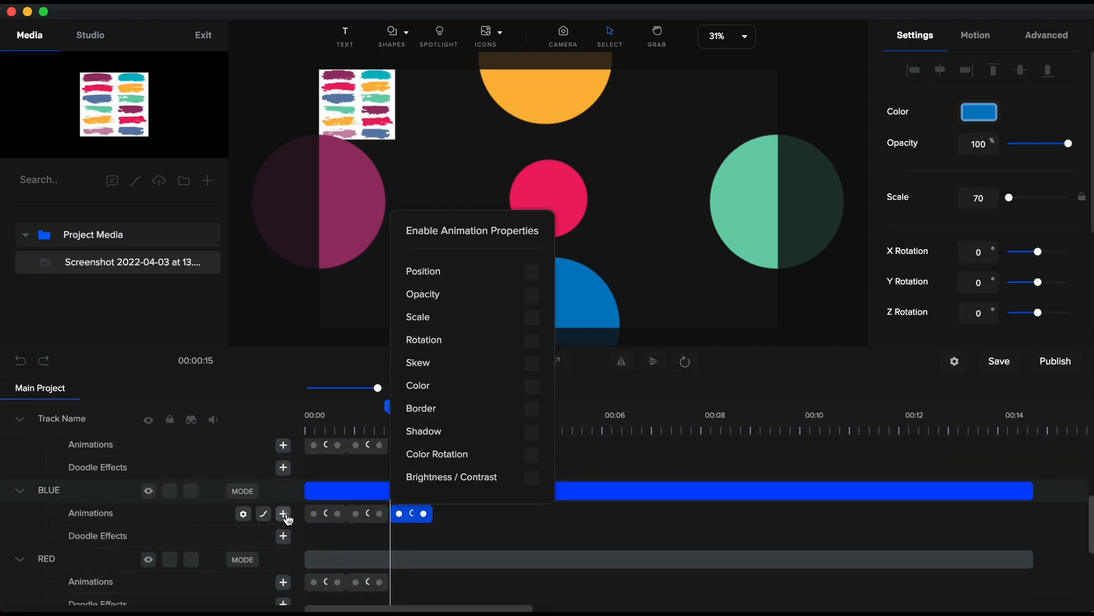
{"action": "left_click", "coordinate": [532, 272]}
{"action": "left_click", "coordinate": [533, 320]}
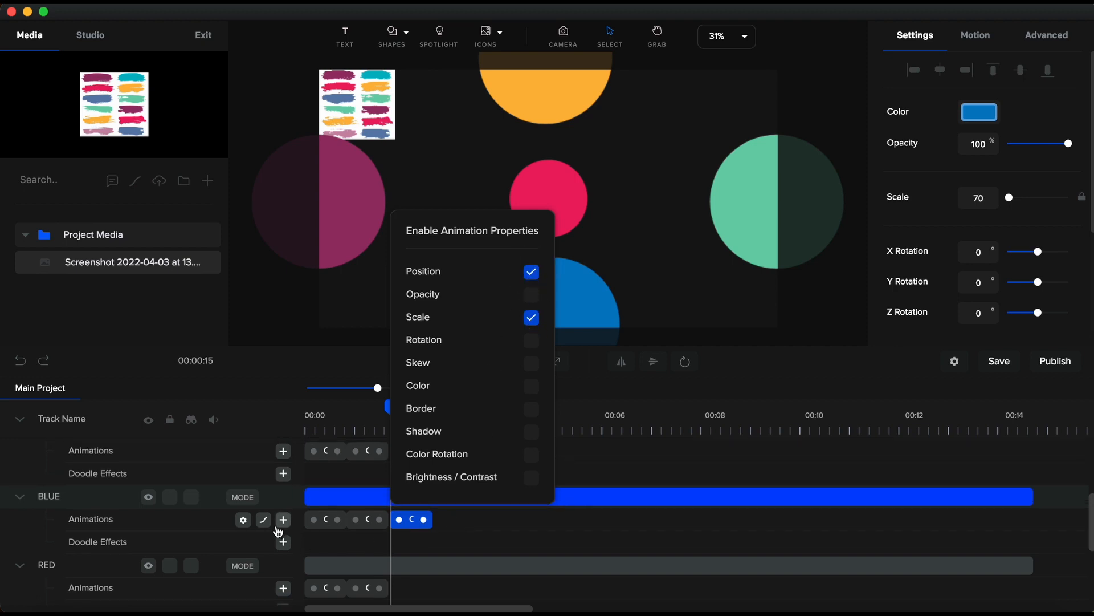
{"action": "left_click", "coordinate": [264, 514]}
{"action": "left_click", "coordinate": [420, 249]}
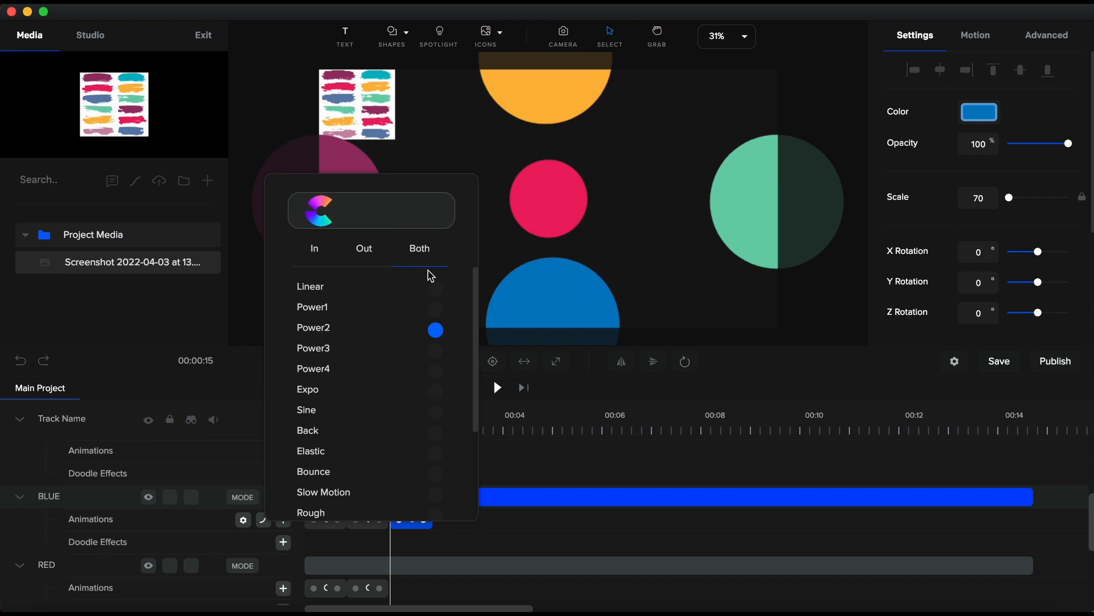
{"action": "left_click", "coordinate": [436, 349]}
Add a third animation to the PURPLE track at the playhead with Position and Scale enabled and Both Linear easing.
{"action": "scroll", "coordinate": [427, 557], "scroll_direction": "up", "scroll_amount": 3}
{"action": "left_click", "coordinate": [283, 569]}
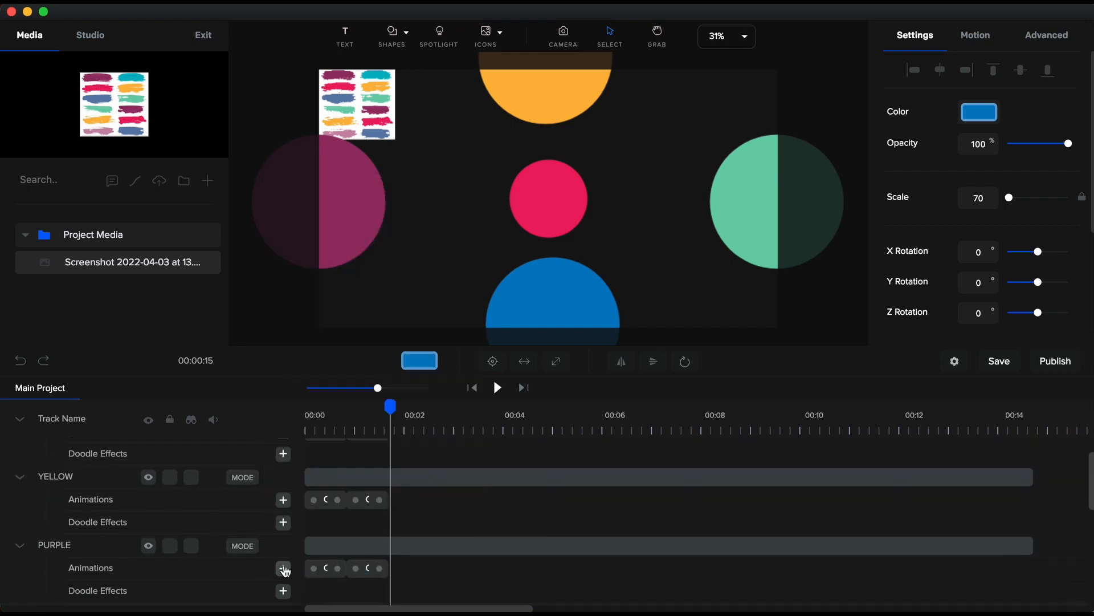
{"action": "left_click", "coordinate": [532, 326]}
{"action": "left_click", "coordinate": [532, 372]}
{"action": "left_click", "coordinate": [263, 570]}
{"action": "left_click", "coordinate": [419, 296]}
{"action": "left_click", "coordinate": [433, 337]}
Add a third animation to the YELLOW track at the playhead with Position and Scale enabled, and open its easing options.
{"action": "left_click", "coordinate": [283, 500]}
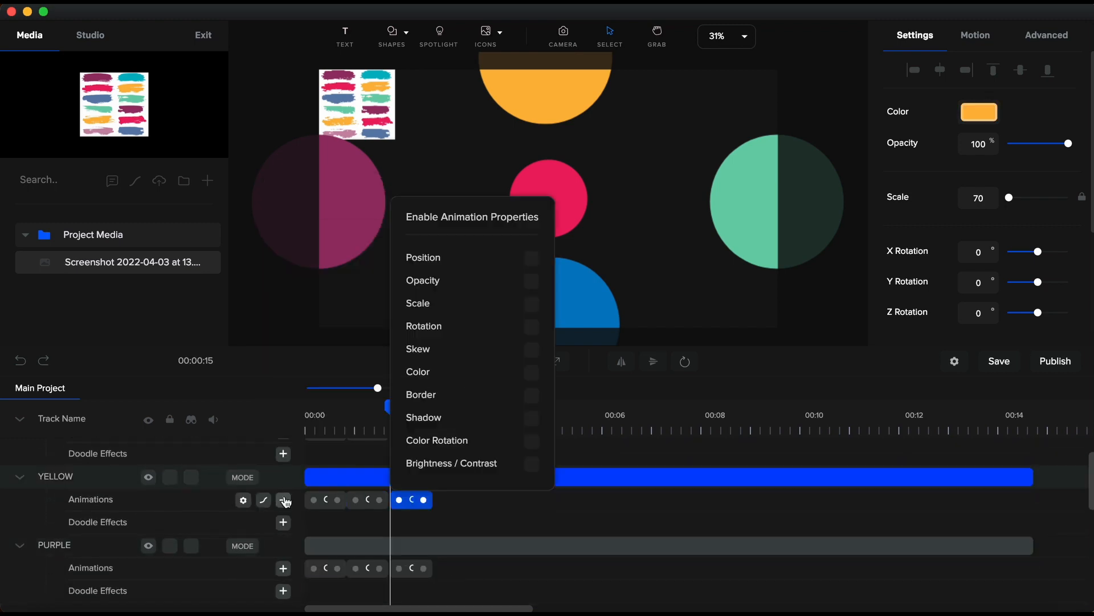
{"action": "left_click", "coordinate": [532, 257]}
{"action": "left_click", "coordinate": [532, 304]}
{"action": "left_click", "coordinate": [263, 501]}
Add a third animation to the GREEN track at the playhead with Position and Scale enabled and Linear easing.
{"action": "scroll", "coordinate": [525, 493], "scroll_direction": "up", "scroll_amount": 3}
{"action": "left_click", "coordinate": [283, 472]}
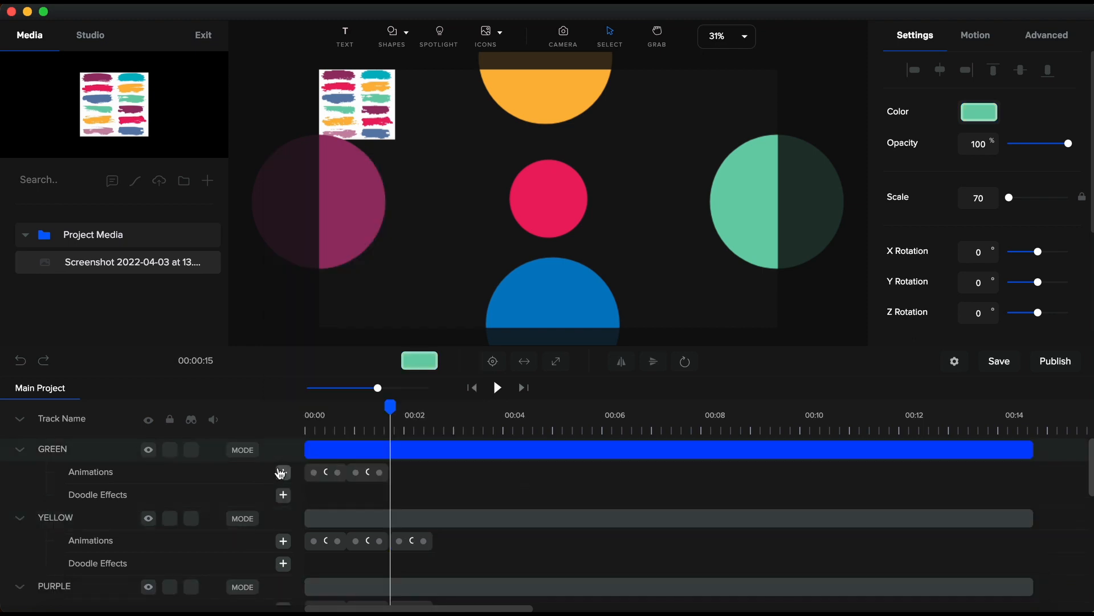
{"action": "left_click", "coordinate": [531, 231]}
{"action": "left_click", "coordinate": [531, 276]}
{"action": "left_click", "coordinate": [263, 473]}
{"action": "left_click", "coordinate": [434, 238]}
Place the playhead just past the end of the third animations and select BLUE's third animation.
{"action": "left_click", "coordinate": [437, 433]}
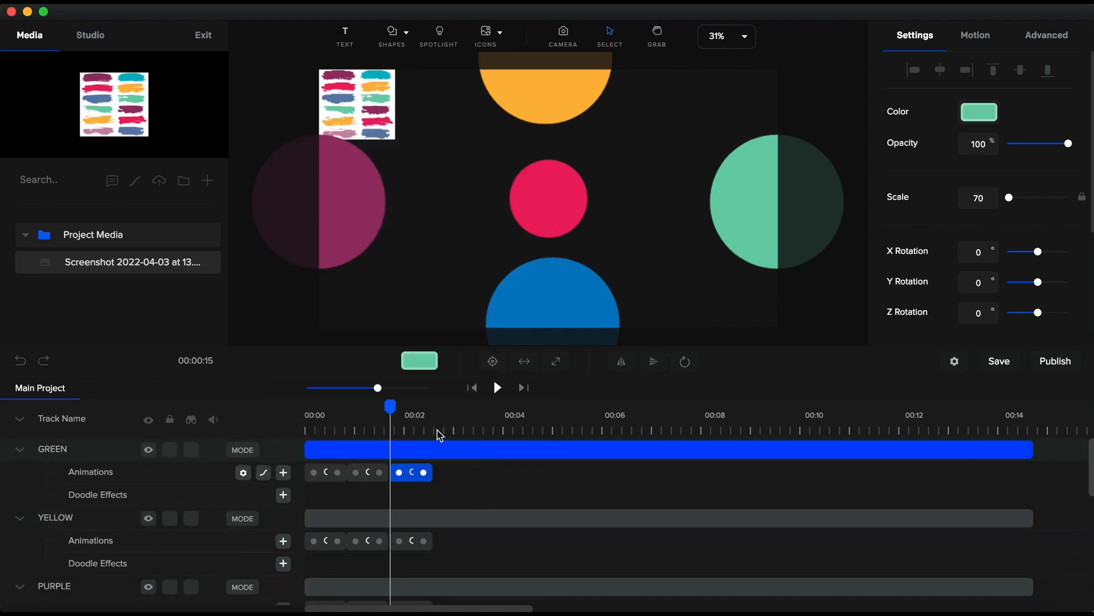
{"action": "left_click", "coordinate": [437, 433]}
{"action": "scroll", "coordinate": [445, 473], "scroll_direction": "down", "scroll_amount": 5}
{"action": "scroll", "coordinate": [445, 473], "scroll_direction": "up", "scroll_amount": 4}
{"action": "left_click", "coordinate": [443, 474]}
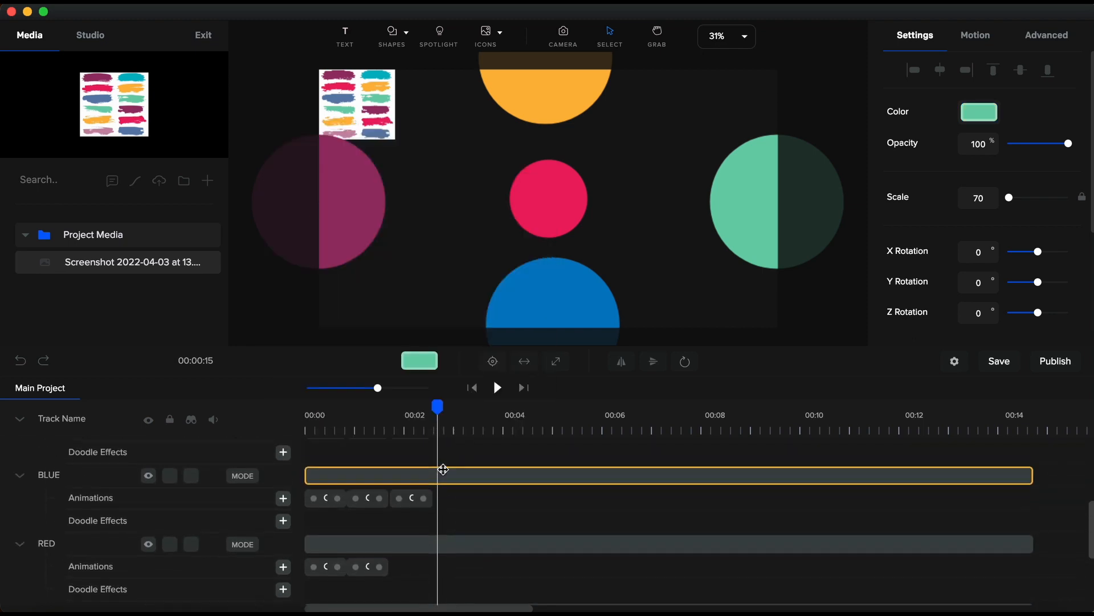
{"action": "left_click", "coordinate": [408, 502]}
{"action": "scroll", "coordinate": [410, 485], "scroll_direction": "up", "scroll_amount": 3}
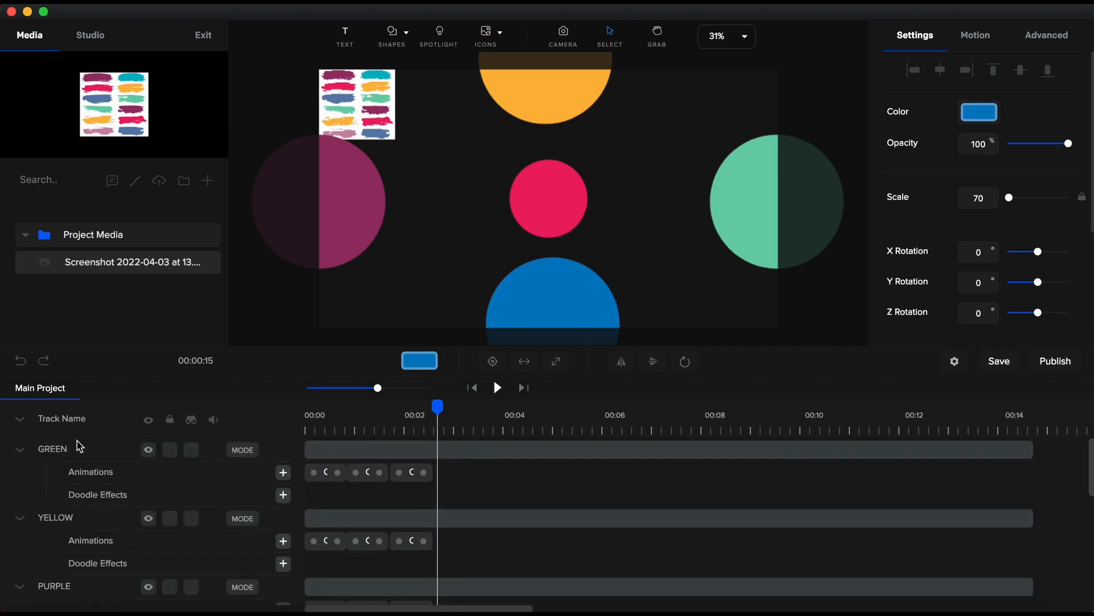
Collapse and lock all tracks, leaving only the BLUE track unlocked and expanded.
{"action": "left_click", "coordinate": [20, 421]}
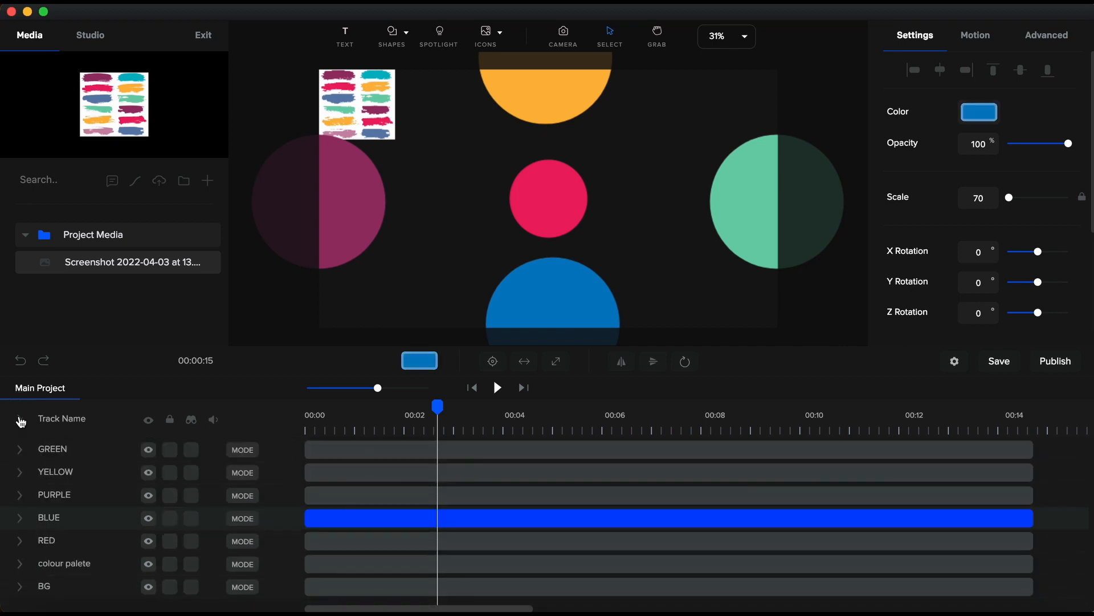
{"action": "left_click", "coordinate": [170, 420]}
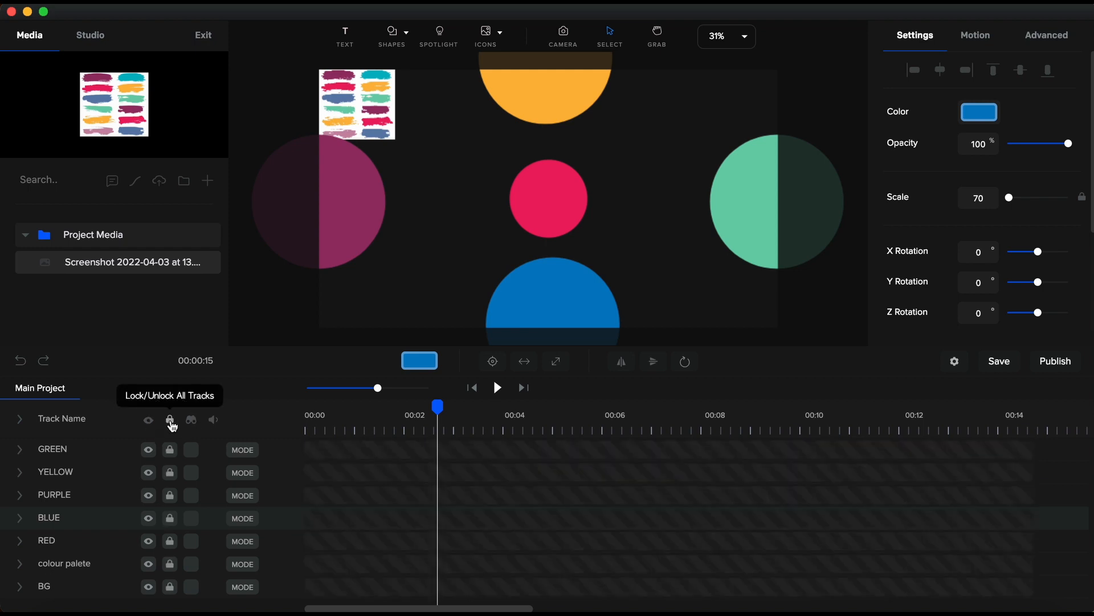
{"action": "left_click", "coordinate": [28, 525]}
{"action": "left_click", "coordinate": [169, 519]}
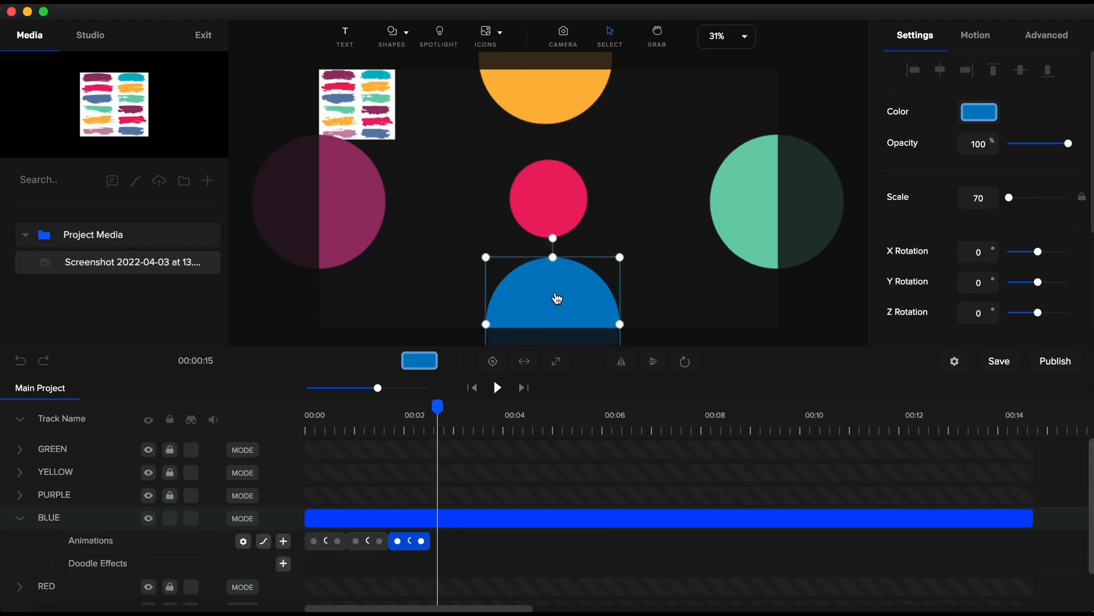
Move the blue circle into the left half of the canvas at mid-height and set its scale to 180.
{"action": "left_click_drag", "start_coordinate": [557, 297], "coordinate": [437, 170]}
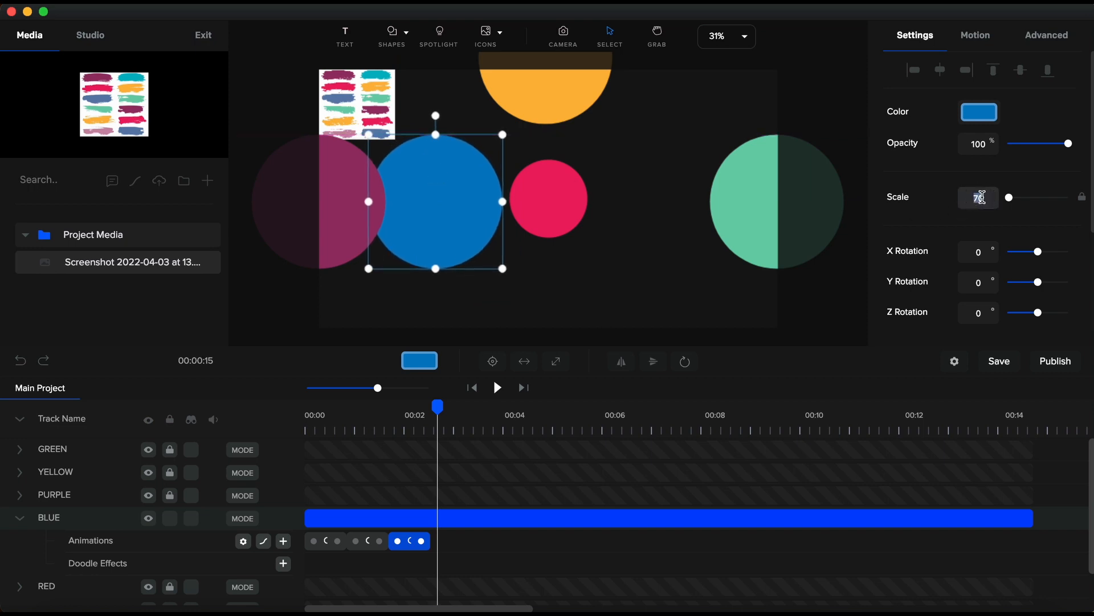
{"action": "double_click", "coordinate": [981, 197]}
{"action": "type", "text": "180"}
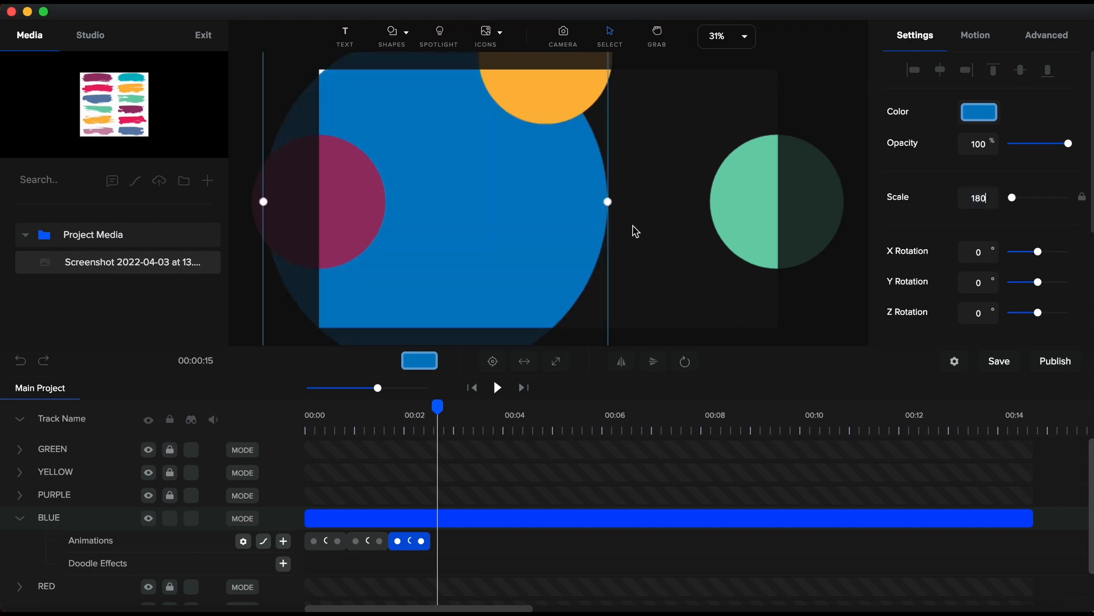
{"action": "left_click_drag", "start_coordinate": [542, 243], "coordinate": [534, 238]}
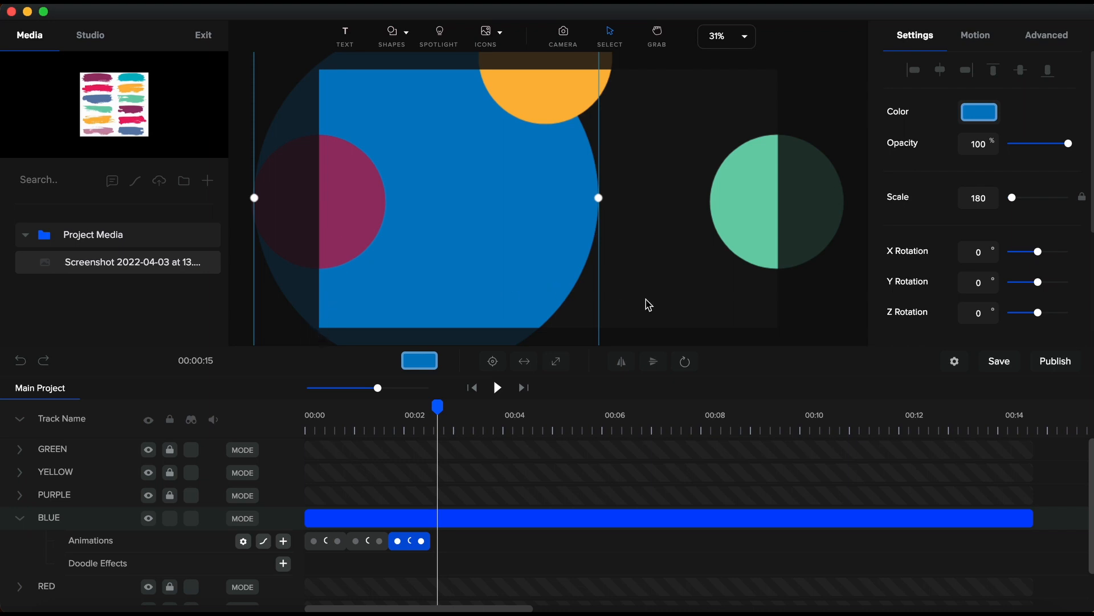
Lock and collapse the BLUE track, and expand and unlock the PURPLE track.
{"action": "left_click", "coordinate": [169, 519]}
{"action": "left_click", "coordinate": [19, 517]}
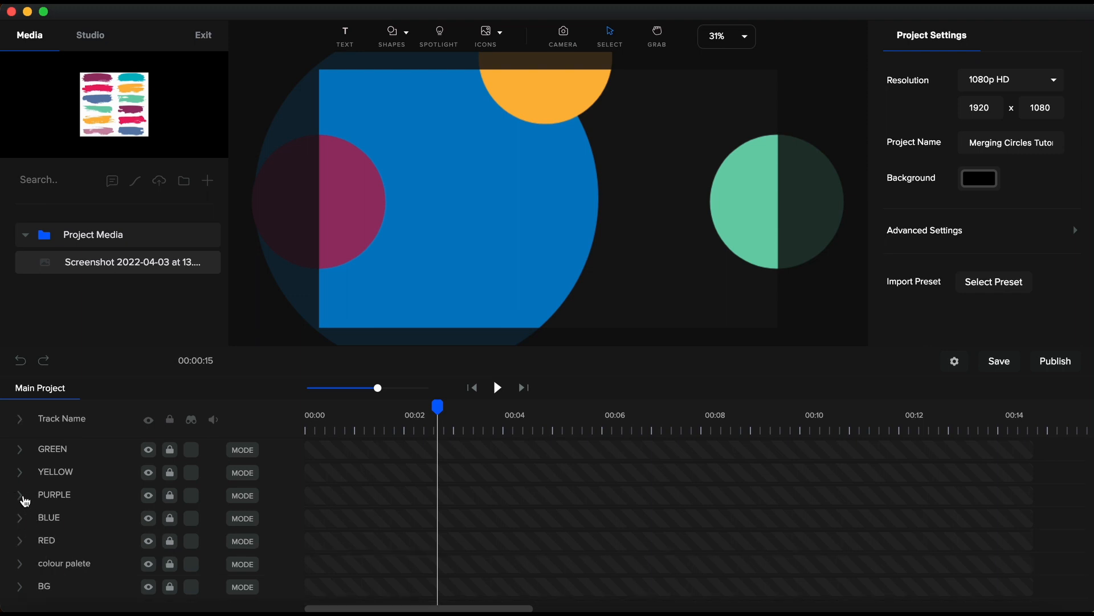
{"action": "left_click", "coordinate": [20, 495]}
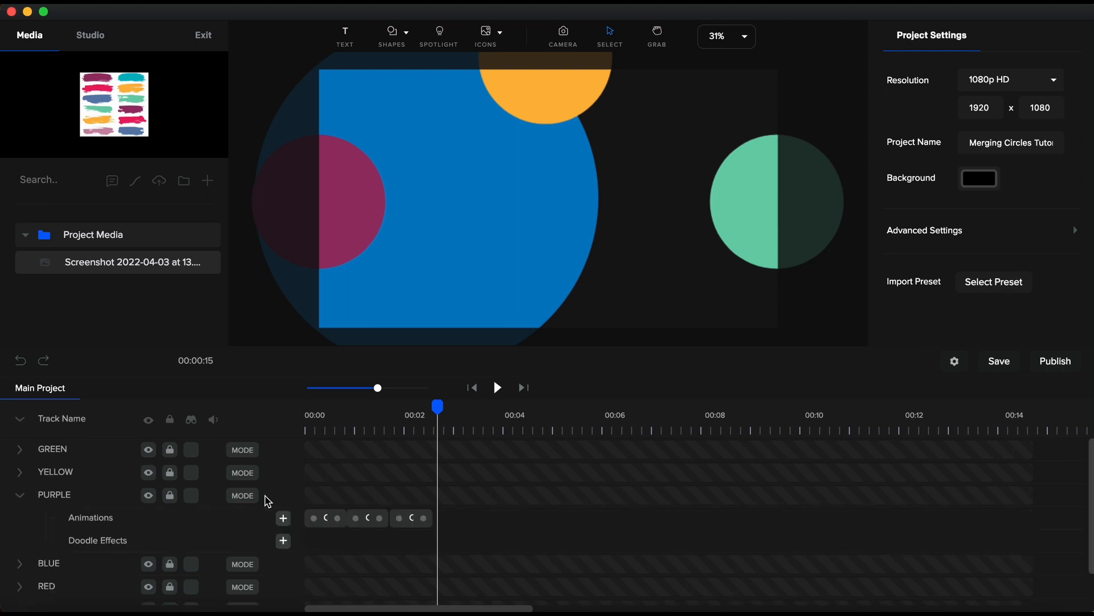
{"action": "left_click", "coordinate": [171, 497]}
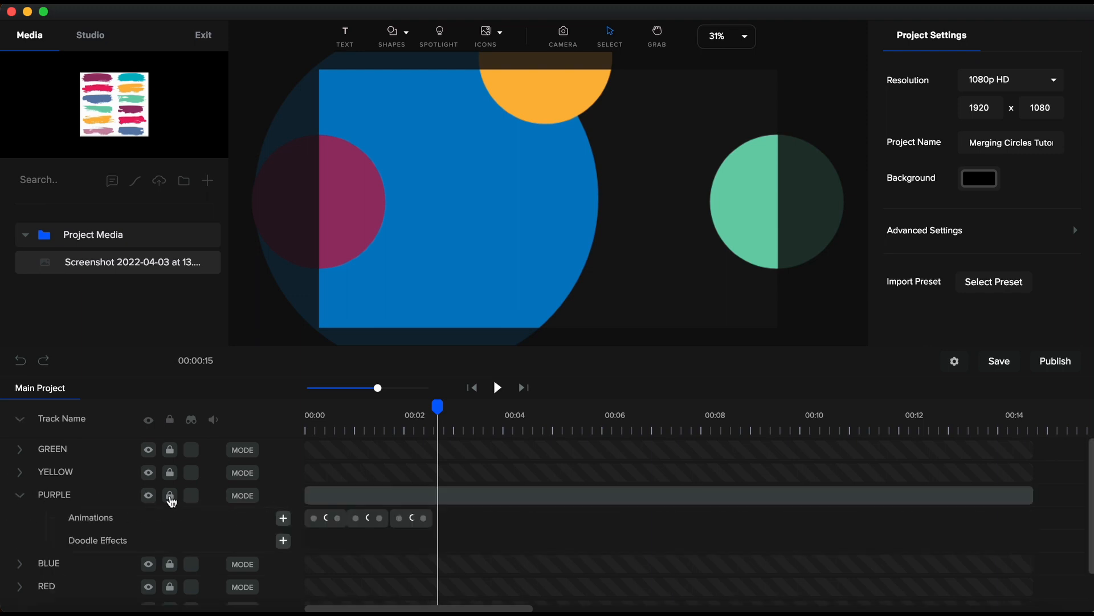
Move the purple circle to the upper centre of the canvas and set its scale to 180.
{"action": "left_click", "coordinate": [409, 501]}
{"action": "left_click_drag", "start_coordinate": [367, 206], "coordinate": [581, 107]}
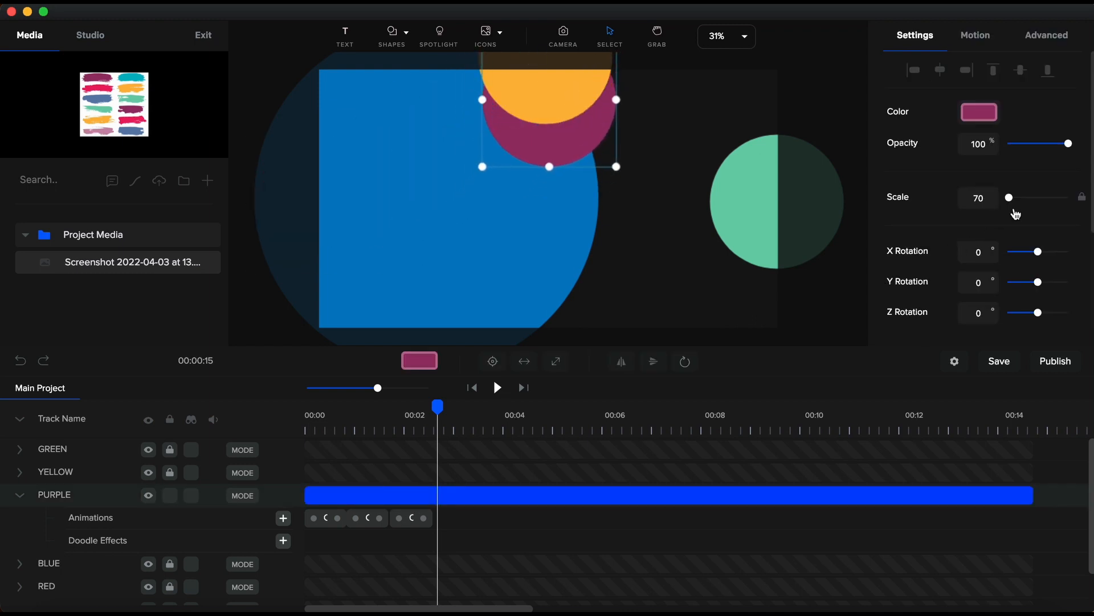
{"action": "left_click", "coordinate": [979, 198]}
{"action": "type", "text": "180"}
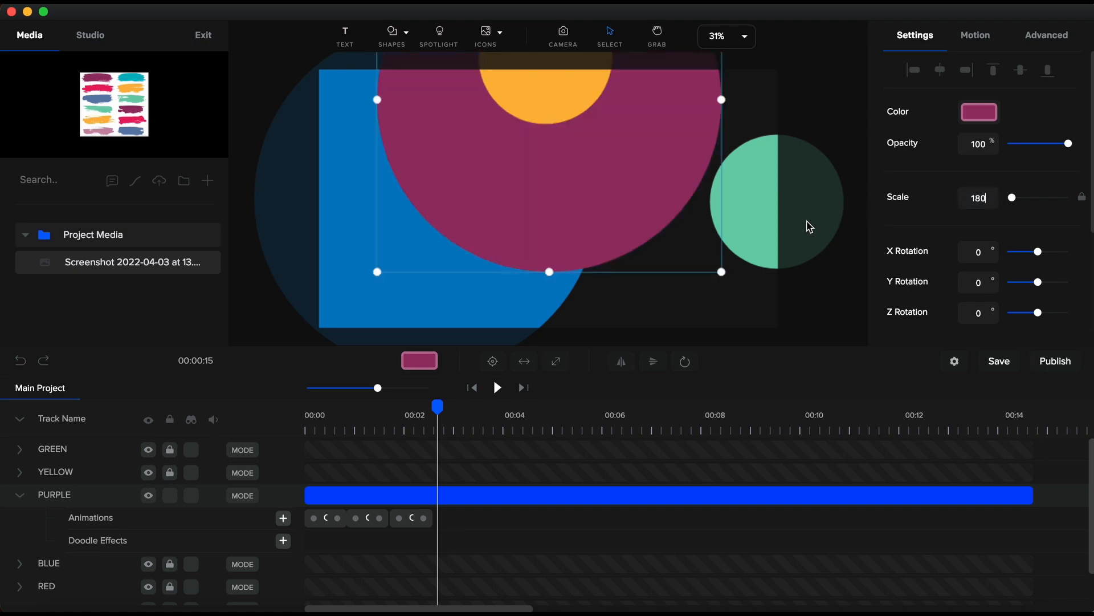
{"action": "left_click_drag", "start_coordinate": [674, 184], "coordinate": [687, 150]}
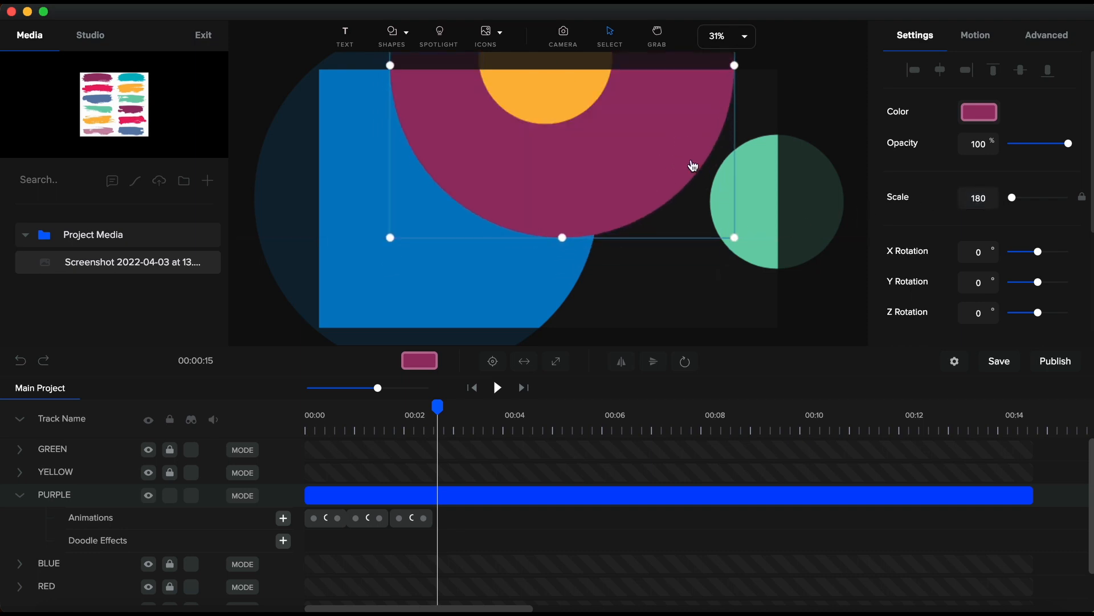
With only the YELLOW track unlocked, move the yellow circle into the right half of the canvas at mid-height and set its scale to 180.
{"action": "left_click", "coordinate": [21, 473]}
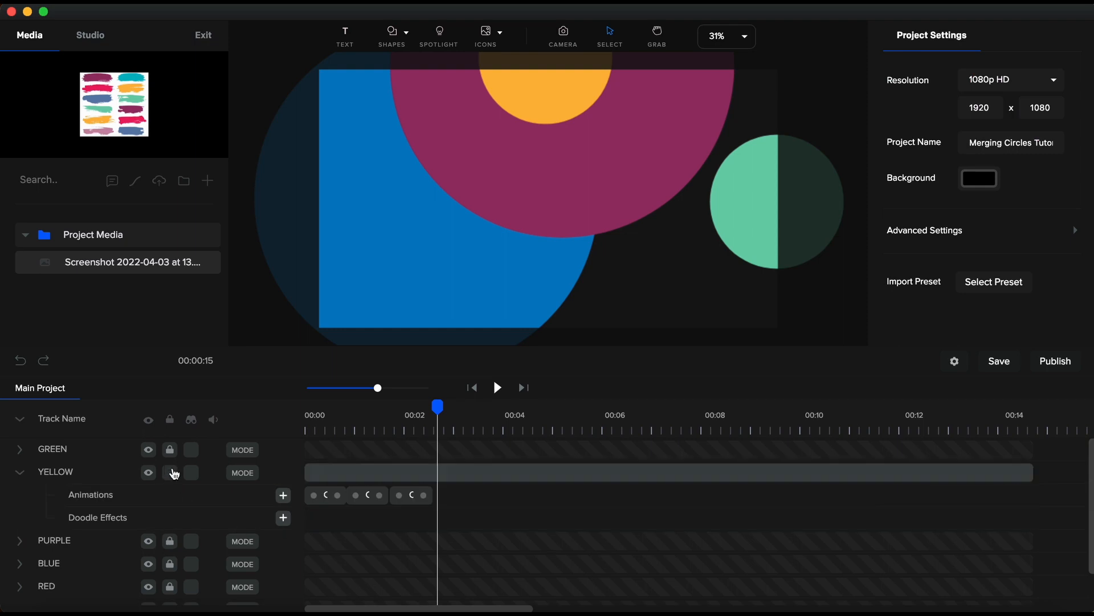
{"action": "left_click", "coordinate": [412, 495]}
{"action": "left_click_drag", "start_coordinate": [547, 93], "coordinate": [755, 239]}
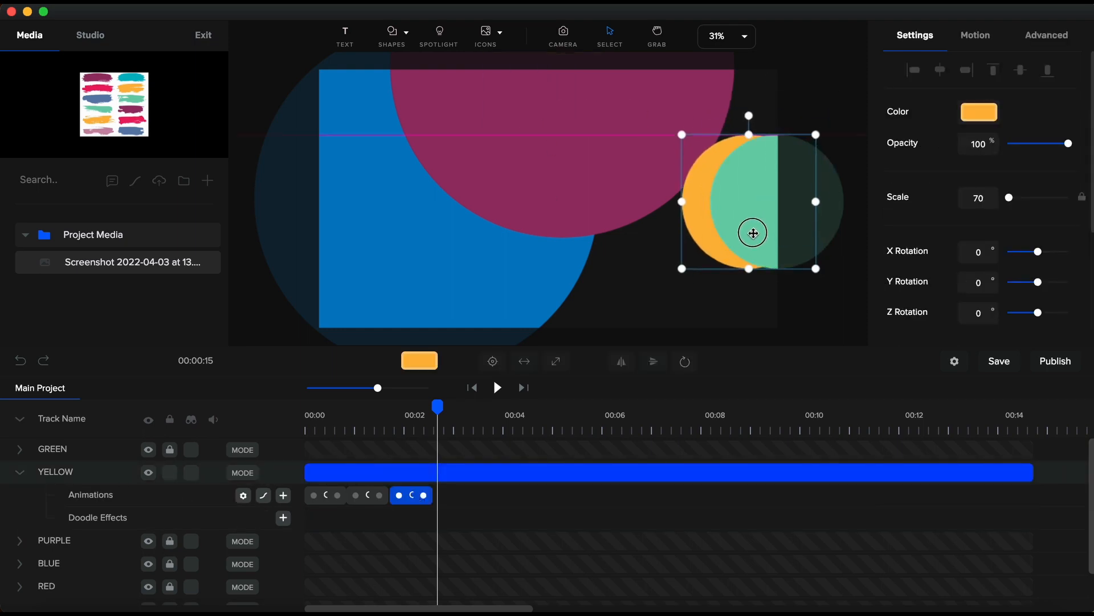
{"action": "left_click_drag", "start_coordinate": [694, 209], "coordinate": [616, 206]}
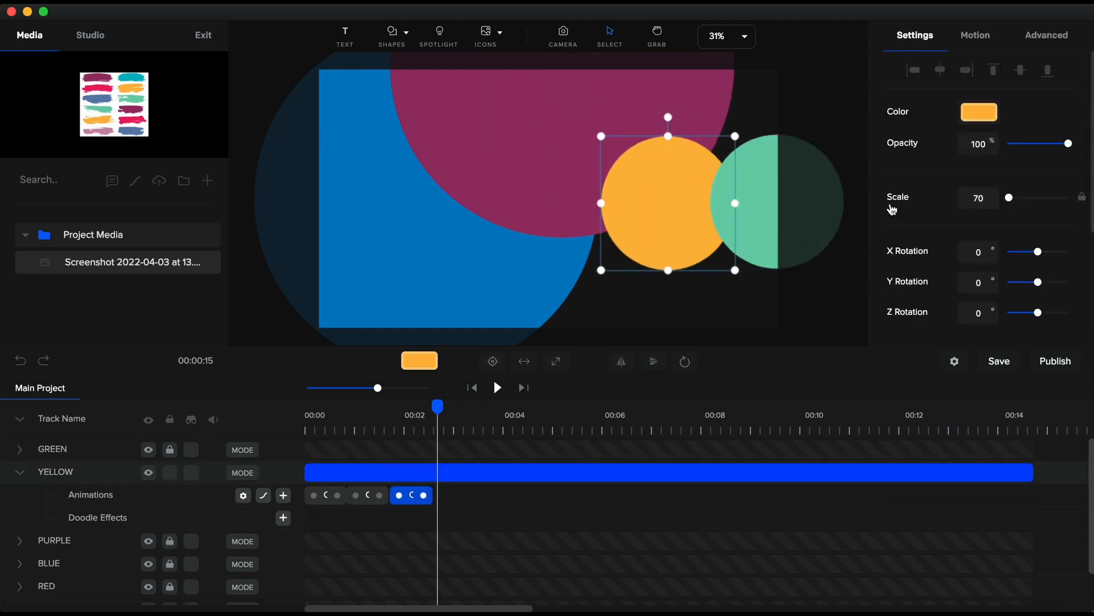
{"action": "left_click", "coordinate": [984, 196]}
{"action": "type", "text": "180"}
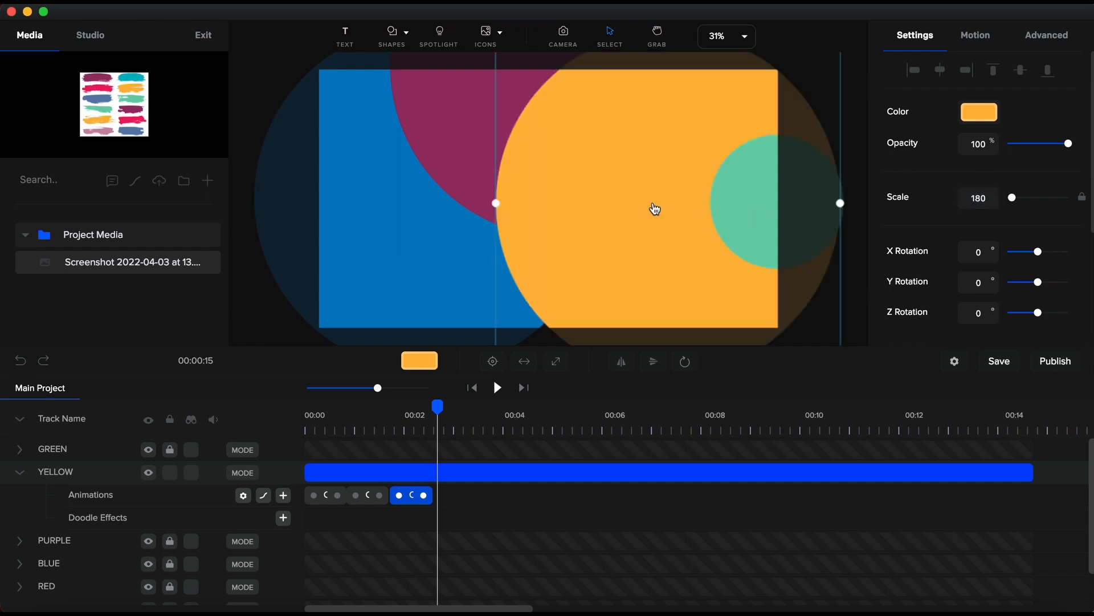
{"action": "left_click_drag", "start_coordinate": [655, 209], "coordinate": [657, 201]}
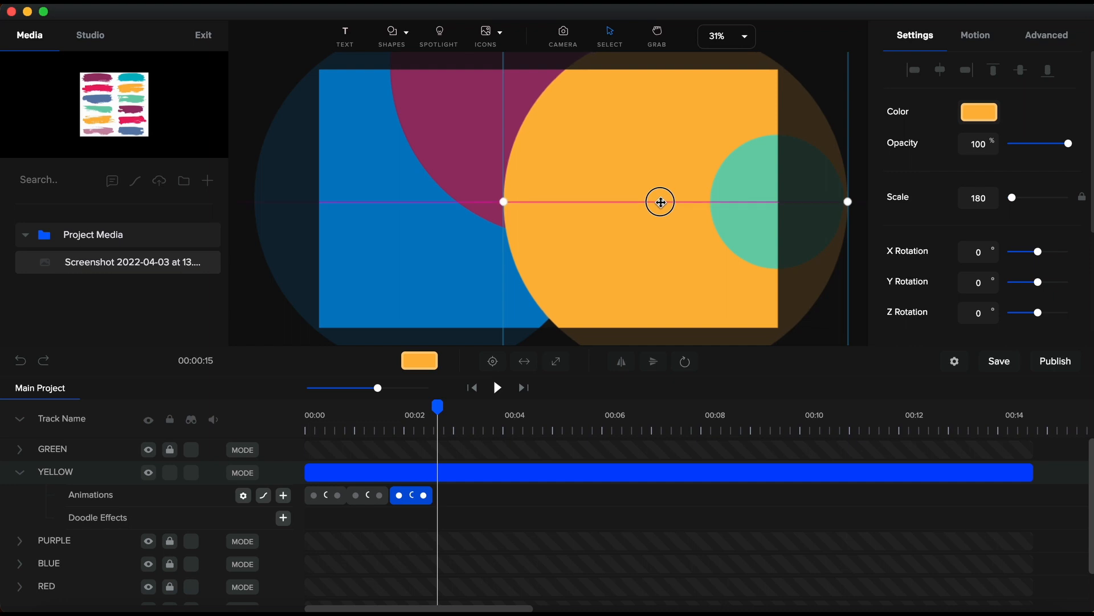
With only the GREEN track unlocked, move the green circle to the lower centre of the canvas and set its scale to 180.
{"action": "left_click", "coordinate": [21, 474]}
{"action": "left_click", "coordinate": [20, 451]}
{"action": "left_click", "coordinate": [170, 450]}
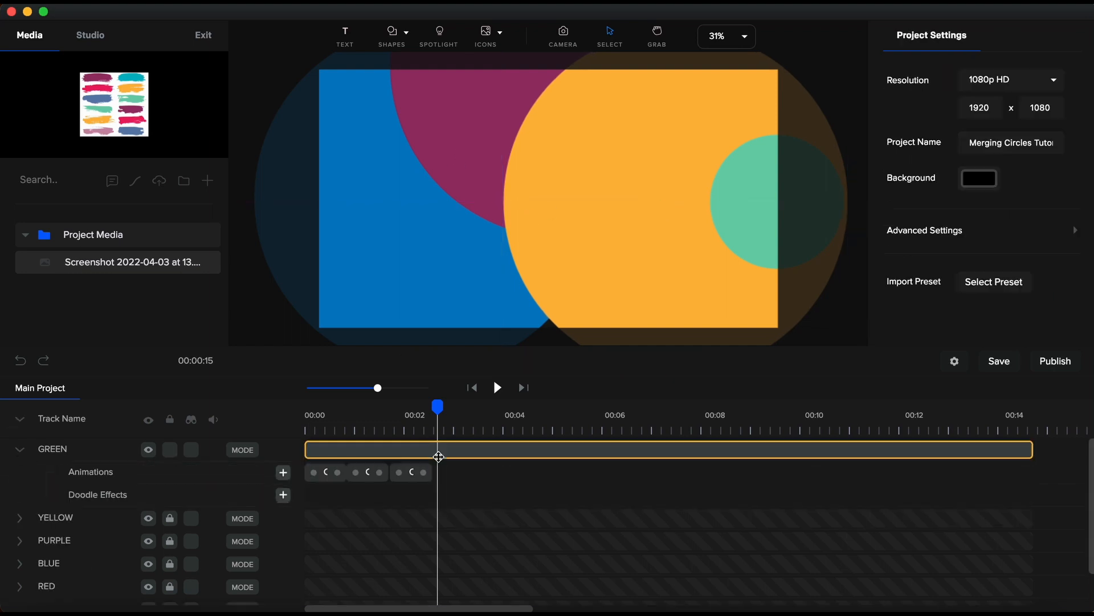
{"action": "left_click", "coordinate": [770, 215]}
{"action": "left_click_drag", "start_coordinate": [770, 215], "coordinate": [541, 328]}
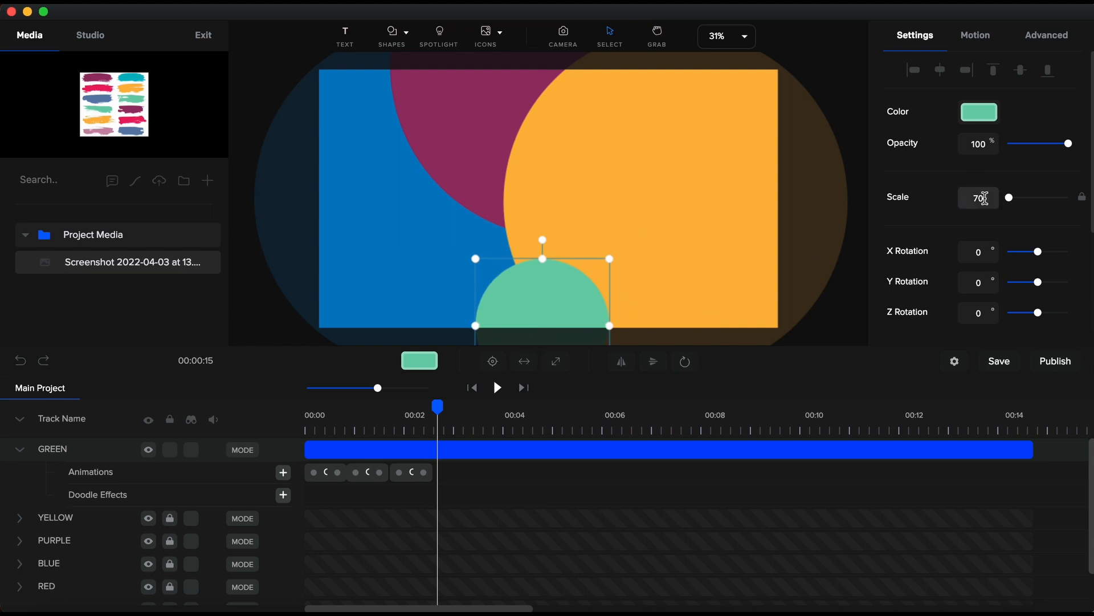
{"action": "left_click", "coordinate": [979, 198]}
{"action": "type", "text": "180"}
{"action": "key", "text": "Return"}
{"action": "left_click_drag", "start_coordinate": [613, 254], "coordinate": [618, 259]}
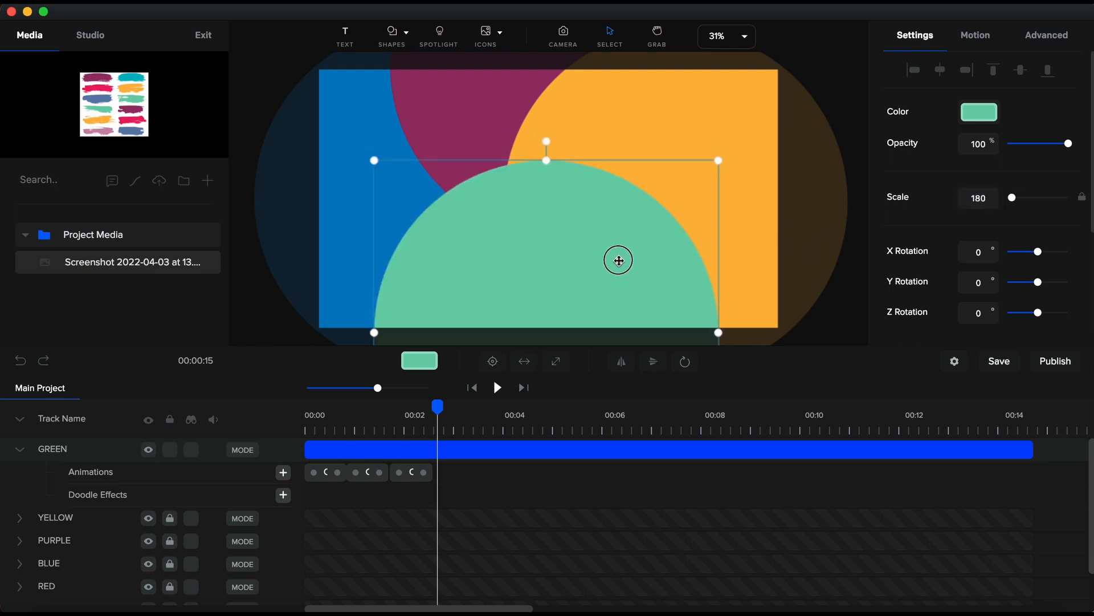
Collapse and unlock all tracks, and reorder the YELLOW track to sit directly below PURPLE.
{"action": "left_click", "coordinate": [21, 449]}
{"action": "left_click", "coordinate": [170, 419]}
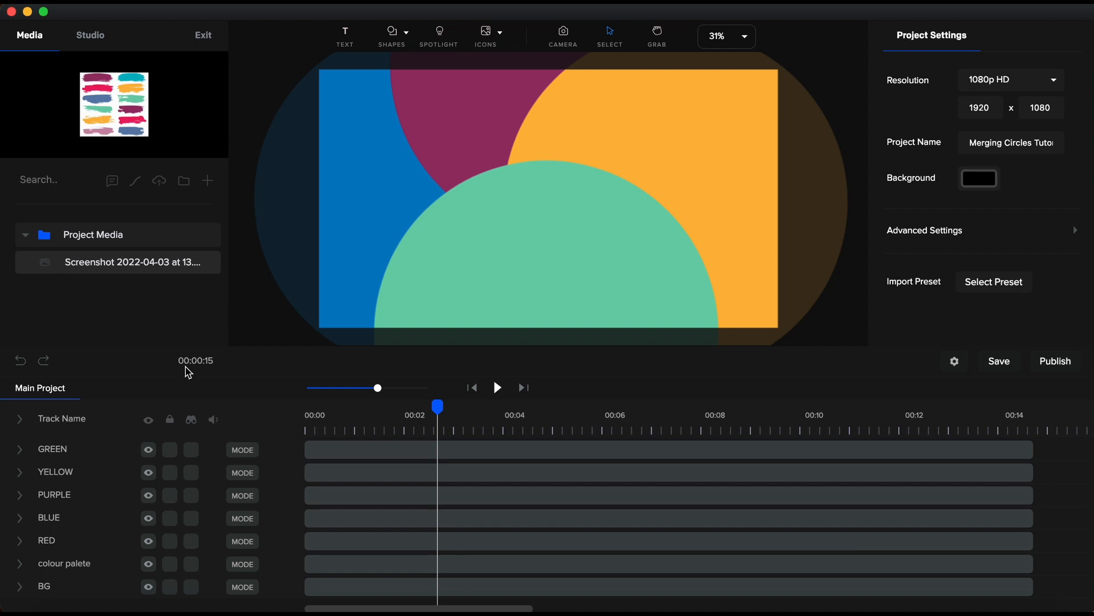
{"action": "left_click_drag", "start_coordinate": [64, 477], "coordinate": [60, 499]}
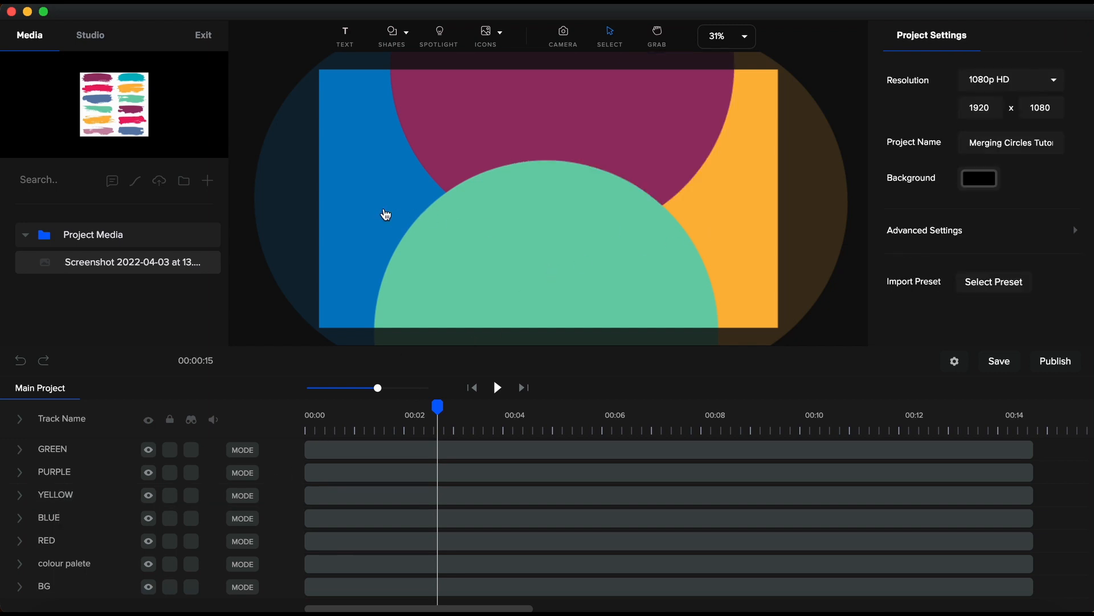
Center the green circle on the canvas and shift it straight down to cover the lower middle.
{"action": "left_click", "coordinate": [562, 258]}
{"action": "left_click", "coordinate": [493, 362]}
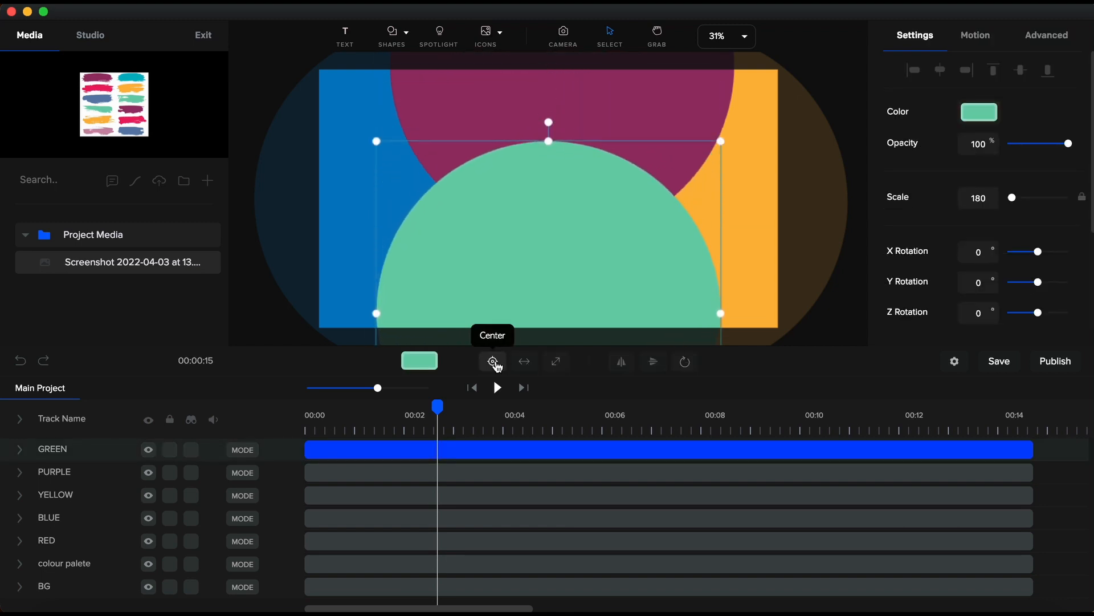
{"action": "key", "text": "shift+Down"}
{"action": "key", "text": "shift+Down"}
Center the purple circle on the canvas and shift it straight up to cover the upper middle behind the green circle.
{"action": "left_click", "coordinate": [507, 123]}
{"action": "left_click", "coordinate": [493, 365]}
{"action": "key", "text": "shift+Up"}
{"action": "key", "text": "shift+Up"}
{"action": "key", "text": "shift+Up"}
{"action": "key", "text": "shift+Up"}
{"action": "key", "text": "shift+Up"}
{"action": "key", "text": "shift+Up"}
{"action": "key", "text": "shift+Up"}
{"action": "key", "text": "shift+Up"}
{"action": "key", "text": "shift+Up"}
{"action": "key", "text": "shift+Up"}
{"action": "key", "text": "shift+Up"}
{"action": "key", "text": "shift+Up"}
{"action": "key", "text": "shift+Up"}
{"action": "key", "text": "shift+Up"}
{"action": "key", "text": "shift+Up"}
{"action": "key", "text": "shift+Up"}
{"action": "key", "text": "shift+Up"}
{"action": "key", "text": "shift+Up"}
{"action": "key", "text": "shift+Up"}
{"action": "key", "text": "shift+Up"}
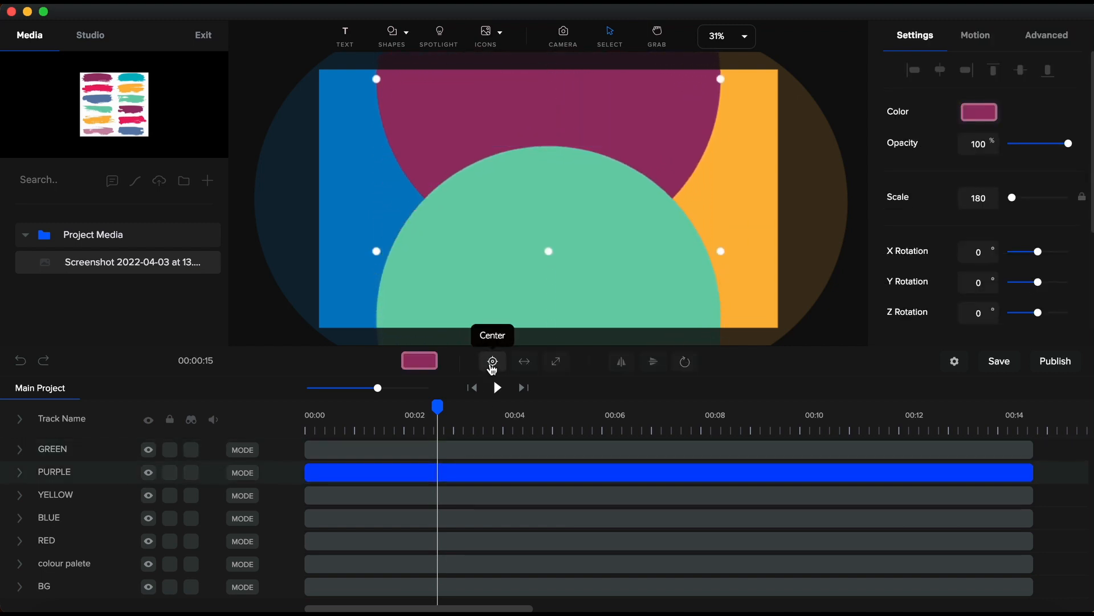
{"action": "key", "text": "shift+Up"}
{"action": "key", "text": "shift+Up"}
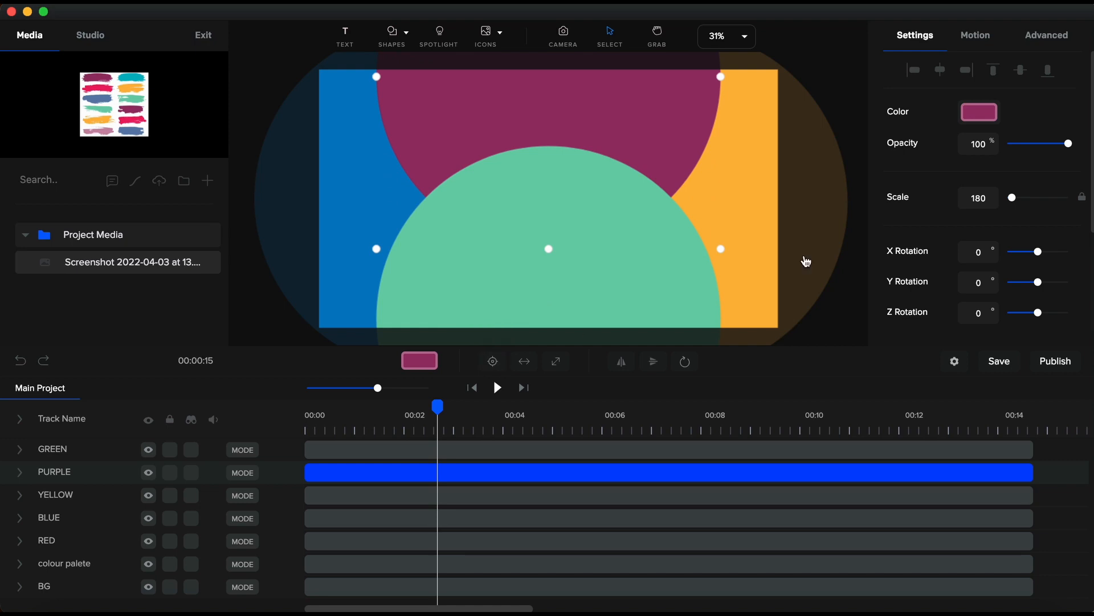
Play the animation from the start to just before the four-second mark.
{"action": "left_click", "coordinate": [308, 432]}
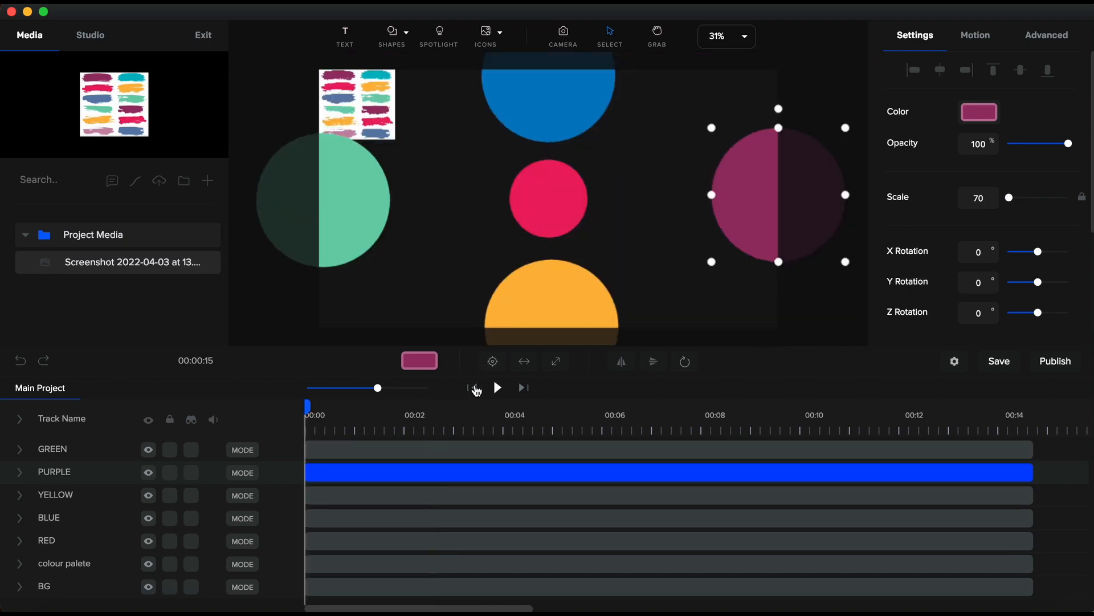
{"action": "key", "text": "space"}
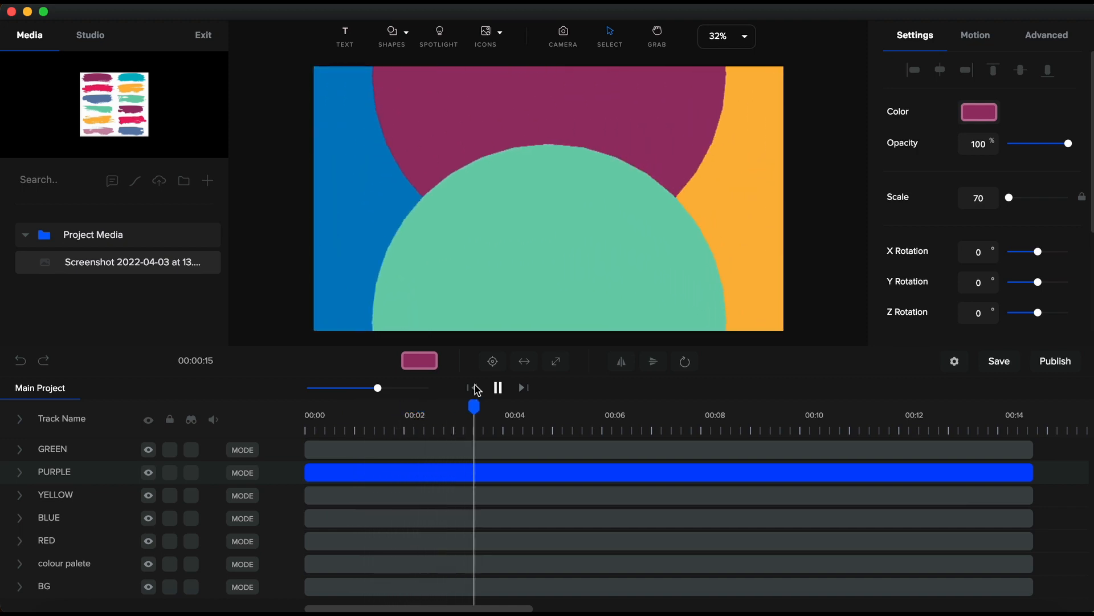
{"action": "key", "text": "space"}
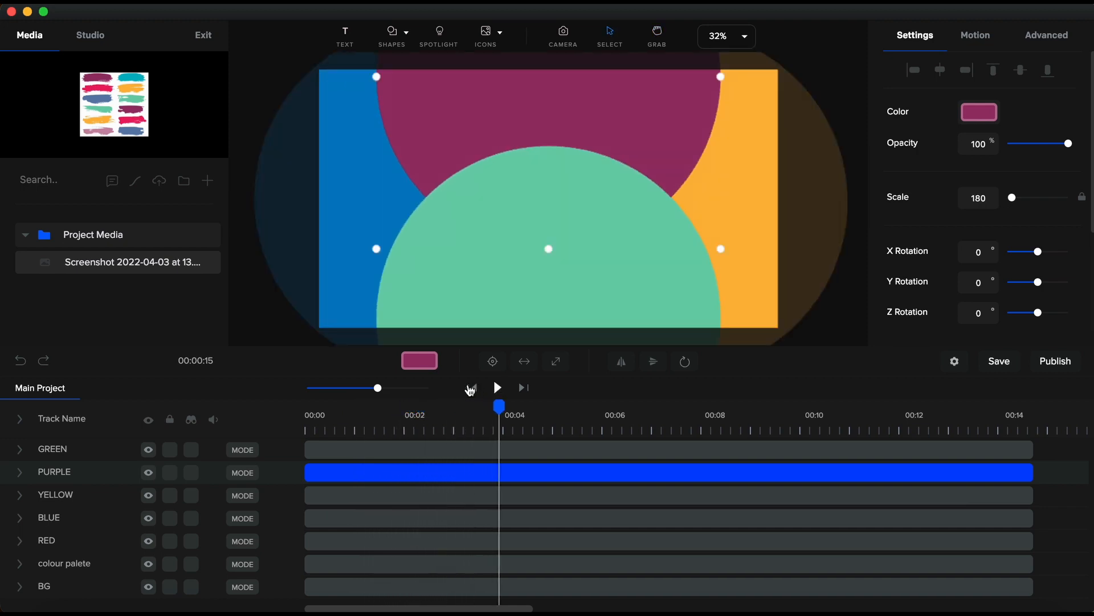
Expand all tracks and examine at high timeline zoom whether the animation blocks line up without gaps.
{"action": "left_click", "coordinate": [19, 423]}
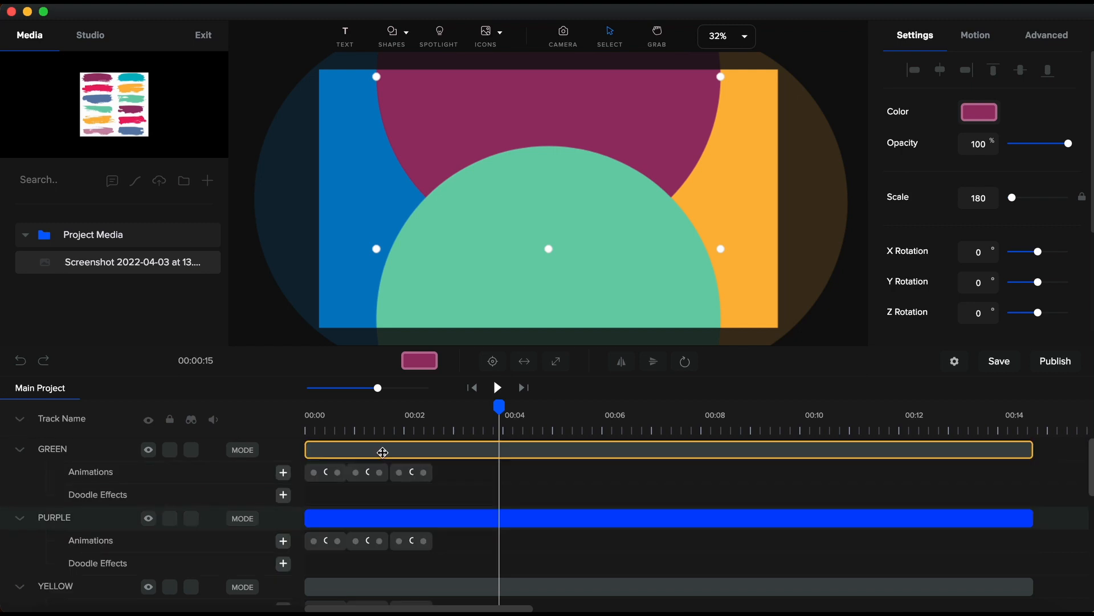
{"action": "left_click", "coordinate": [308, 433]}
{"action": "left_click_drag", "start_coordinate": [379, 390], "coordinate": [428, 387]}
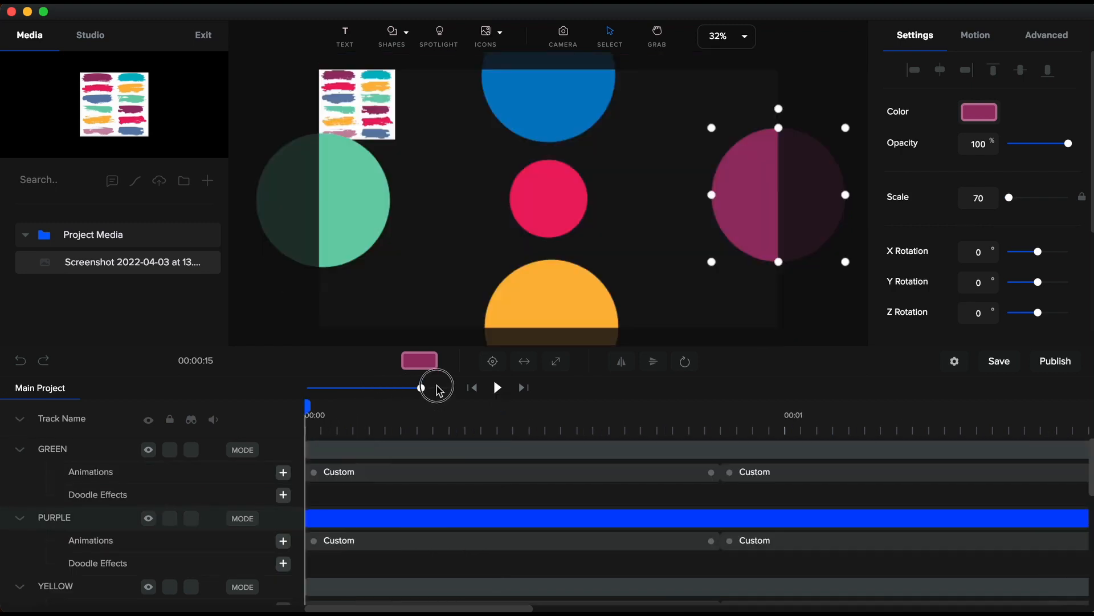
{"action": "scroll", "coordinate": [630, 487], "scroll_direction": "down", "scroll_amount": 1}
{"action": "scroll", "coordinate": [630, 487], "scroll_direction": "down", "scroll_amount": 6}
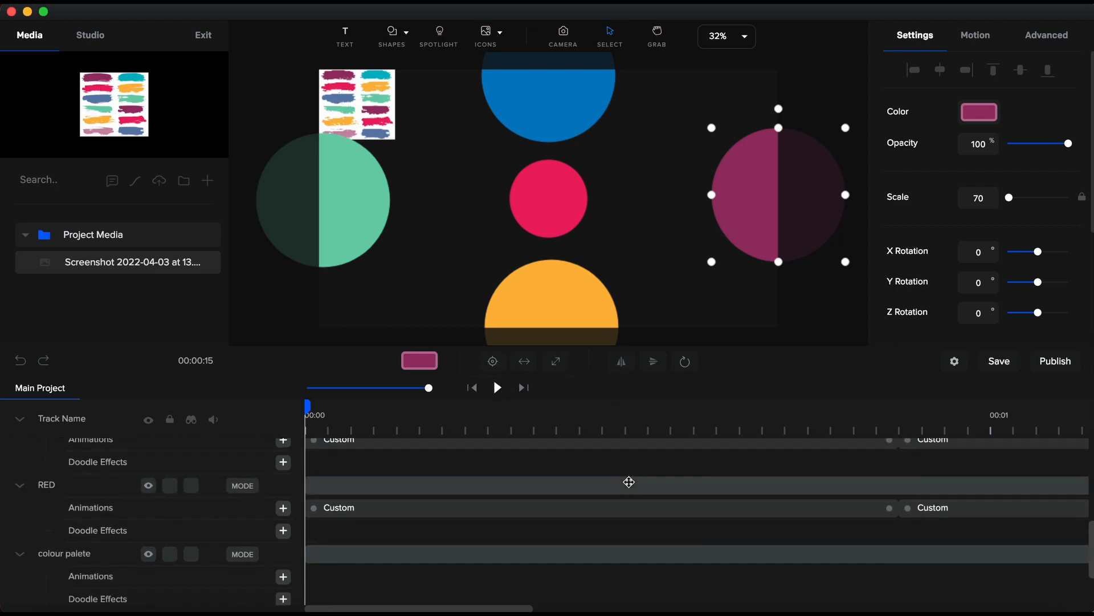
{"action": "scroll", "coordinate": [579, 516], "scroll_direction": "up", "scroll_amount": 8}
{"action": "left_click", "coordinate": [899, 434]}
{"action": "scroll", "coordinate": [875, 523], "scroll_direction": "right", "scroll_amount": 5}
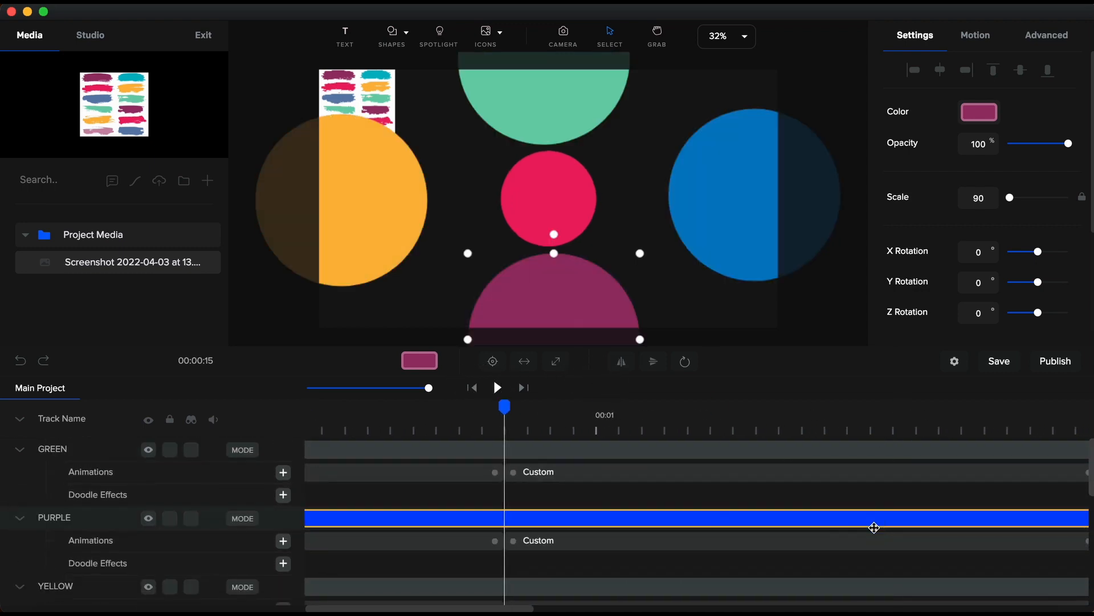
{"action": "scroll", "coordinate": [875, 523], "scroll_direction": "down", "scroll_amount": 5}
{"action": "scroll", "coordinate": [874, 523], "scroll_direction": "up", "scroll_amount": 5}
{"action": "scroll", "coordinate": [874, 524], "scroll_direction": "right", "scroll_amount": 3}
{"action": "scroll", "coordinate": [873, 527], "scroll_direction": "right", "scroll_amount": 3}
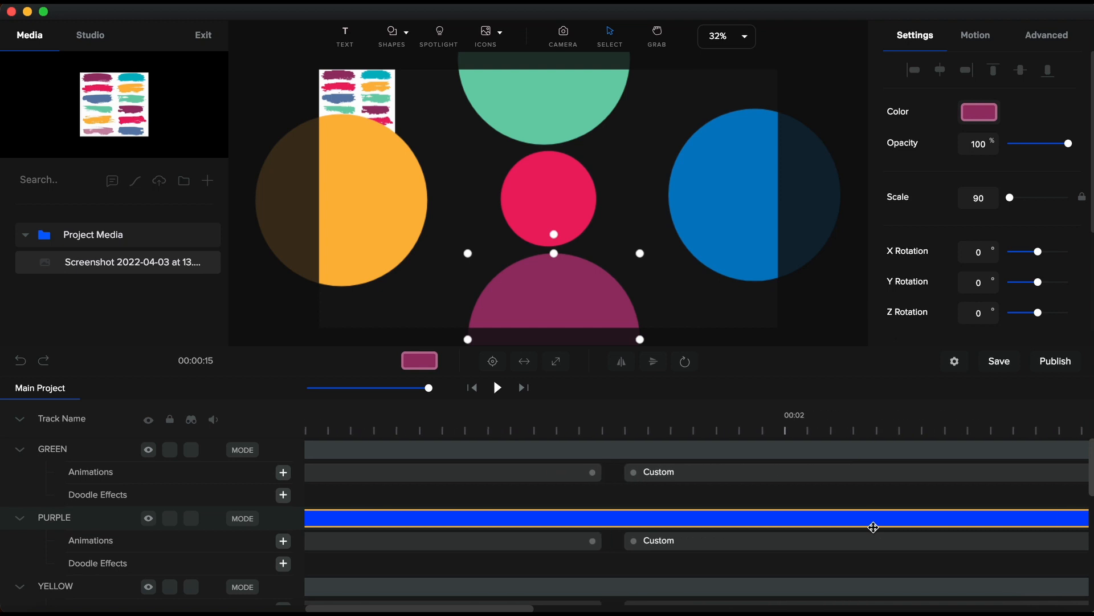
Place the playhead at the end of the second animations and move the outer circles' third animations back to start there.
{"action": "left_click", "coordinate": [603, 430]}
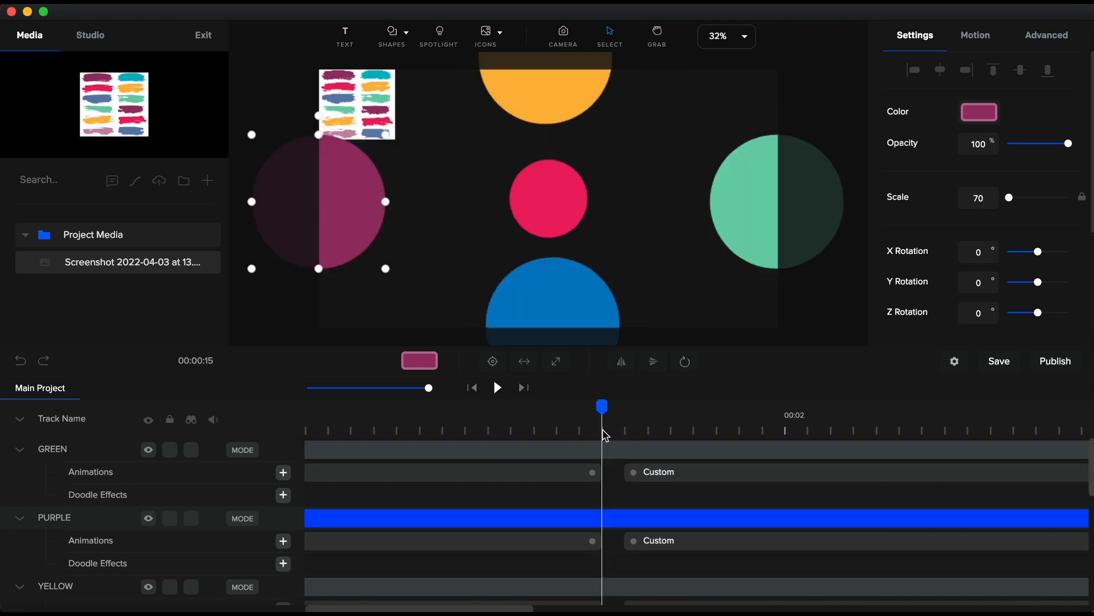
{"action": "left_click_drag", "start_coordinate": [706, 479], "coordinate": [668, 480]}
{"action": "left_click_drag", "start_coordinate": [700, 546], "coordinate": [659, 530]}
{"action": "scroll", "coordinate": [679, 552], "scroll_direction": "down", "scroll_amount": 1}
{"action": "scroll", "coordinate": [658, 528], "scroll_direction": "down", "scroll_amount": 2}
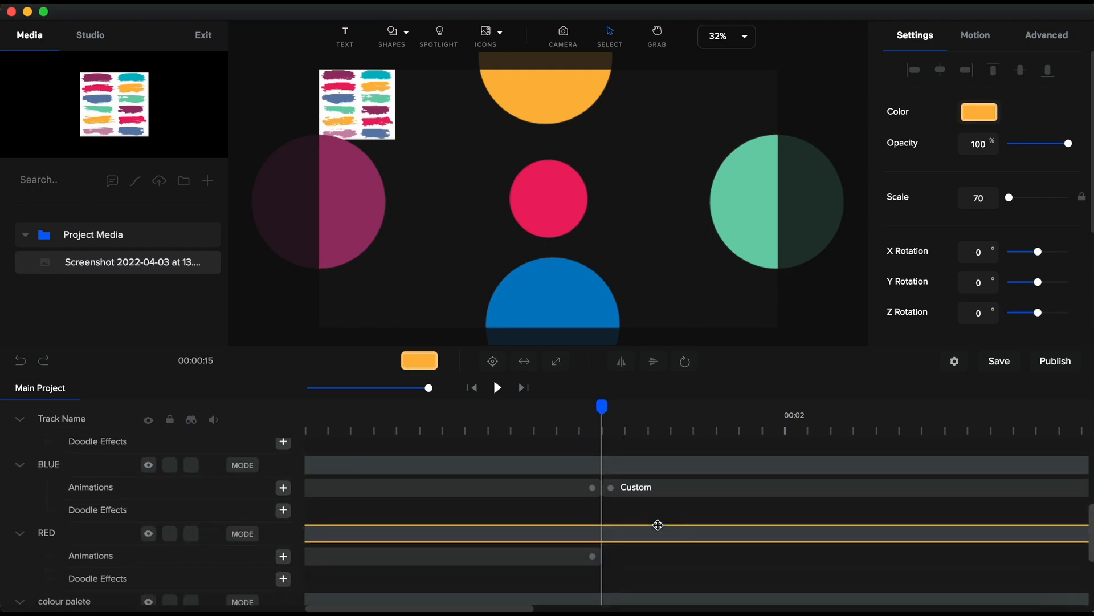
{"action": "scroll", "coordinate": [658, 524], "scroll_direction": "up", "scroll_amount": 3}
{"action": "scroll", "coordinate": [658, 524], "scroll_direction": "right", "scroll_amount": 5}
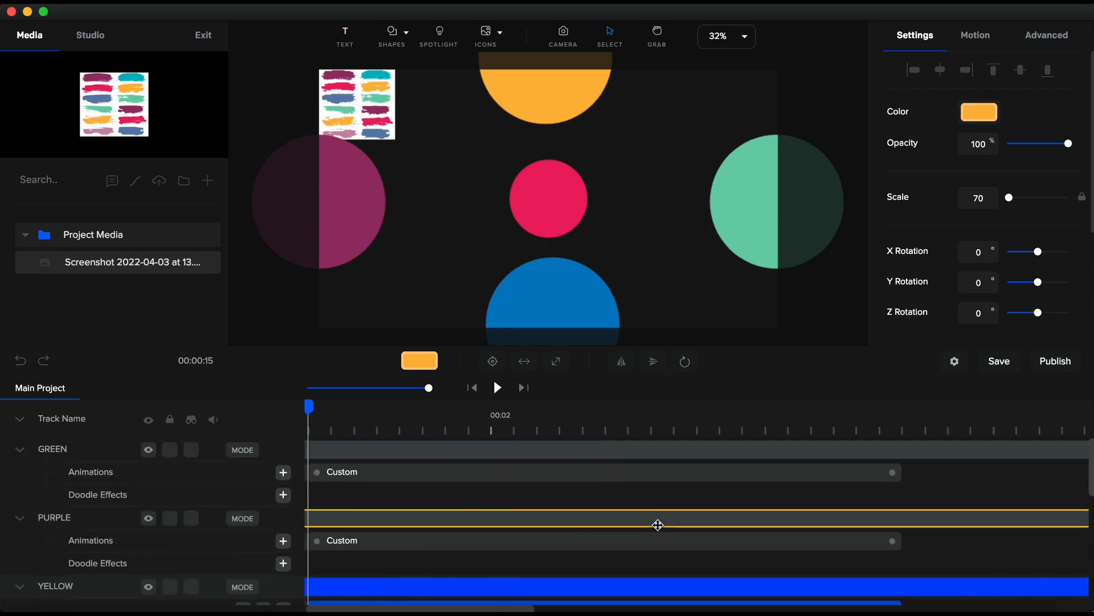
{"action": "scroll", "coordinate": [658, 524], "scroll_direction": "down", "scroll_amount": 4}
{"action": "scroll", "coordinate": [658, 525], "scroll_direction": "up", "scroll_amount": 4}
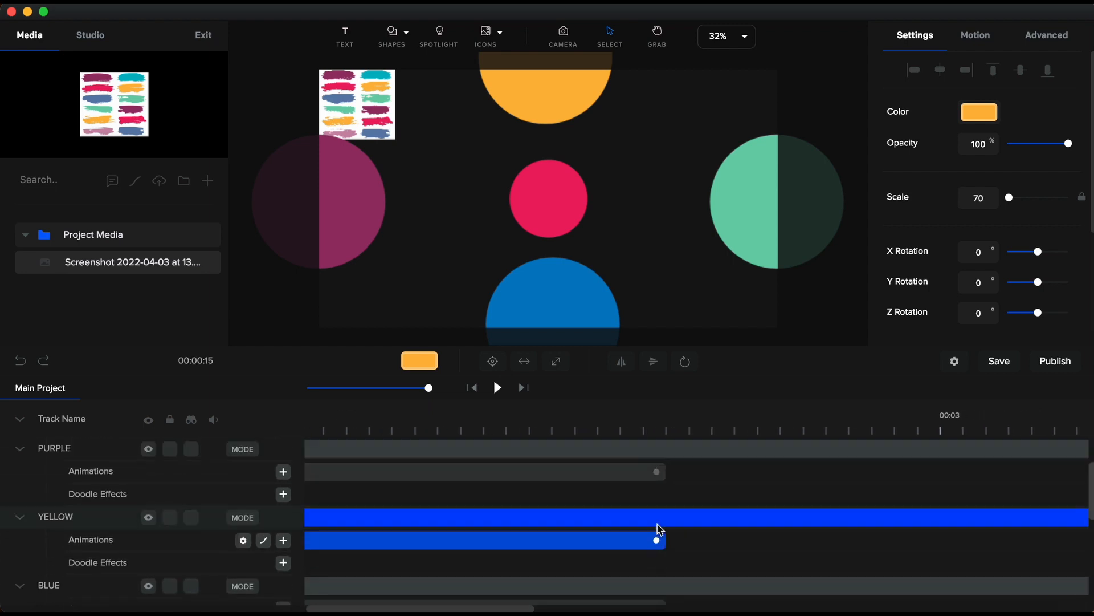
Zoom the timeline out, collapse all tracks and return the playhead to the start.
{"action": "scroll", "coordinate": [659, 525], "scroll_direction": "left", "scroll_amount": 8}
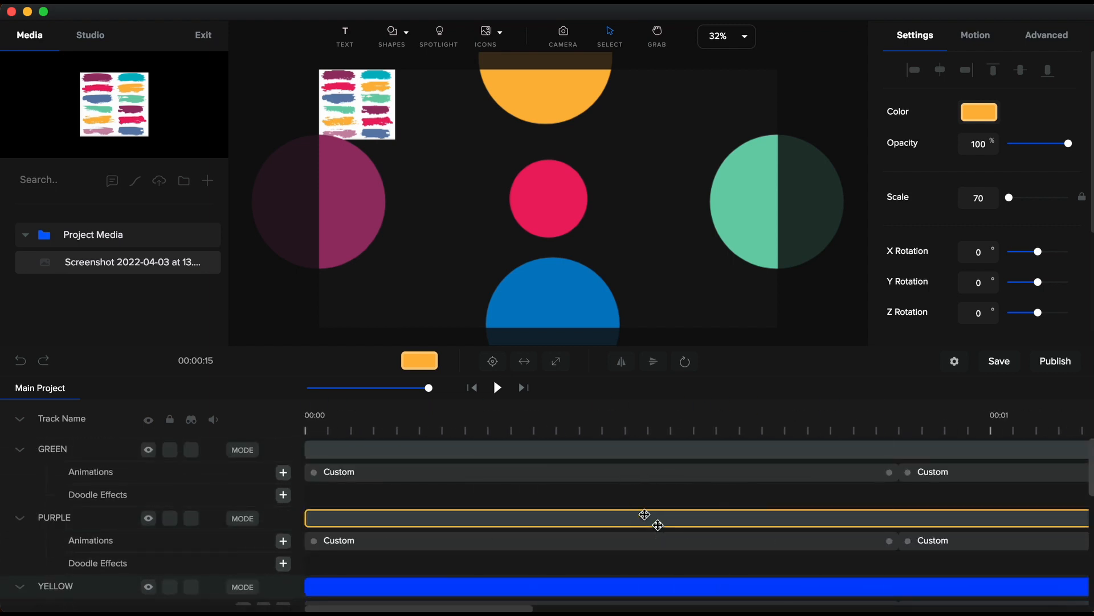
{"action": "left_click_drag", "start_coordinate": [430, 387], "coordinate": [391, 387]}
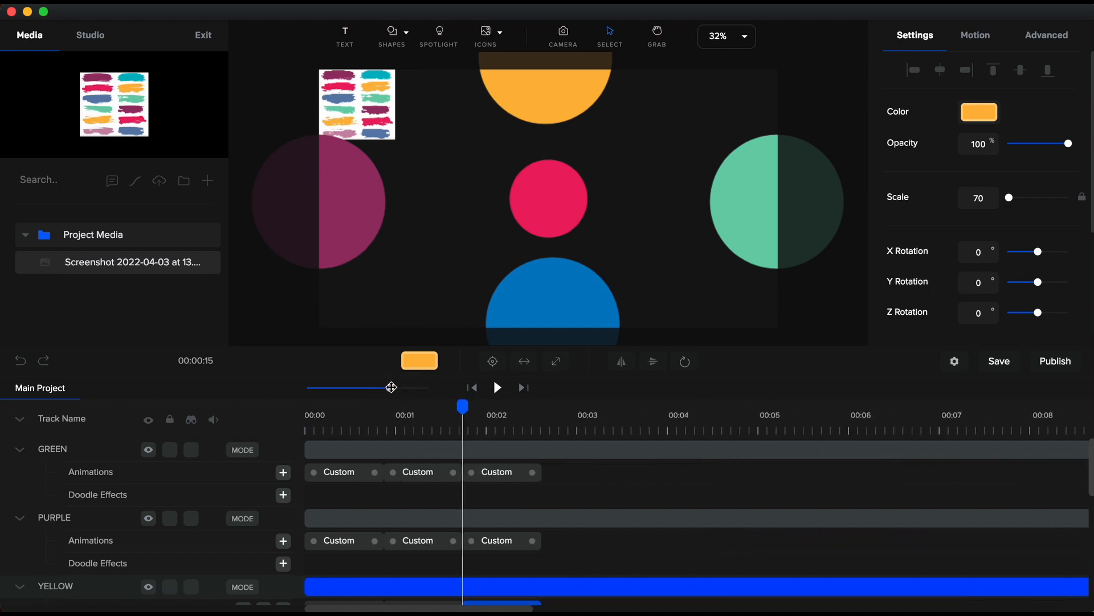
{"action": "left_click", "coordinate": [21, 420]}
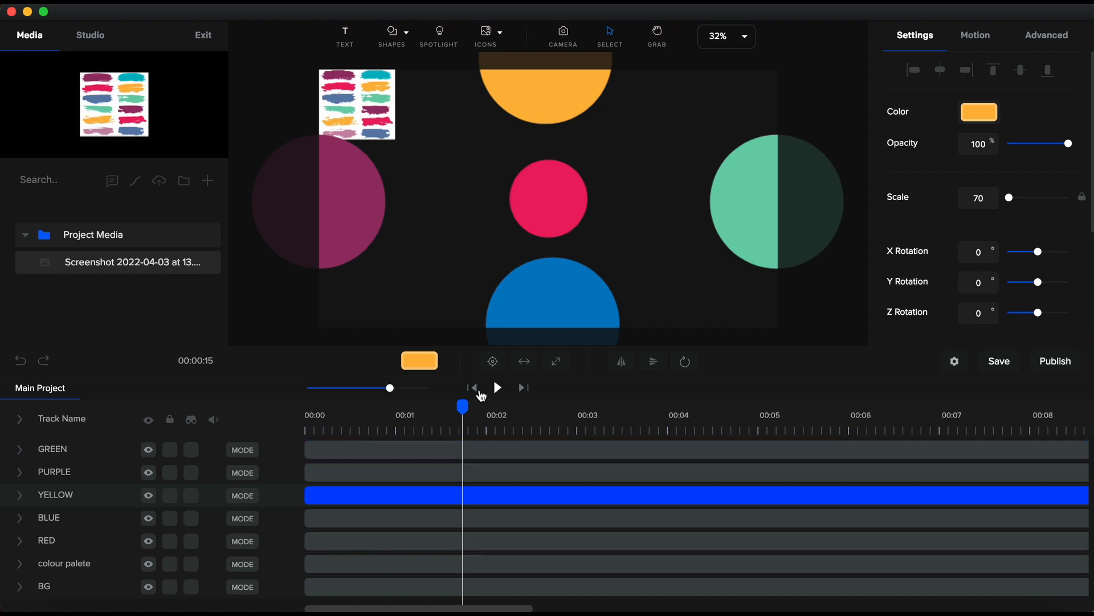
{"action": "left_click", "coordinate": [474, 388]}
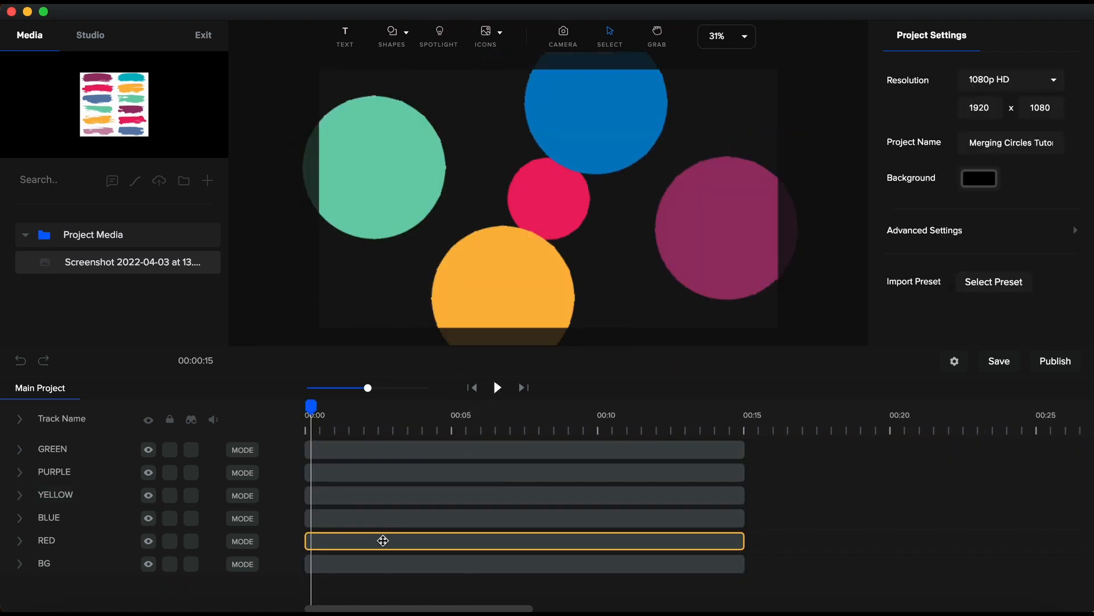
Duplicate the five circle tracks from RED up to GREEN, leaving out the BG track.
{"action": "left_click", "coordinate": [383, 540]}
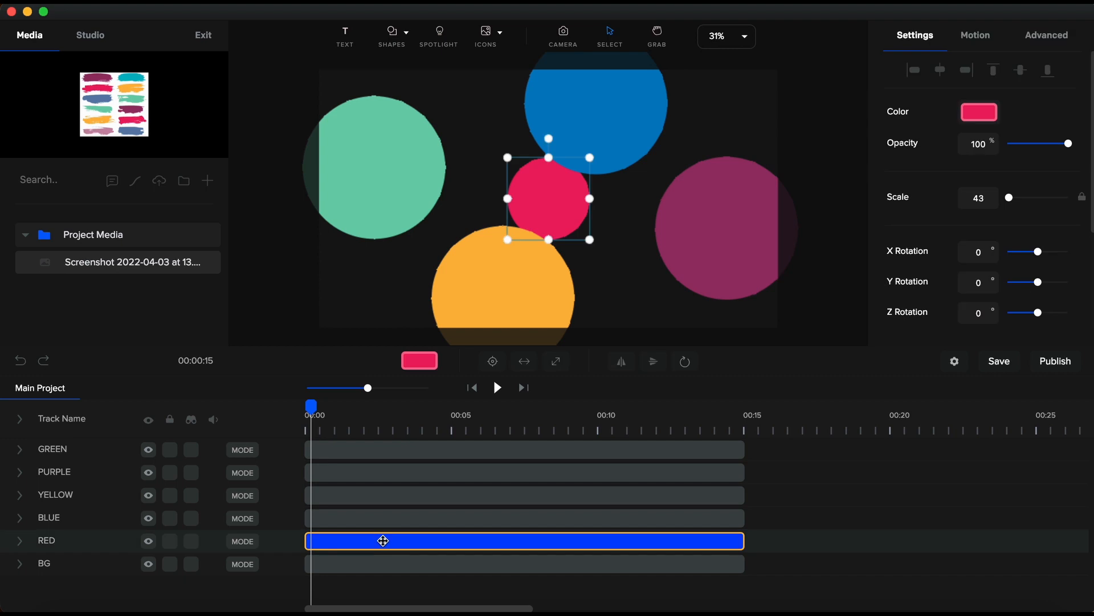
{"action": "left_click", "coordinate": [386, 451], "text": "shift"}
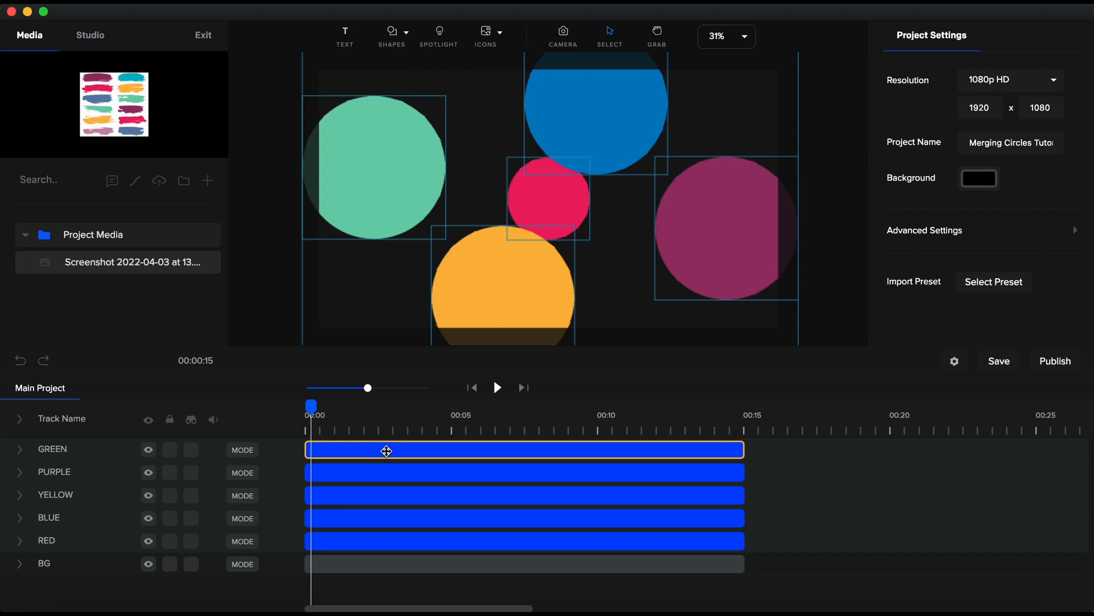
{"action": "key", "text": "super+d"}
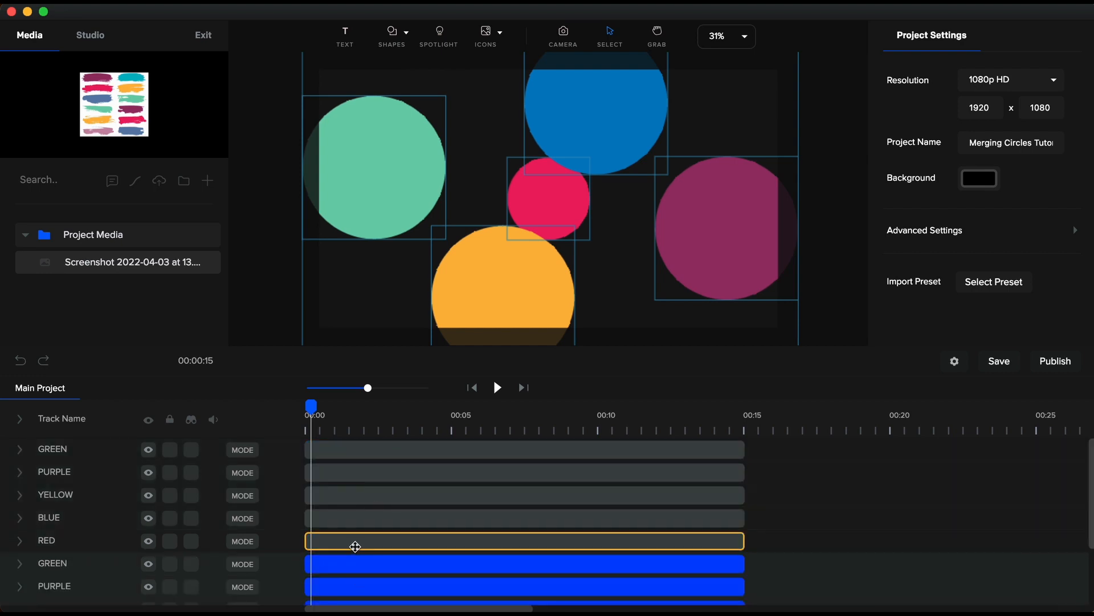
Rename the duplicated RED and BLUE tracks in the upper set as RED2 and BLUE2.
{"action": "left_click", "coordinate": [56, 542]}
{"action": "double_click", "coordinate": [56, 542]}
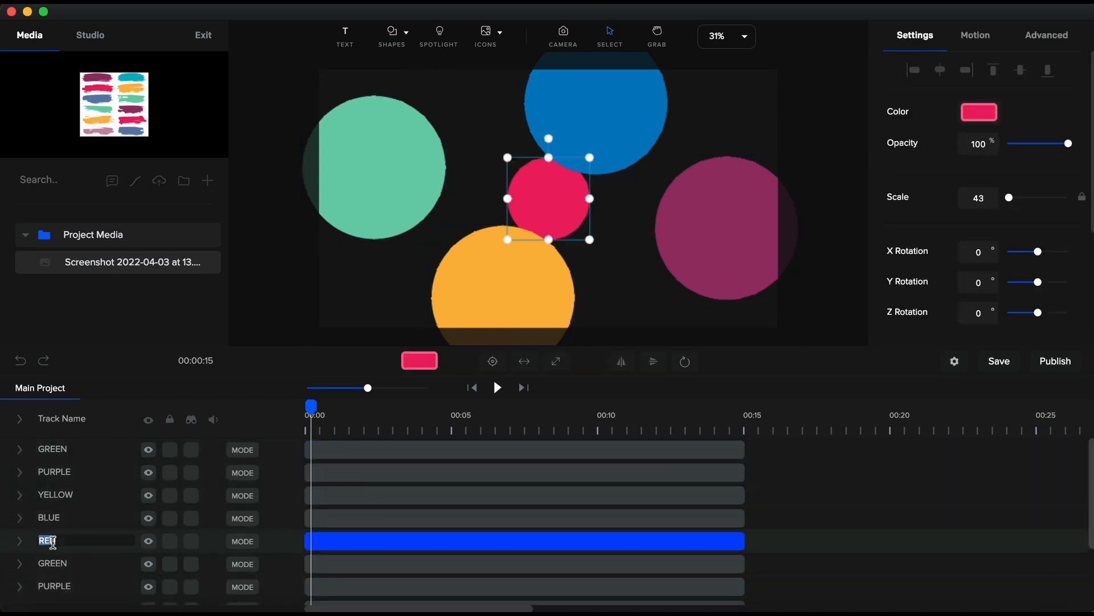
{"action": "type", "text": "R"}
{"action": "key", "text": "Return"}
{"action": "double_click", "coordinate": [48, 519]}
{"action": "type", "text": "B"}
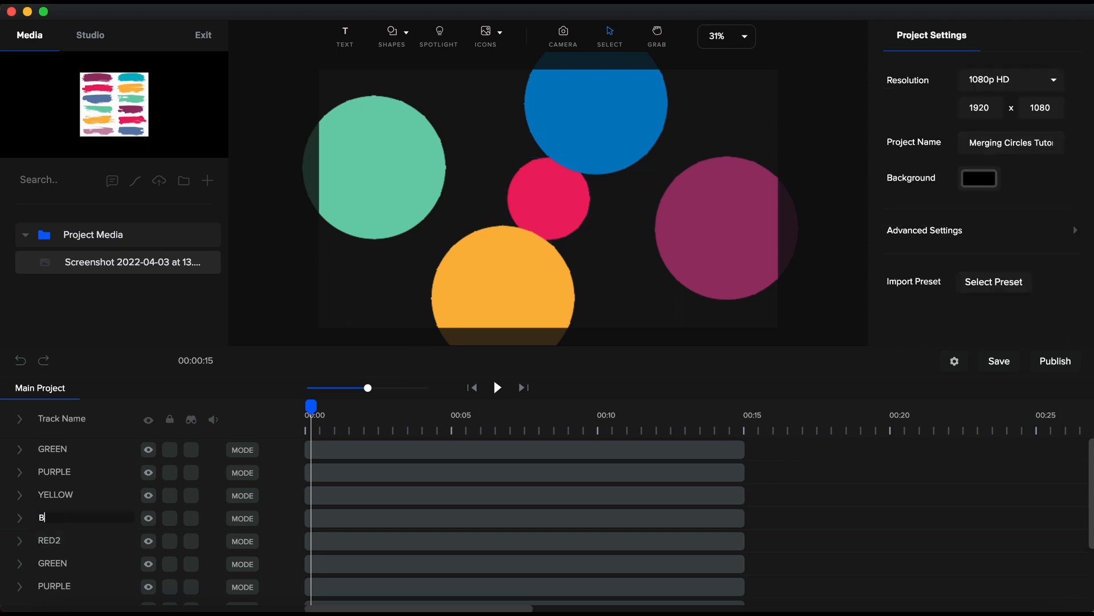
{"action": "type", "text": "LUE2"}
{"action": "key", "text": "Return"}
Rename the upper YELLOW, PURPLE and GREEN tracks as YELLOW2, PURPLE2 and GREEN2.
{"action": "double_click", "coordinate": [55, 495]}
{"action": "type", "text": "YELLOW2"}
{"action": "key", "text": "Return"}
{"action": "double_click", "coordinate": [55, 473]}
{"action": "type", "text": "PURPLE2"}
{"action": "key", "text": "Return"}
{"action": "double_click", "coordinate": [54, 450]}
{"action": "type", "text": "GREEN2"}
{"action": "key", "text": "Return"}
Move the playhead from the start to the moment where the blue circle overlaps the red one.
{"action": "scroll", "coordinate": [433, 419], "scroll_direction": "down", "scroll_amount": 1}
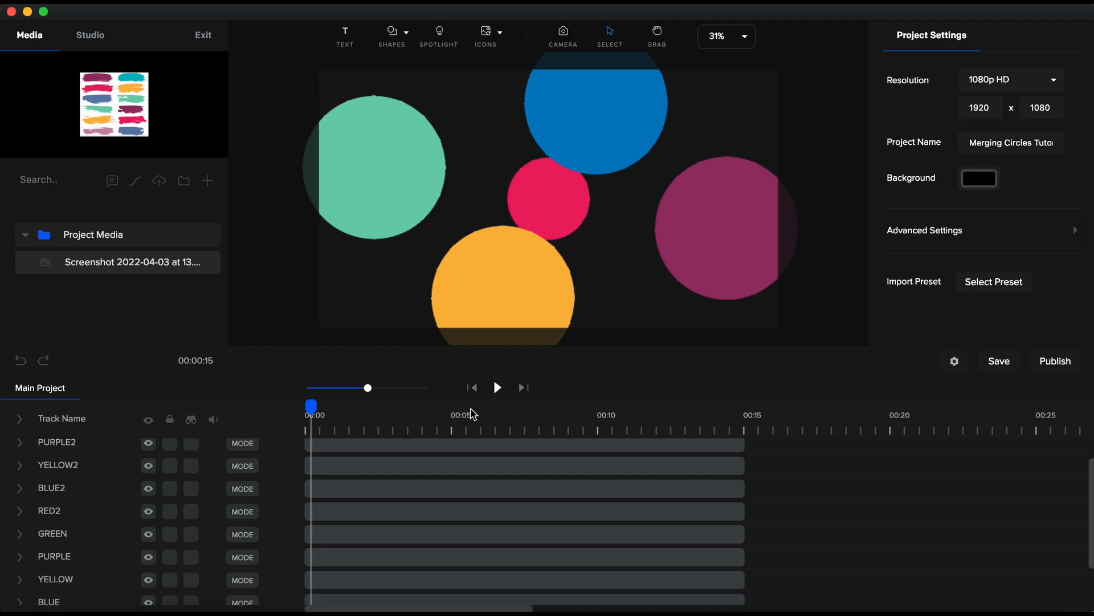
{"action": "left_click", "coordinate": [472, 389]}
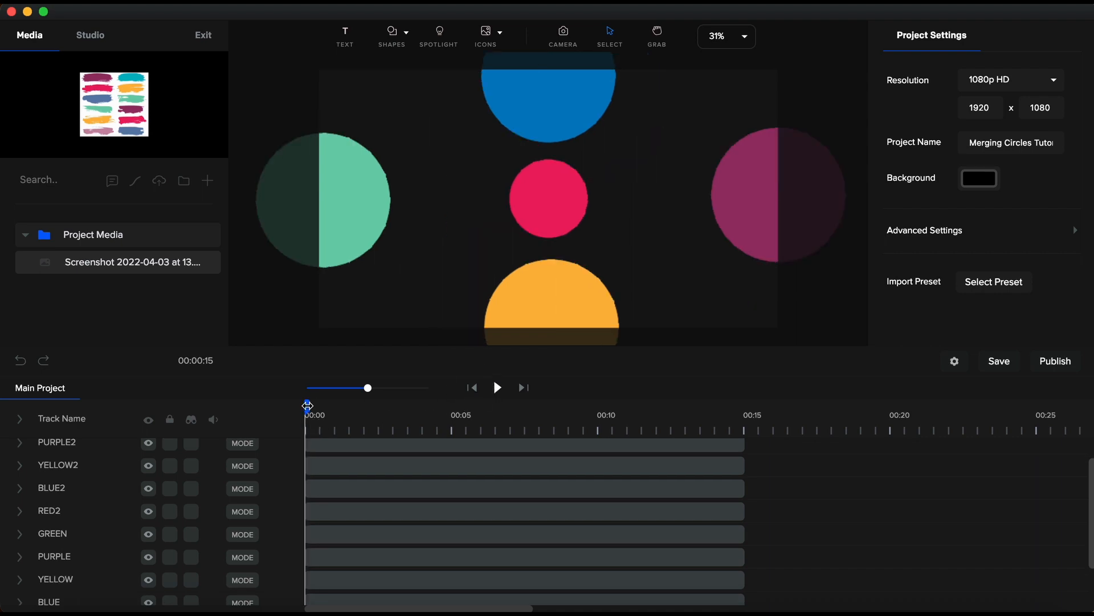
{"action": "left_click_drag", "start_coordinate": [308, 405], "coordinate": [311, 406]}
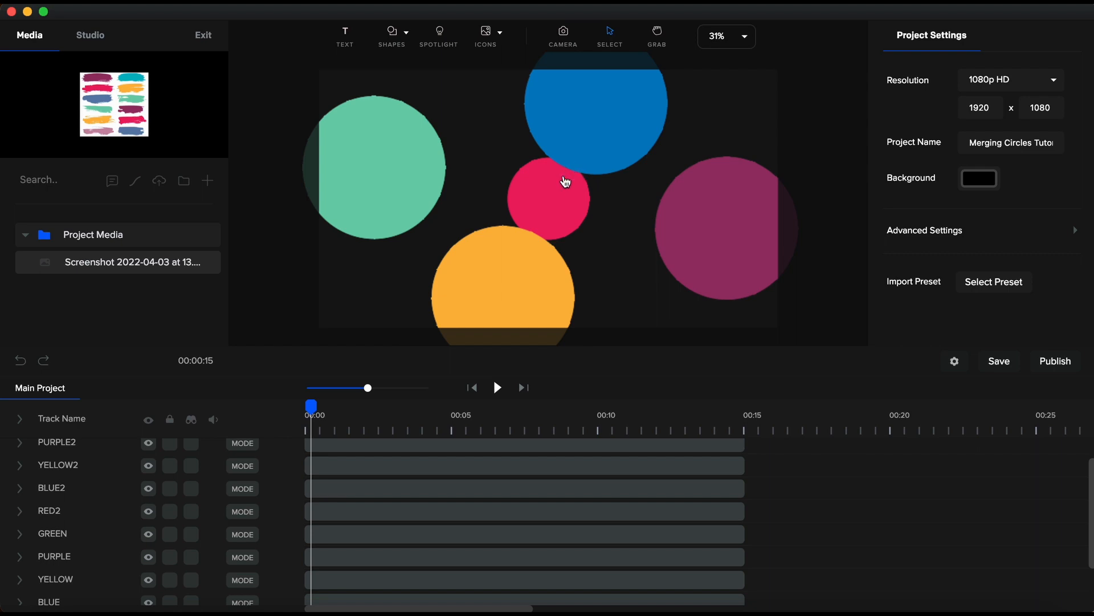
Mask the RED2 track with BLUE2 and collapse the RED2 track.
{"action": "left_click", "coordinate": [50, 518]}
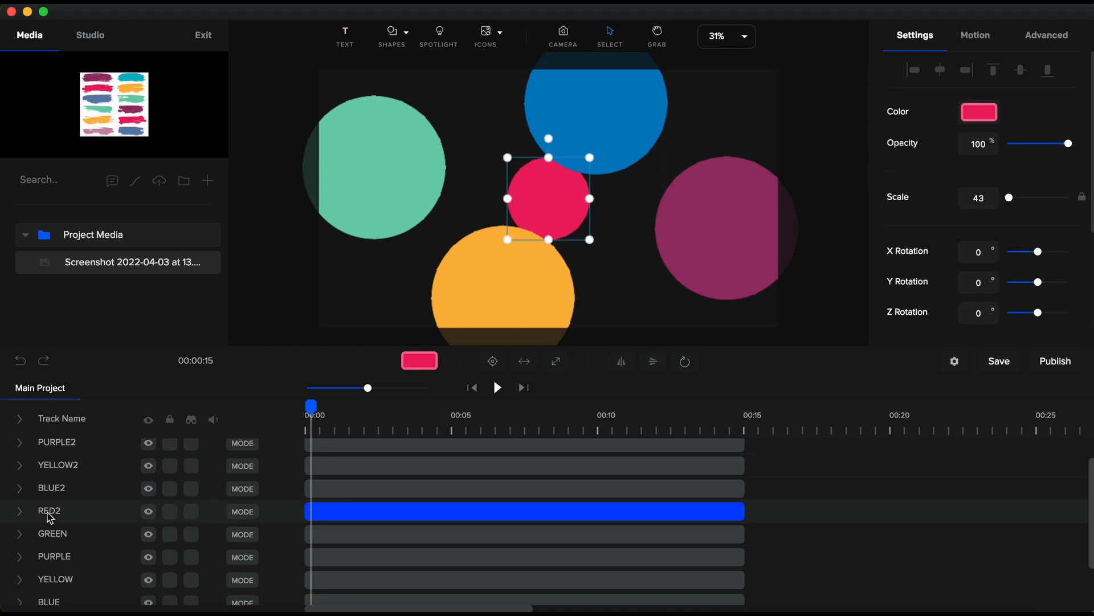
{"action": "right_click", "coordinate": [346, 514]}
{"action": "mouse_move", "coordinate": [390, 506]}
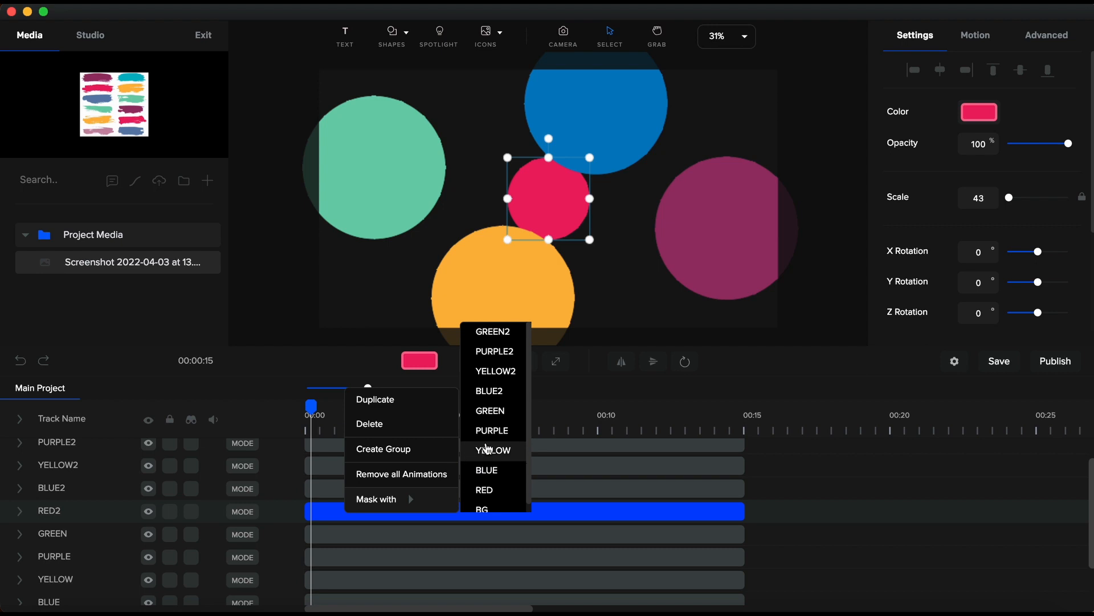
{"action": "left_click", "coordinate": [490, 391]}
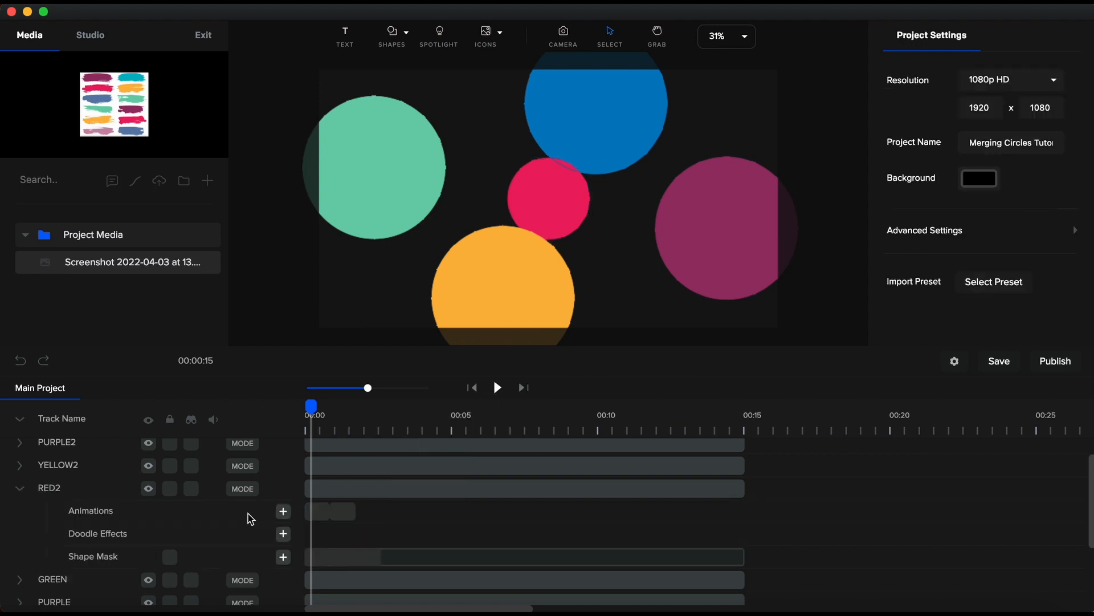
{"action": "left_click", "coordinate": [20, 490]}
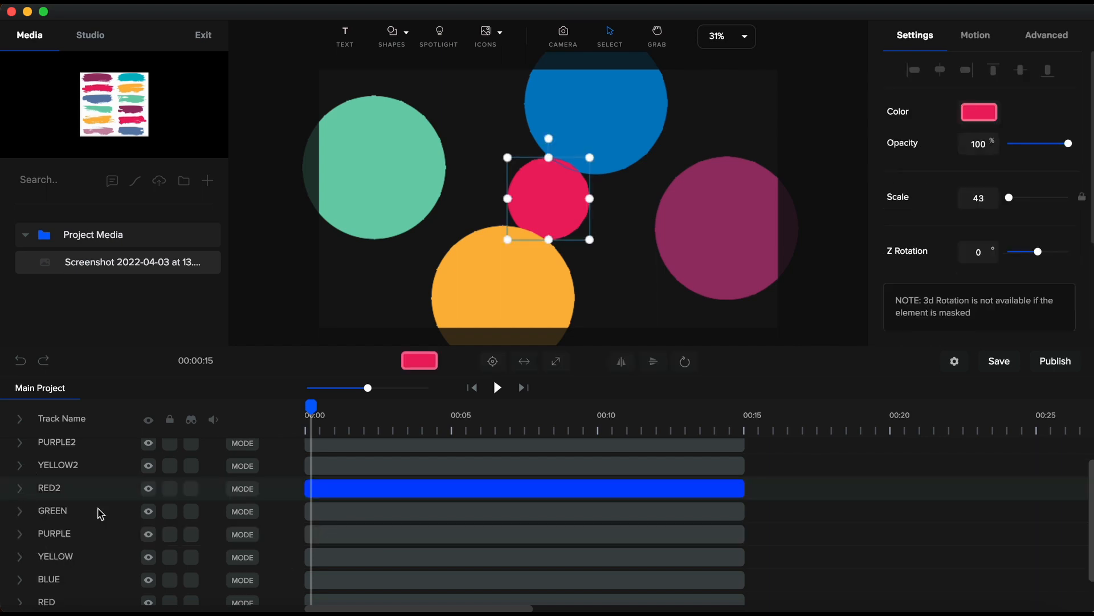
Set the masked RED2 circle's colour to the salmon favourite #F7816E.
{"action": "left_click", "coordinate": [348, 486]}
{"action": "left_click", "coordinate": [980, 112]}
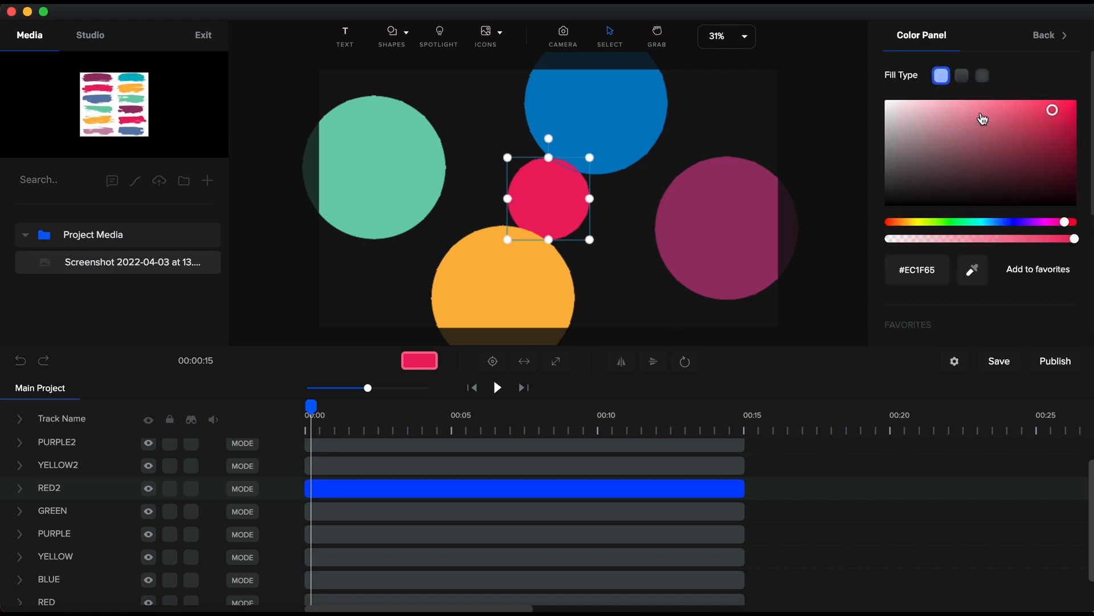
{"action": "scroll", "coordinate": [985, 175], "scroll_direction": "down", "scroll_amount": 5}
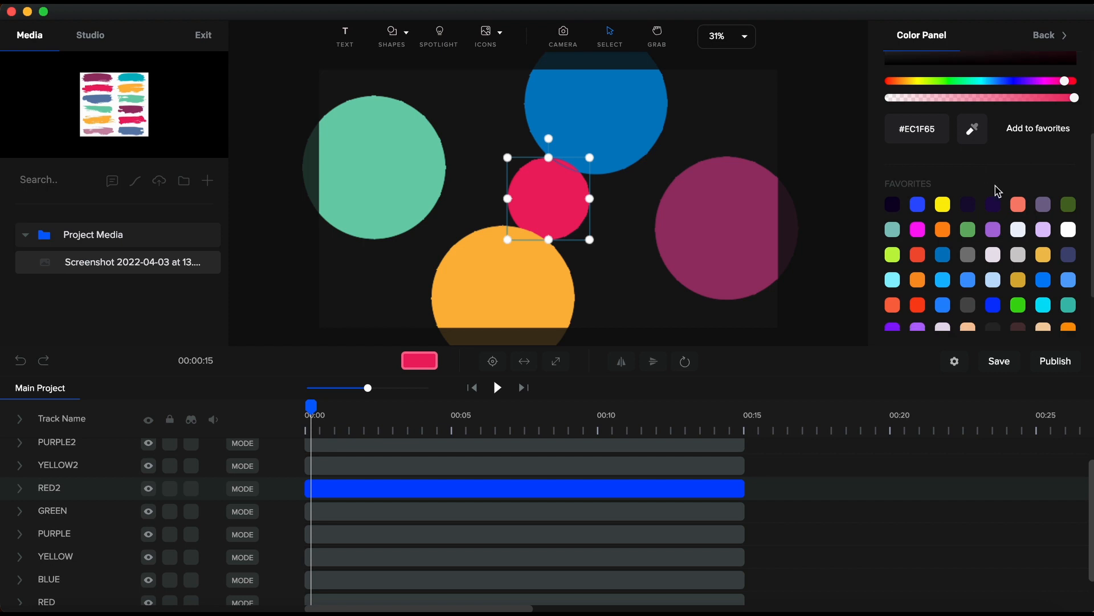
{"action": "left_click", "coordinate": [1019, 204]}
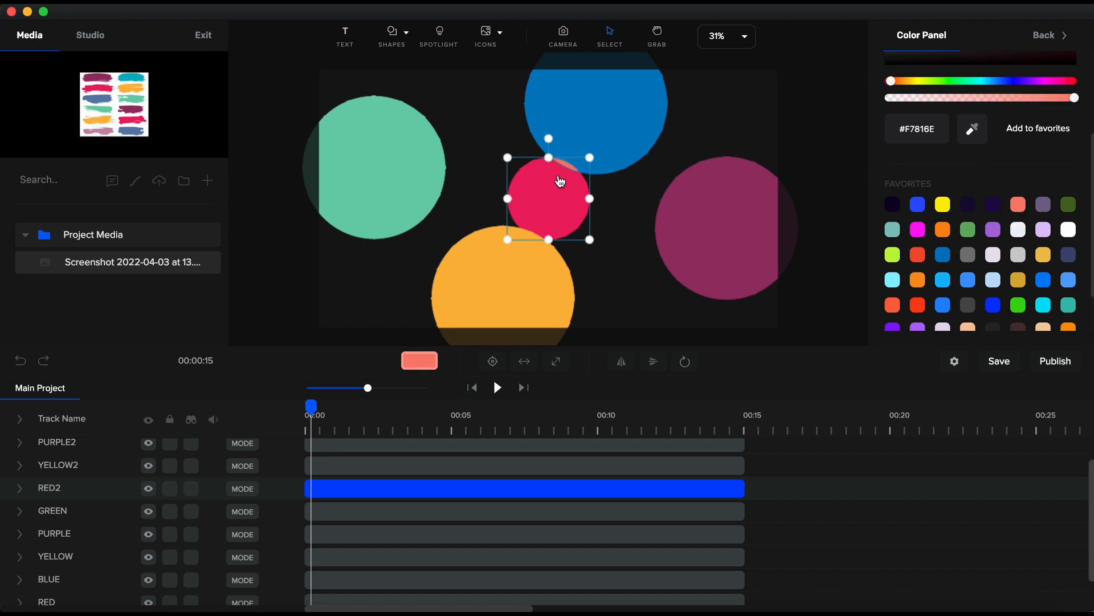
Examine up close and by scrubbing the first frames how the salmon overlap follows the blue and red circles.
{"action": "scroll", "coordinate": [560, 179], "scroll_direction": "up", "scroll_amount": 5}
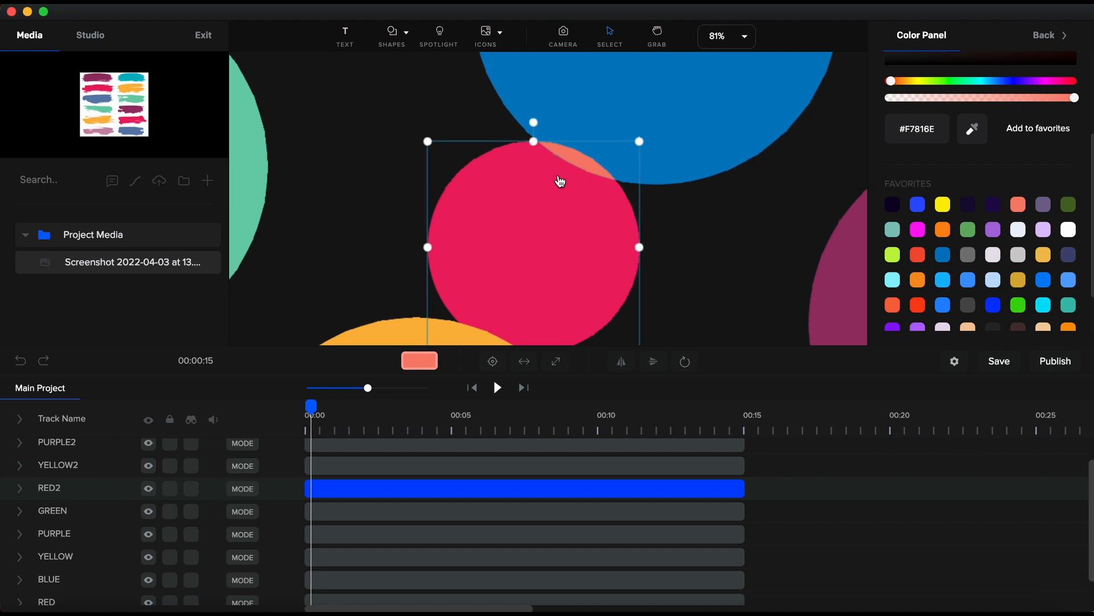
{"action": "scroll", "coordinate": [559, 179], "scroll_direction": "down", "scroll_amount": 1}
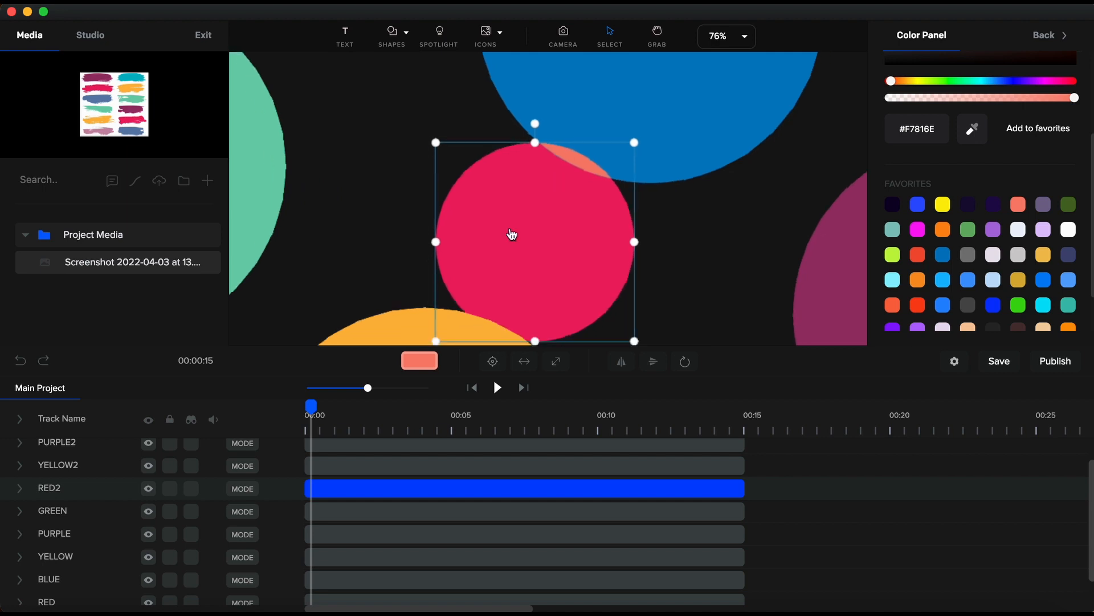
{"action": "left_click", "coordinate": [312, 407]}
{"action": "left_click_drag", "start_coordinate": [311, 406], "coordinate": [308, 407]}
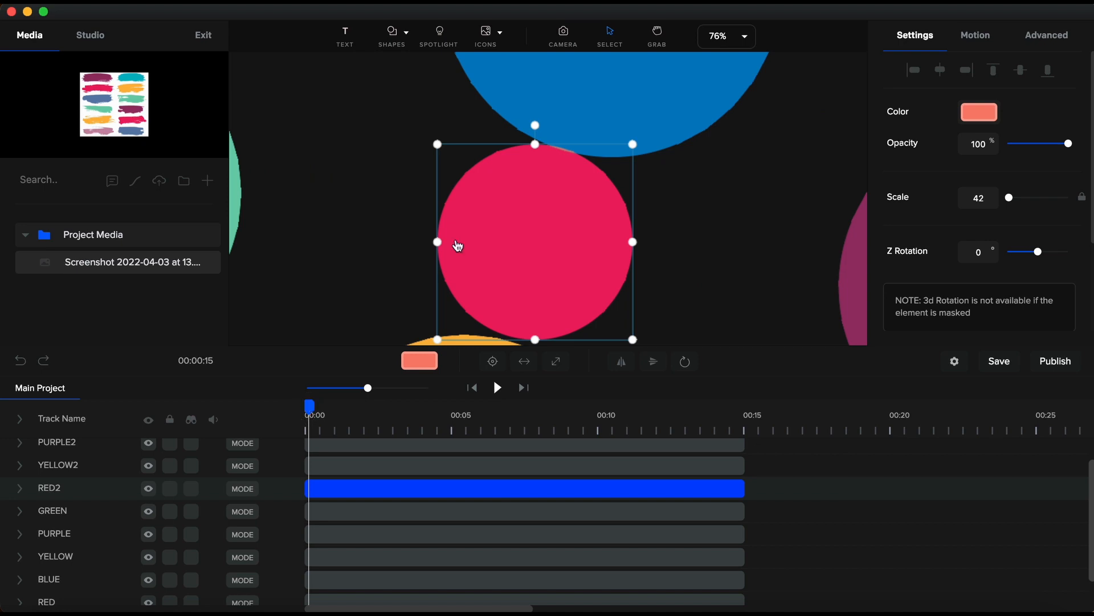
{"action": "left_click", "coordinate": [723, 38]}
{"action": "left_click", "coordinate": [728, 69]}
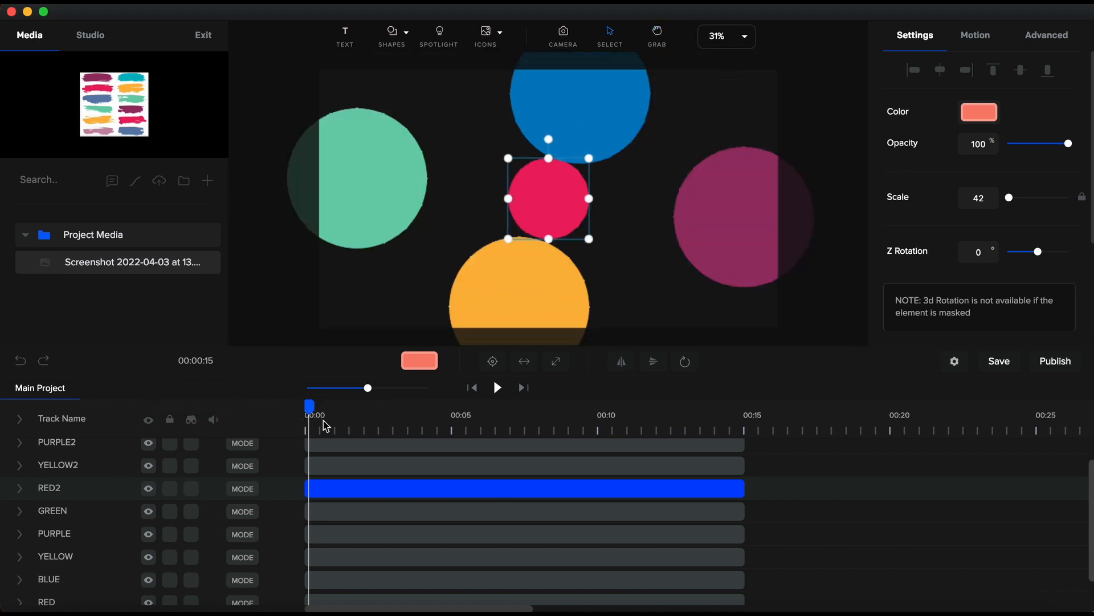
{"action": "left_click_drag", "start_coordinate": [308, 407], "coordinate": [312, 408]}
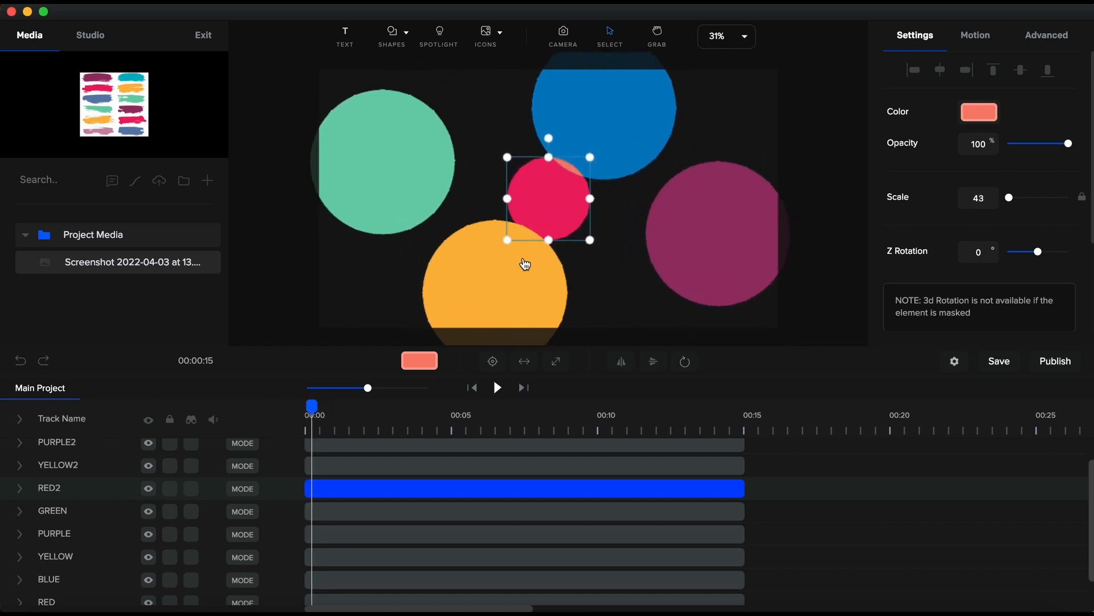
Duplicate the original RED track, name the copy RED2 and move it directly below the masked RED2 track.
{"action": "scroll", "coordinate": [117, 546], "scroll_direction": "down", "scroll_amount": 1}
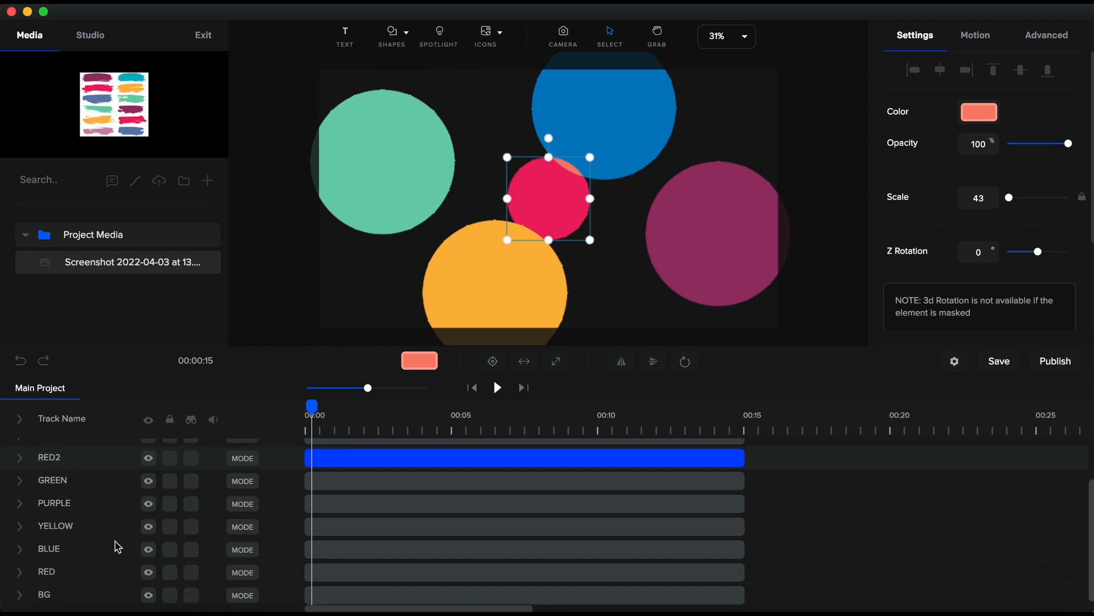
{"action": "left_click", "coordinate": [55, 574]}
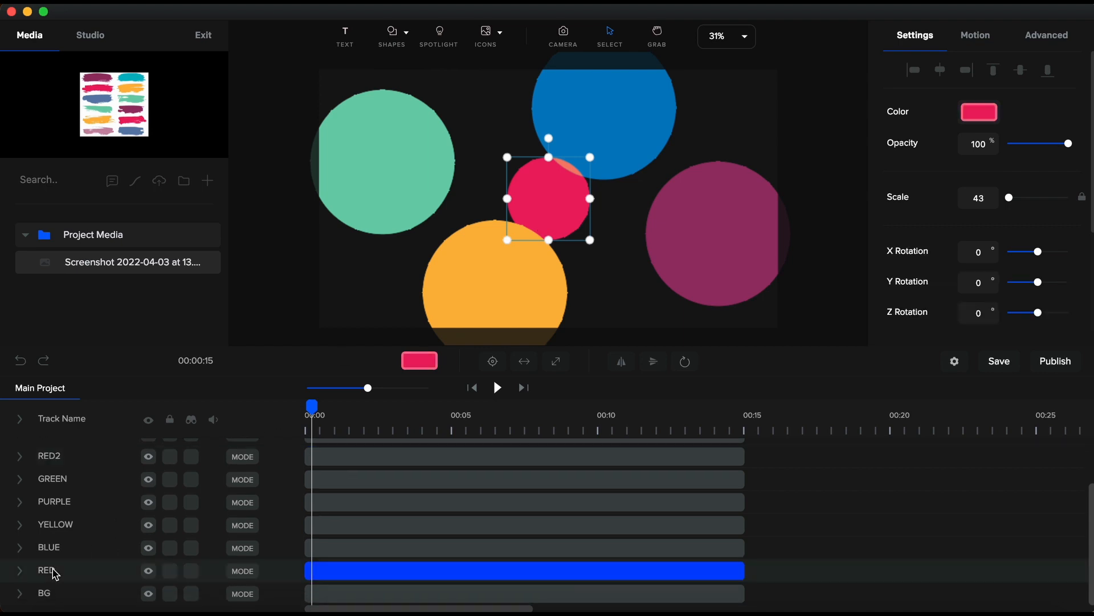
{"action": "double_click", "coordinate": [51, 572]}
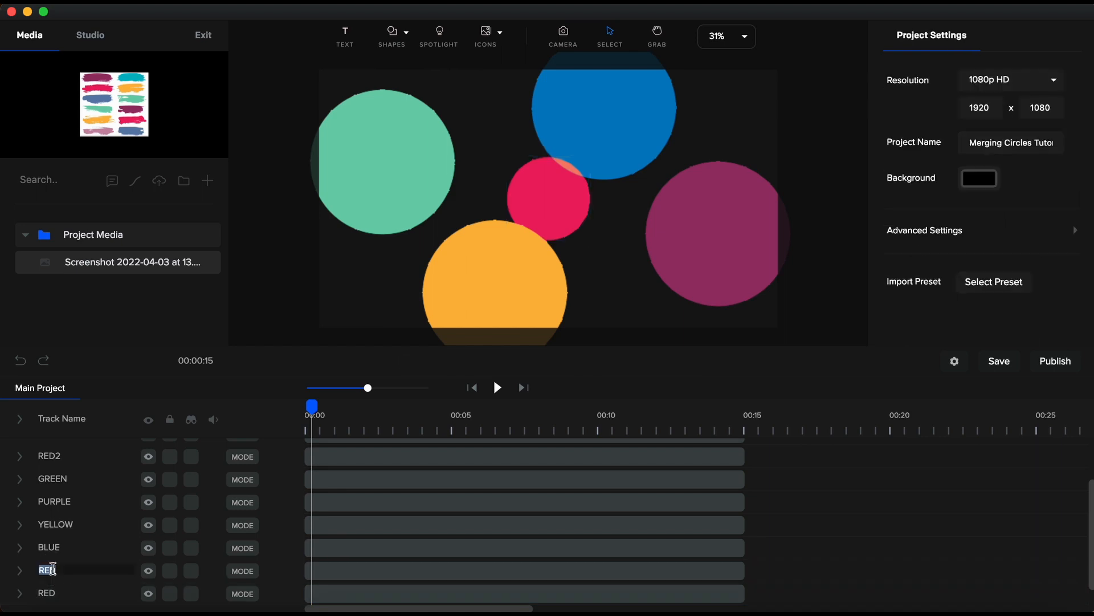
{"action": "left_click_drag", "start_coordinate": [57, 573], "coordinate": [66, 489]}
{"action": "left_click_drag", "start_coordinate": [56, 528], "coordinate": [51, 501]}
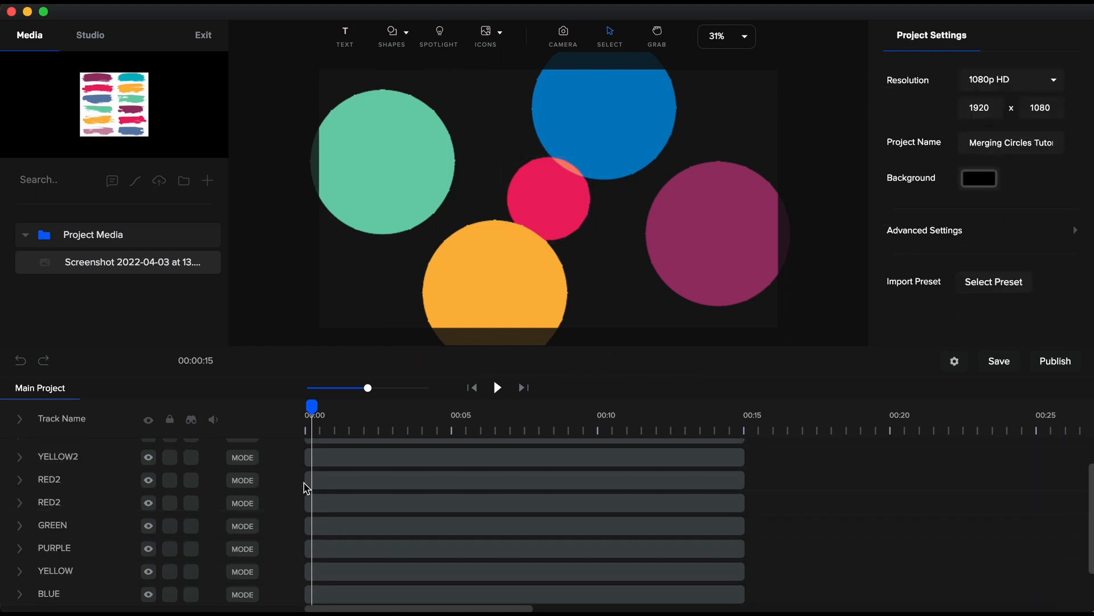
Rename the salmon-coloured masked RED2 track as CREAM.
{"action": "left_click", "coordinate": [342, 482]}
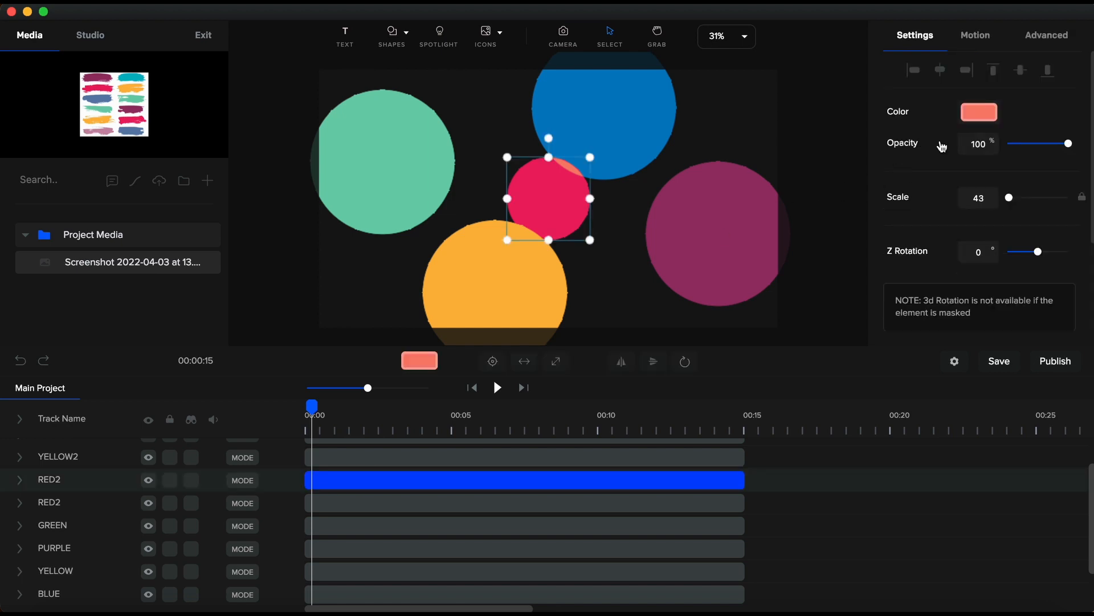
{"action": "double_click", "coordinate": [52, 481]}
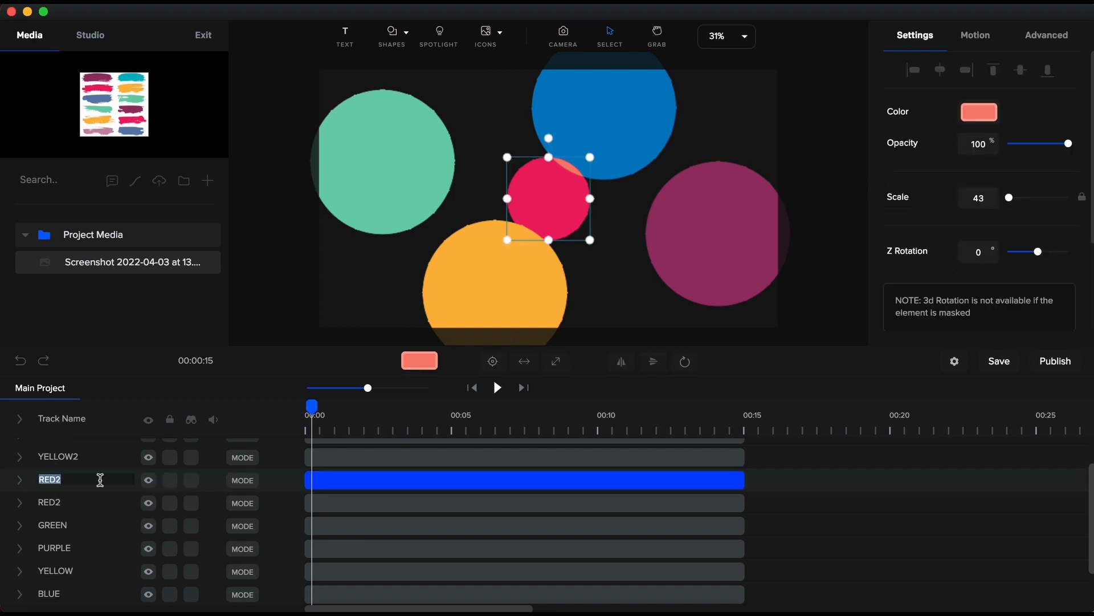
{"action": "type", "text": "CREAM"}
{"action": "key", "text": "Return"}
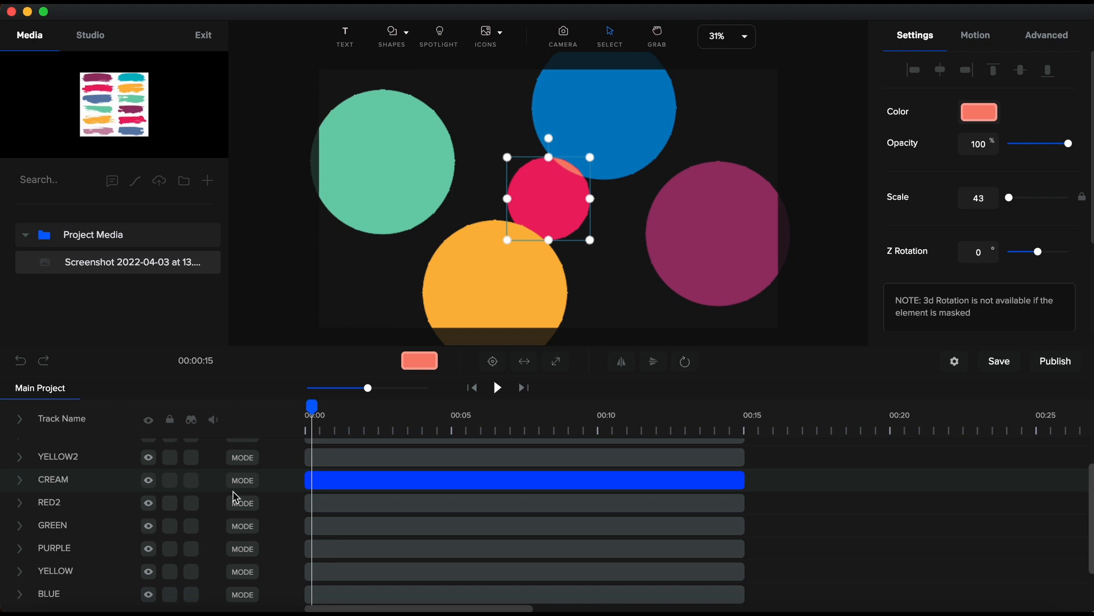
Mask the new RED2 track with YELLOW2 and collapse the RED2 track.
{"action": "left_click", "coordinate": [55, 508]}
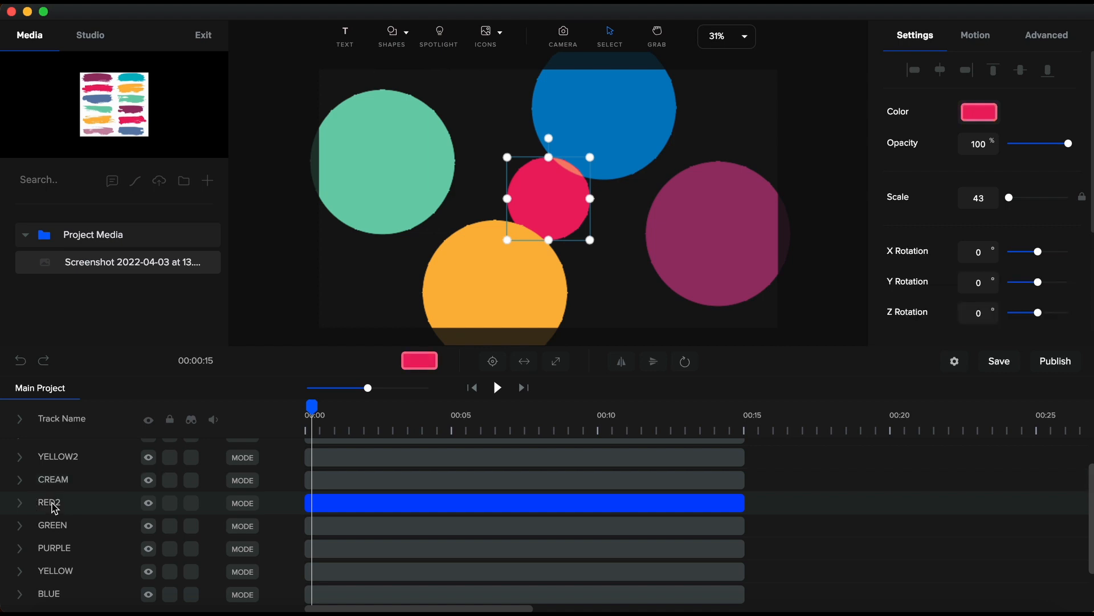
{"action": "right_click", "coordinate": [338, 507]}
{"action": "mouse_move", "coordinate": [382, 498]}
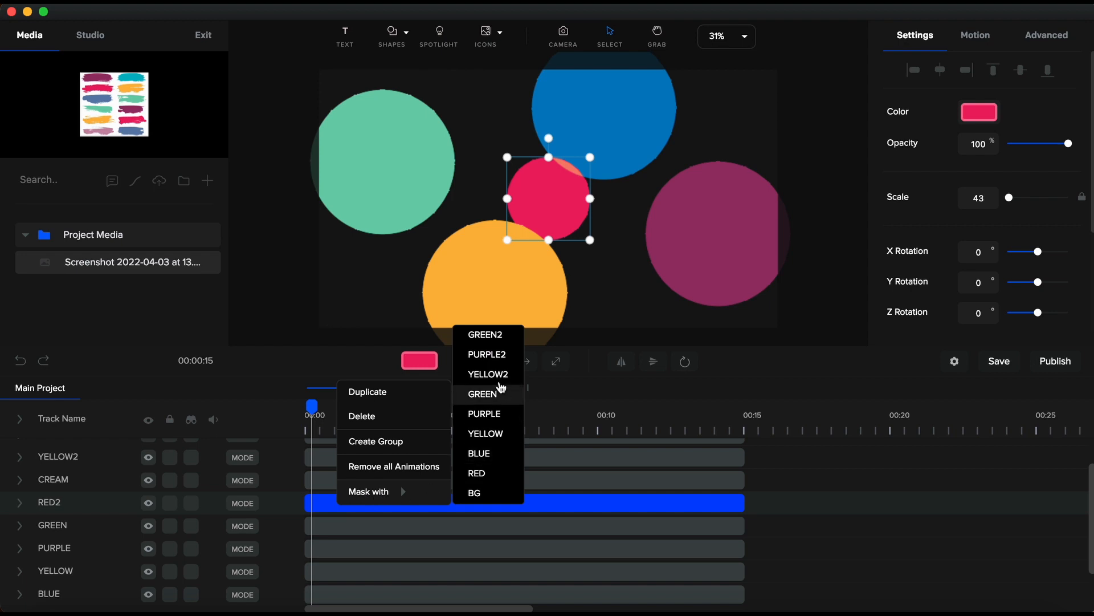
{"action": "left_click", "coordinate": [490, 377]}
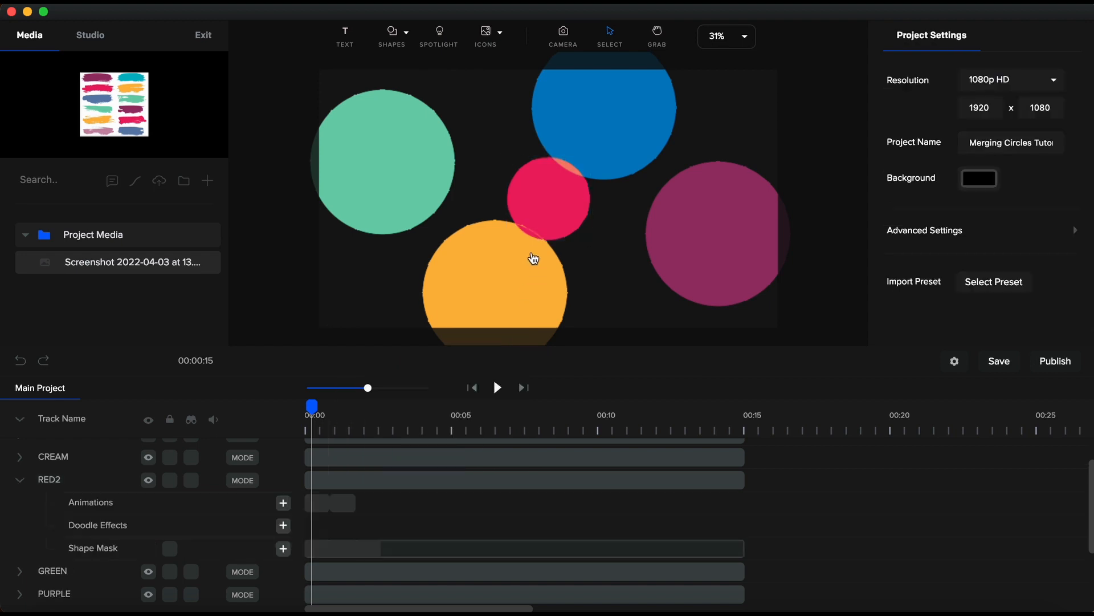
{"action": "left_click", "coordinate": [20, 484]}
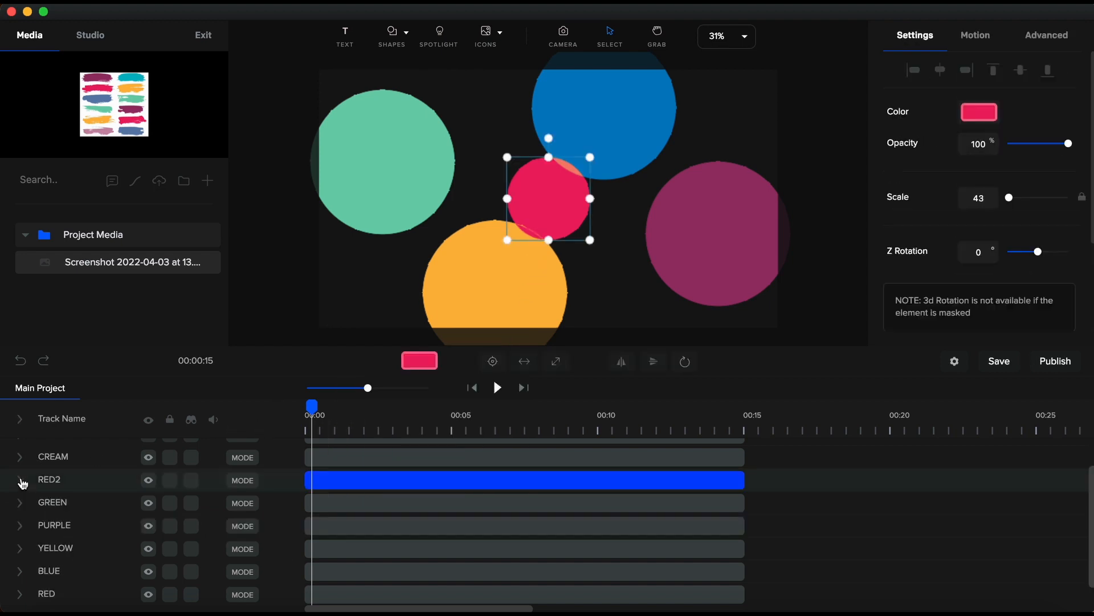
Set the new masked RED2 circle's colour to the dark green favourite #4B6A21.
{"action": "left_click", "coordinate": [348, 481]}
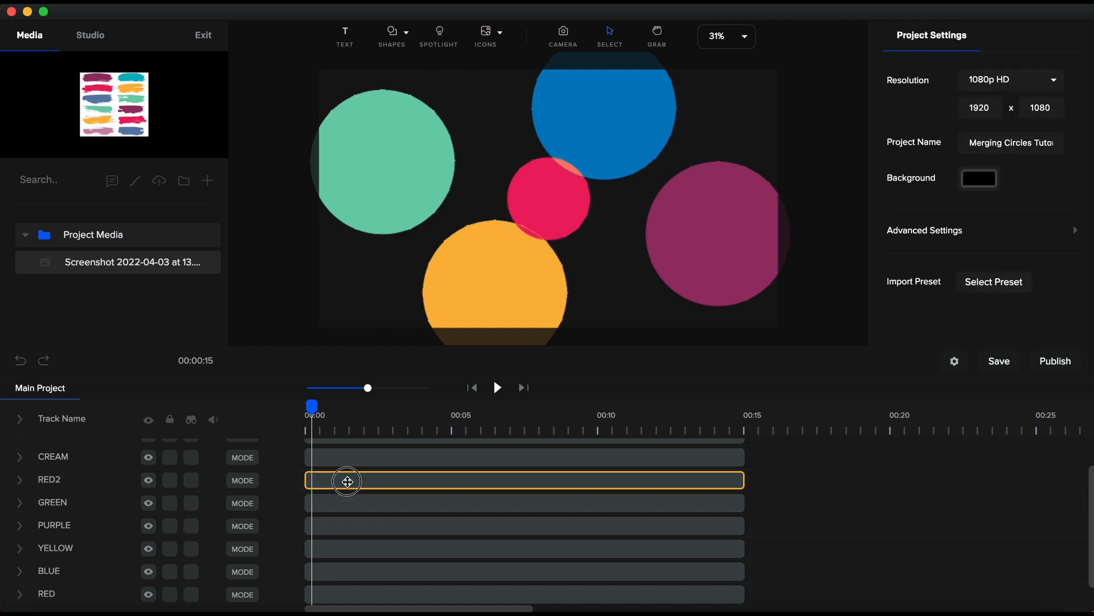
{"action": "left_click", "coordinate": [348, 481]}
{"action": "left_click", "coordinate": [984, 118]}
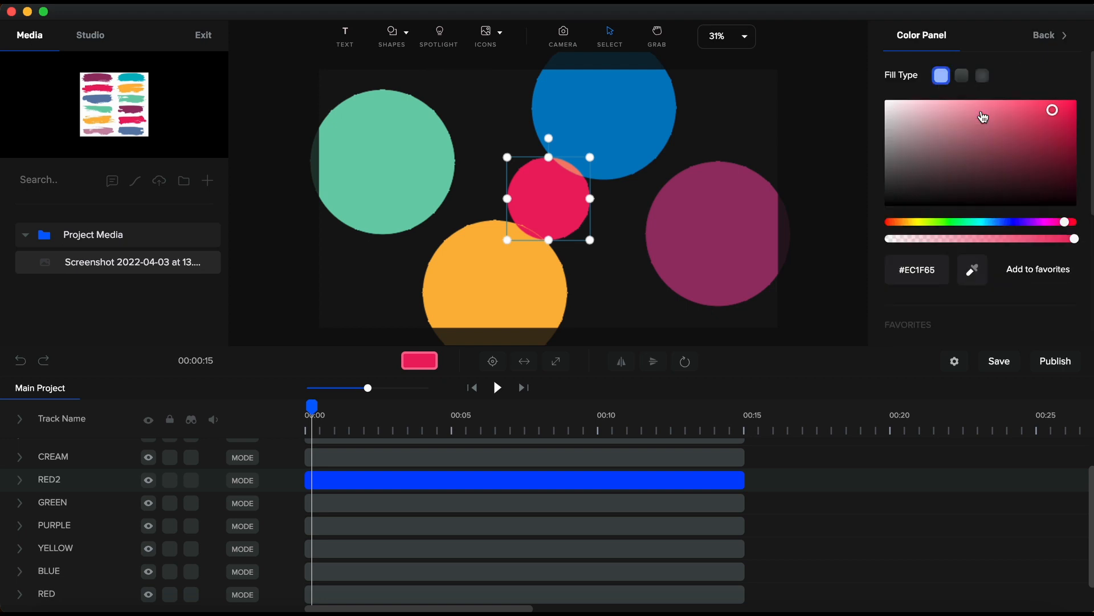
{"action": "scroll", "coordinate": [1048, 166], "scroll_direction": "down", "scroll_amount": 5}
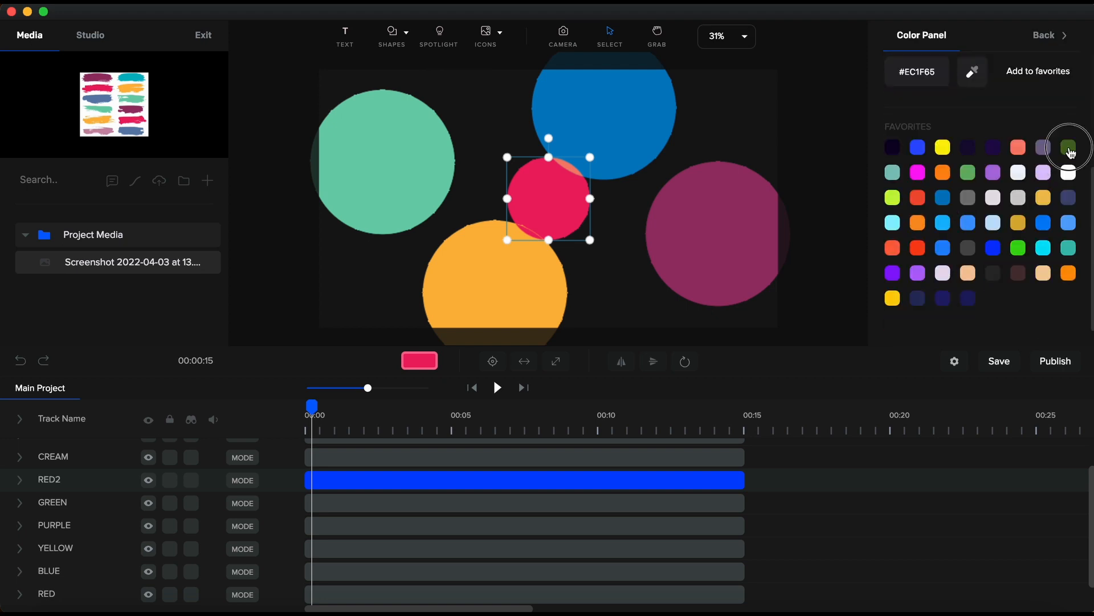
{"action": "left_click", "coordinate": [1068, 149]}
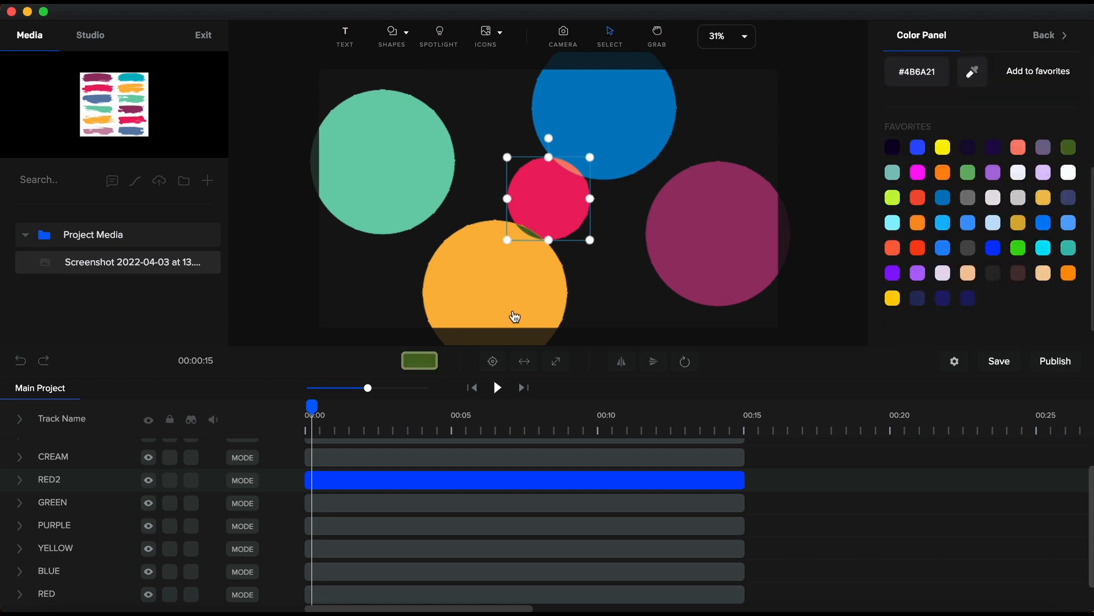
Move the playhead to where the blue and purple circles overlap and rename the masked RED2 track as DARK GREEN.
{"action": "mouse_move", "coordinate": [313, 408]}
{"action": "left_mouse_down"}
{"action": "mouse_move", "coordinate": [382, 406]}
{"action": "mouse_move", "coordinate": [315, 403]}
{"action": "left_mouse_up"}
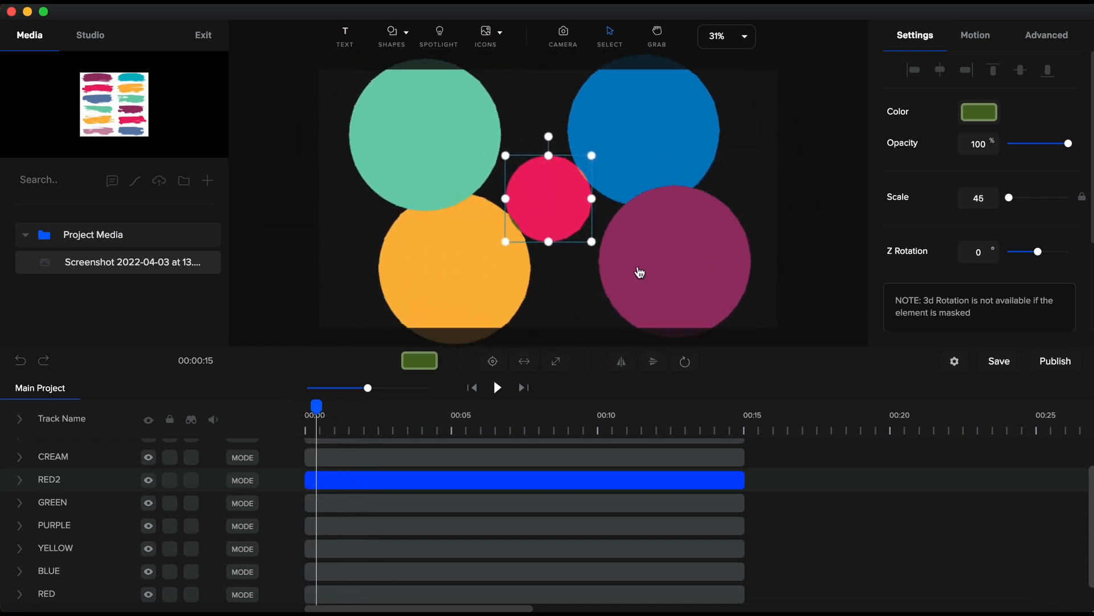
{"action": "scroll", "coordinate": [58, 532], "scroll_direction": "up", "scroll_amount": 2}
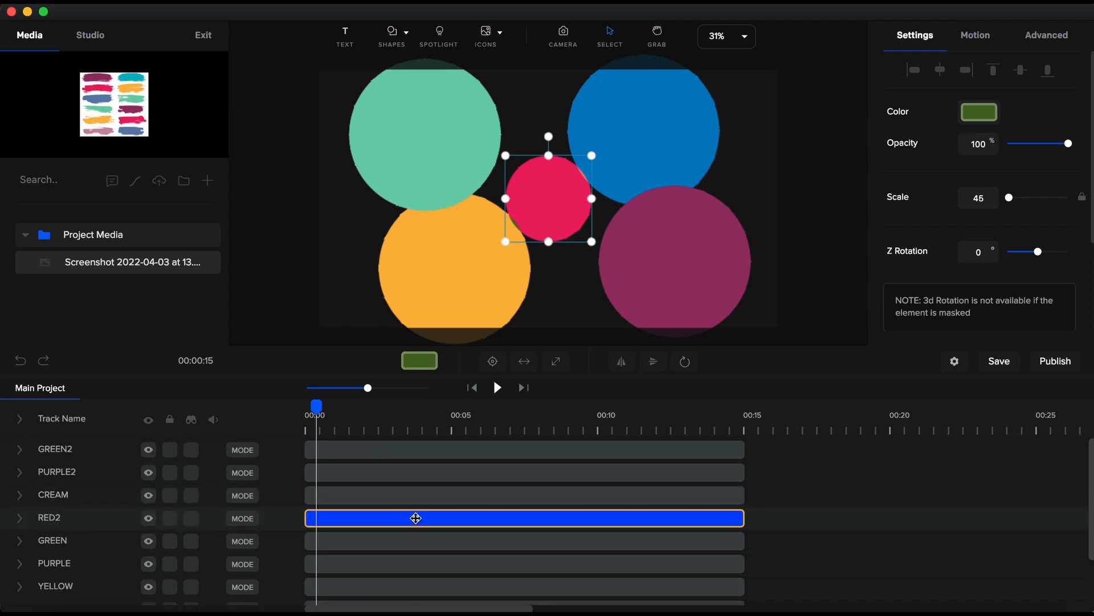
{"action": "double_click", "coordinate": [50, 517]}
{"action": "type", "text": "DARK GREEN"}
{"action": "key", "text": "Return"}
Duplicate the BLUE track, name the copy BLUE2 and move it directly below PURPLE2.
{"action": "scroll", "coordinate": [80, 527], "scroll_direction": "down", "scroll_amount": 3}
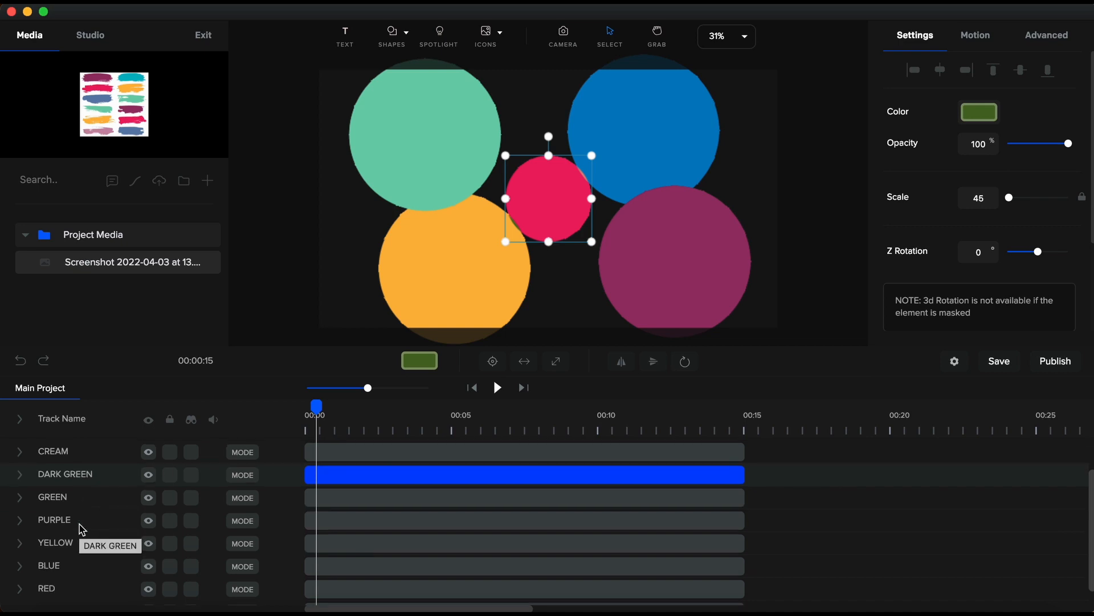
{"action": "left_click", "coordinate": [57, 549]}
{"action": "key", "text": "super+d"}
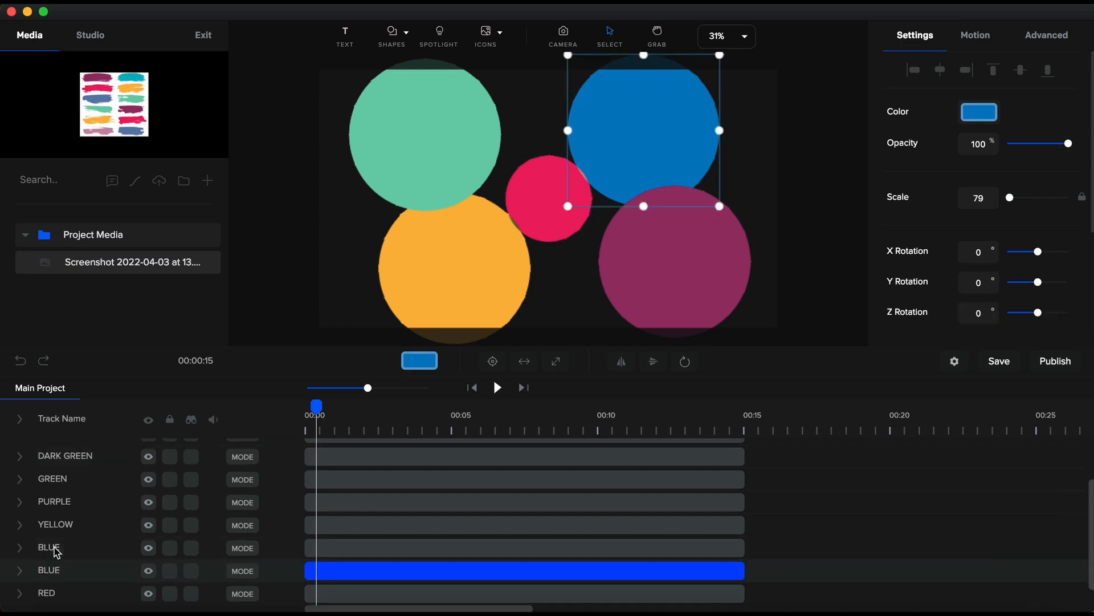
{"action": "left_click", "coordinate": [55, 547]}
{"action": "double_click", "coordinate": [67, 547]}
{"action": "key", "text": "Right"}
{"action": "type", "text": "2"}
{"action": "key", "text": "Return"}
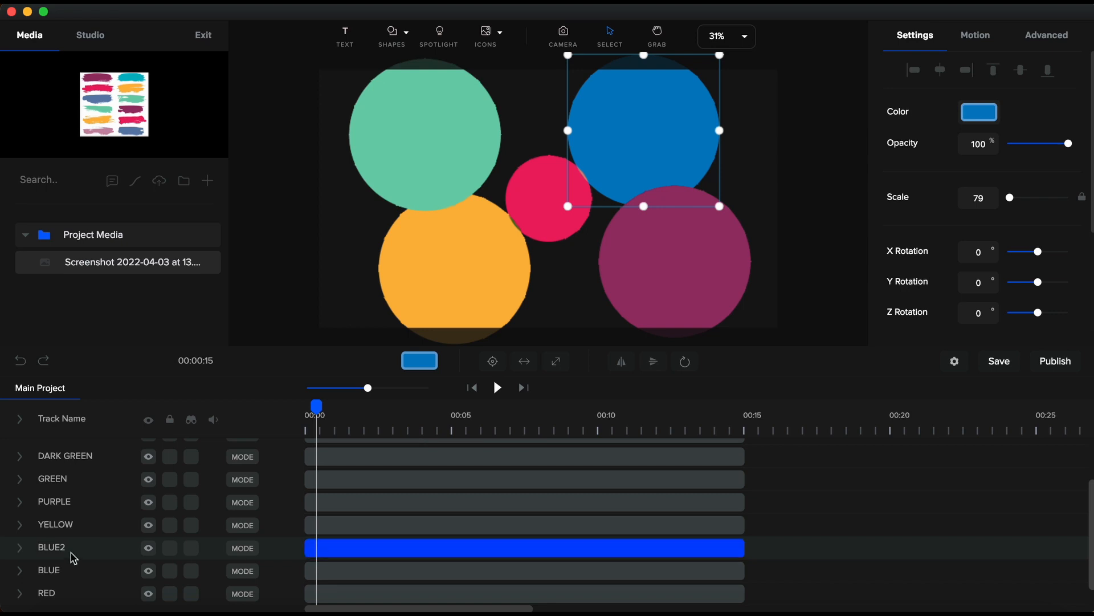
{"action": "left_click_drag", "start_coordinate": [71, 550], "coordinate": [70, 500]}
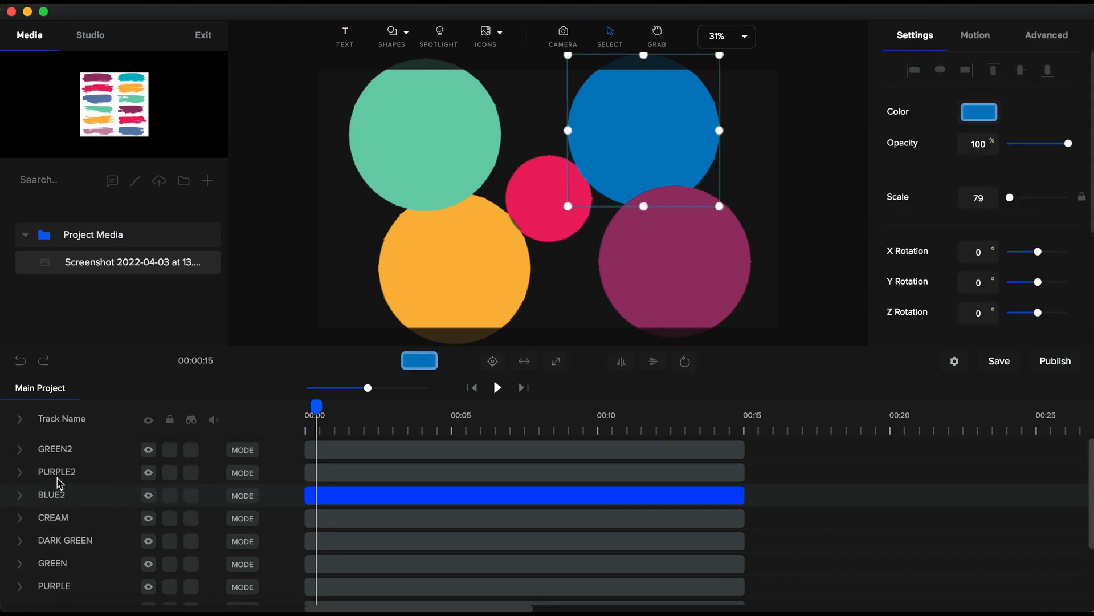
Mask the BLUE2 track with PURPLE2 and collapse the BLUE2 track.
{"action": "left_click", "coordinate": [421, 500]}
{"action": "right_click", "coordinate": [419, 499]}
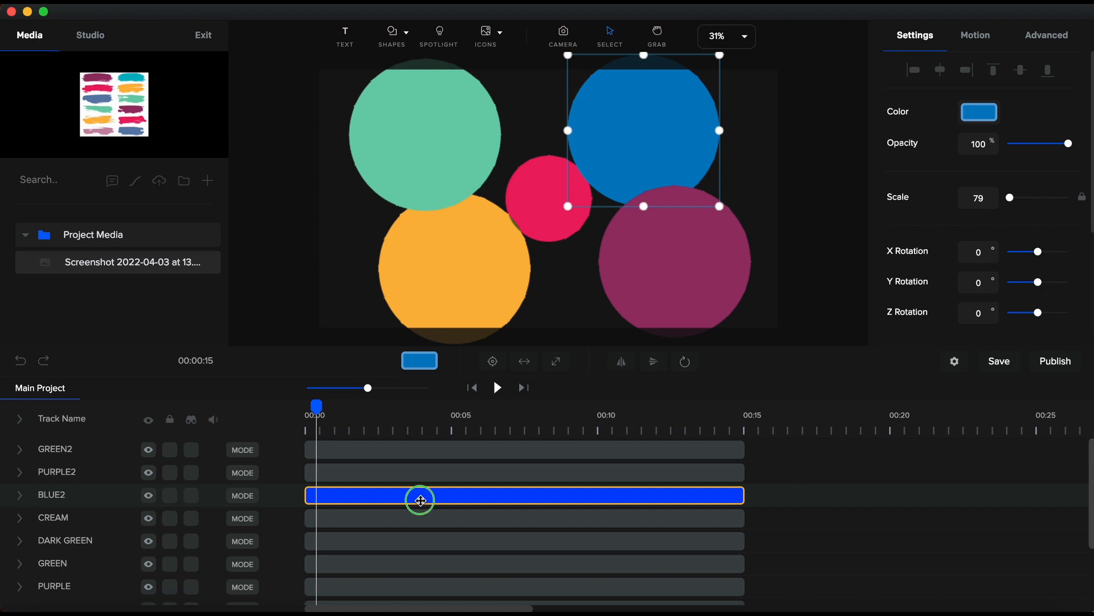
{"action": "mouse_move", "coordinate": [472, 489]}
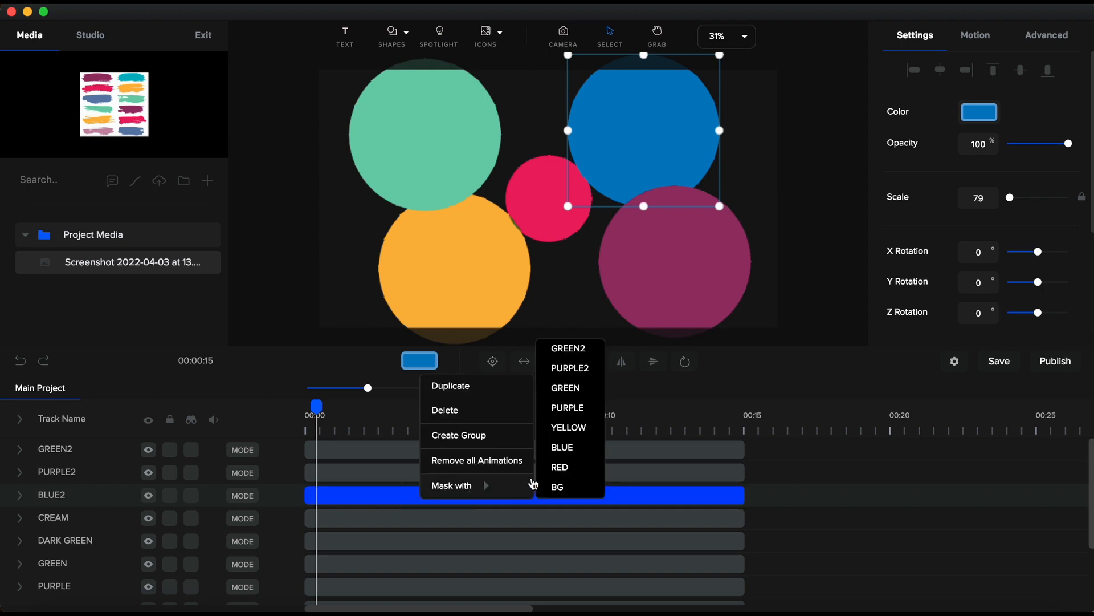
{"action": "left_click", "coordinate": [573, 370]}
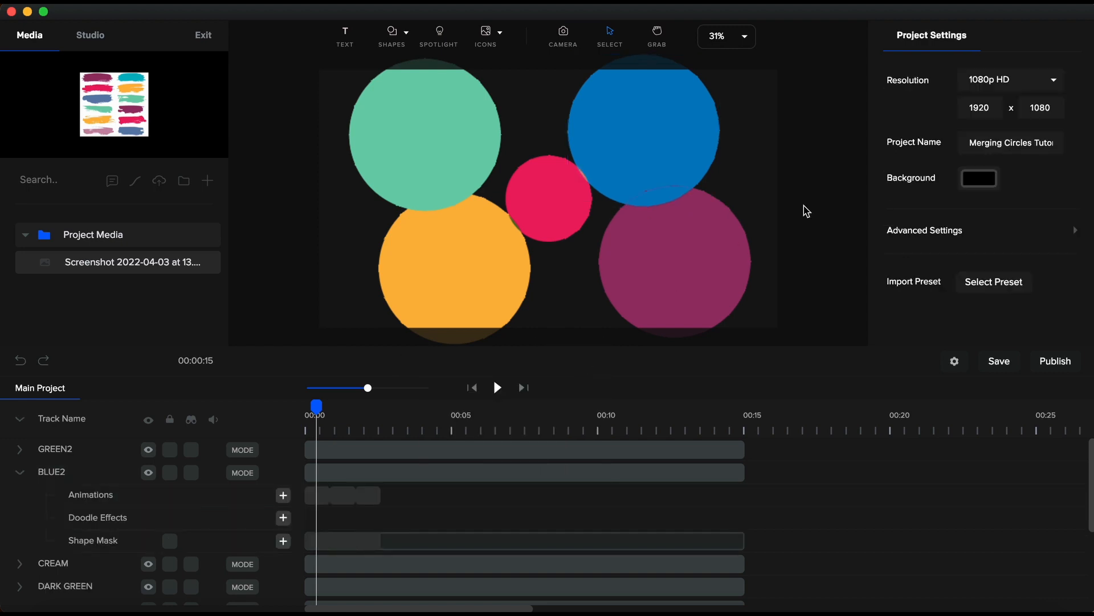
{"action": "left_click", "coordinate": [19, 472]}
Shift the masked BLUE2 circle's hue to orange, #C47C03, and rename its track as ORANGE.
{"action": "left_click", "coordinate": [354, 472]}
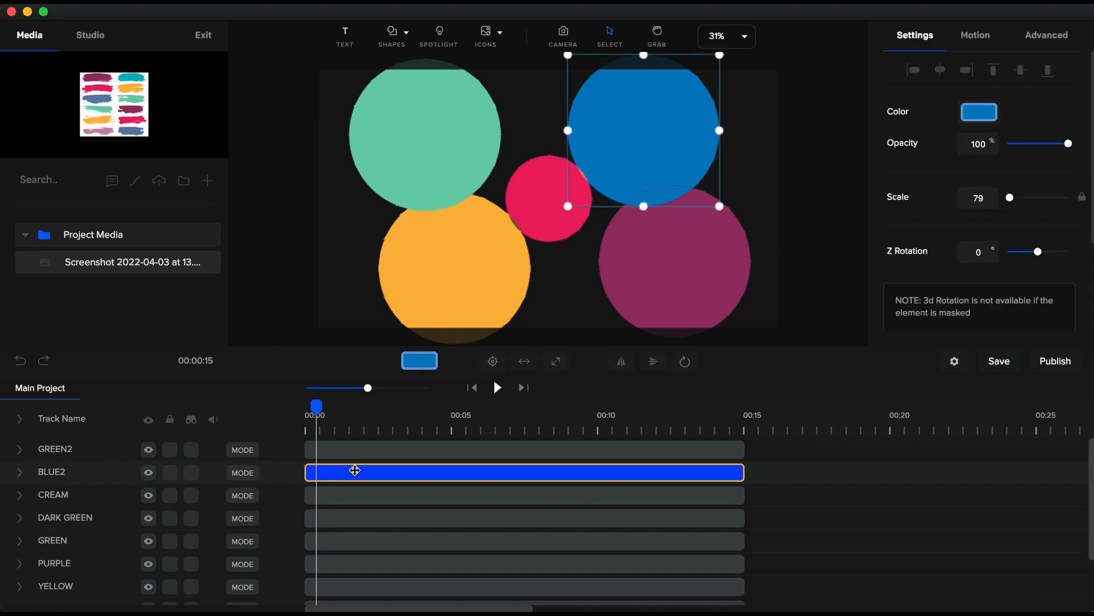
{"action": "left_click", "coordinate": [981, 116]}
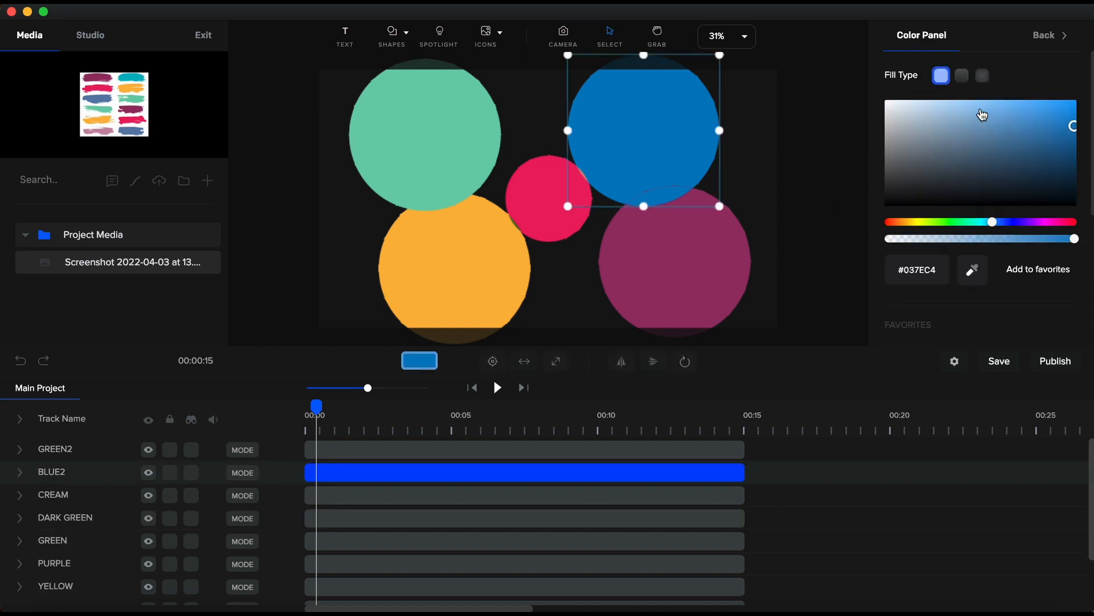
{"action": "left_click", "coordinate": [907, 223]}
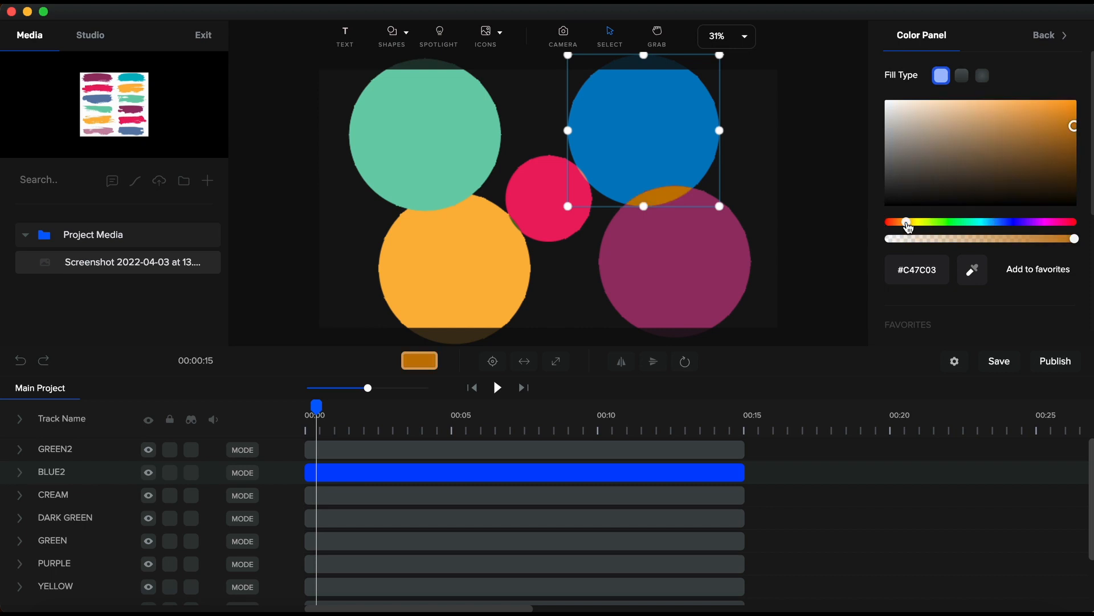
{"action": "double_click", "coordinate": [67, 475]}
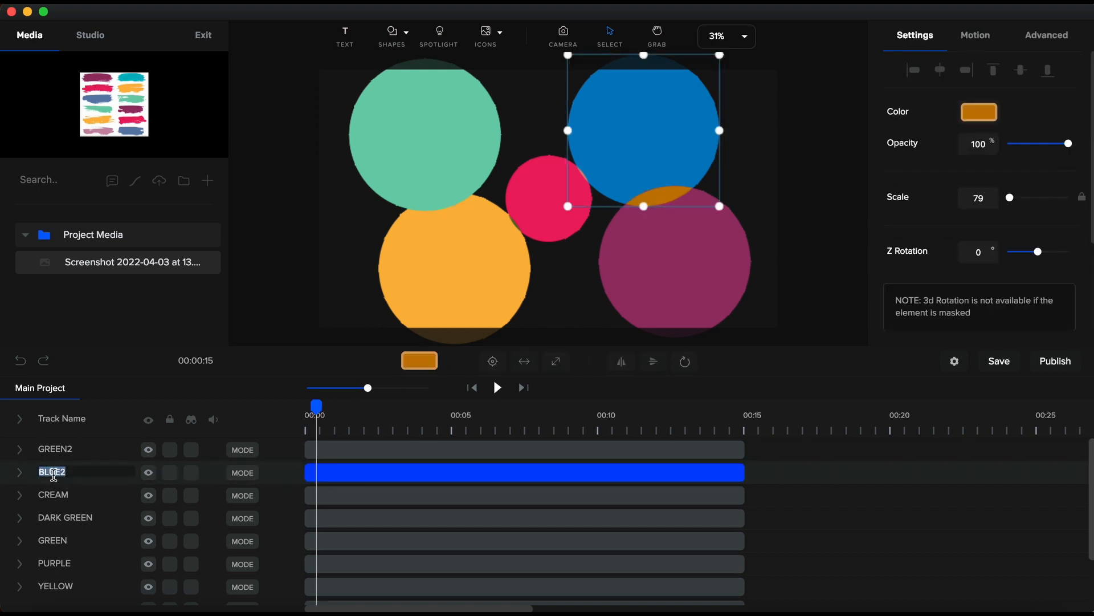
{"action": "type", "text": "ORANGE"}
{"action": "key", "text": "Return"}
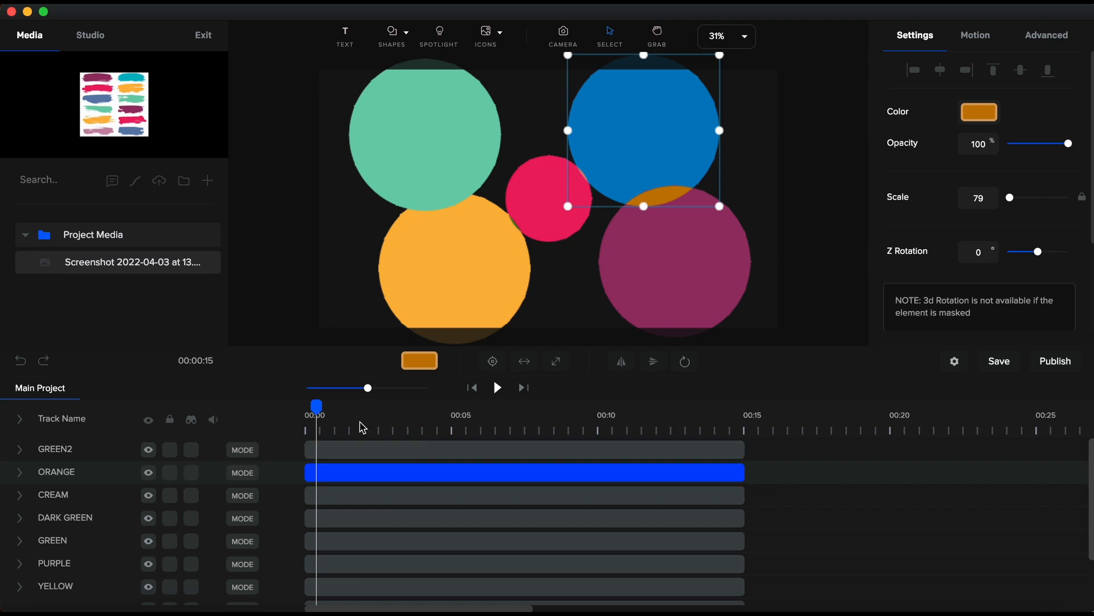
Duplicate the YELLOW track, name the copy YELLOW2 and move it directly below GREEN2.
{"action": "left_click_drag", "start_coordinate": [317, 408], "coordinate": [317, 407]}
{"action": "scroll", "coordinate": [131, 570], "scroll_direction": "down", "scroll_amount": 1}
{"action": "scroll", "coordinate": [131, 570], "scroll_direction": "up", "scroll_amount": 1}
{"action": "scroll", "coordinate": [67, 522], "scroll_direction": "down", "scroll_amount": 5}
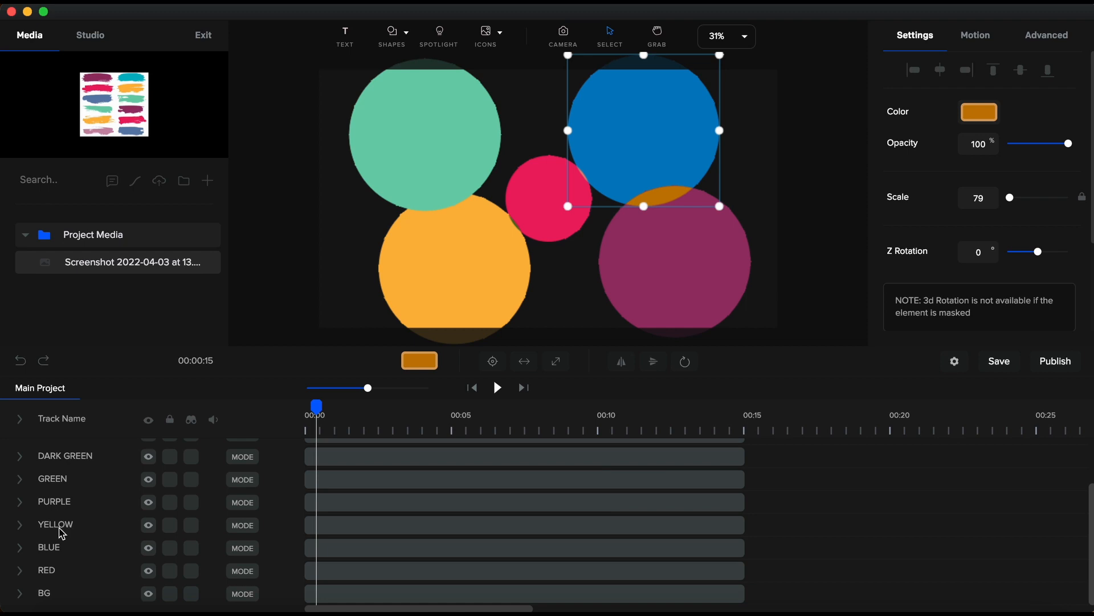
{"action": "left_click", "coordinate": [62, 534]}
{"action": "key", "text": "super+d"}
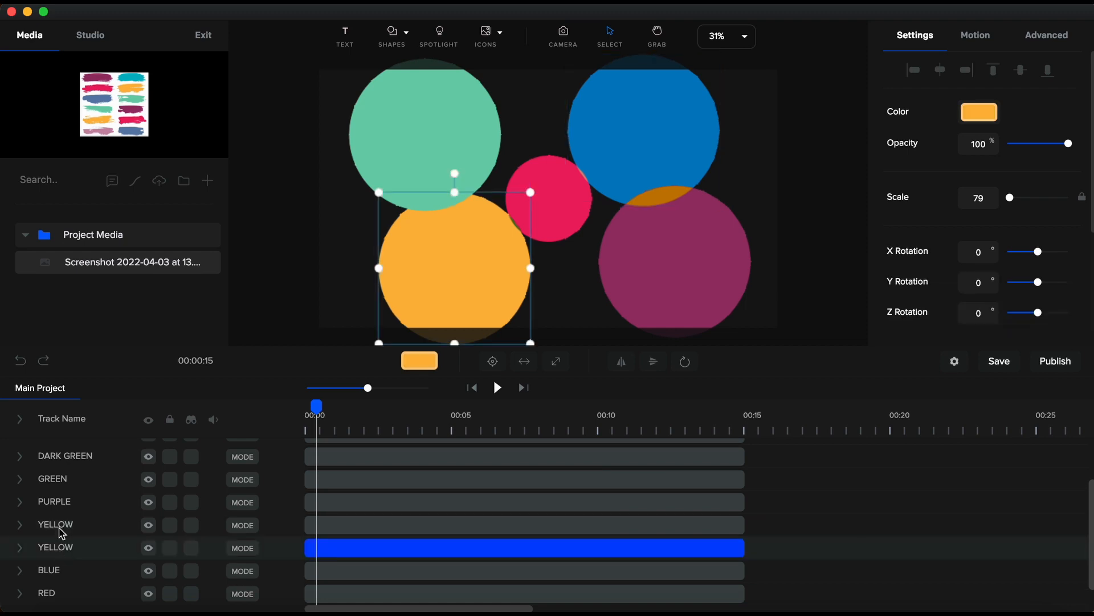
{"action": "double_click", "coordinate": [60, 530]}
{"action": "type", "text": "YELLOW2"}
{"action": "key", "text": "Return"}
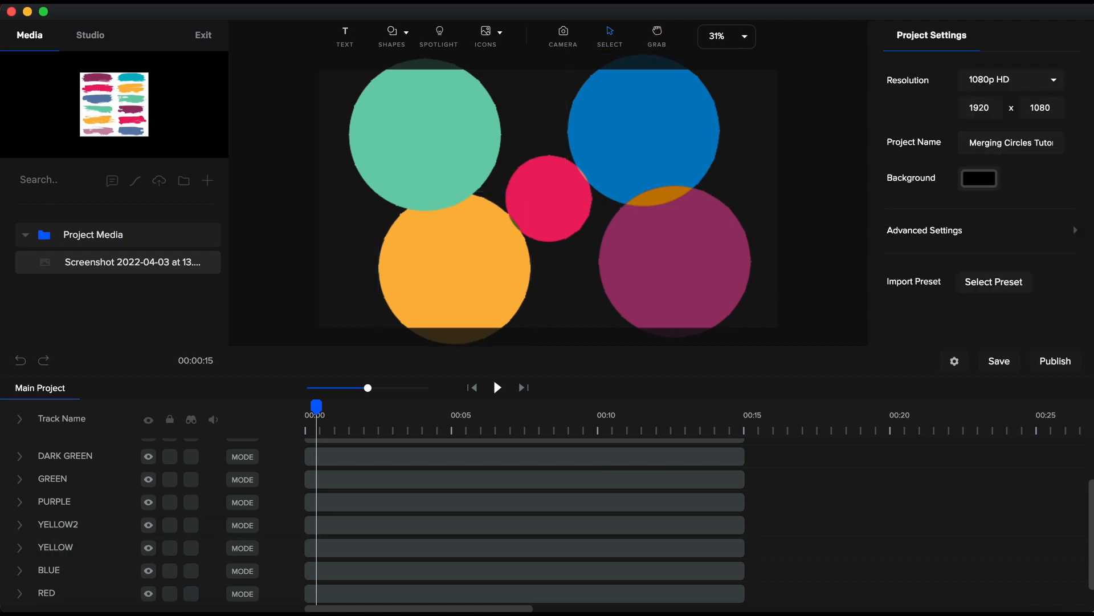
{"action": "left_click_drag", "start_coordinate": [61, 525], "coordinate": [61, 480]}
{"action": "scroll", "coordinate": [62, 494], "scroll_direction": "up", "scroll_amount": 5}
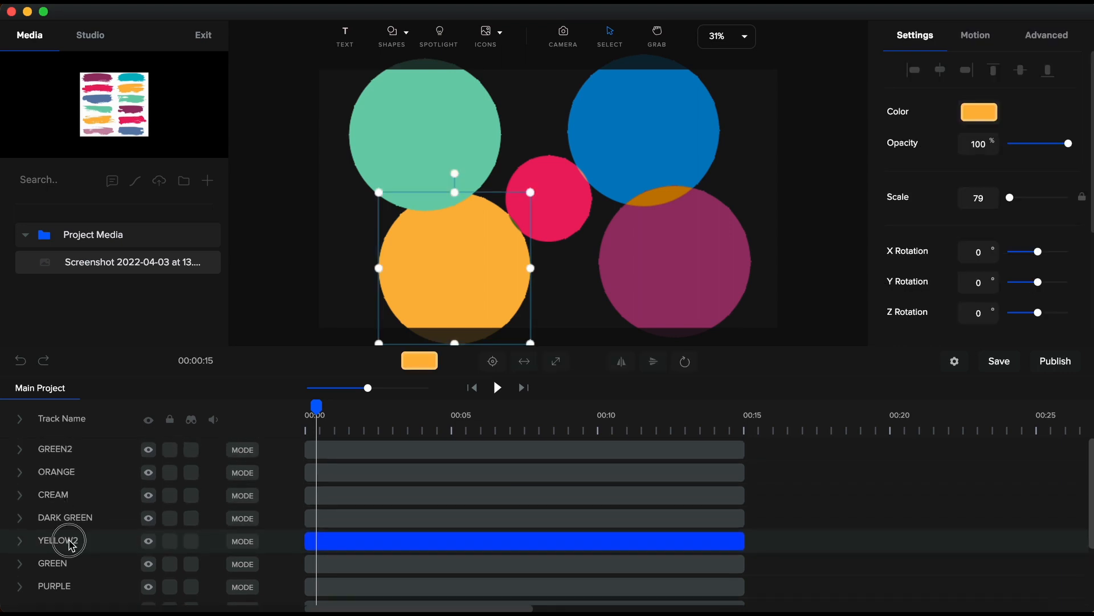
{"action": "left_click_drag", "start_coordinate": [71, 539], "coordinate": [73, 473]}
Mask the YELLOW2 track with GREEN2 and collapse the YELLOW2 track.
{"action": "left_click", "coordinate": [342, 469]}
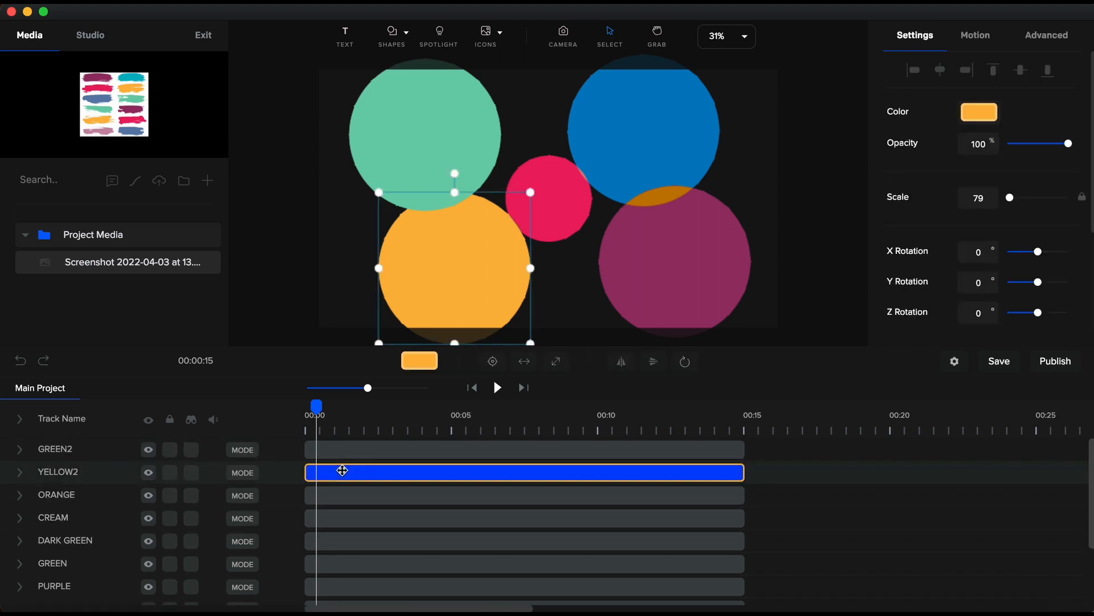
{"action": "right_click", "coordinate": [342, 470]}
{"action": "mouse_move", "coordinate": [407, 586]}
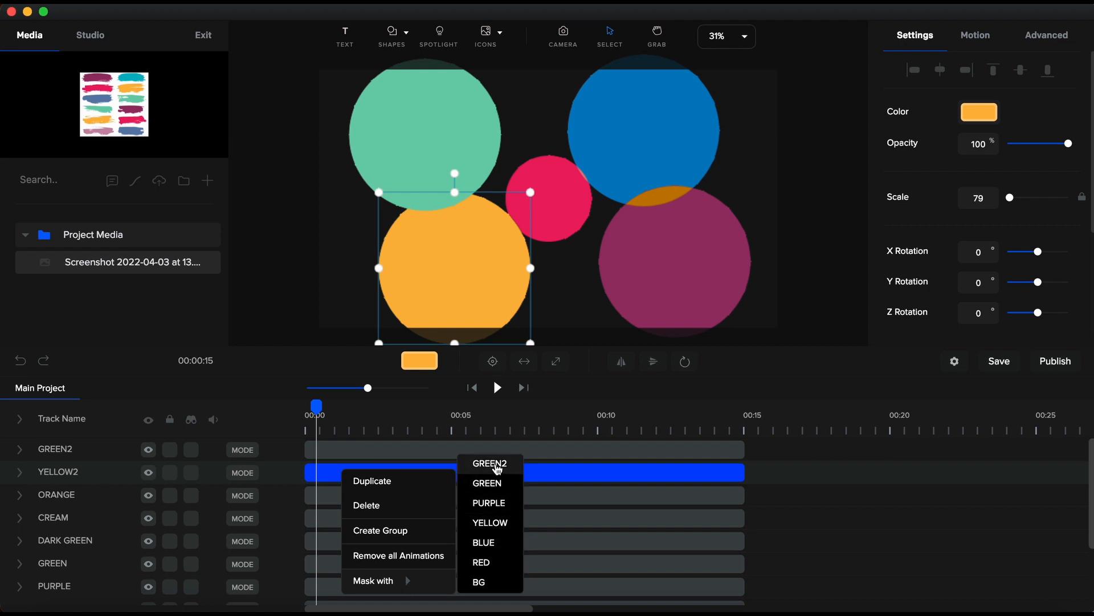
{"action": "left_click", "coordinate": [491, 464]}
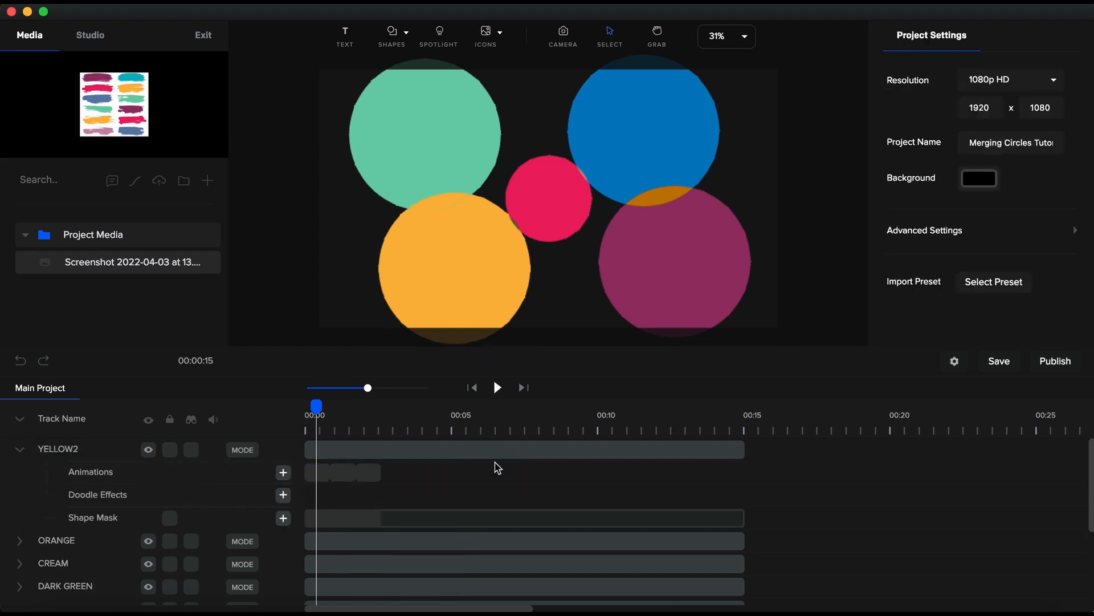
{"action": "left_click", "coordinate": [20, 453]}
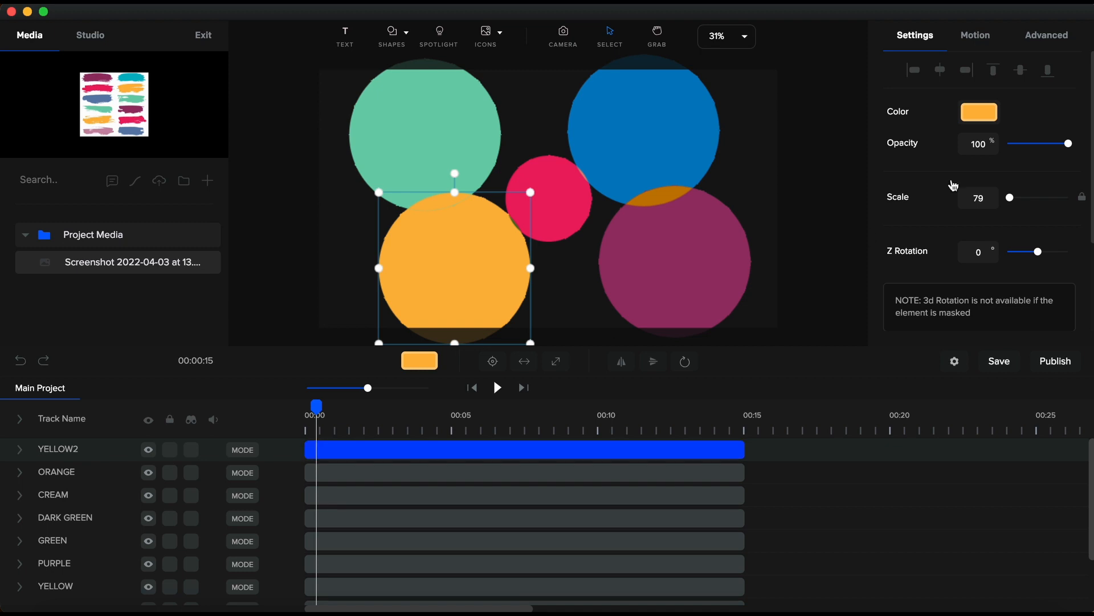
Shift the masked YELLOW2 circle's hue to violet, #7D3DFE, and rename its track as LILA.
{"action": "left_click", "coordinate": [987, 118]}
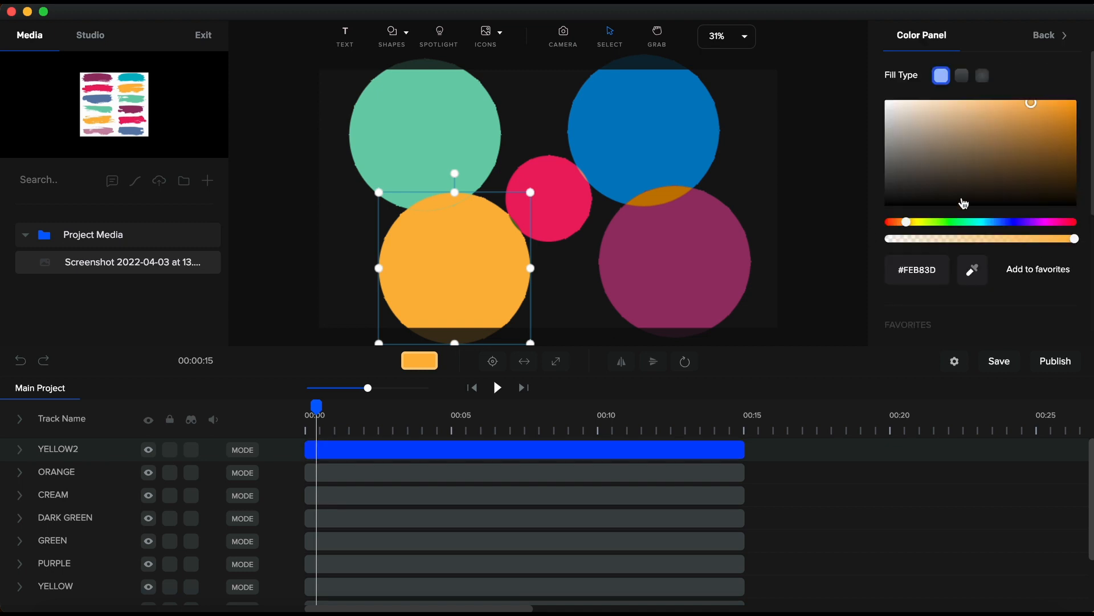
{"action": "scroll", "coordinate": [963, 205], "scroll_direction": "down", "scroll_amount": 2}
{"action": "left_click", "coordinate": [1023, 150]}
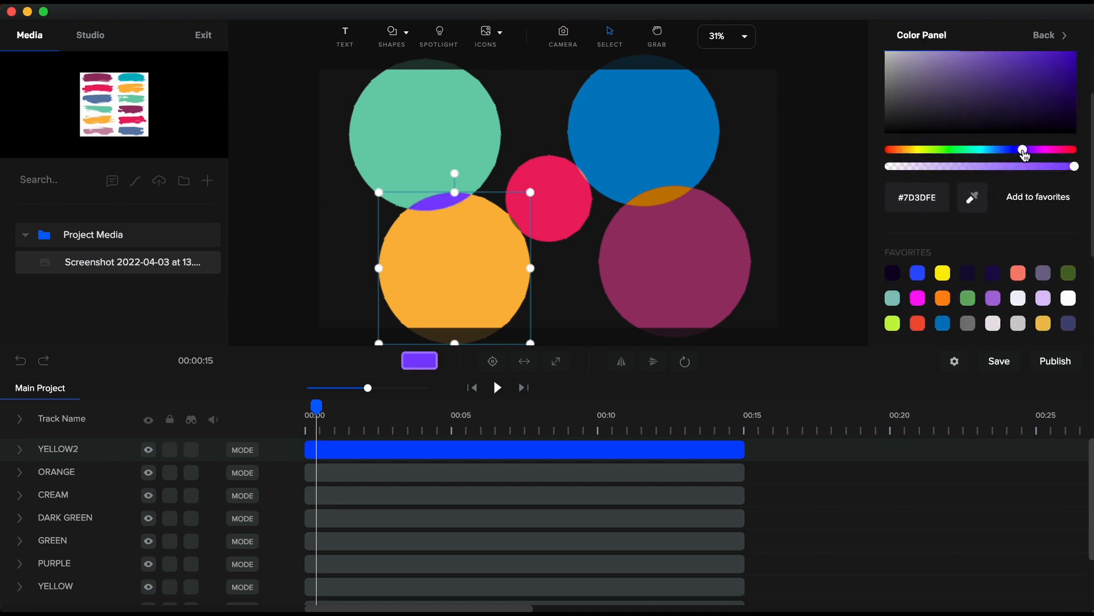
{"action": "double_click", "coordinate": [67, 454]}
{"action": "type", "text": "LILA"}
{"action": "key", "text": "Return"}
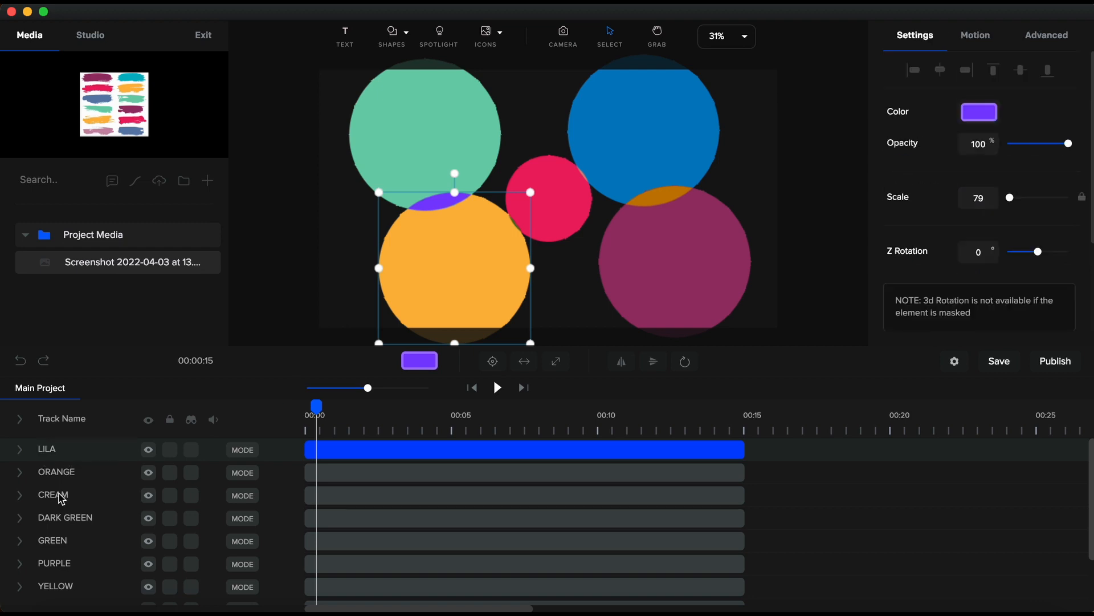
Move the playhead to where the green and red circles overlap, and duplicate the GREEN track as GREEN2.
{"action": "left_click_drag", "start_coordinate": [316, 406], "coordinate": [325, 406]}
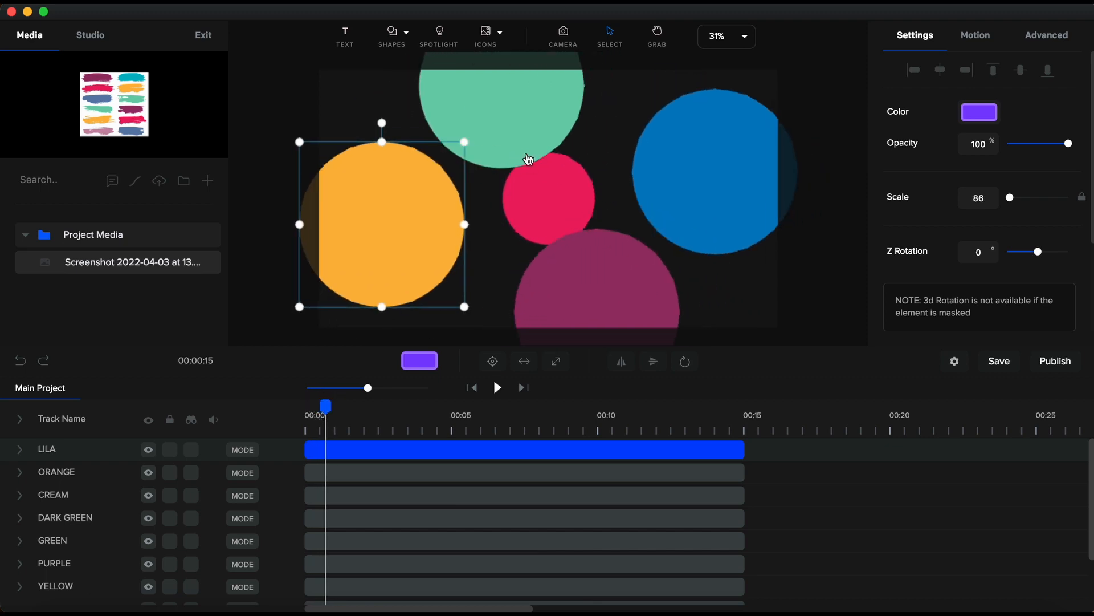
{"action": "scroll", "coordinate": [73, 510], "scroll_direction": "down", "scroll_amount": 3}
{"action": "left_click", "coordinate": [53, 482]}
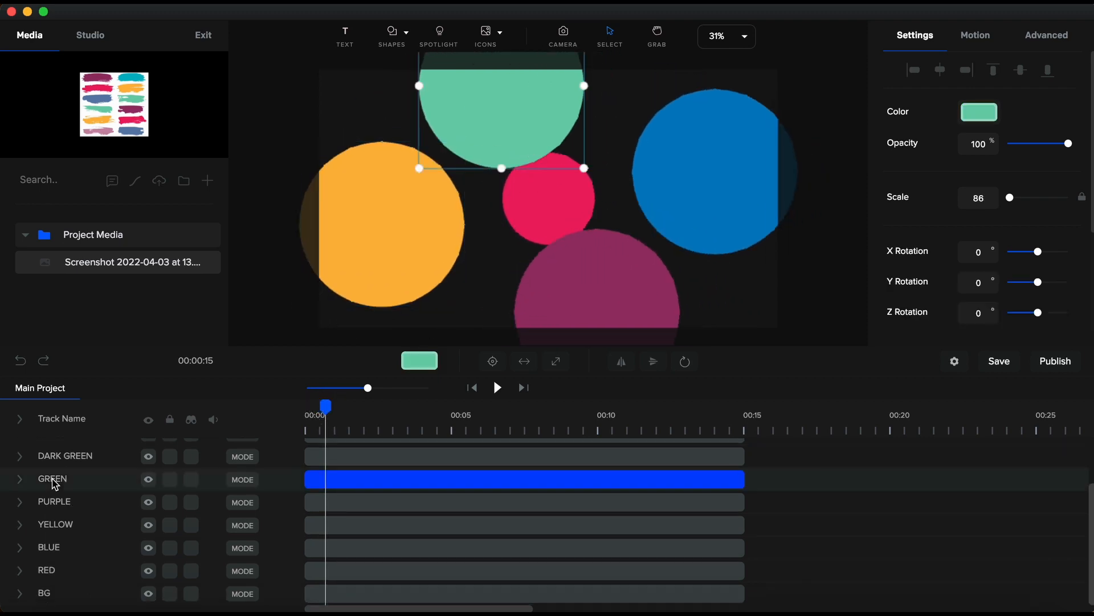
{"action": "double_click", "coordinate": [55, 481]}
{"action": "type", "text": "GREEN"}
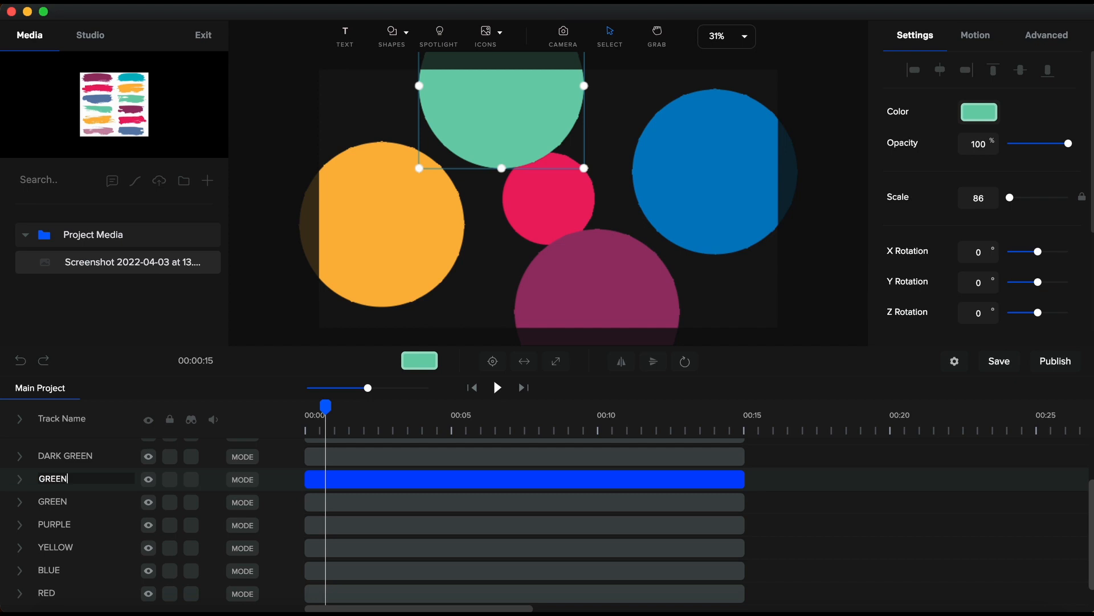
{"action": "type", "text": "2"}
{"action": "key", "text": "Return"}
Duplicate the RED track, name the copy RED2 and move it directly below GREEN2.
{"action": "left_click", "coordinate": [53, 594]}
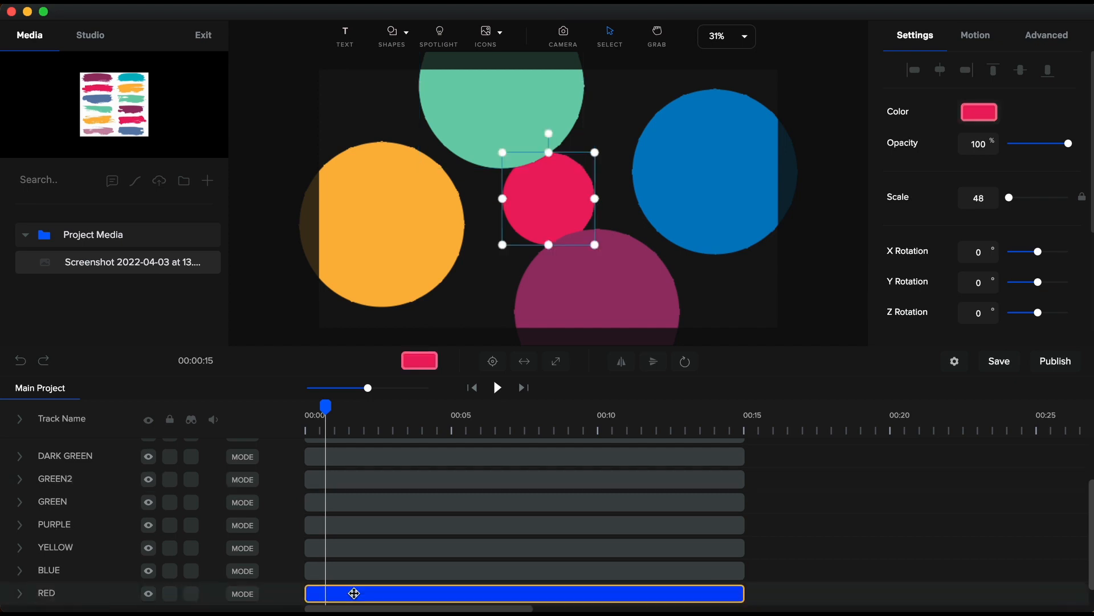
{"action": "scroll", "coordinate": [354, 593], "scroll_direction": "down", "scroll_amount": 1}
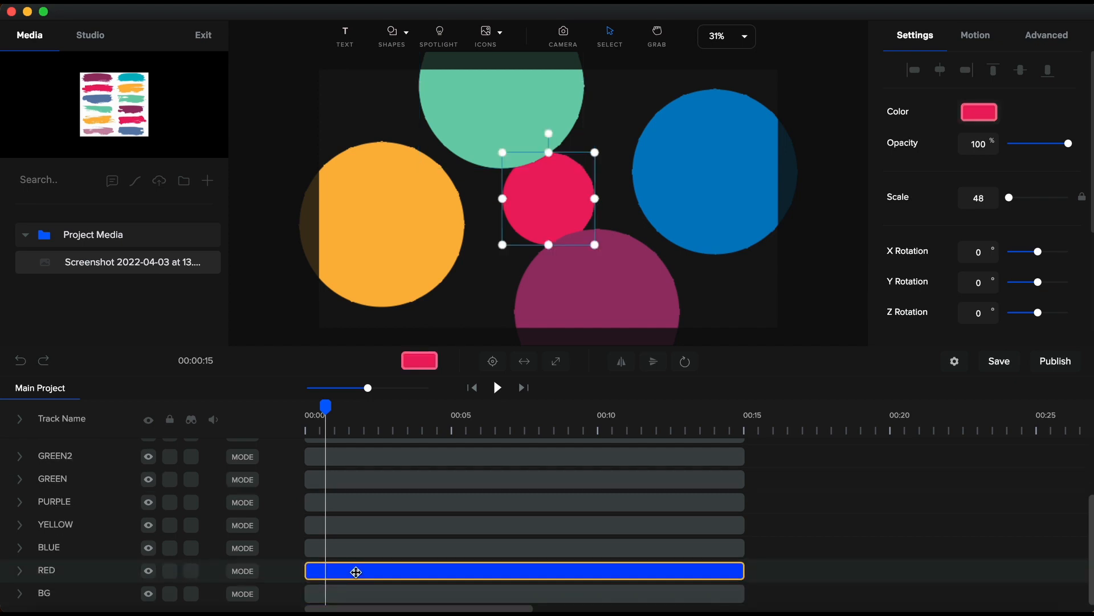
{"action": "key", "text": "super+d"}
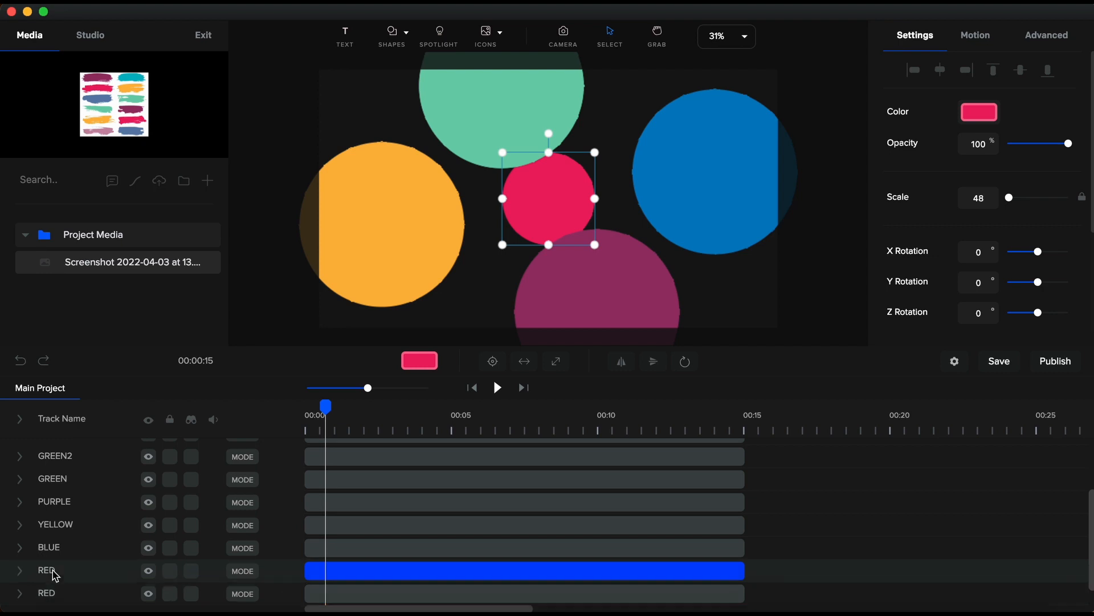
{"action": "double_click", "coordinate": [47, 570]}
{"action": "scroll", "coordinate": [58, 558], "scroll_direction": "down", "scroll_amount": 1}
{"action": "scroll", "coordinate": [57, 570], "scroll_direction": "up", "scroll_amount": 1}
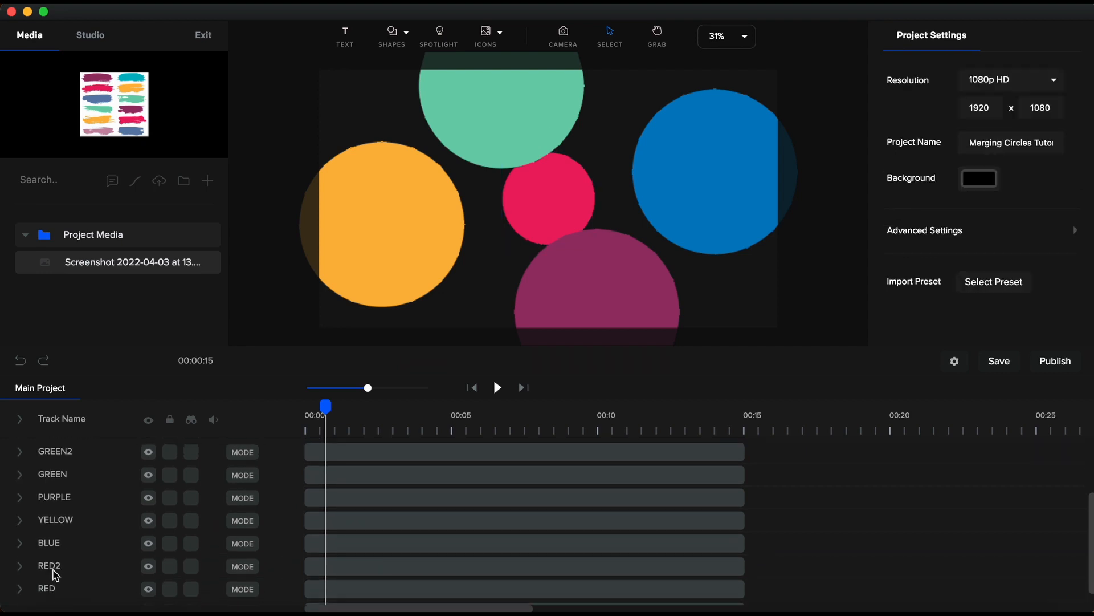
{"action": "left_click", "coordinate": [55, 573]}
{"action": "left_click_drag", "start_coordinate": [55, 573], "coordinate": [60, 479]}
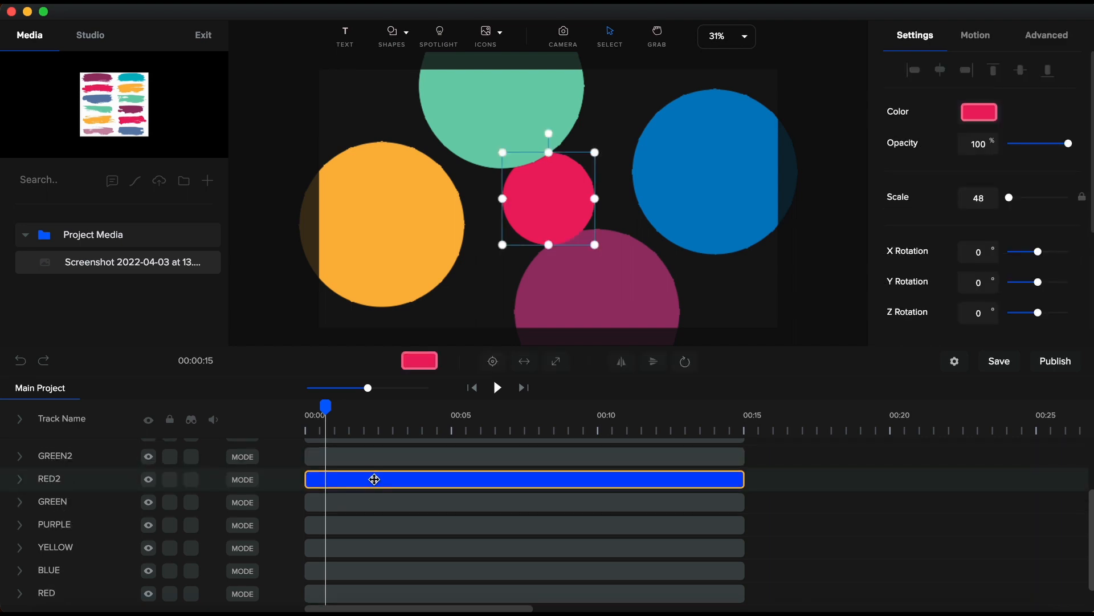
Mask the RED2 track with GREEN2.
{"action": "right_click", "coordinate": [374, 478]}
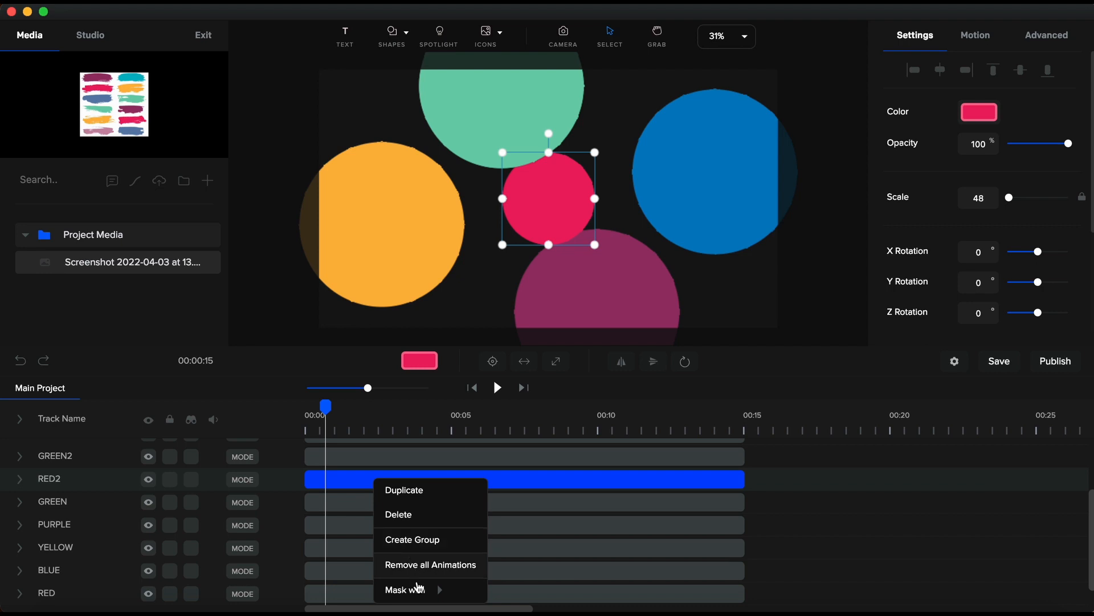
{"action": "mouse_move", "coordinate": [423, 593]}
{"action": "left_click", "coordinate": [530, 474]}
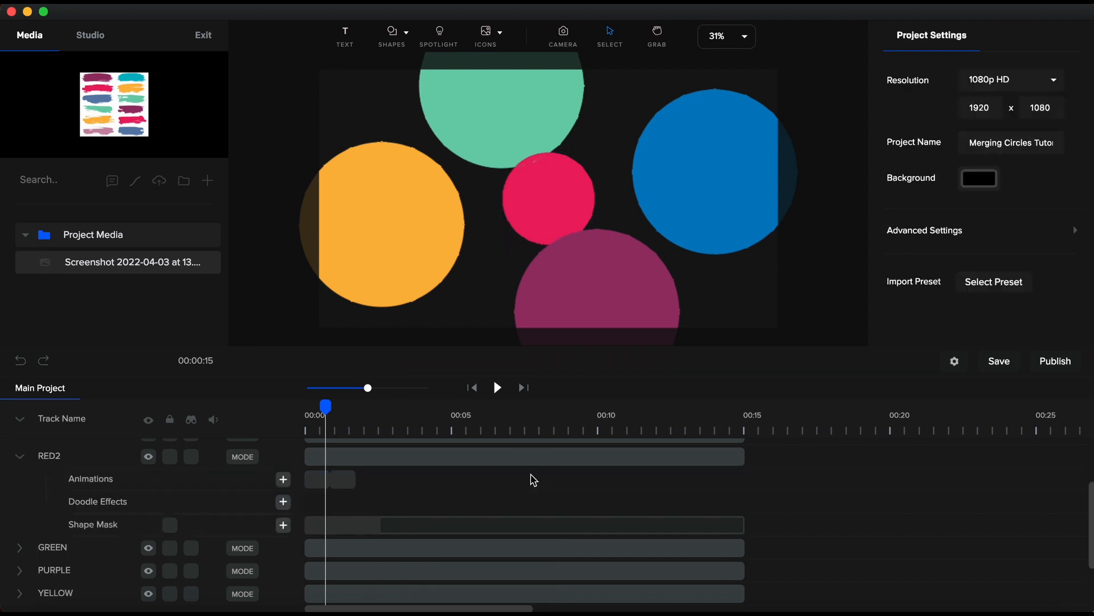
Recolour the masked RED2 circle dark navy, #201E6C, and rename its track as DARK NAVY.
{"action": "left_click", "coordinate": [22, 461]}
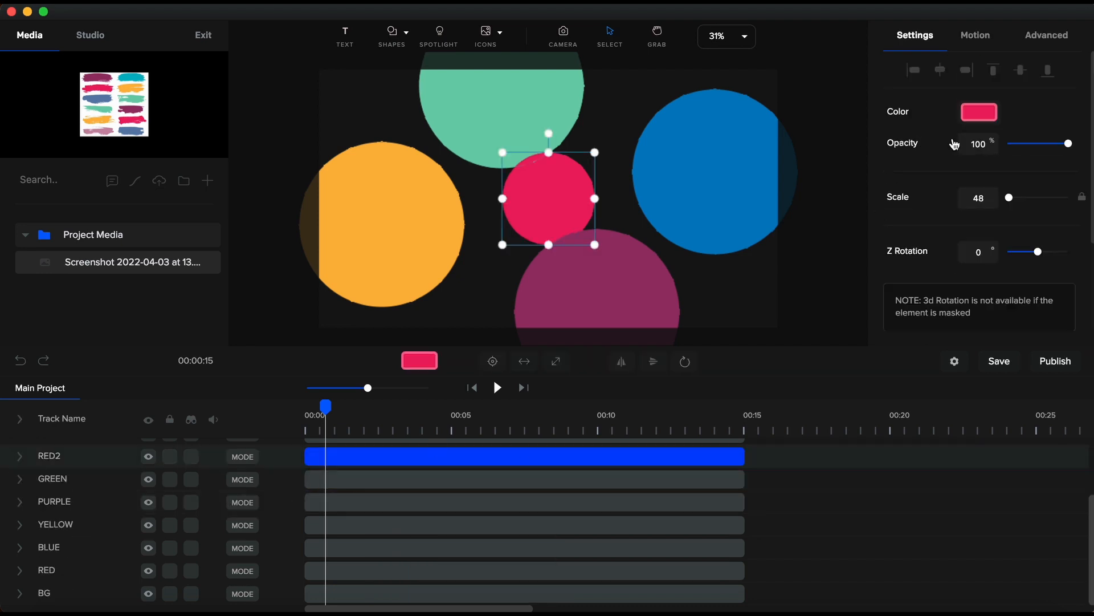
{"action": "left_click", "coordinate": [979, 110]}
{"action": "scroll", "coordinate": [963, 204], "scroll_direction": "down", "scroll_amount": 3}
{"action": "left_click", "coordinate": [944, 301]}
{"action": "left_click", "coordinate": [944, 302]}
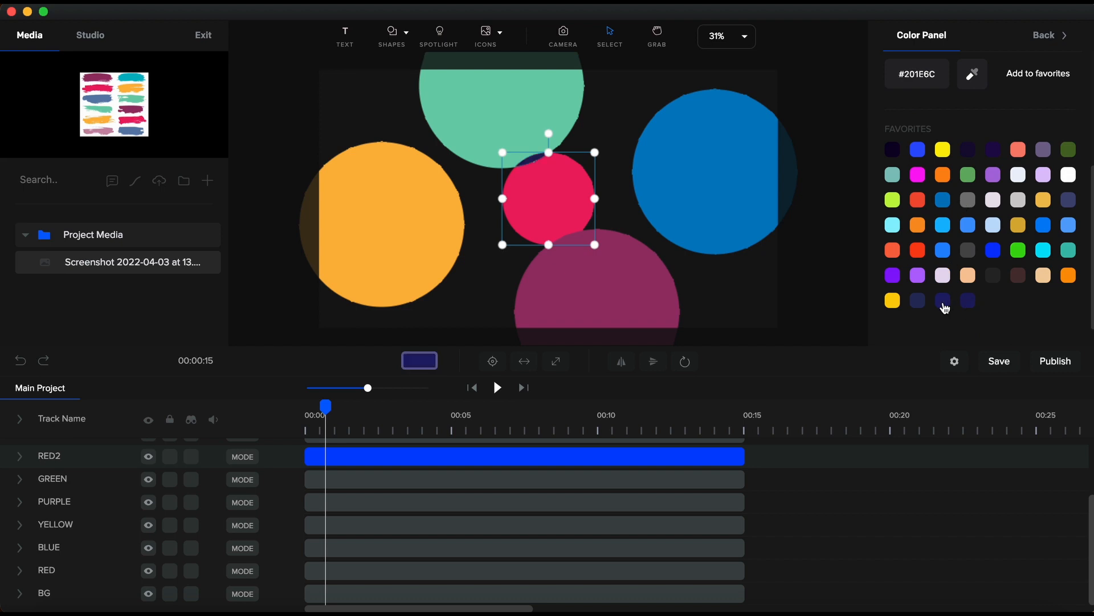
{"action": "double_click", "coordinate": [55, 459]}
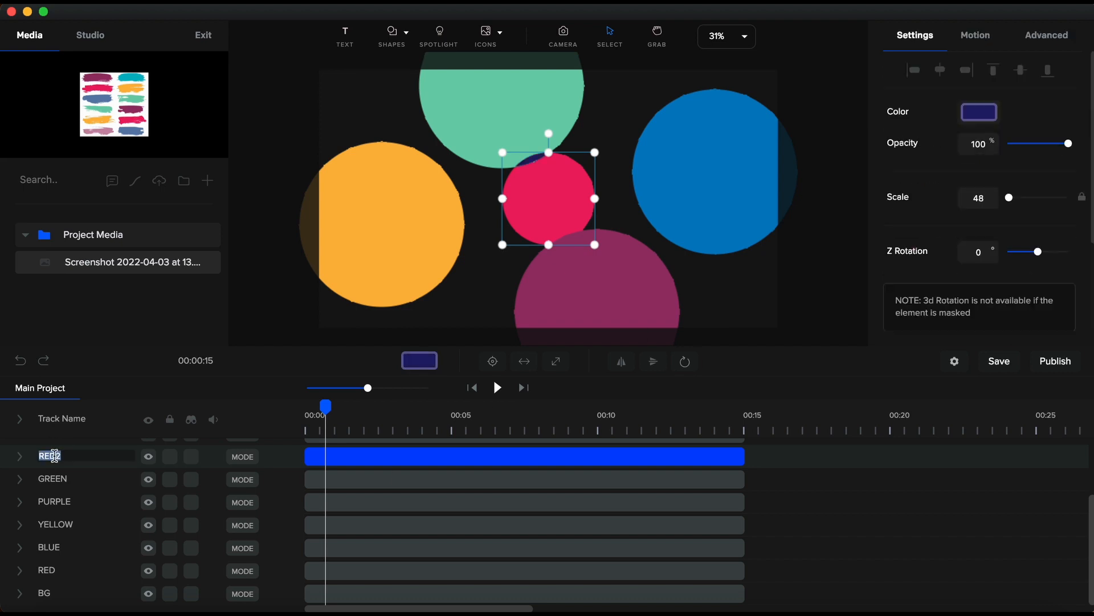
{"action": "type", "text": "DARK NAVY"}
{"action": "key", "text": "Return"}
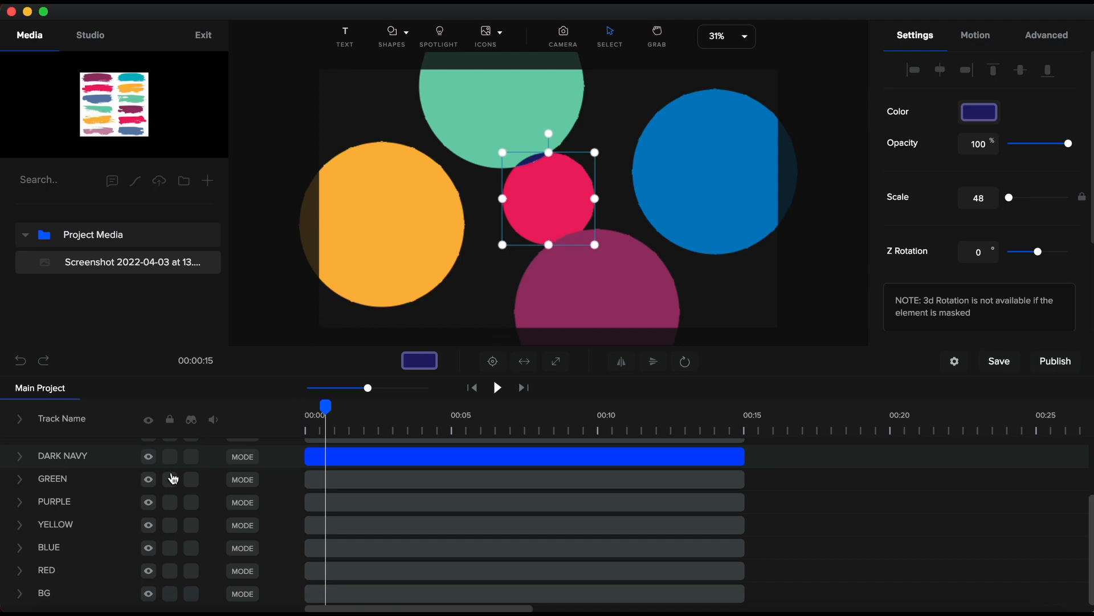
Duplicate the RED track and name the copy RED2.
{"action": "left_click", "coordinate": [51, 572]}
{"action": "key", "text": "super+d"}
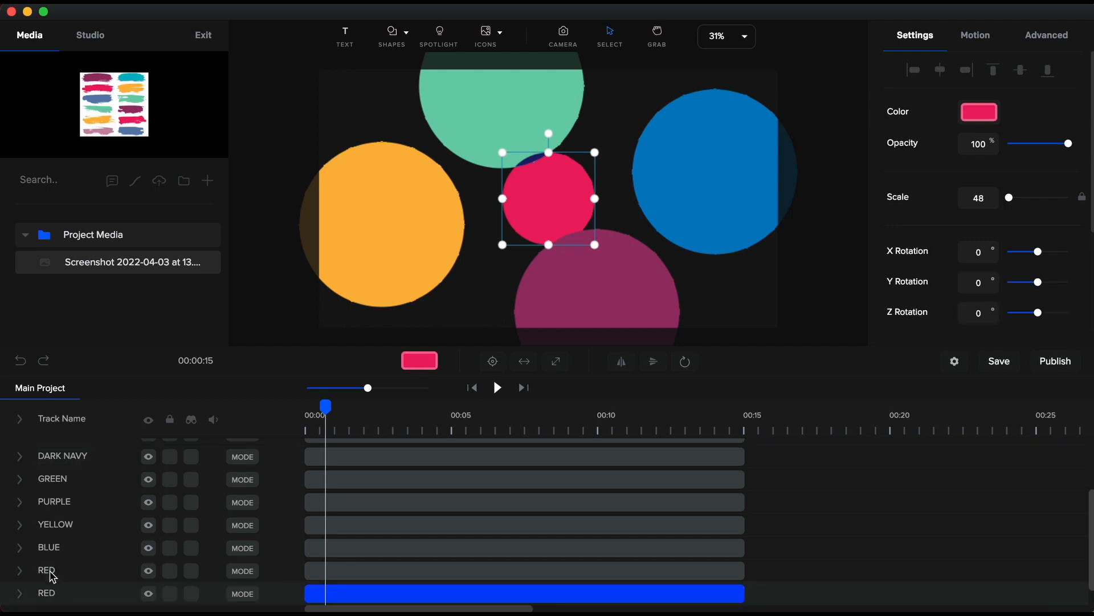
{"action": "double_click", "coordinate": [51, 572]}
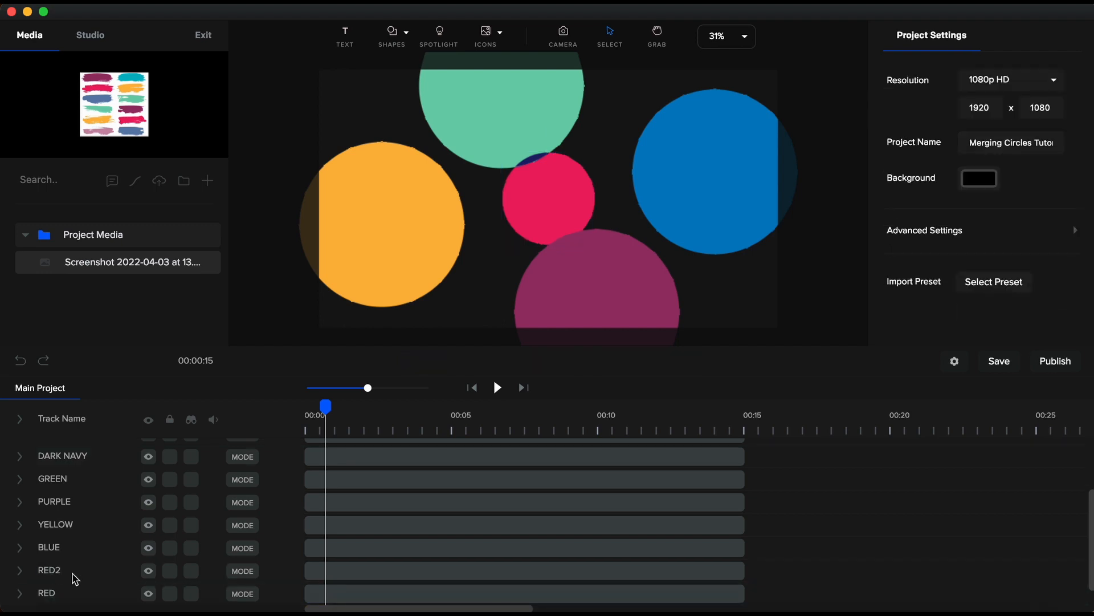
Duplicate the PURPLE track as PURPLE2 and move RED2 directly below it.
{"action": "left_click", "coordinate": [62, 509]}
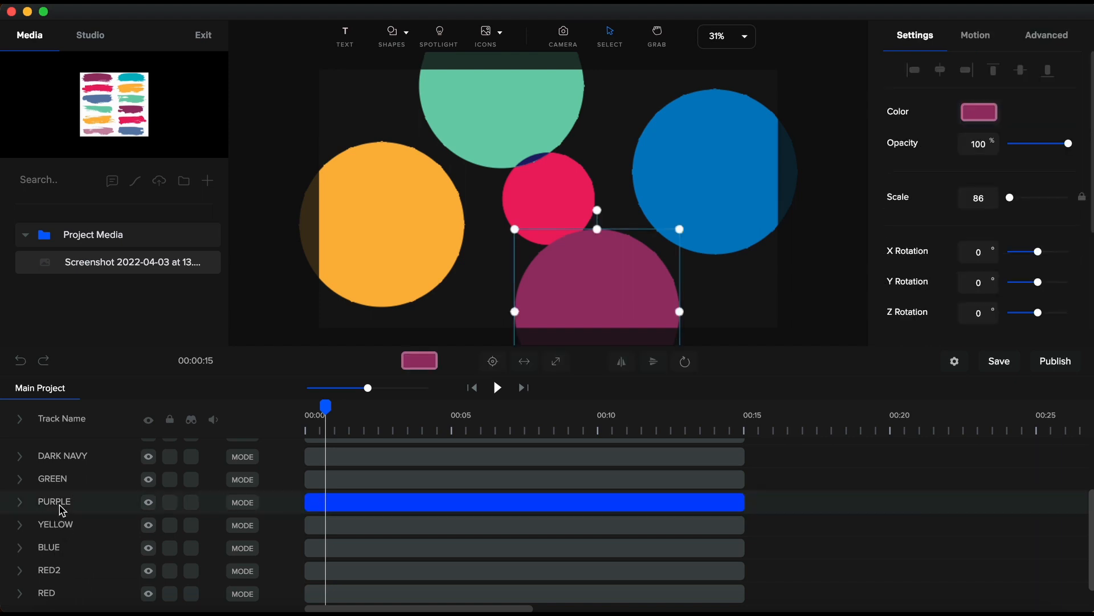
{"action": "key", "text": "super+d"}
{"action": "double_click", "coordinate": [60, 507]}
{"action": "type", "text": "PURP"}
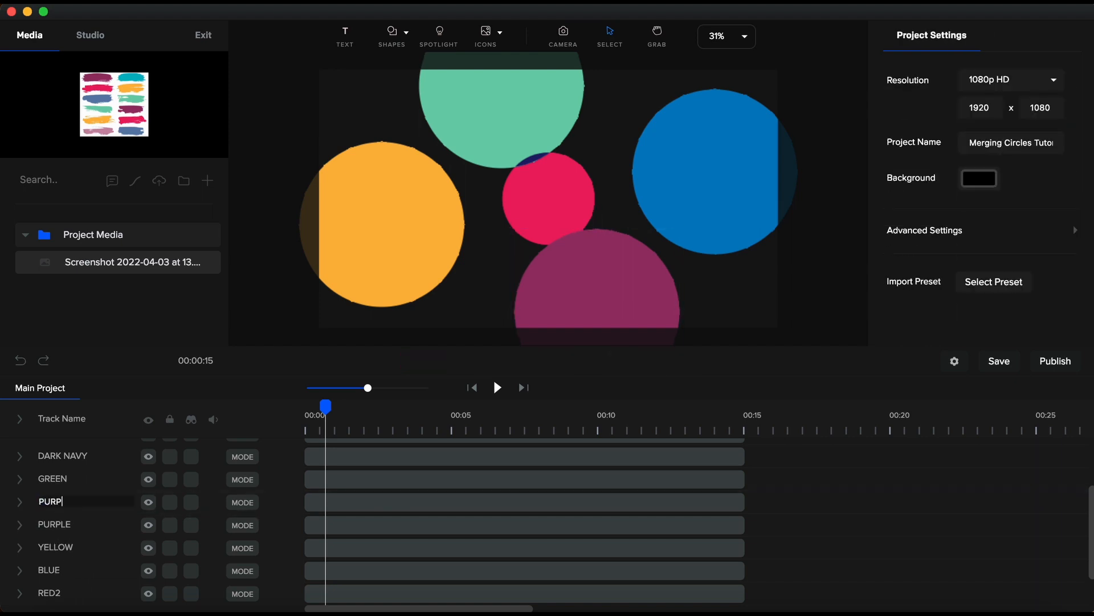
{"action": "type", "text": "LE2"}
{"action": "key", "text": "Return"}
{"action": "left_click_drag", "start_coordinate": [60, 596], "coordinate": [67, 525]}
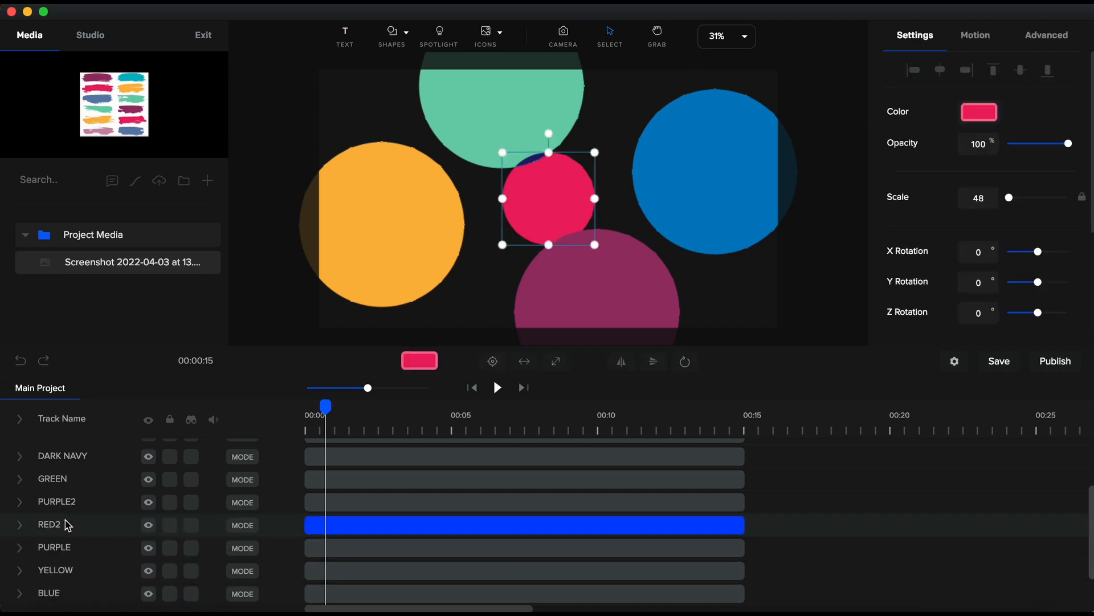
Mask the RED2 track with PURPLE2 and collapse its details.
{"action": "right_click", "coordinate": [352, 523]}
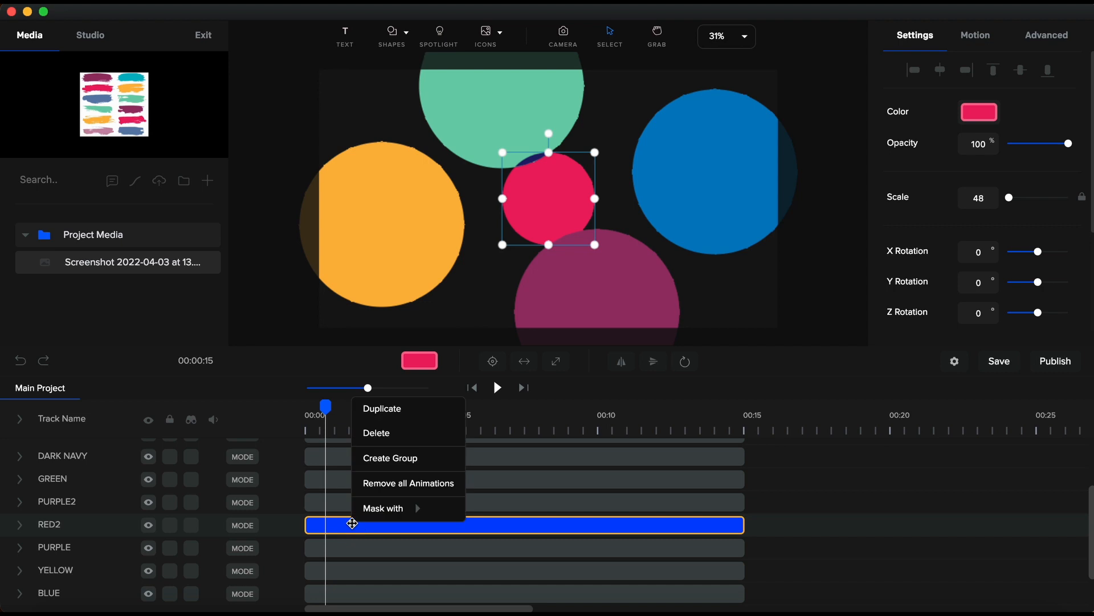
{"action": "mouse_move", "coordinate": [407, 509]}
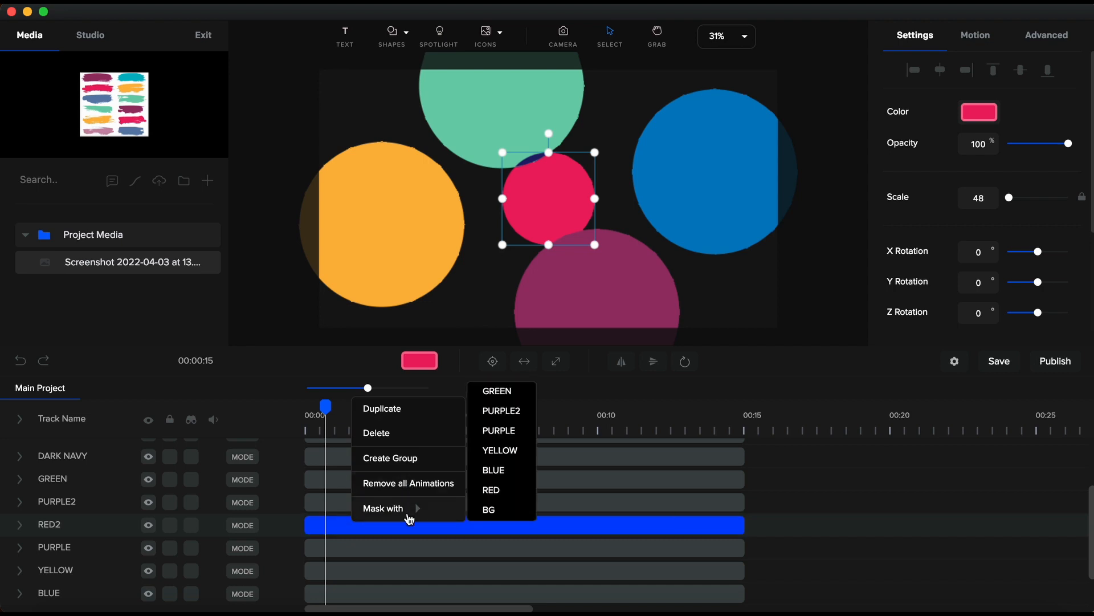
{"action": "left_click", "coordinate": [511, 411]}
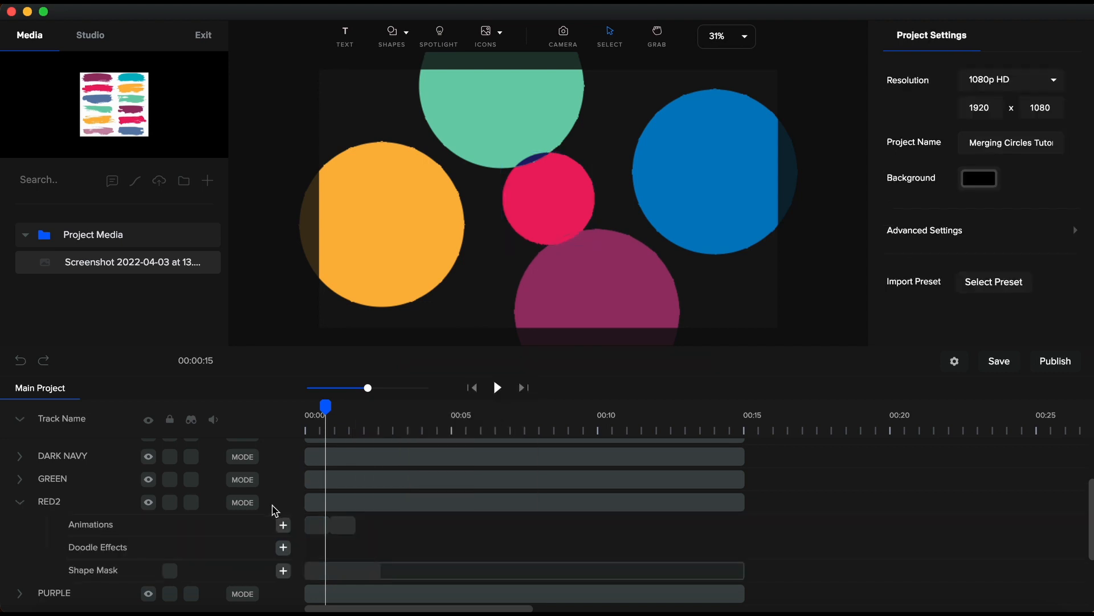
{"action": "left_click", "coordinate": [20, 504]}
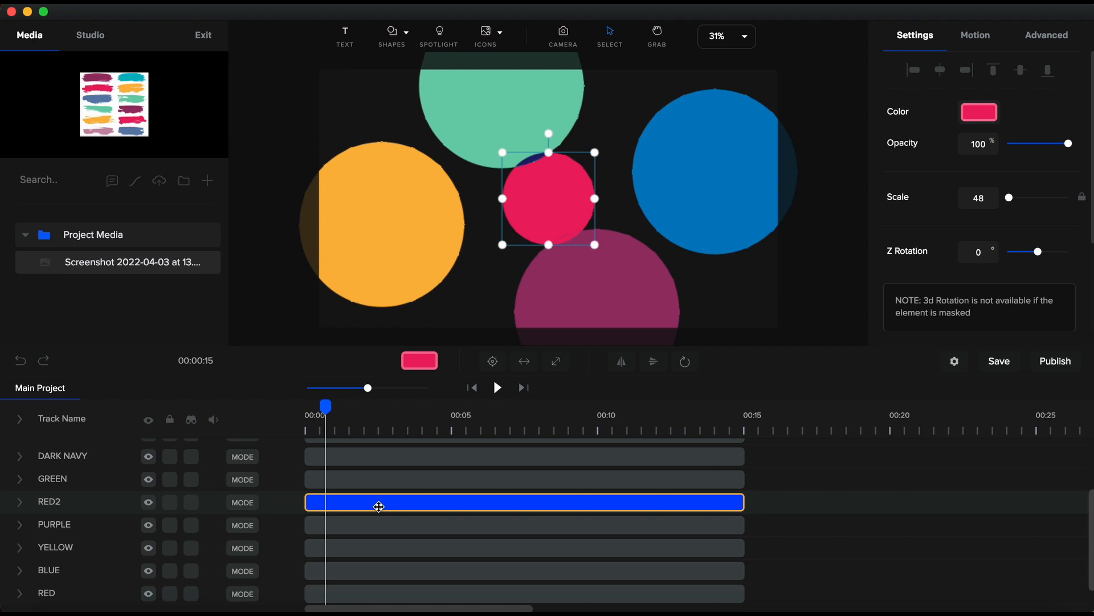
Recolour the masked RED2 circle with the favourite mid-green and rename its track as LIGHT GREEN.
{"action": "left_click", "coordinate": [988, 118]}
{"action": "scroll", "coordinate": [985, 181], "scroll_direction": "down", "scroll_amount": 5}
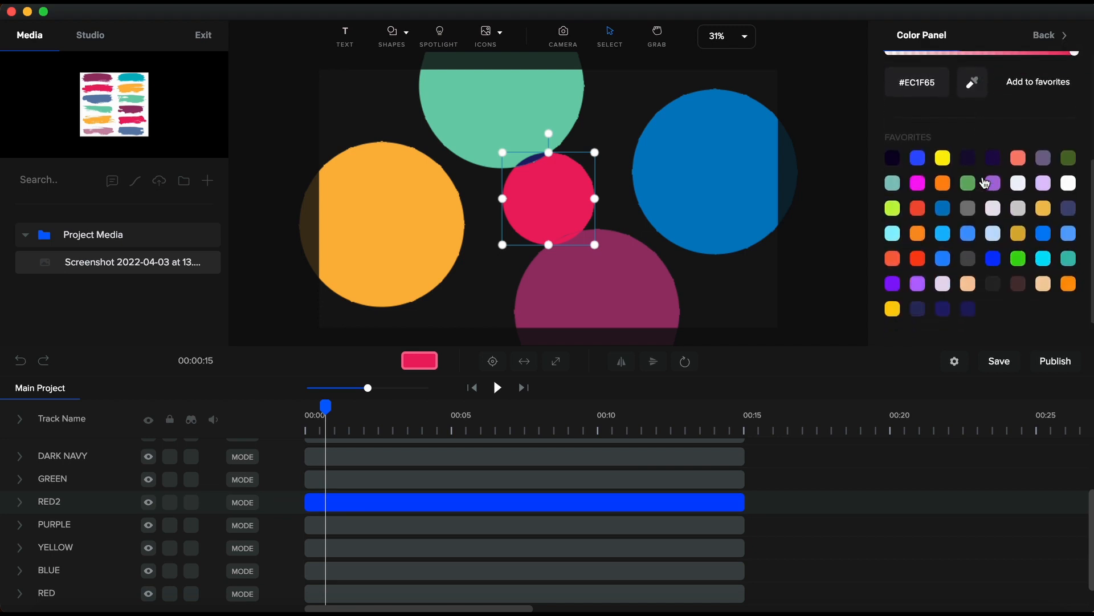
{"action": "left_click", "coordinate": [968, 210]}
{"action": "double_click", "coordinate": [49, 502]}
{"action": "type", "text": "LIGHT GREEN"}
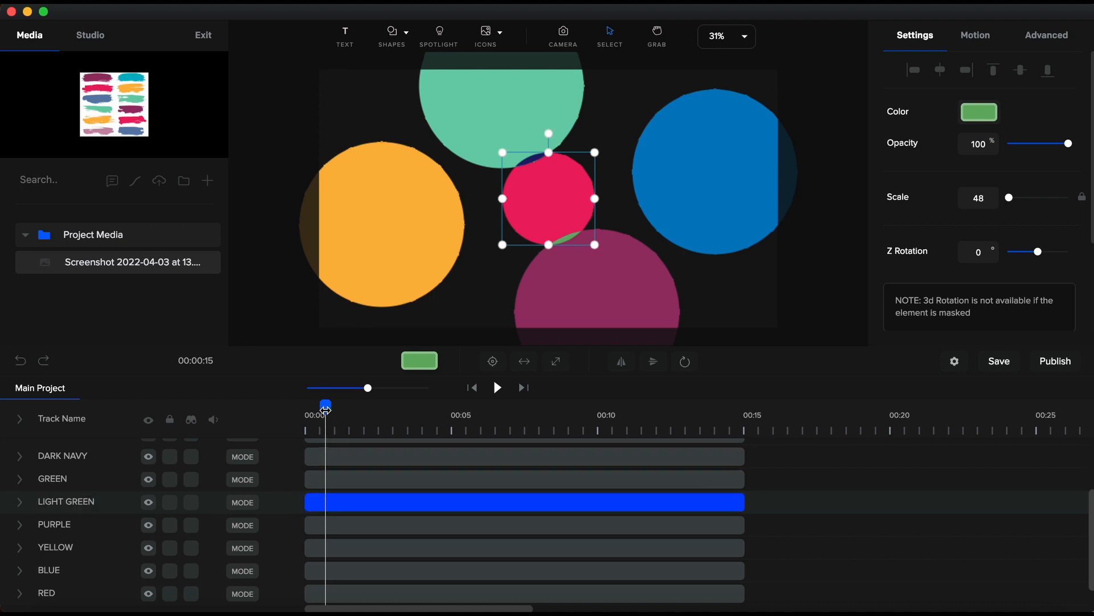
Move the playhead to where the green and blue circles overlap, and duplicate the BLUE track as BLUE2.
{"action": "left_click_drag", "start_coordinate": [326, 409], "coordinate": [340, 406]}
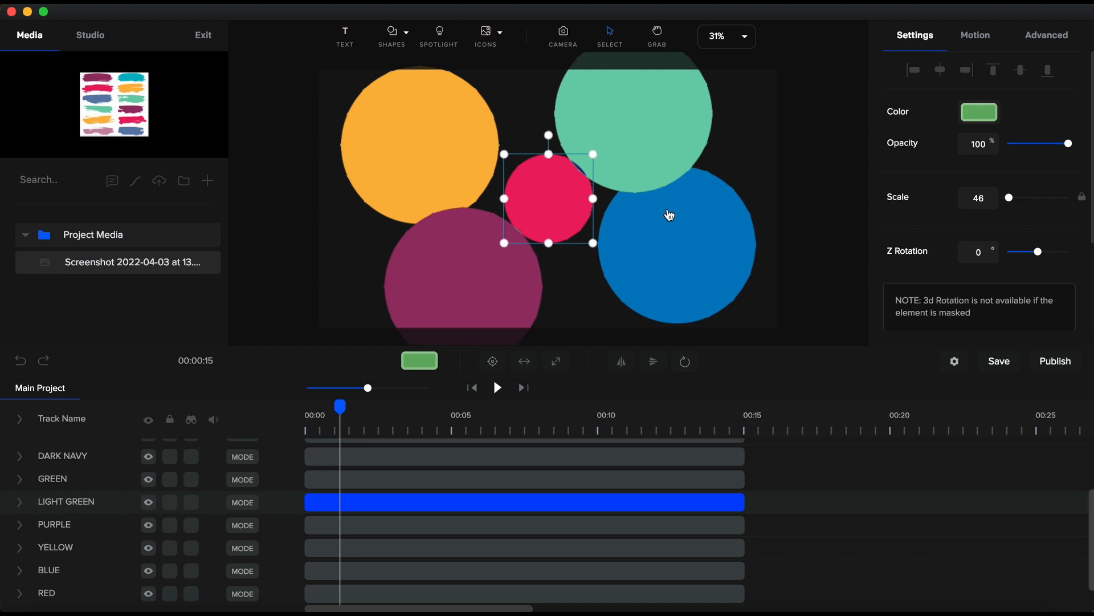
{"action": "scroll", "coordinate": [86, 548], "scroll_direction": "up", "scroll_amount": 4}
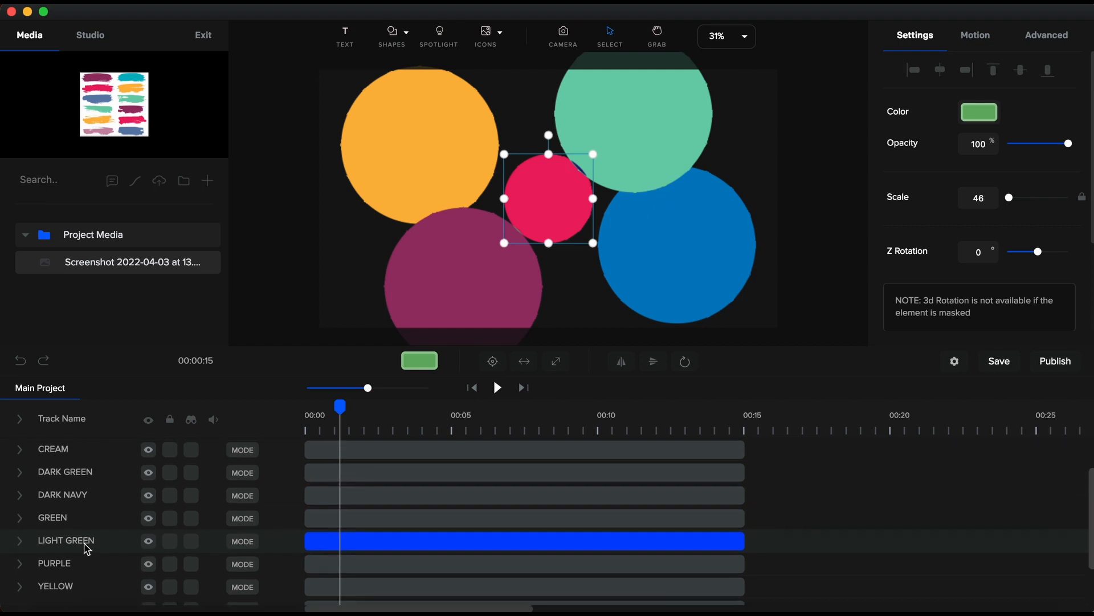
{"action": "scroll", "coordinate": [86, 549], "scroll_direction": "down", "scroll_amount": 4}
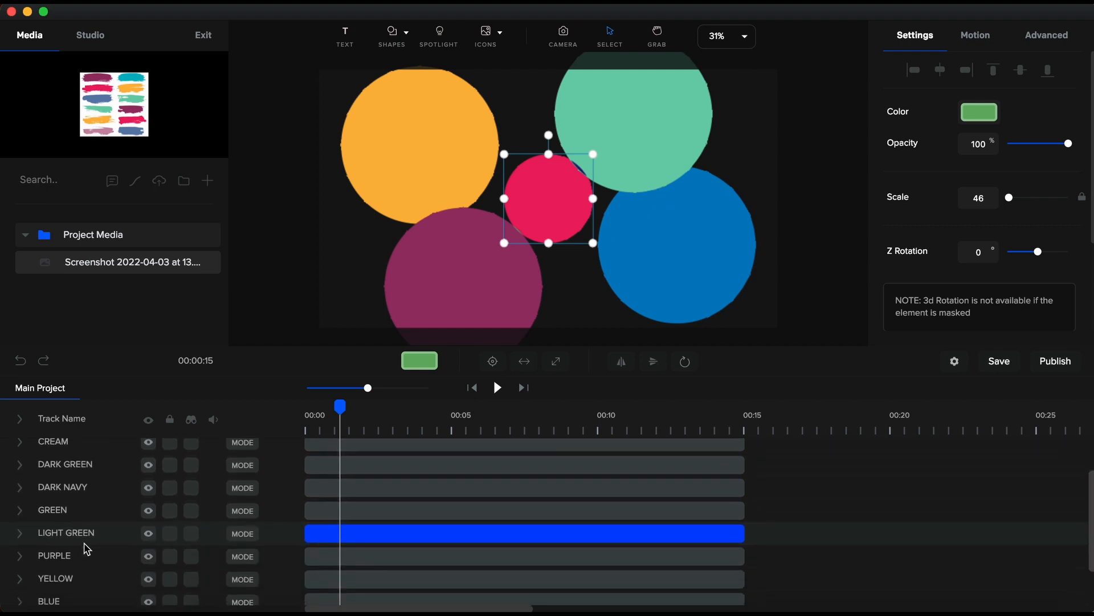
{"action": "scroll", "coordinate": [72, 563], "scroll_direction": "down", "scroll_amount": 1}
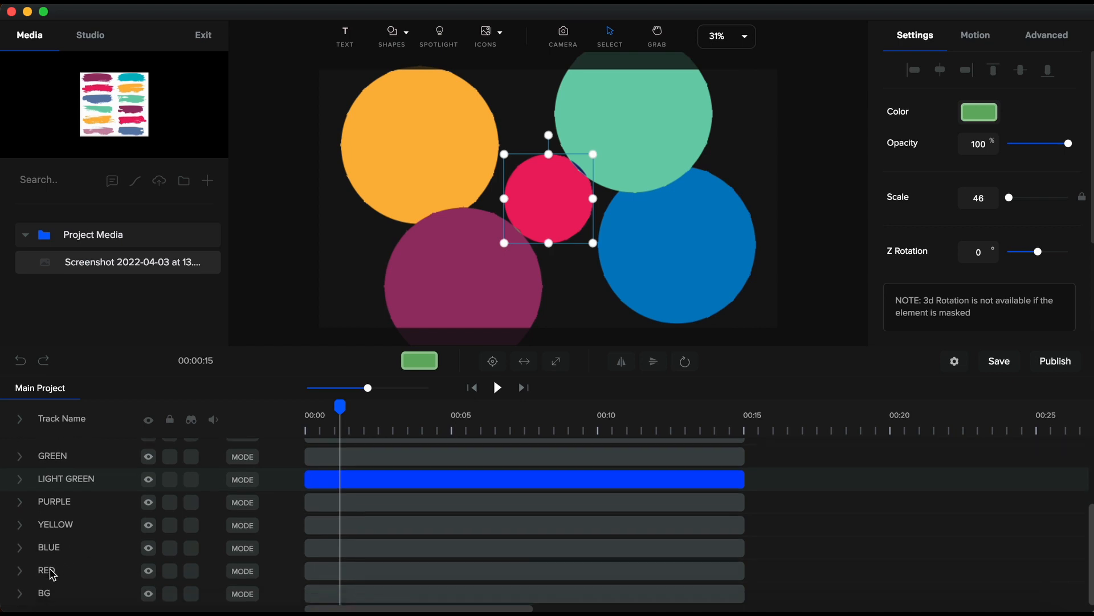
{"action": "left_click", "coordinate": [54, 554]}
{"action": "key", "text": "super+d"}
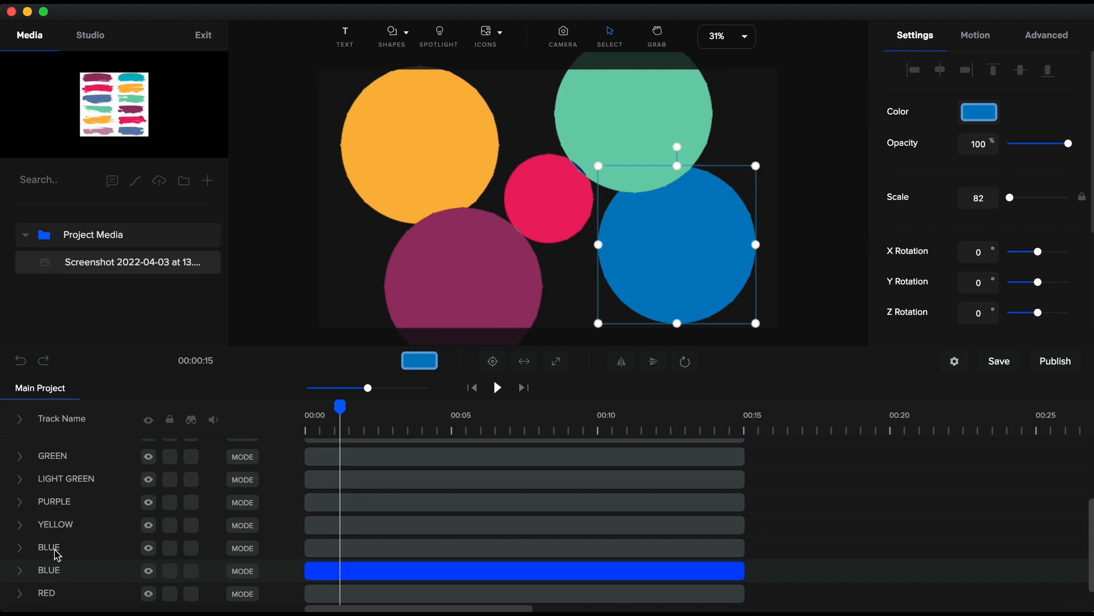
{"action": "double_click", "coordinate": [54, 550]}
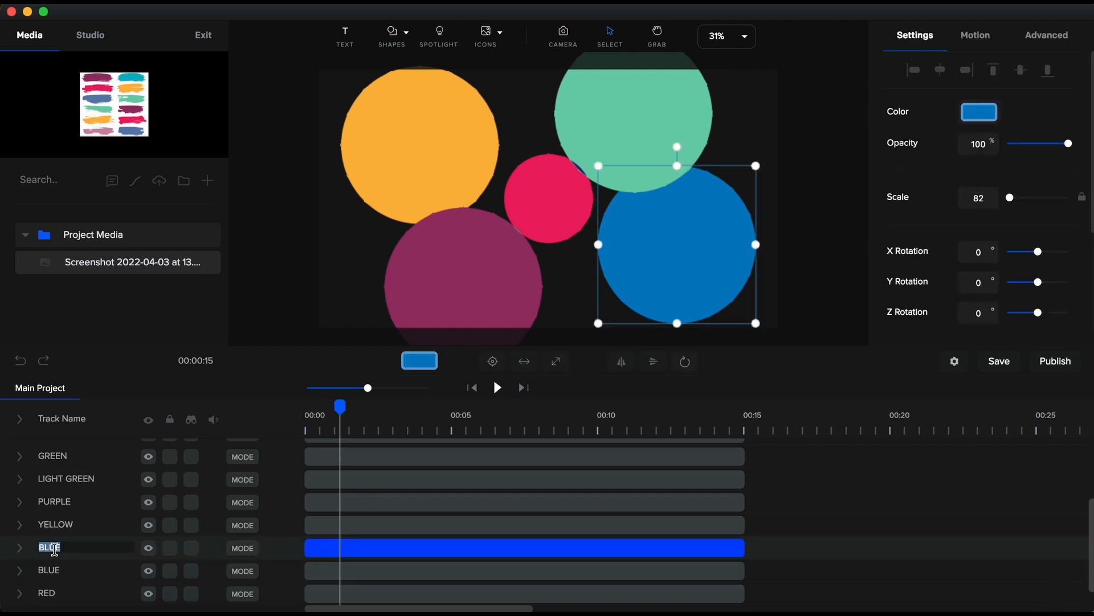
{"action": "type", "text": "B"}
{"action": "key", "text": "Return"}
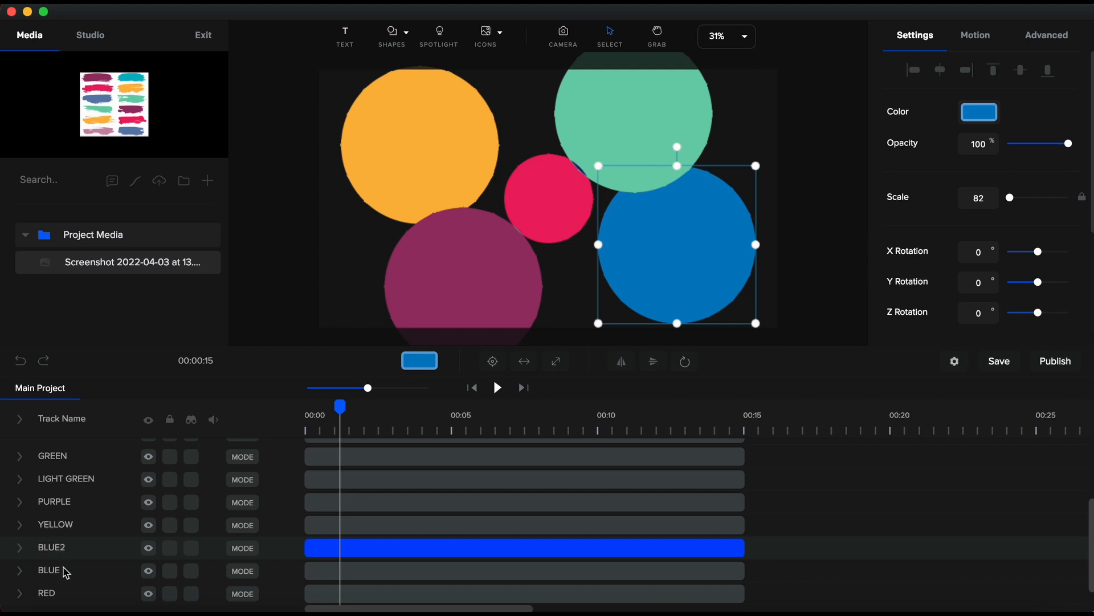
Duplicate the GREEN track as GREEN2, with BLUE2 directly below it, and mask BLUE2 with GREEN2.
{"action": "left_click", "coordinate": [63, 460]}
{"action": "key", "text": "super+d"}
{"action": "double_click", "coordinate": [53, 500]}
{"action": "type", "text": "GREEN2"}
{"action": "key", "text": "Return"}
{"action": "left_click_drag", "start_coordinate": [60, 594], "coordinate": [66, 481]}
{"action": "left_click", "coordinate": [20, 459]}
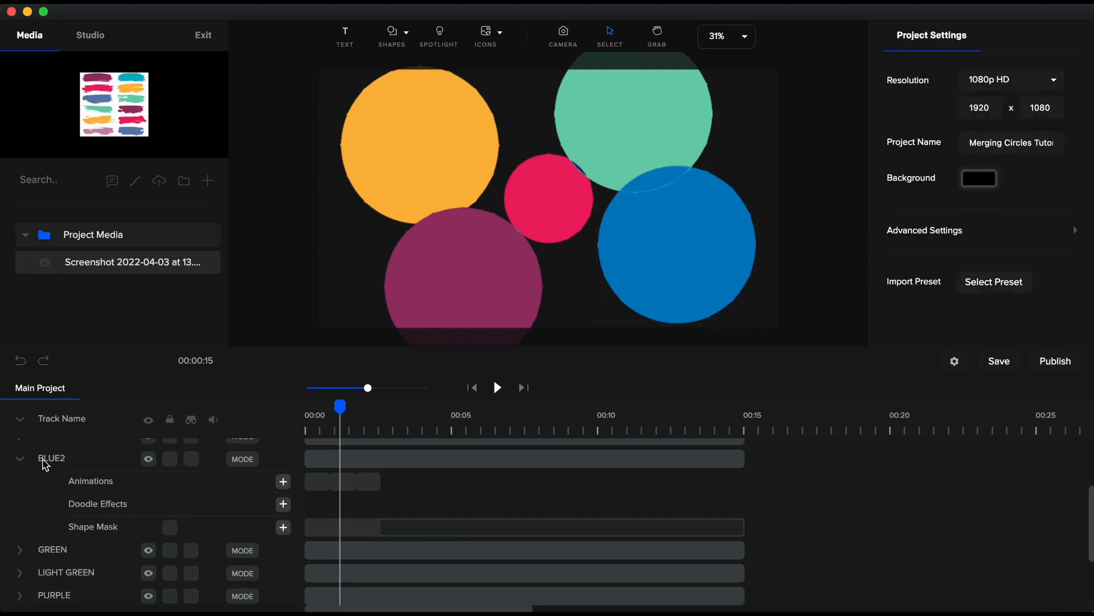
{"action": "left_click", "coordinate": [20, 459]}
Recolour the masked BLUE2 circle a deep reddish orange and rename its track as DARK ORANGE.
{"action": "left_click", "coordinate": [399, 459]}
{"action": "left_click", "coordinate": [979, 112]}
{"action": "mouse_move", "coordinate": [339, 407]}
{"action": "left_mouse_down"}
{"action": "mouse_move", "coordinate": [365, 407]}
{"action": "mouse_move", "coordinate": [342, 406]}
{"action": "left_mouse_up"}
{"action": "left_click", "coordinate": [1052, 301]}
{"action": "double_click", "coordinate": [61, 459]}
{"action": "type", "text": "DARK ORANGE"}
{"action": "key", "text": "Return"}
Duplicate the PURPLE and YELLOW tracks as PURPLE2 and YELLOW2, and mask YELLOW2 with PURPLE2.
{"action": "left_click", "coordinate": [54, 526]}
{"action": "key", "text": "super+d"}
{"action": "double_click", "coordinate": [57, 549]}
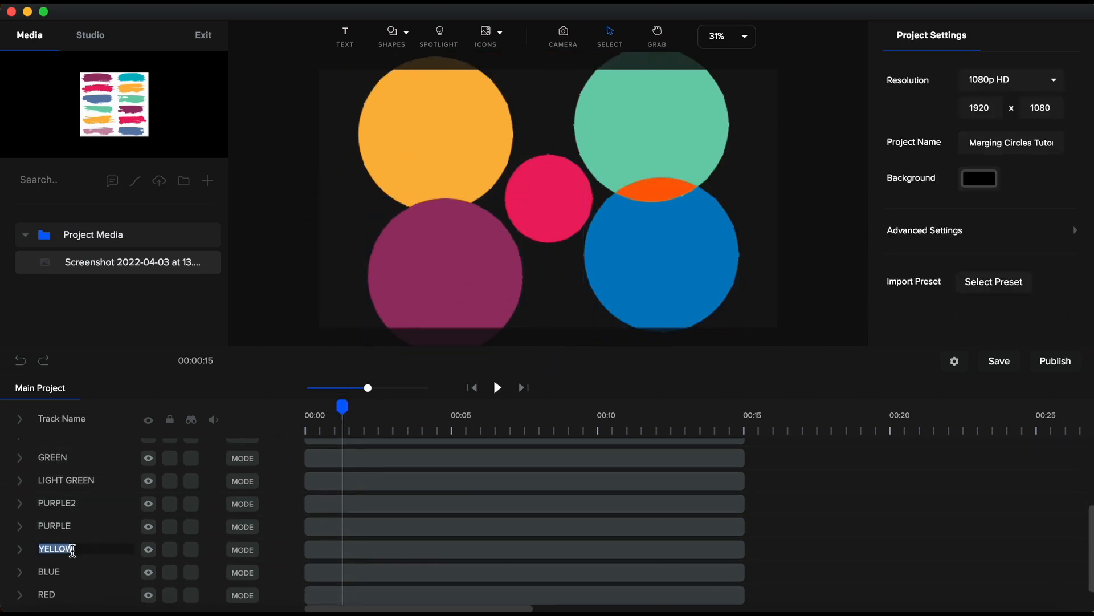
{"action": "left_click", "coordinate": [365, 549]}
{"action": "key", "text": "super+d"}
{"action": "double_click", "coordinate": [56, 549]}
{"action": "type", "text": "YELLOW2"}
{"action": "left_click_drag", "start_coordinate": [67, 553], "coordinate": [69, 528]}
{"action": "left_click", "coordinate": [20, 503]}
{"action": "left_click", "coordinate": [20, 504]}
Move the playhead to about 3 seconds and recolour the masked YELLOW2 circle with the favourite teal.
{"action": "left_click", "coordinate": [985, 116]}
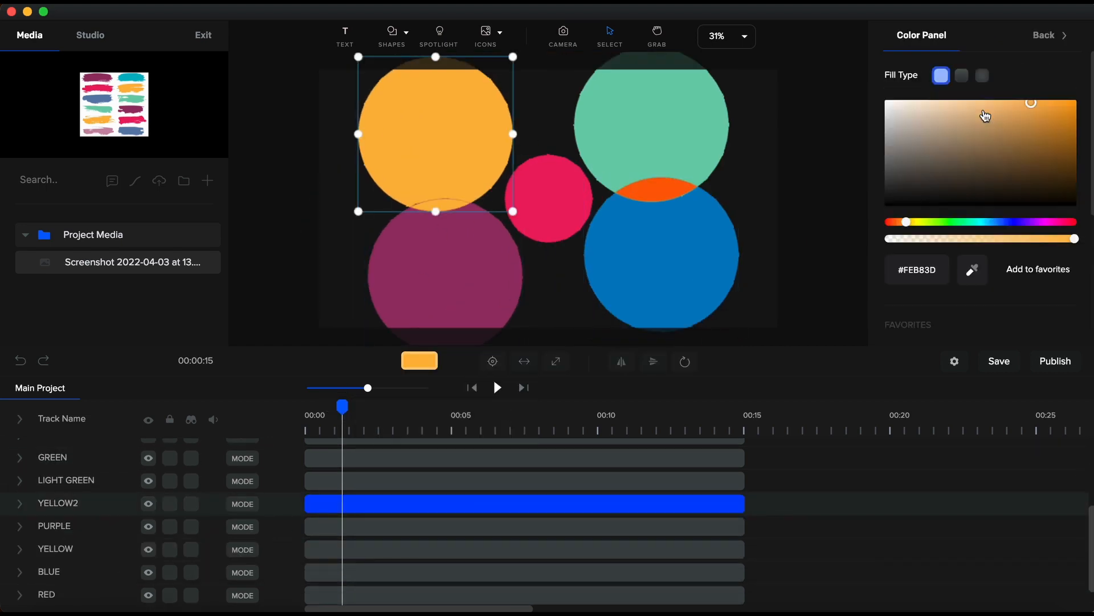
{"action": "scroll", "coordinate": [986, 116], "scroll_direction": "down", "scroll_amount": 5}
{"action": "left_click", "coordinate": [1018, 149]}
{"action": "left_click_drag", "start_coordinate": [342, 406], "coordinate": [398, 407]}
{"action": "left_click", "coordinate": [978, 112]}
{"action": "left_click", "coordinate": [945, 209]}
{"action": "left_click", "coordinate": [979, 112]}
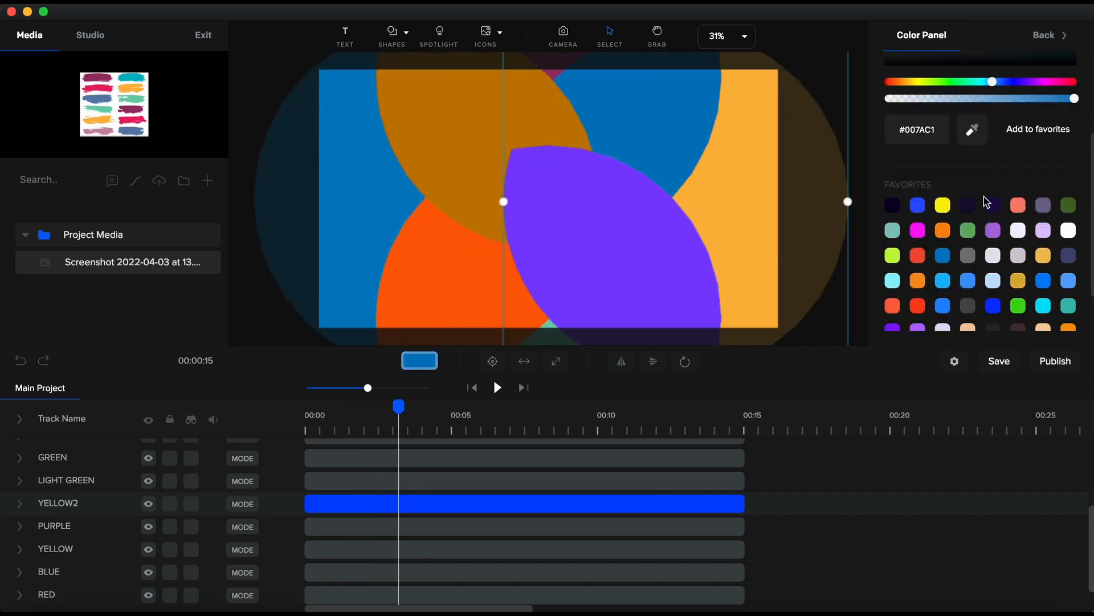
{"action": "scroll", "coordinate": [987, 203], "scroll_direction": "down", "scroll_amount": 3}
{"action": "left_click", "coordinate": [1069, 250]}
Recolour the masked circle on the ORANGE track with the favourite bright orange.
{"action": "left_click", "coordinate": [476, 118]}
{"action": "scroll", "coordinate": [225, 505], "scroll_direction": "up", "scroll_amount": 5}
{"action": "left_click", "coordinate": [224, 505]}
{"action": "left_click", "coordinate": [365, 472]}
{"action": "left_click", "coordinate": [420, 360]}
{"action": "scroll", "coordinate": [1009, 222], "scroll_direction": "down", "scroll_amount": 5}
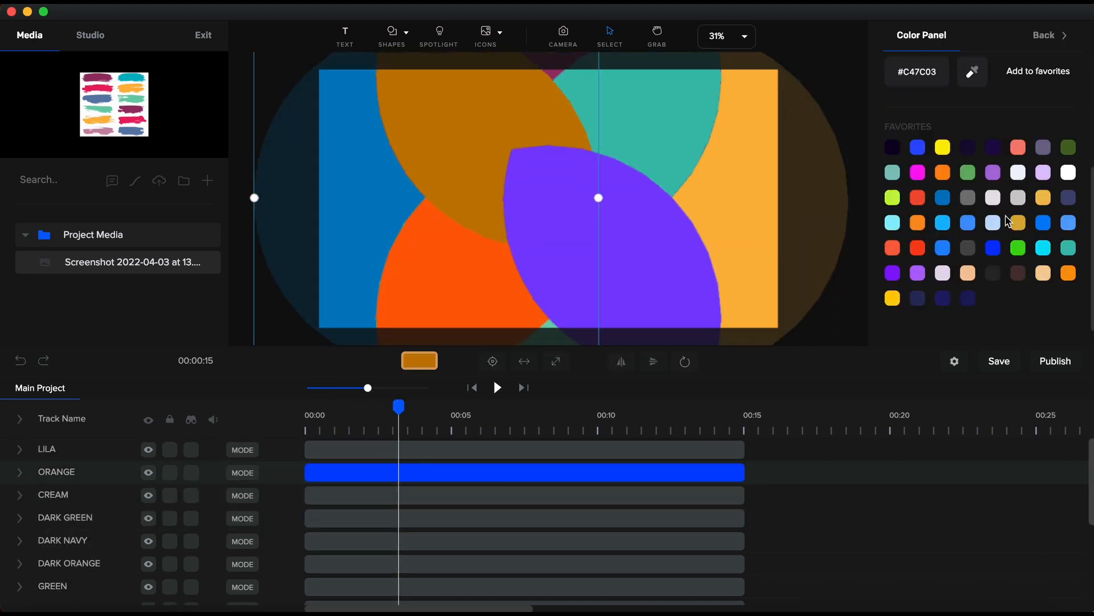
{"action": "left_click", "coordinate": [943, 172]}
Recolour the DARK ORANGE circle magenta from the favourites and rename its track as PINK.
{"action": "left_click", "coordinate": [336, 564]}
{"action": "left_click", "coordinate": [419, 360]}
{"action": "scroll", "coordinate": [982, 165], "scroll_direction": "down", "scroll_amount": 5}
{"action": "left_click", "coordinate": [918, 172]}
{"action": "double_click", "coordinate": [69, 563]}
{"action": "type", "text": "PINK"}
Rename the YELLOW2 track as GREEN2, and reorder the tracks so ORANGE and GREEN2 sit above LILA.
{"action": "left_click", "coordinate": [364, 472]}
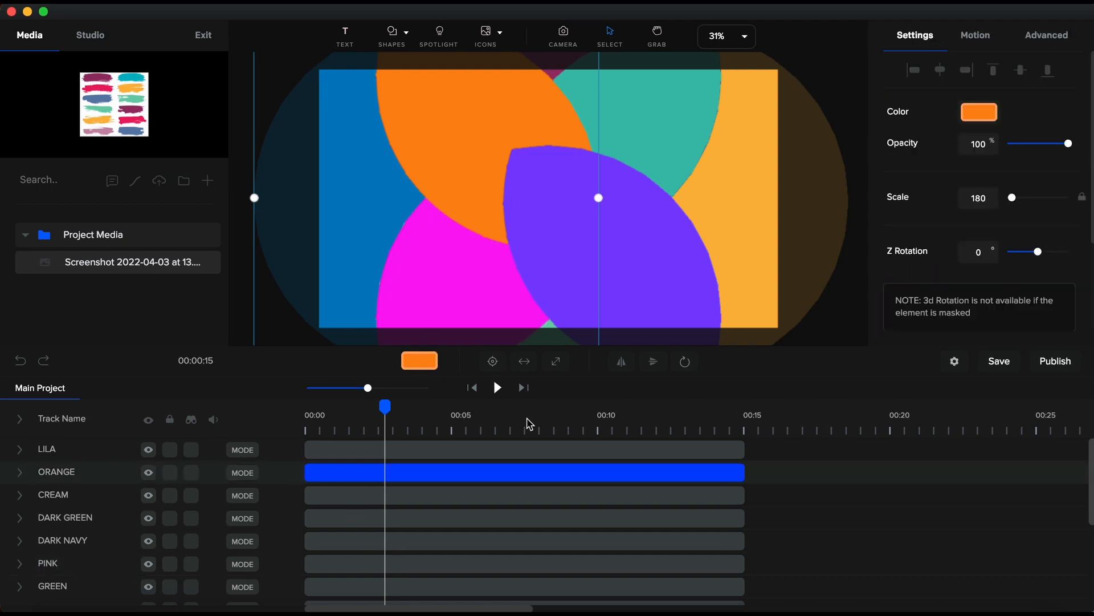
{"action": "left_click_drag", "start_coordinate": [73, 472], "coordinate": [77, 448]}
{"action": "scroll", "coordinate": [97, 481], "scroll_direction": "down", "scroll_amount": 5}
{"action": "double_click", "coordinate": [59, 504]}
{"action": "type", "text": "GREEN"}
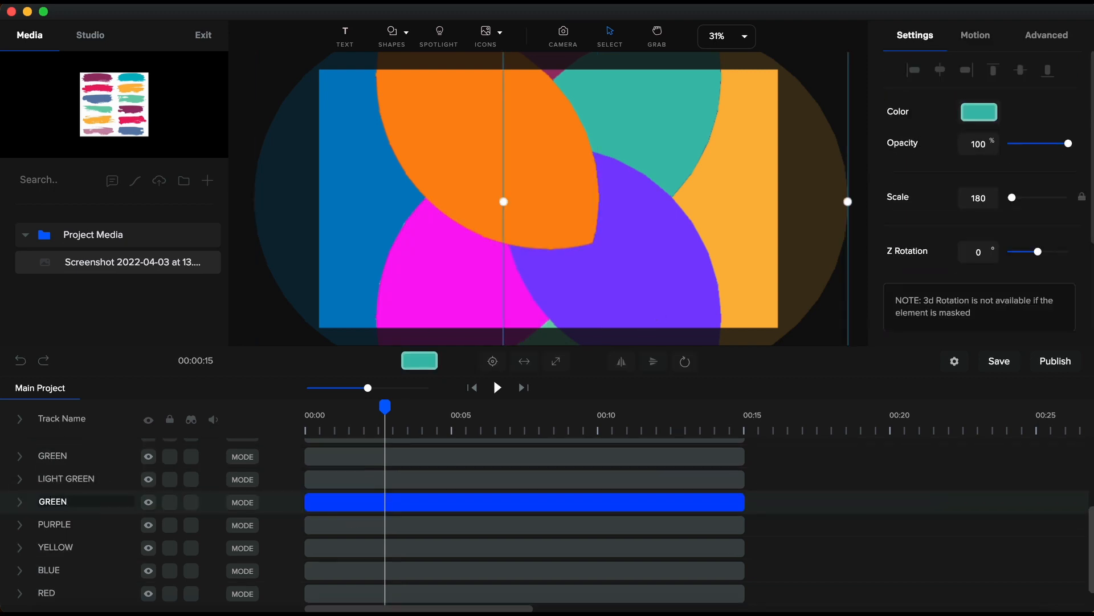
{"action": "type", "text": "2"}
{"action": "key", "text": "Return"}
{"action": "left_click_drag", "start_coordinate": [66, 503], "coordinate": [68, 453]}
{"action": "scroll", "coordinate": [66, 467], "scroll_direction": "up", "scroll_amount": 2}
{"action": "left_click_drag", "start_coordinate": [65, 488], "coordinate": [65, 465]}
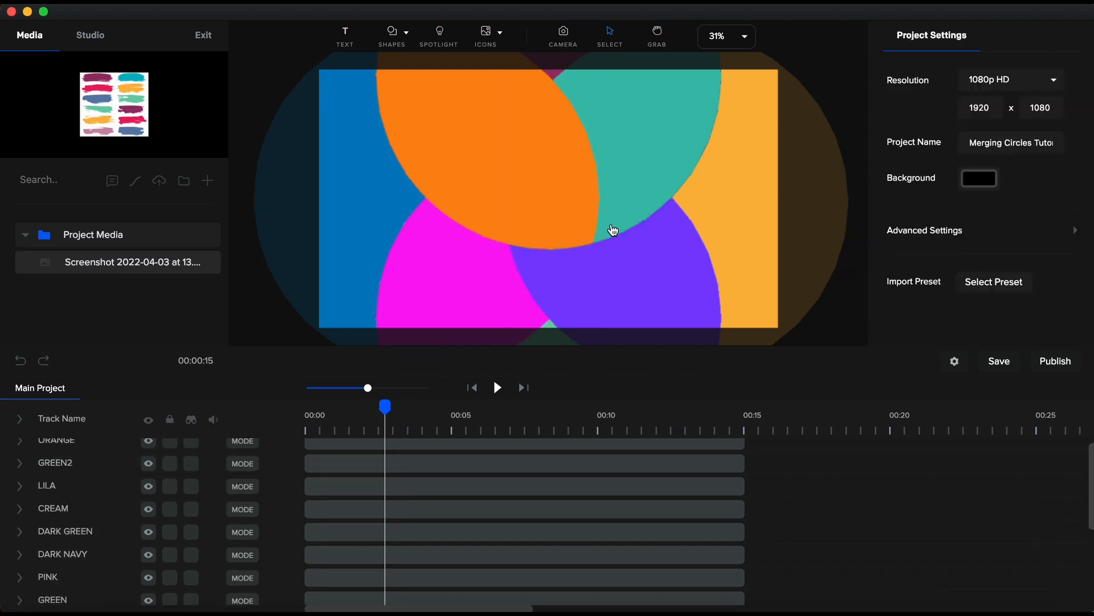
Duplicate the PURPLE track and name the copy PURPLE2.
{"action": "scroll", "coordinate": [59, 508], "scroll_direction": "down", "scroll_amount": 5}
{"action": "left_click", "coordinate": [57, 509]}
{"action": "key", "text": "super+d"}
{"action": "double_click", "coordinate": [56, 507]}
{"action": "type", "text": "PURPLE2"}
Duplicate the original GREEN circle's track and name the copy GREEN3.
{"action": "left_click", "coordinate": [77, 486]}
{"action": "scroll", "coordinate": [73, 485], "scroll_direction": "up", "scroll_amount": 1}
{"action": "left_click", "coordinate": [67, 485]}
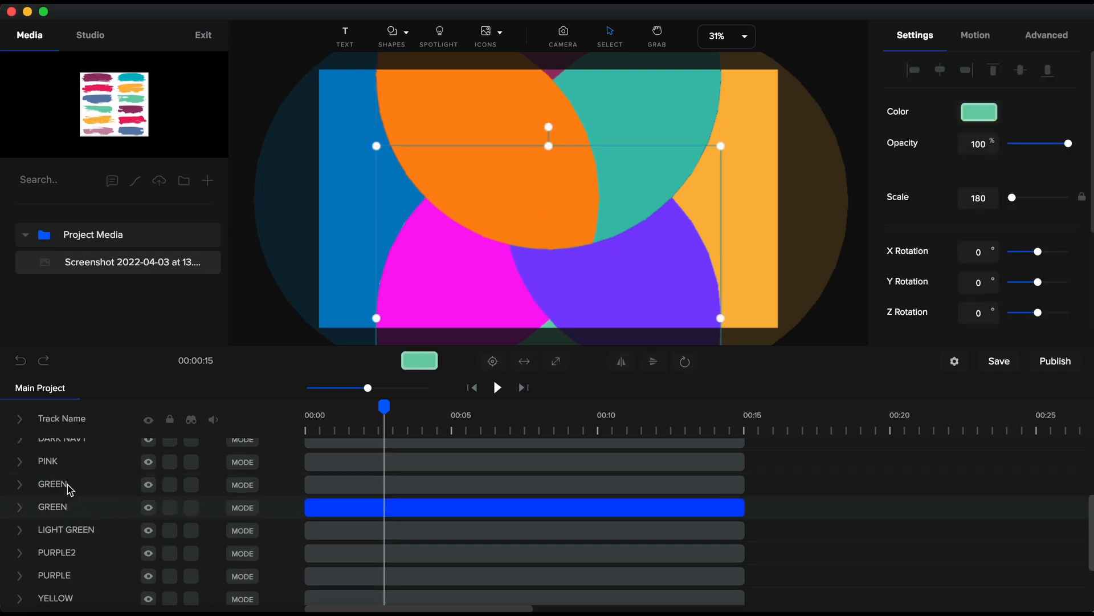
{"action": "double_click", "coordinate": [66, 486]}
{"action": "type", "text": "GREEN3"}
{"action": "key", "text": "Return"}
Move PURPLE2 to the start of the track order, with GREEN3 directly below it.
{"action": "left_click_drag", "start_coordinate": [66, 556], "coordinate": [66, 458]}
{"action": "scroll", "coordinate": [66, 513], "scroll_direction": "down", "scroll_amount": 3}
{"action": "left_click", "coordinate": [67, 516]}
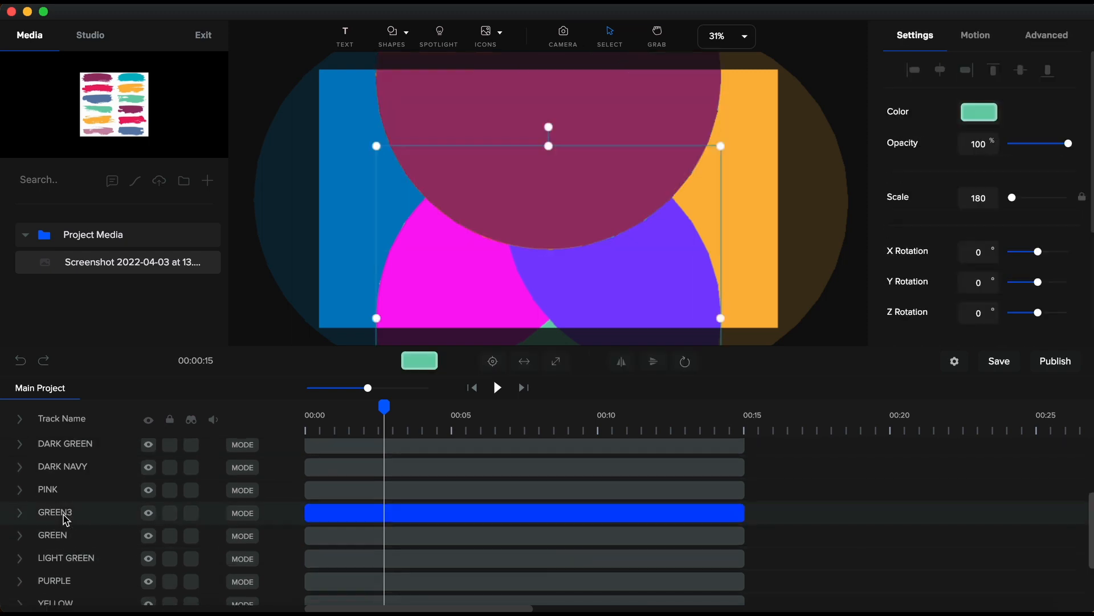
{"action": "left_click_drag", "start_coordinate": [67, 516], "coordinate": [61, 477]}
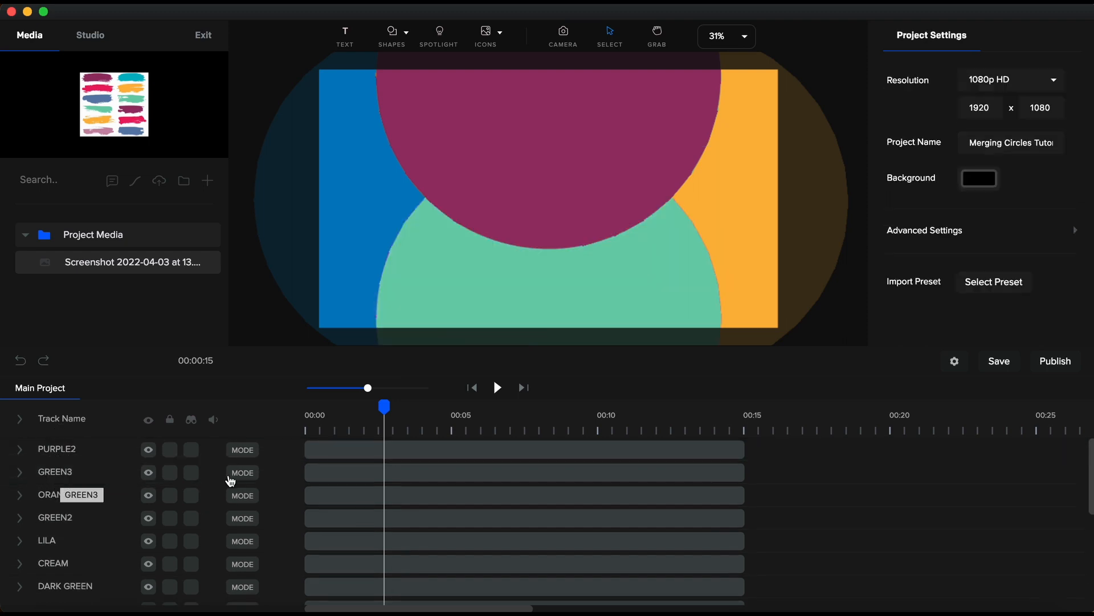
Mask the GREEN3 circle with PURPLE2 and change its fill colour to dark green #024F33.
{"action": "right_click", "coordinate": [350, 473]}
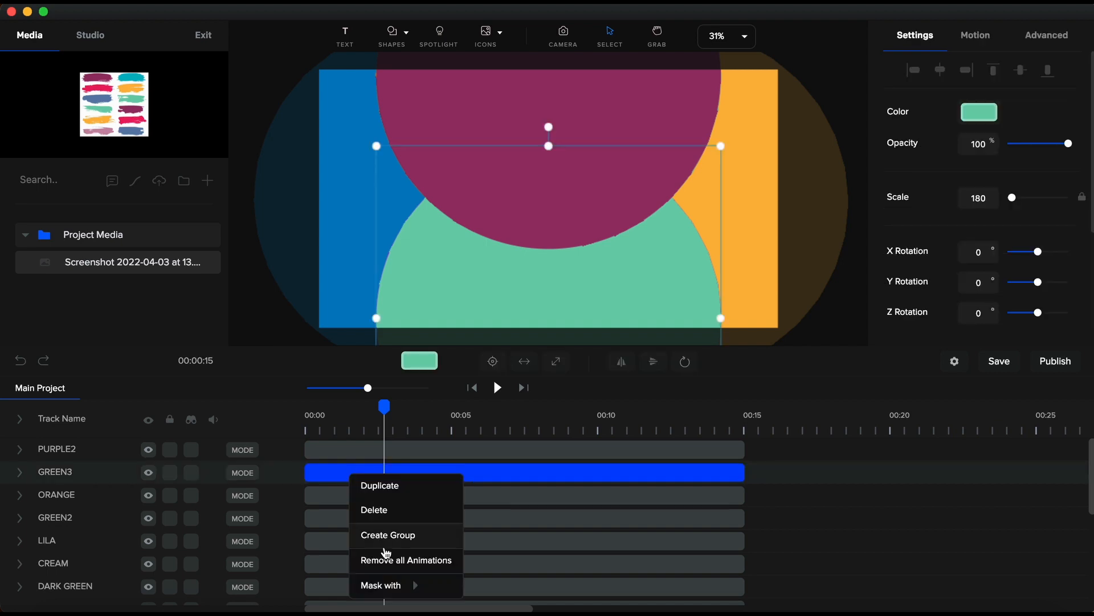
{"action": "mouse_move", "coordinate": [392, 581]}
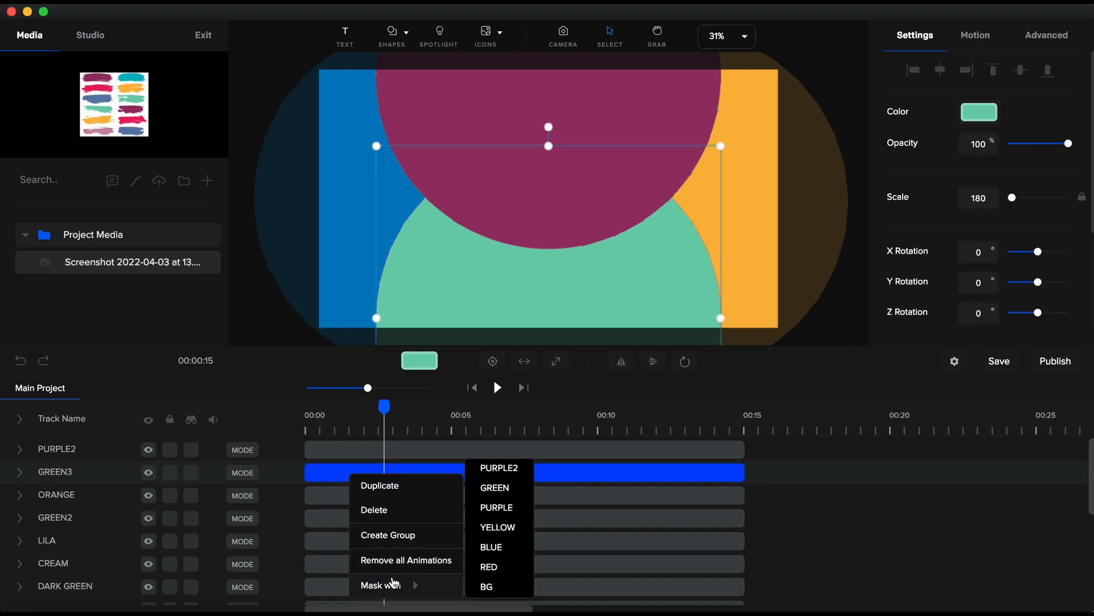
{"action": "left_click", "coordinate": [499, 468]}
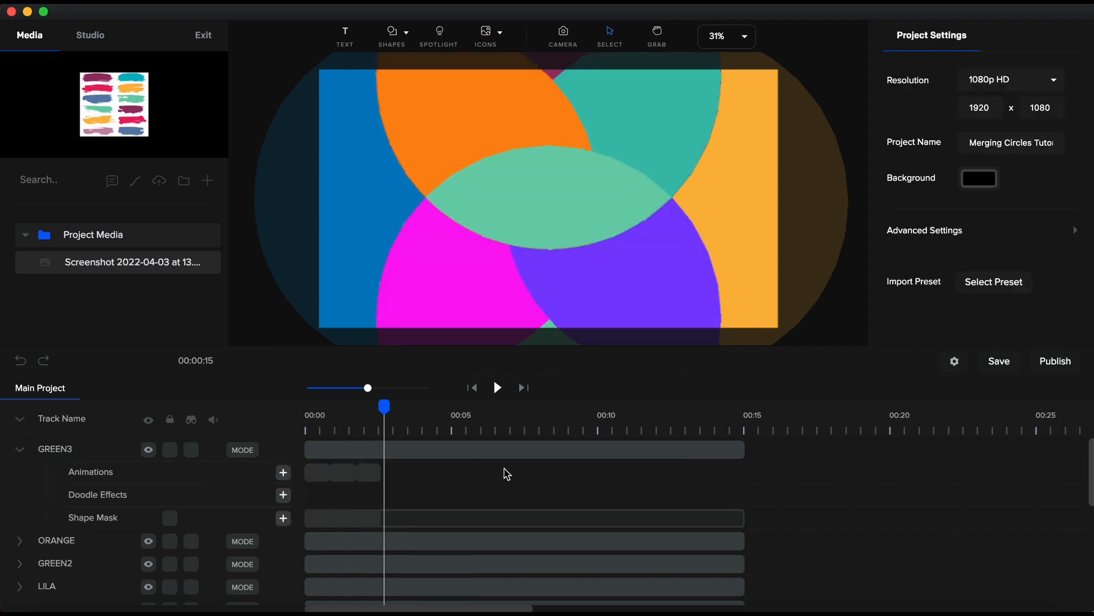
{"action": "left_click", "coordinate": [21, 454]}
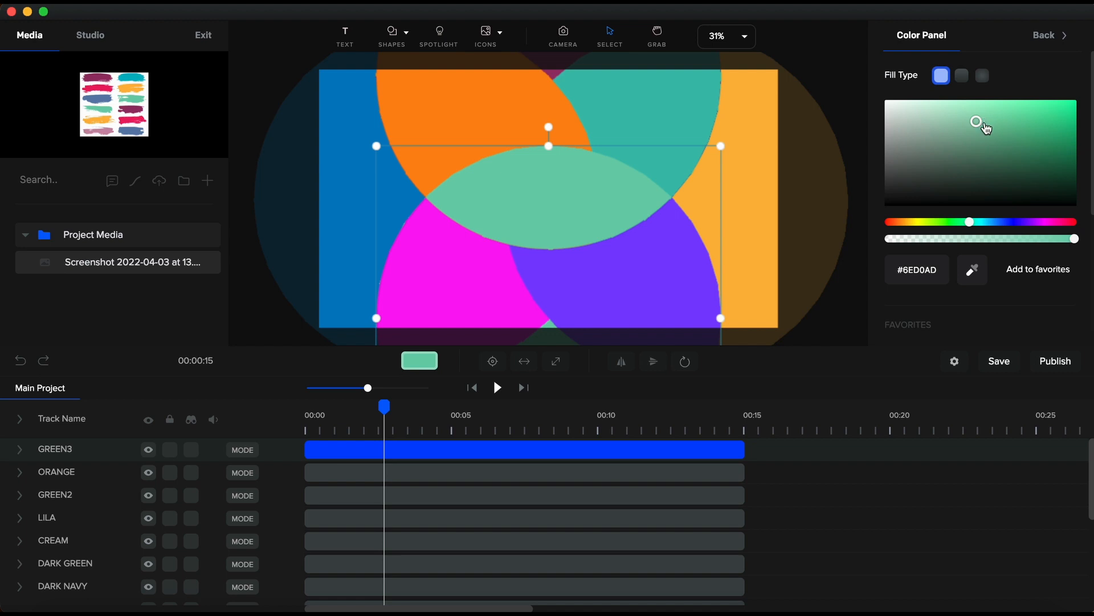
{"action": "scroll", "coordinate": [996, 183], "scroll_direction": "down", "scroll_amount": 3}
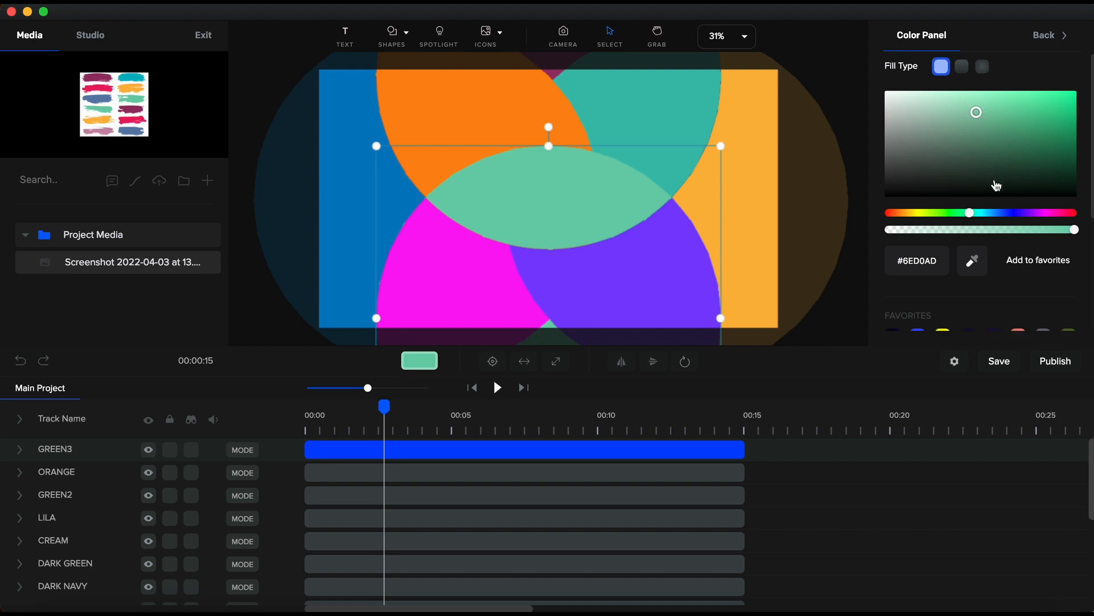
{"action": "left_click", "coordinate": [1072, 95]}
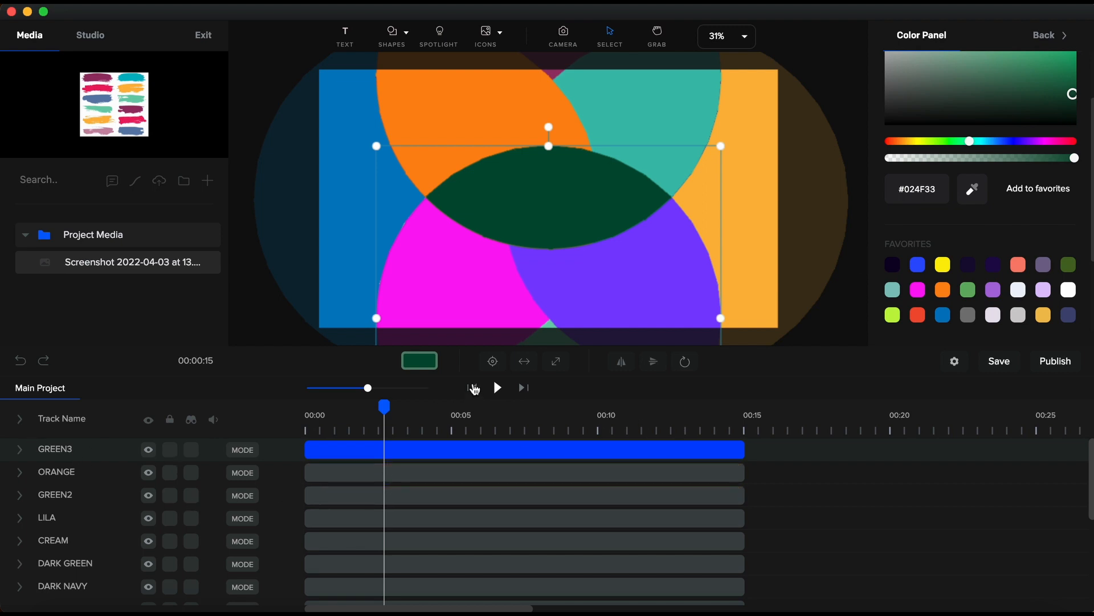
Play the animation from the start twice to check the new dark green overlap.
{"action": "left_click", "coordinate": [473, 388]}
{"action": "left_click", "coordinate": [834, 295]}
{"action": "key", "text": "space"}
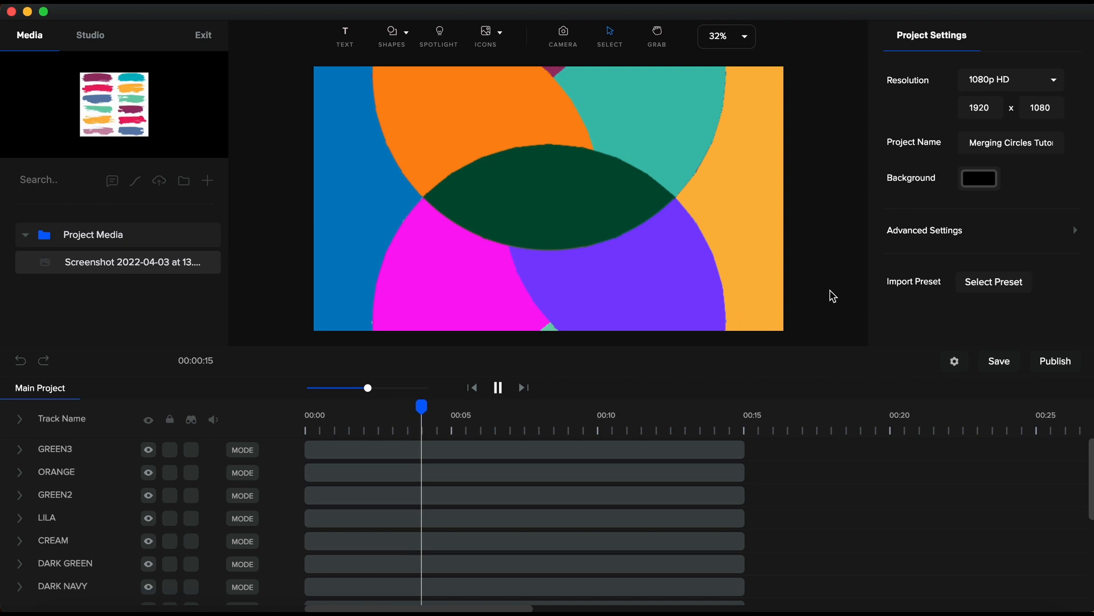
{"action": "key", "text": "space"}
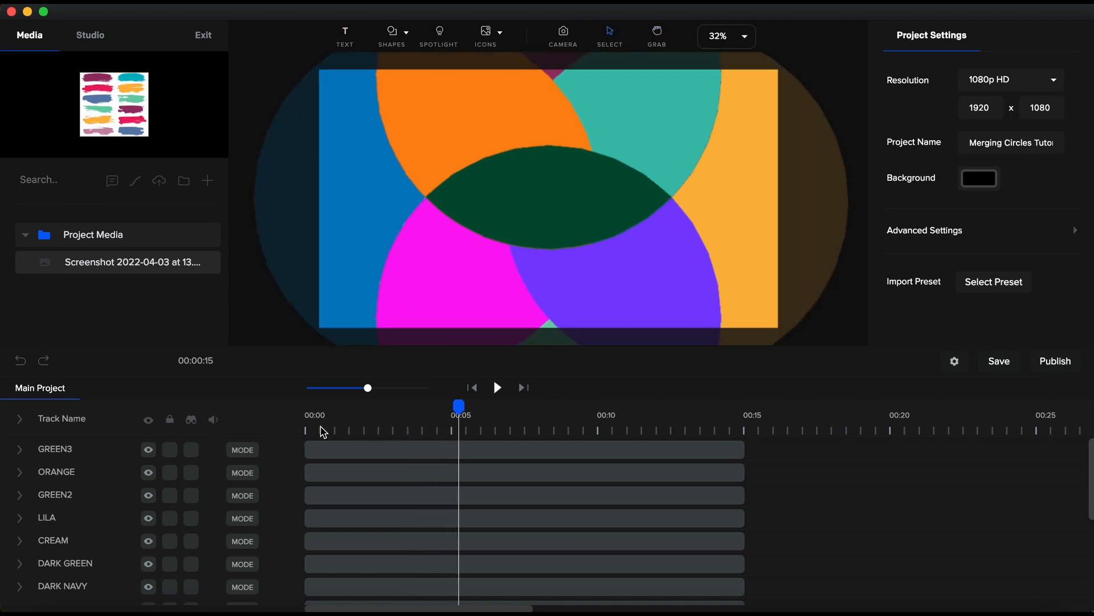
{"action": "left_click", "coordinate": [474, 389]}
{"action": "key", "text": "space"}
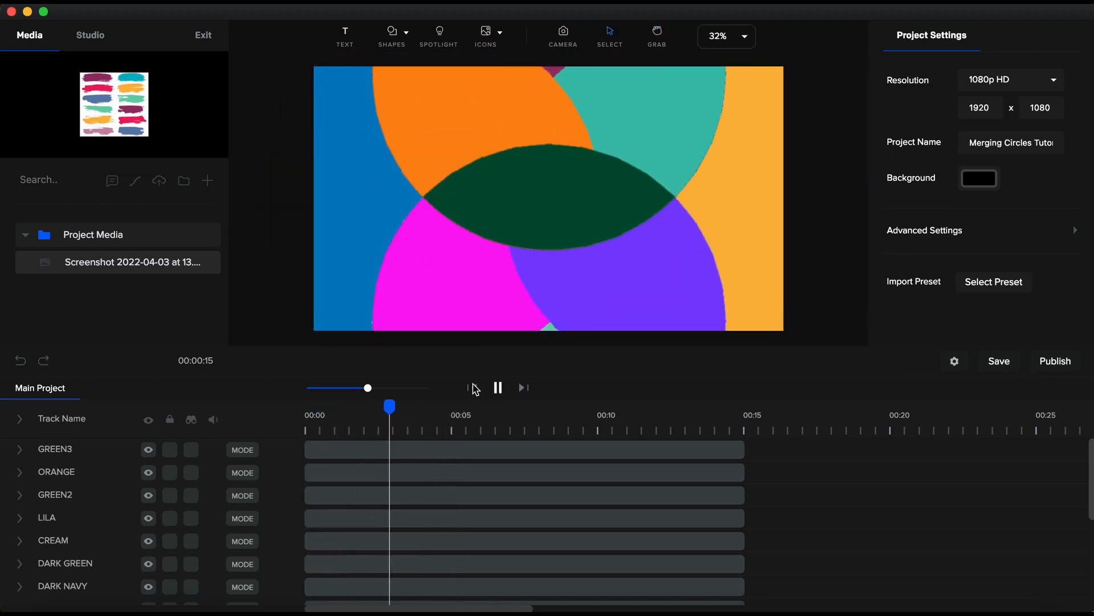
{"action": "key", "text": "space"}
At about 2 seconds, inspect the overlaps around the central circle and move the PINK track directly below LILA, above CREAM.
{"action": "left_click_drag", "start_coordinate": [407, 406], "coordinate": [367, 406]}
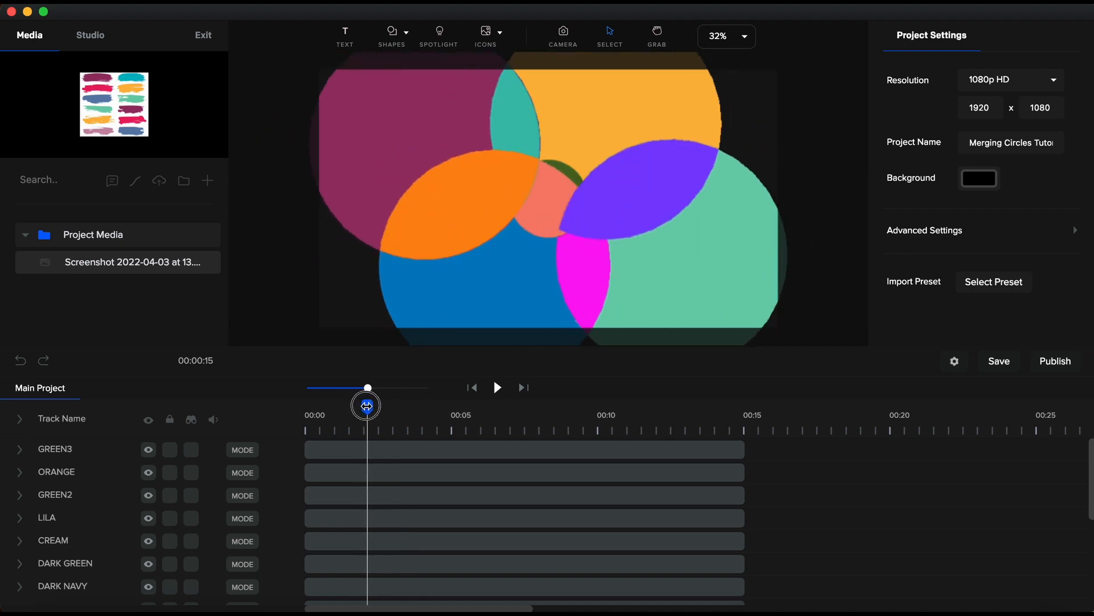
{"action": "left_click_drag", "start_coordinate": [367, 406], "coordinate": [367, 405]}
{"action": "scroll", "coordinate": [573, 235], "scroll_direction": "up", "scroll_amount": 10}
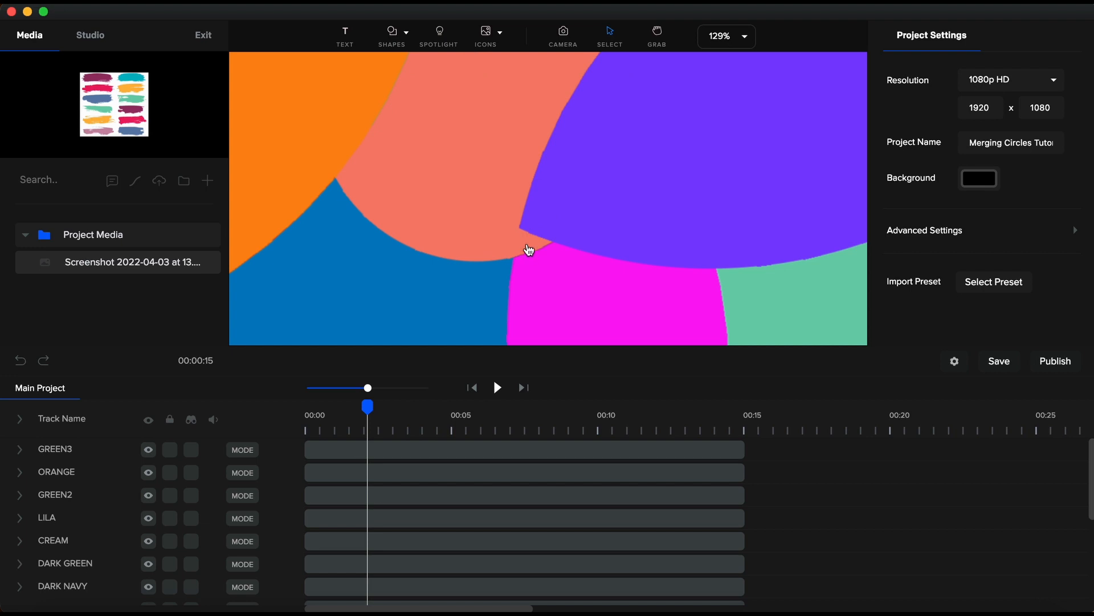
{"action": "scroll", "coordinate": [527, 260], "scroll_direction": "down", "scroll_amount": 6}
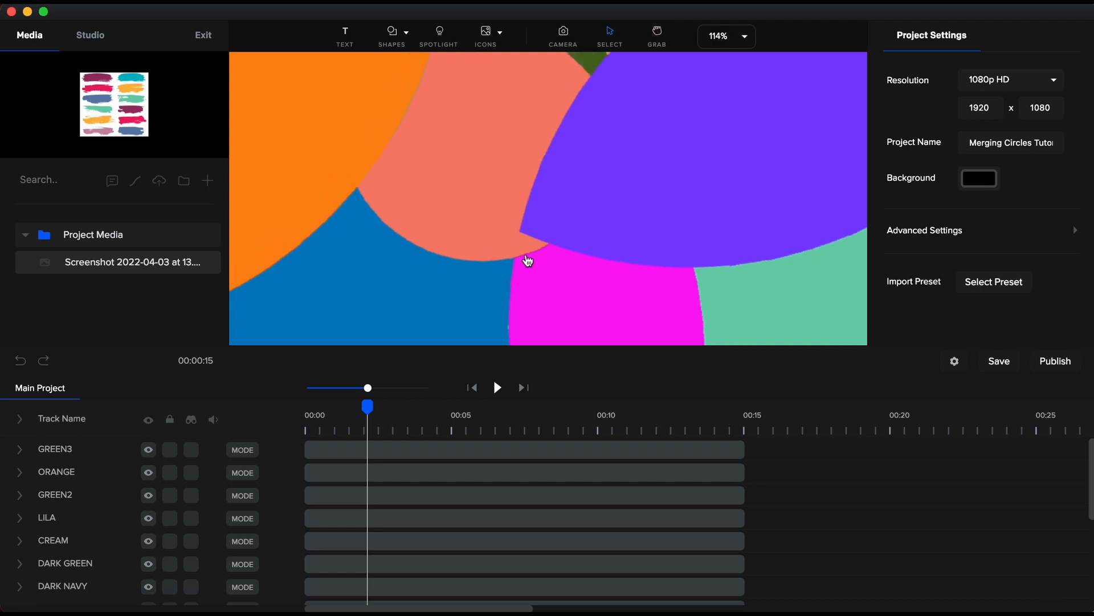
{"action": "scroll", "coordinate": [528, 263], "scroll_direction": "down", "scroll_amount": 1}
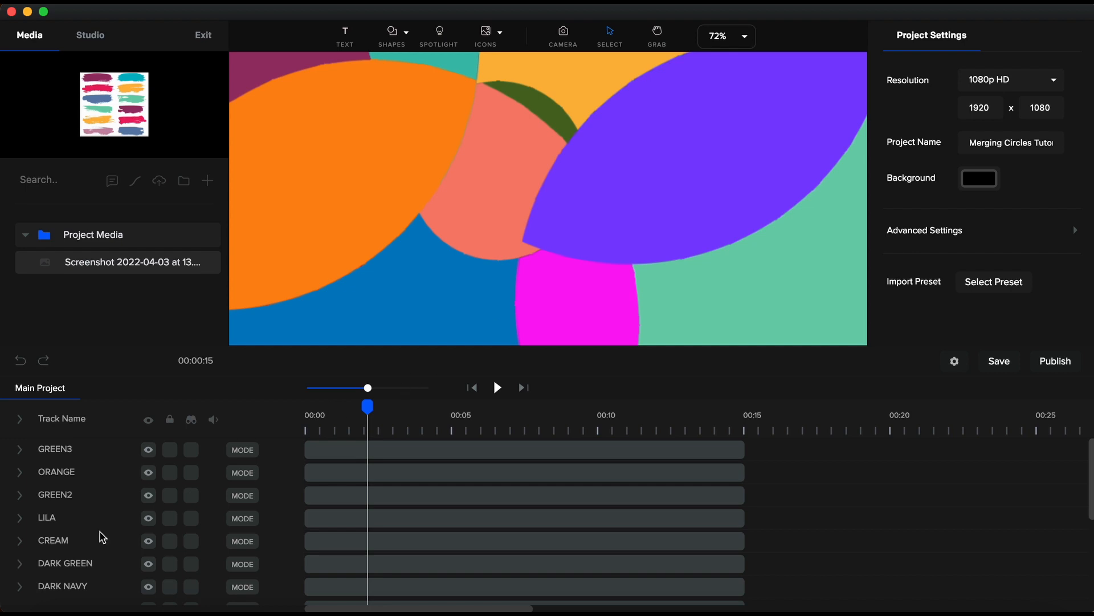
{"action": "scroll", "coordinate": [102, 537], "scroll_direction": "down", "scroll_amount": 3}
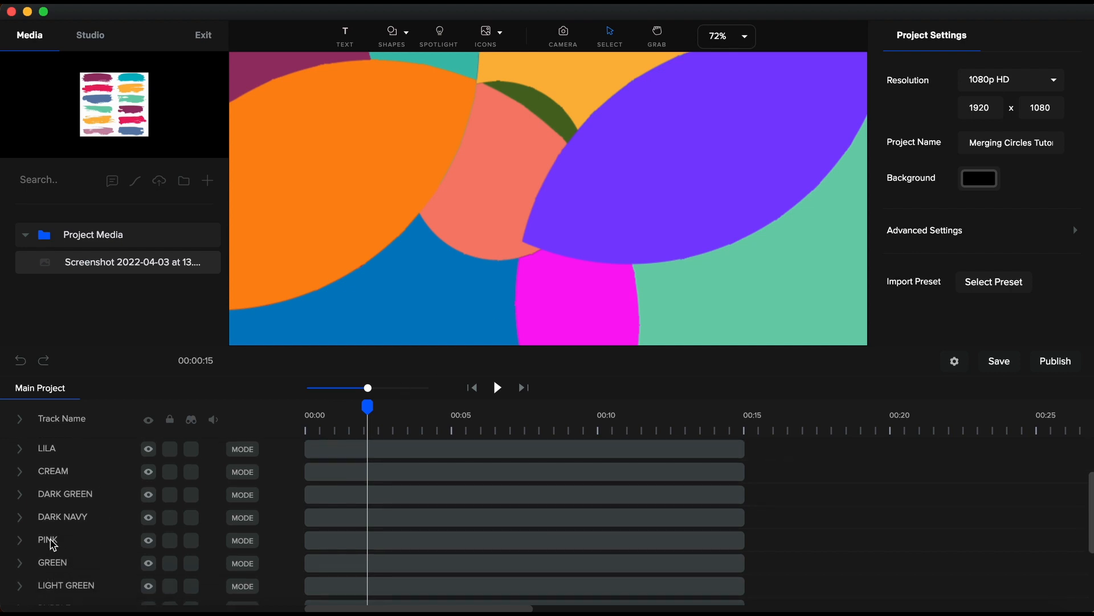
{"action": "left_click_drag", "start_coordinate": [52, 545], "coordinate": [53, 474]}
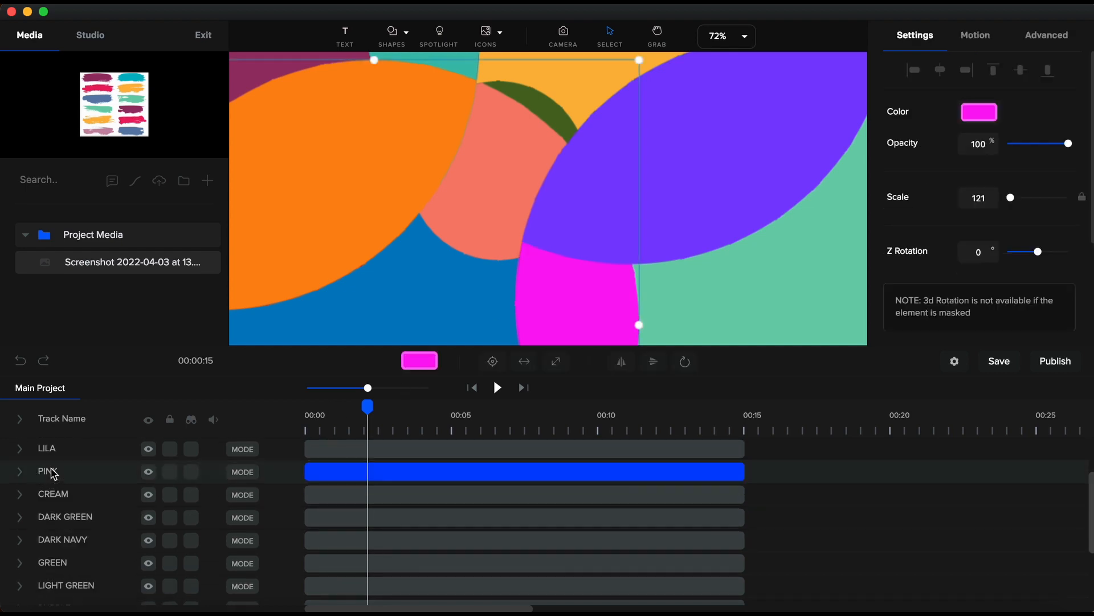
Scrub forward to about 4 seconds to check the reordered overlaps, and replay the whole animation from the start.
{"action": "scroll", "coordinate": [575, 261], "scroll_direction": "down", "scroll_amount": 10}
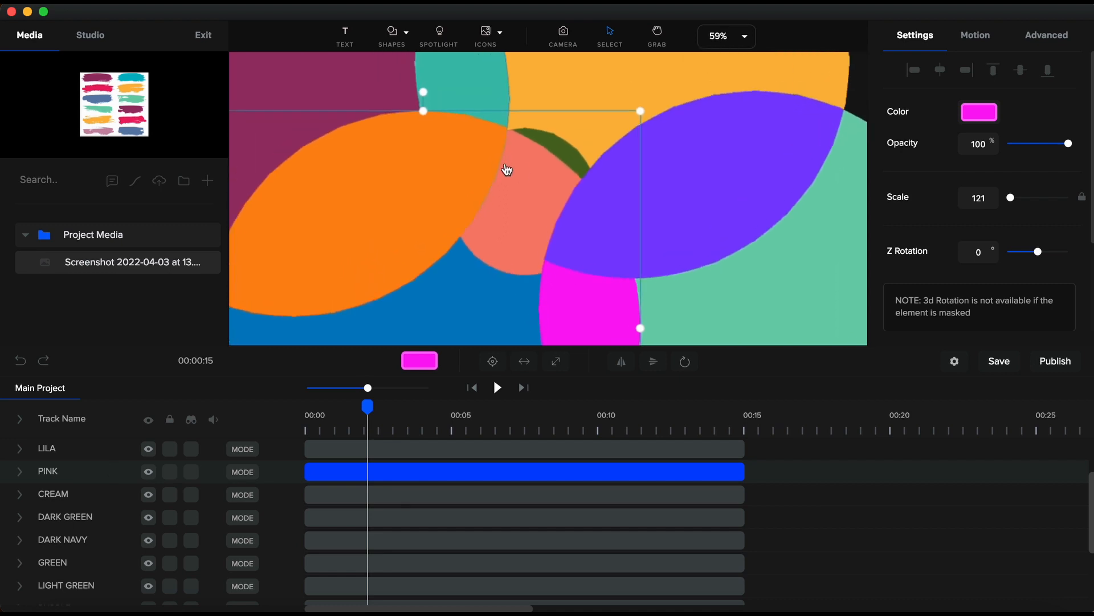
{"action": "left_click_drag", "start_coordinate": [370, 404], "coordinate": [429, 412]}
{"action": "scroll", "coordinate": [720, 330], "scroll_direction": "down", "scroll_amount": 5}
{"action": "left_click", "coordinate": [720, 330]}
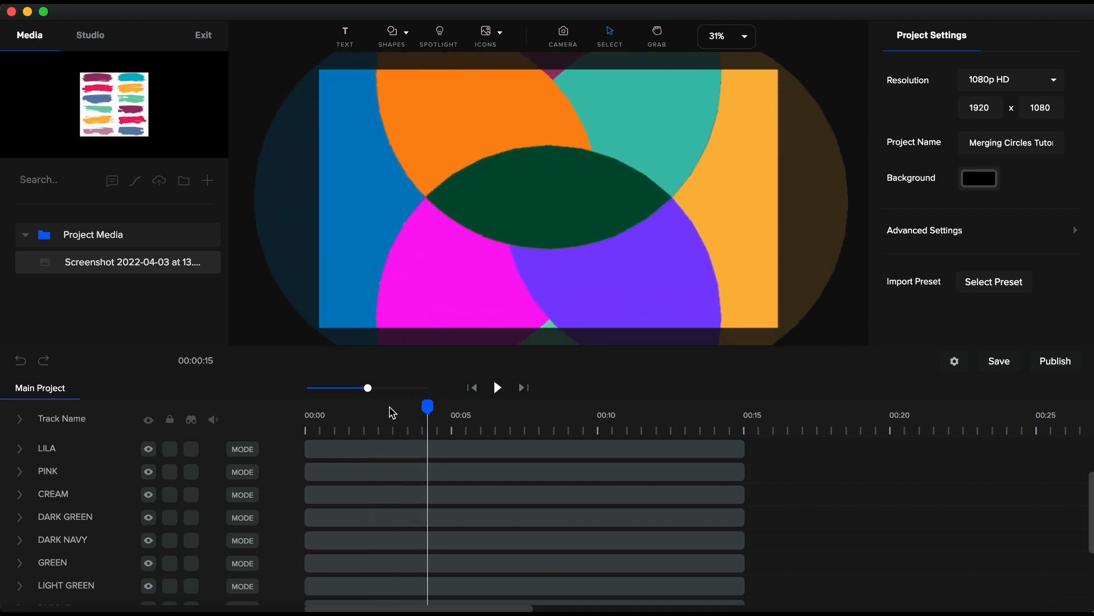
{"action": "left_click", "coordinate": [477, 388]}
{"action": "key", "text": "space"}
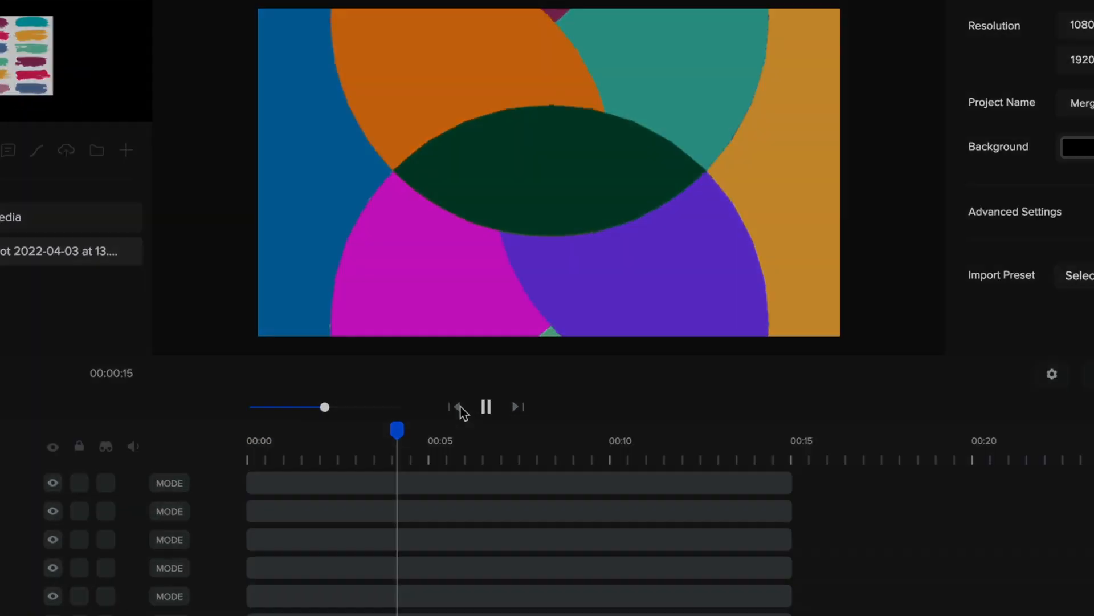